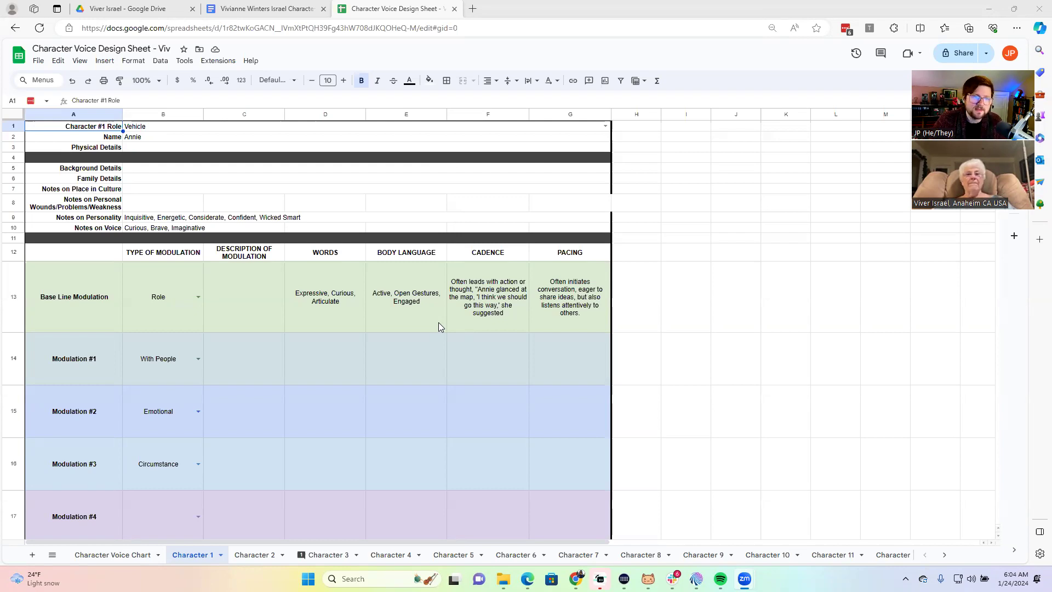
Step: Switch to the author's character info document in Google Docs and read the project overview, theme work, story hypothesis and character list
{"action": "left_click", "coordinate": [221, 7]}
{"action": "scroll", "coordinate": [412, 346], "scroll_direction": "up", "scroll_amount": 10}
{"action": "scroll", "coordinate": [415, 346], "scroll_direction": "up", "scroll_amount": 6}
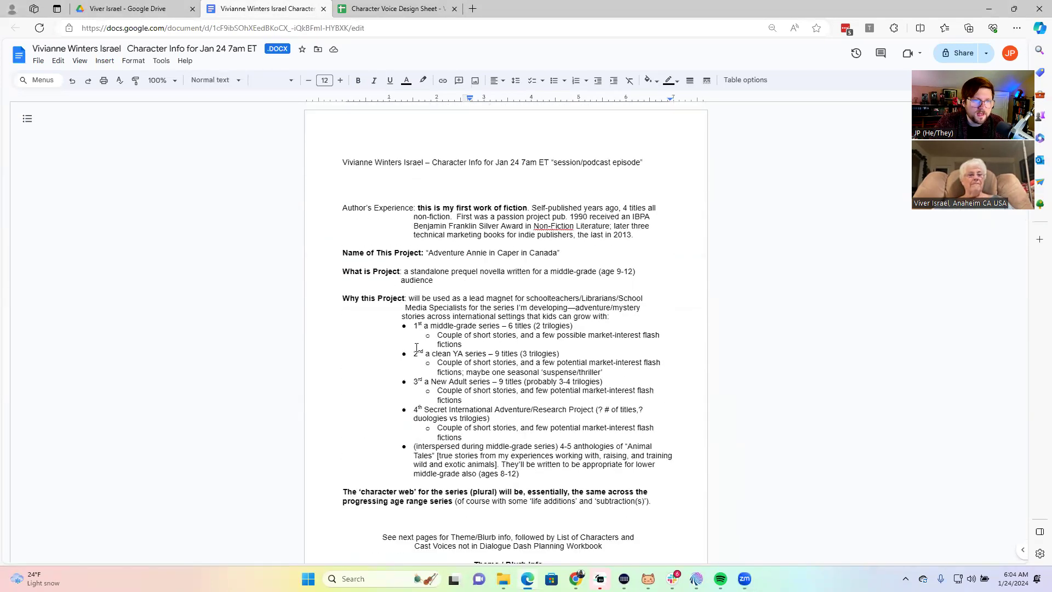
{"action": "scroll", "coordinate": [416, 347], "scroll_direction": "down", "scroll_amount": 10}
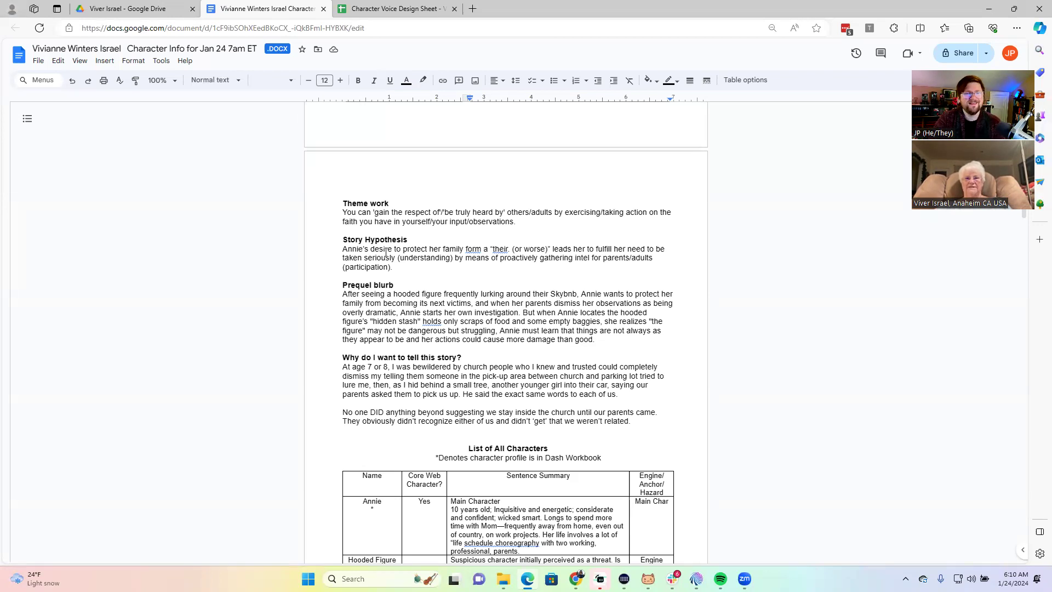
{"action": "left_click_drag", "start_coordinate": [392, 267], "coordinate": [385, 257]}
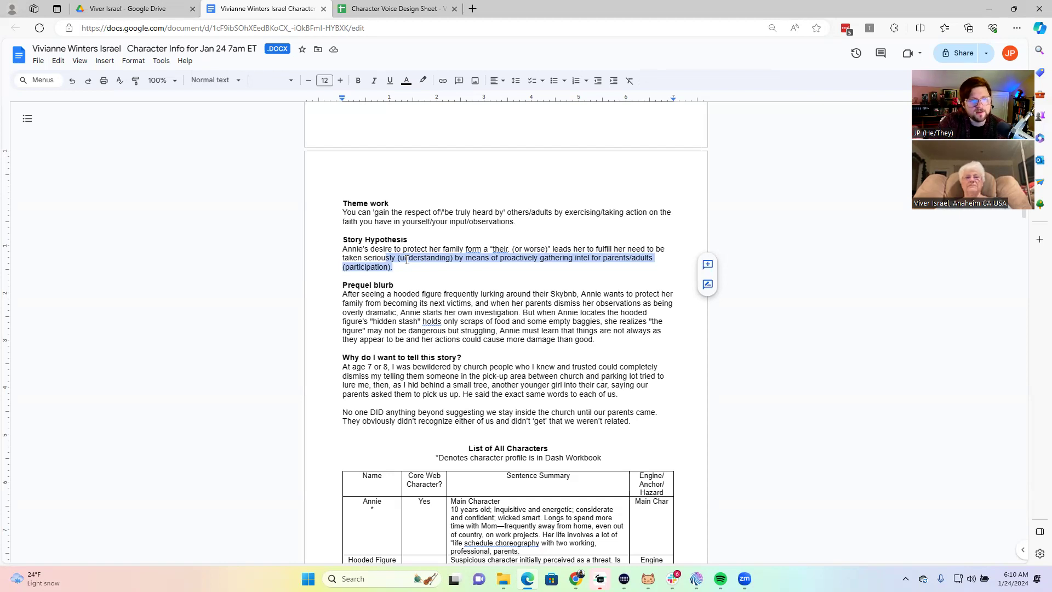
{"action": "left_click", "coordinate": [420, 276]}
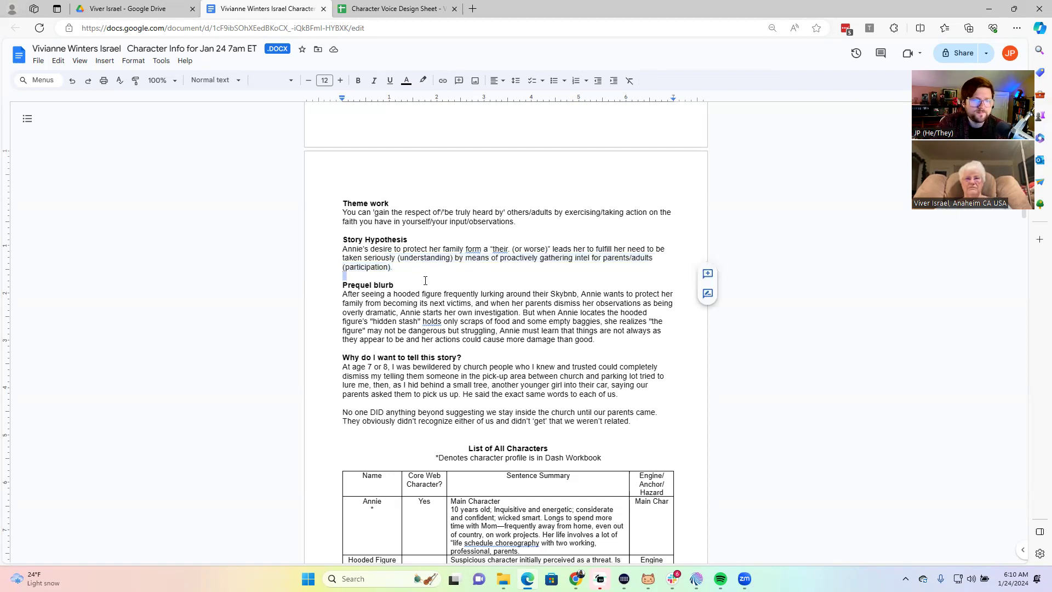
{"action": "scroll", "coordinate": [420, 274], "scroll_direction": "down", "scroll_amount": 2}
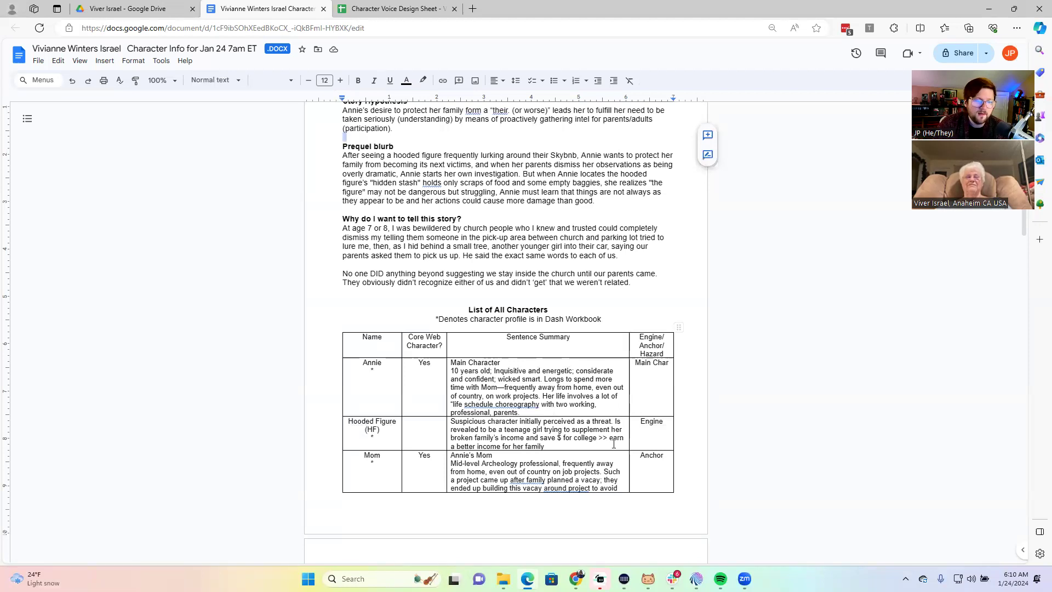
Step: Return to the Character Voice Design Sheet in Google Sheets and review Annie's details, personality notes, and baseline words, body language and cadence
{"action": "left_click", "coordinate": [386, 8]}
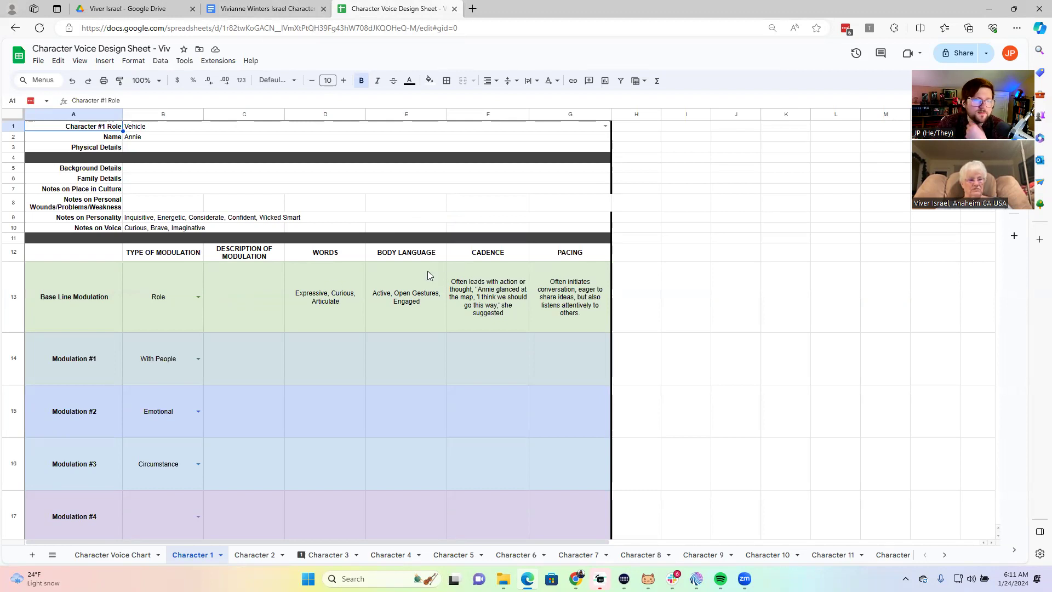
{"action": "left_click", "coordinate": [144, 146]}
{"action": "left_click", "coordinate": [145, 171]}
{"action": "left_click", "coordinate": [142, 182]}
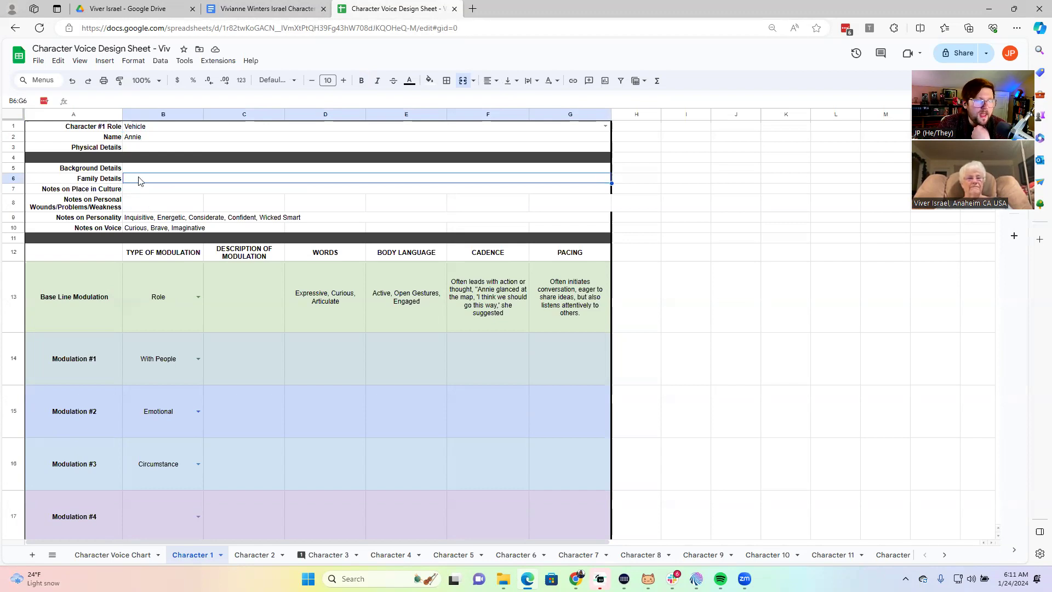
{"action": "left_click", "coordinate": [138, 220]}
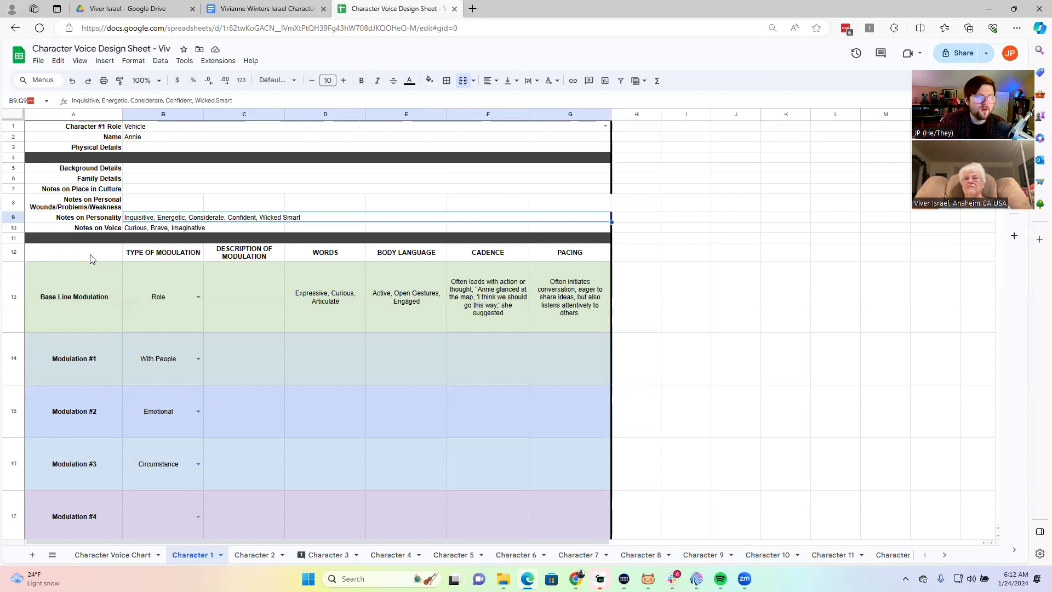
{"action": "left_click", "coordinate": [318, 306]}
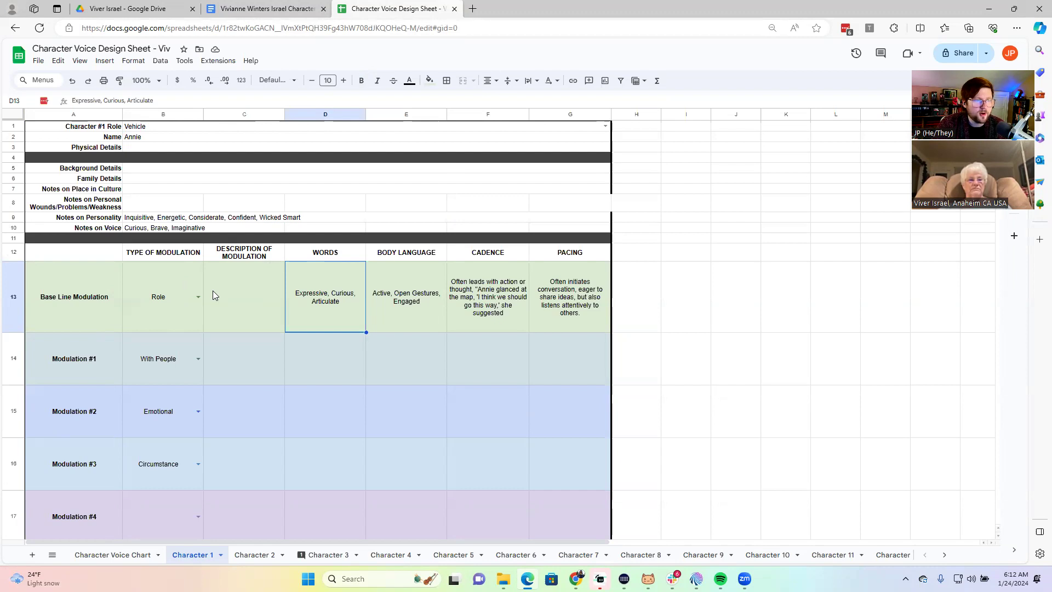
{"action": "left_click", "coordinate": [411, 316]}
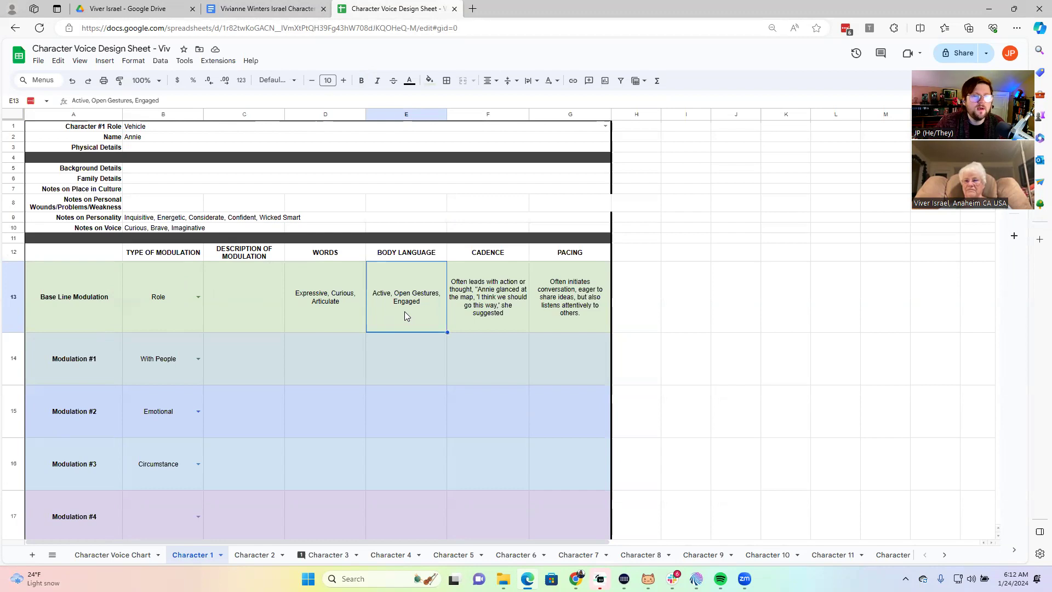
{"action": "left_click", "coordinate": [485, 314]}
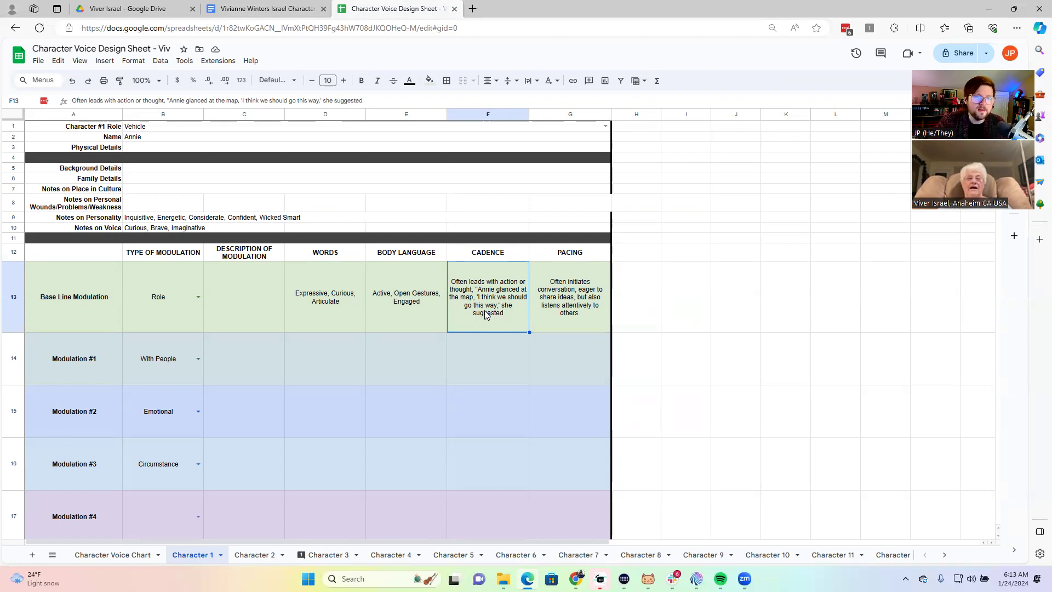
Step: Enter "treated as a child" as the description of Modulation #1
{"action": "left_click", "coordinate": [494, 371]}
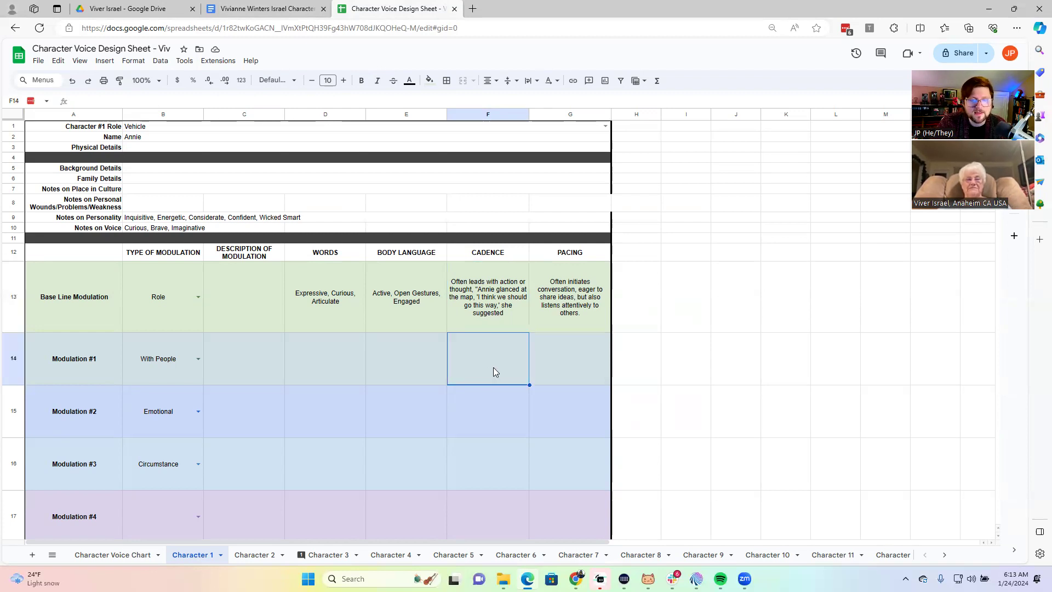
{"action": "left_click", "coordinate": [182, 357]}
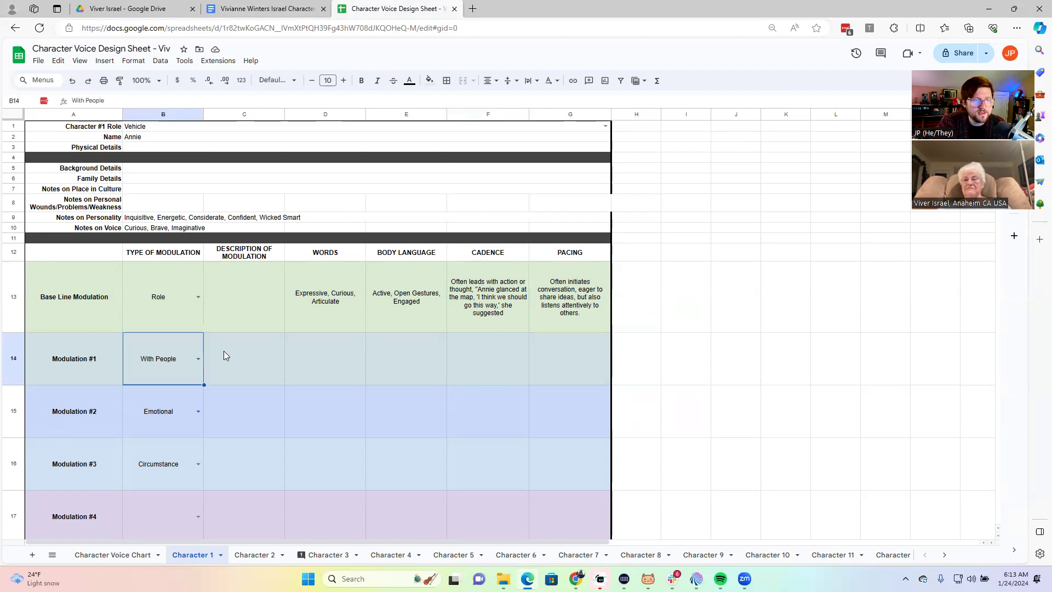
{"action": "left_click", "coordinate": [258, 357]}
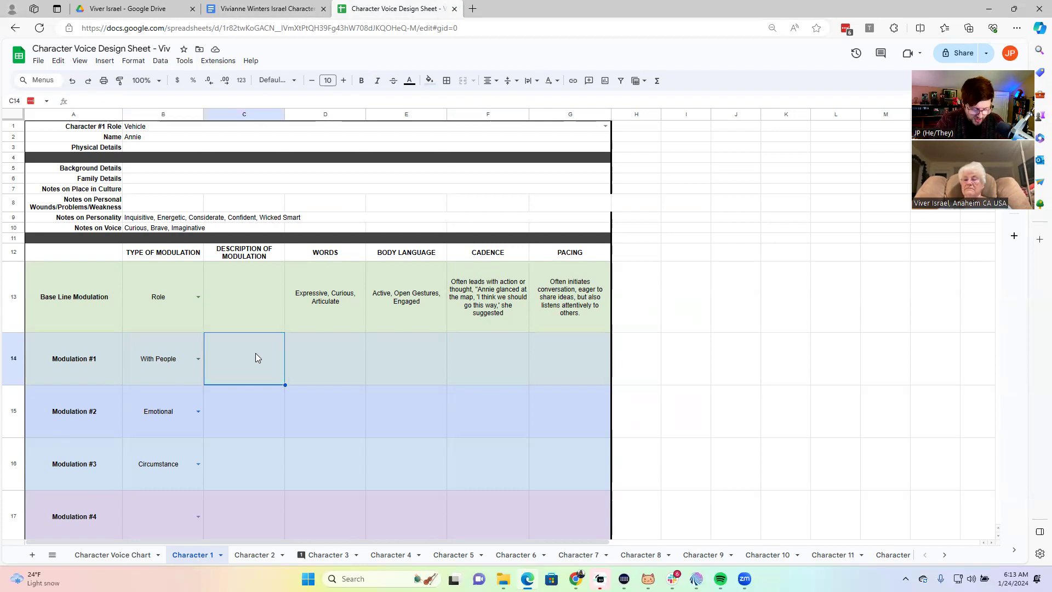
{"action": "type", "text": "treated as "}
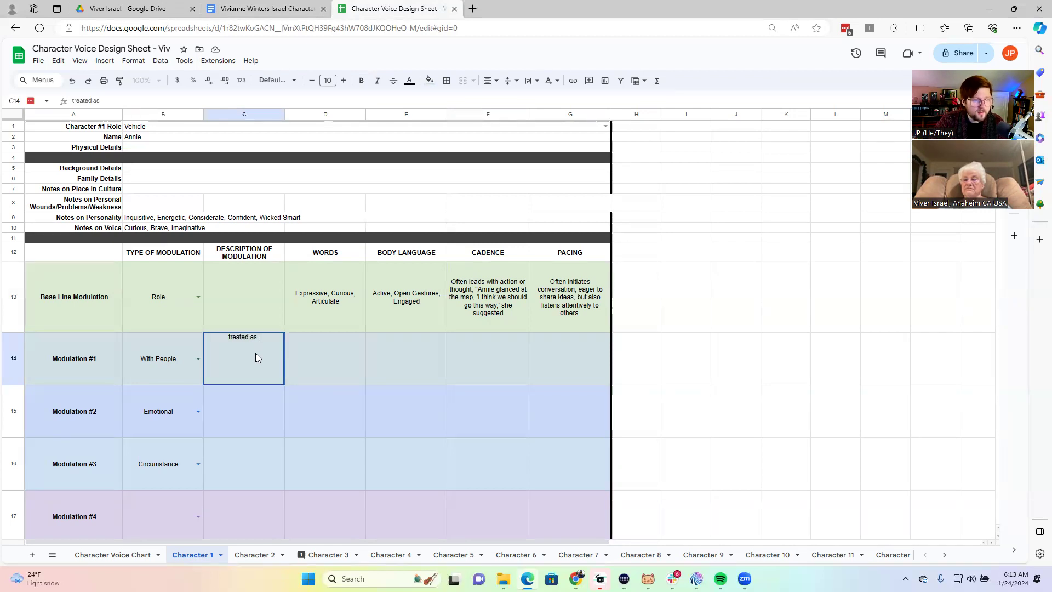
{"action": "type", "text": "a chile"}
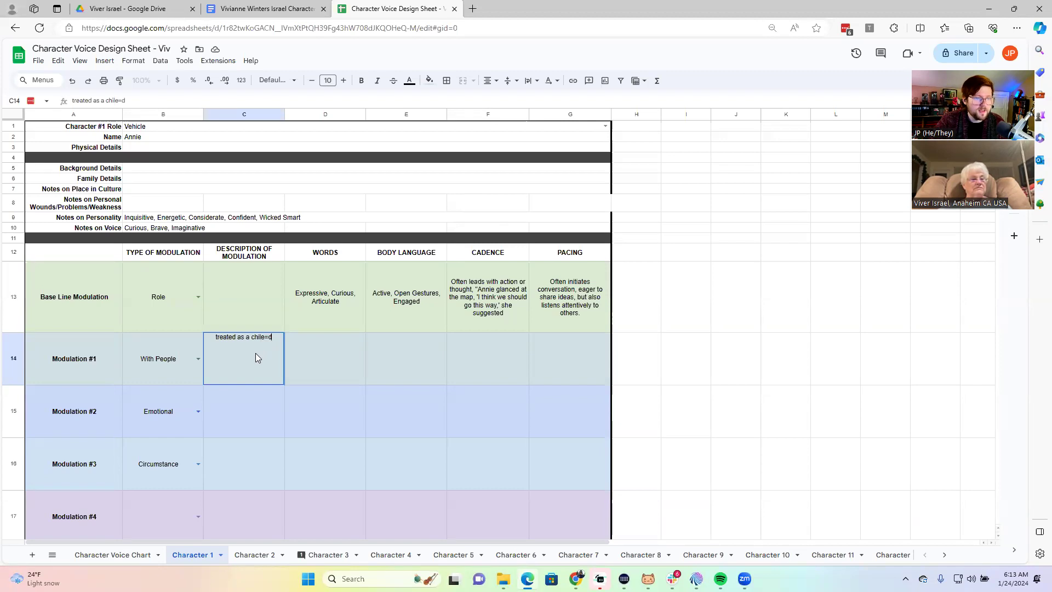
{"action": "key", "text": "BackSpace"}
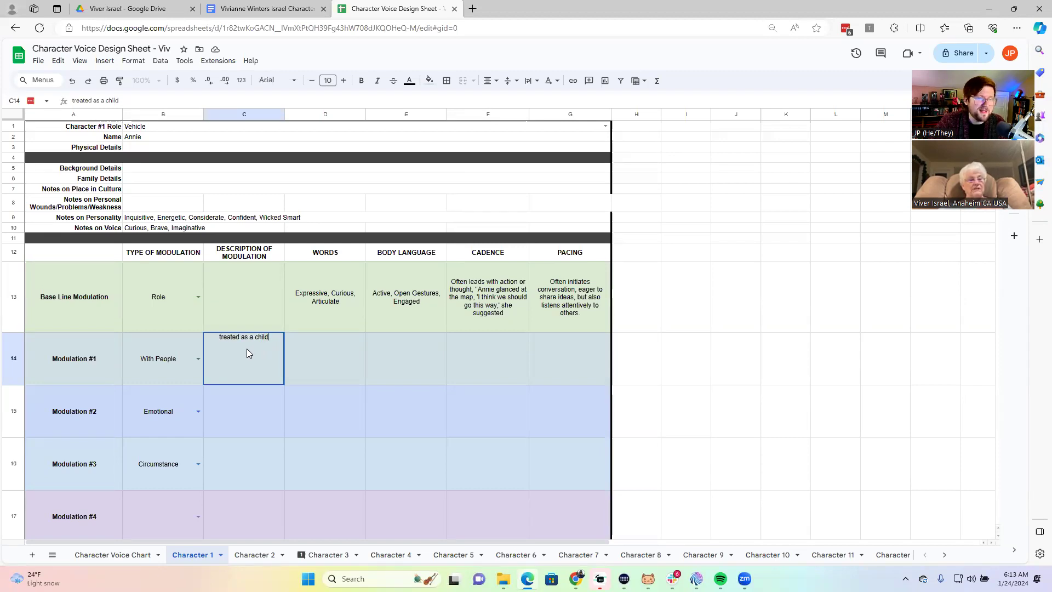
Step: Enter "dialogue + action" as the cadence for Modulation #1
{"action": "left_click", "coordinate": [476, 363]}
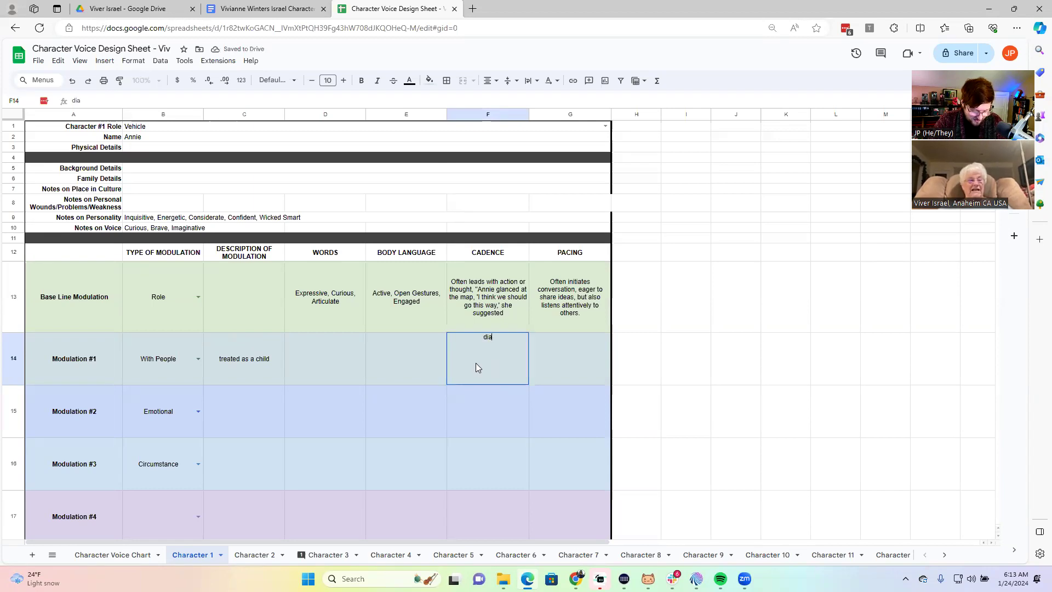
{"action": "key", "text": "BackSpace"}
{"action": "key", "text": "BackSpace"}
{"action": "type", "text": "gue + action"}
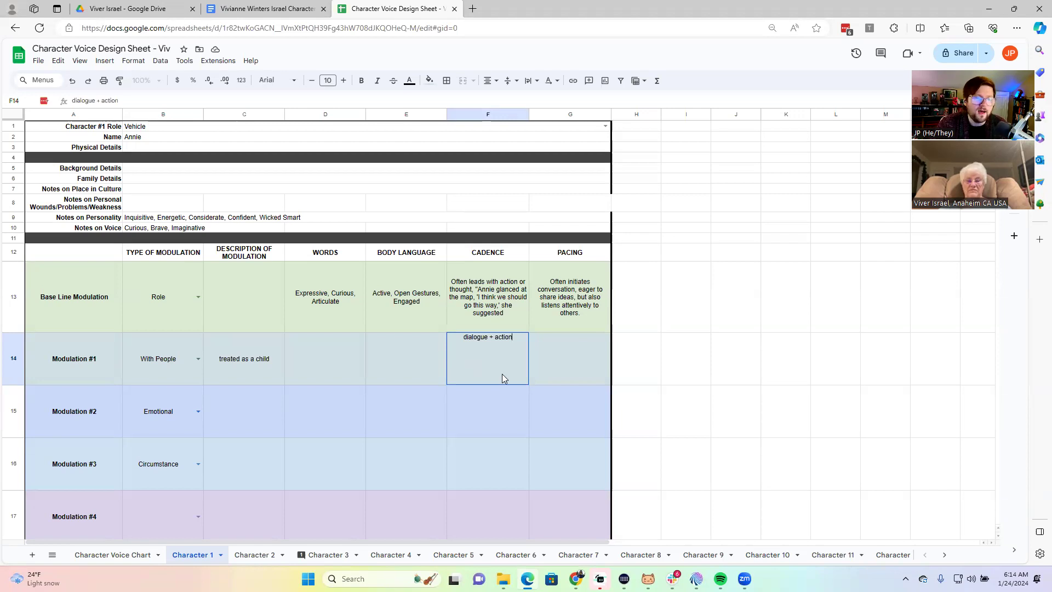
{"action": "left_click", "coordinate": [578, 347]}
Step: Compare the baseline pacing, words and body language with the Modulation #1 and Modulation #2 rows
{"action": "left_click", "coordinate": [566, 308]}
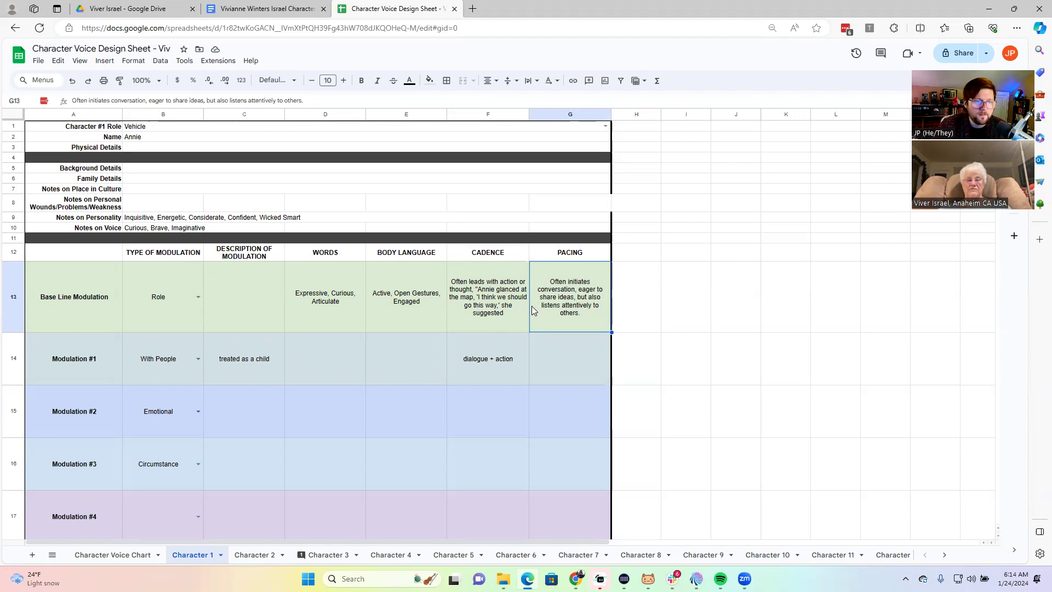
{"action": "left_click", "coordinate": [8, 302]}
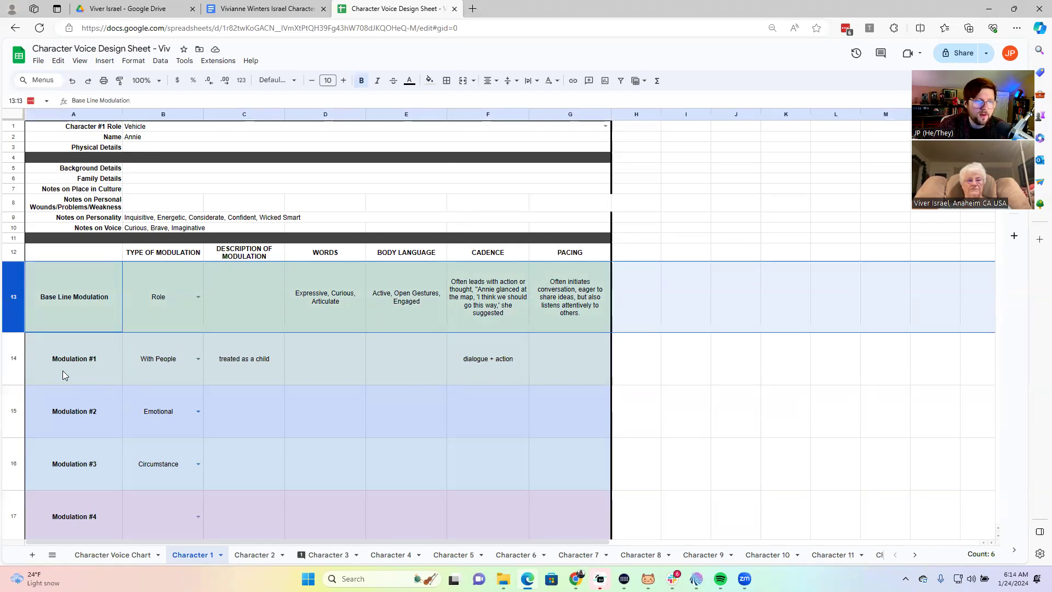
{"action": "left_click", "coordinate": [8, 368]}
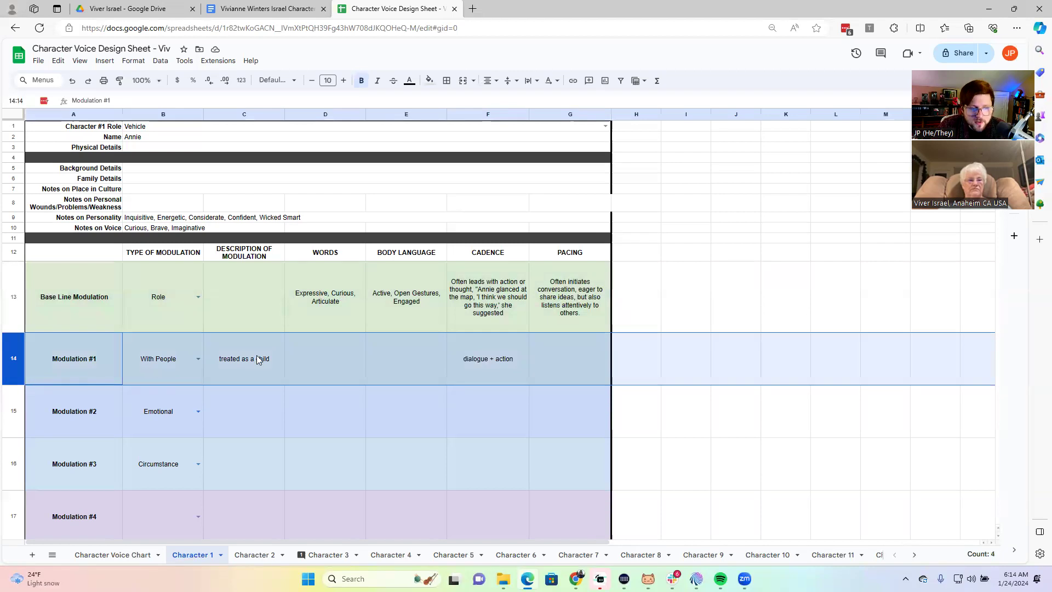
{"action": "left_click", "coordinate": [8, 411]}
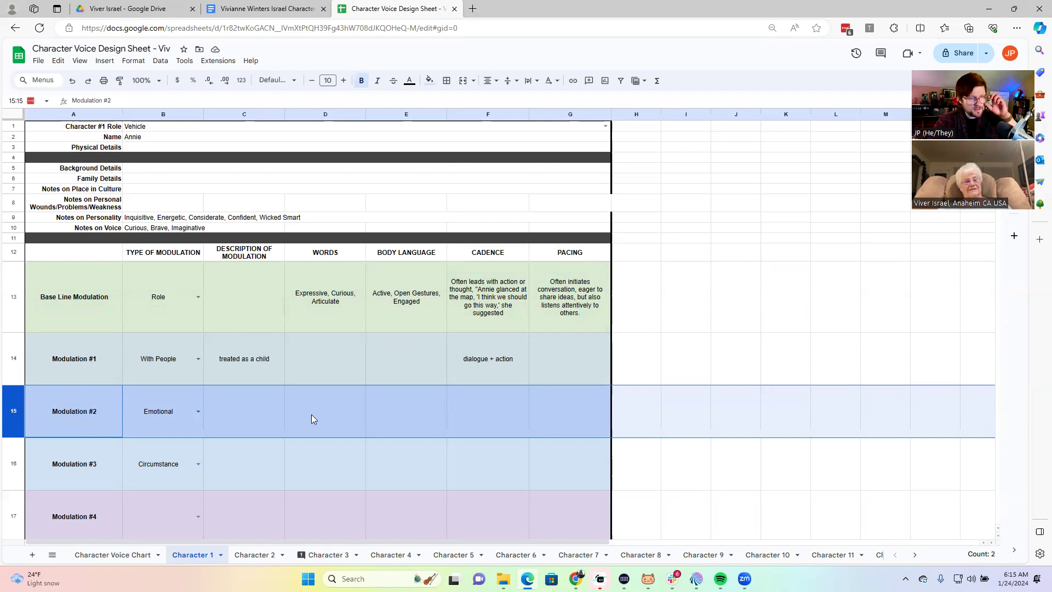
{"action": "left_click", "coordinate": [301, 295]}
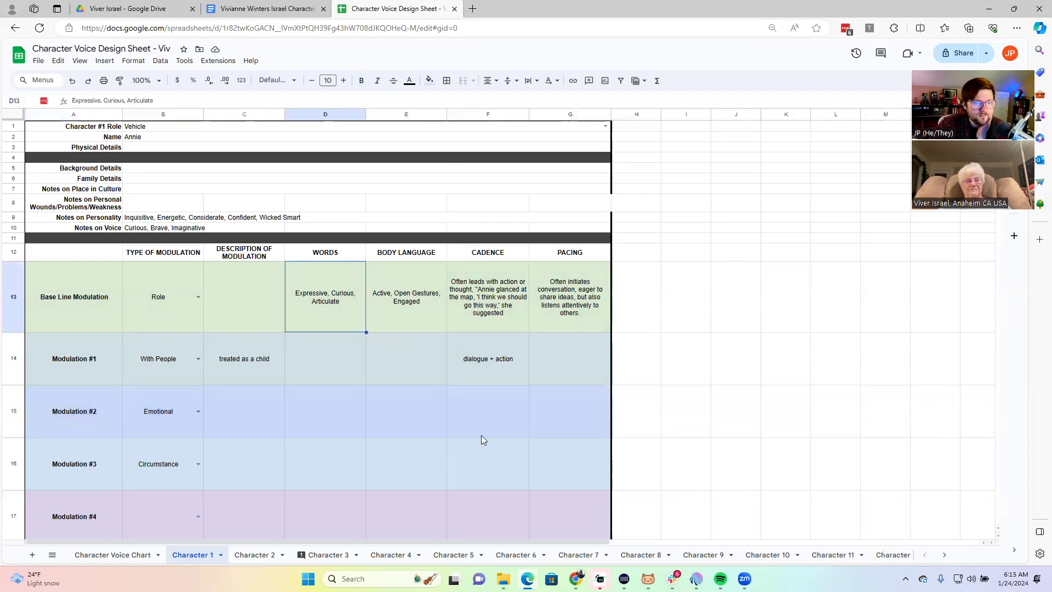
{"action": "left_click", "coordinate": [407, 306]}
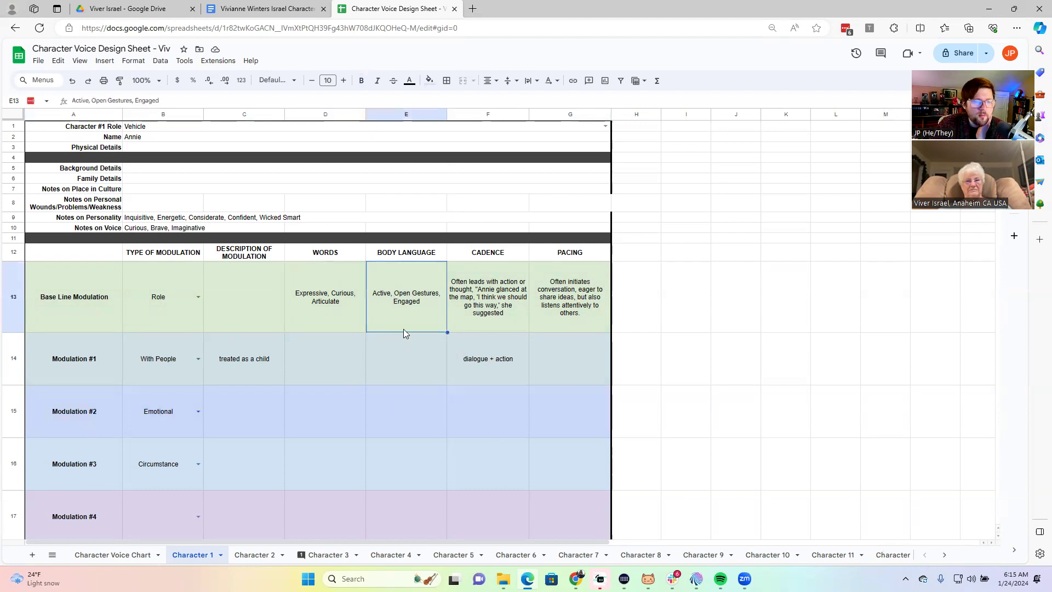
{"action": "left_click", "coordinate": [400, 419]}
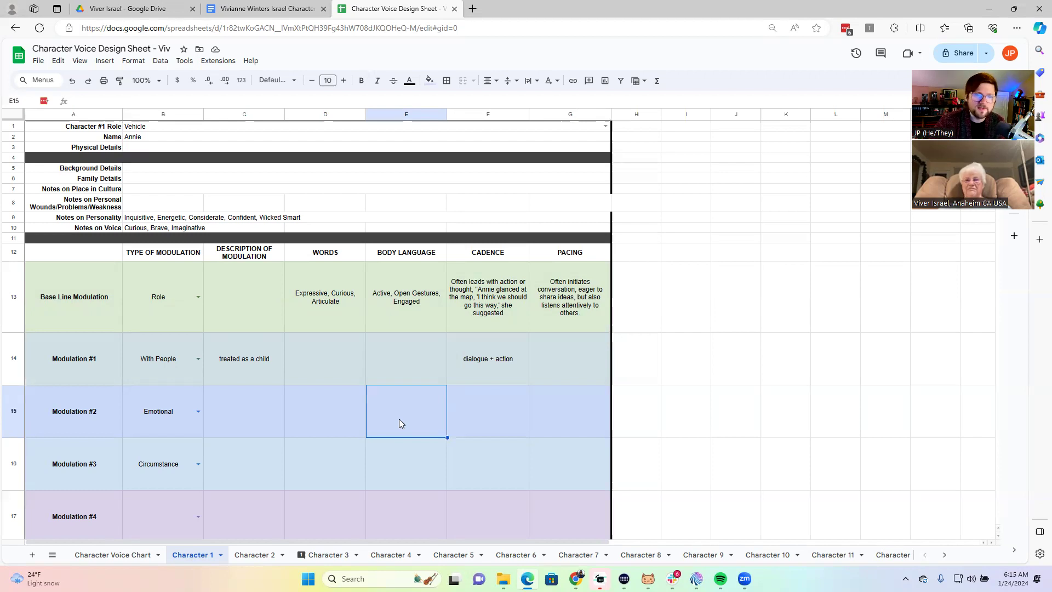
{"action": "left_click", "coordinate": [13, 359]}
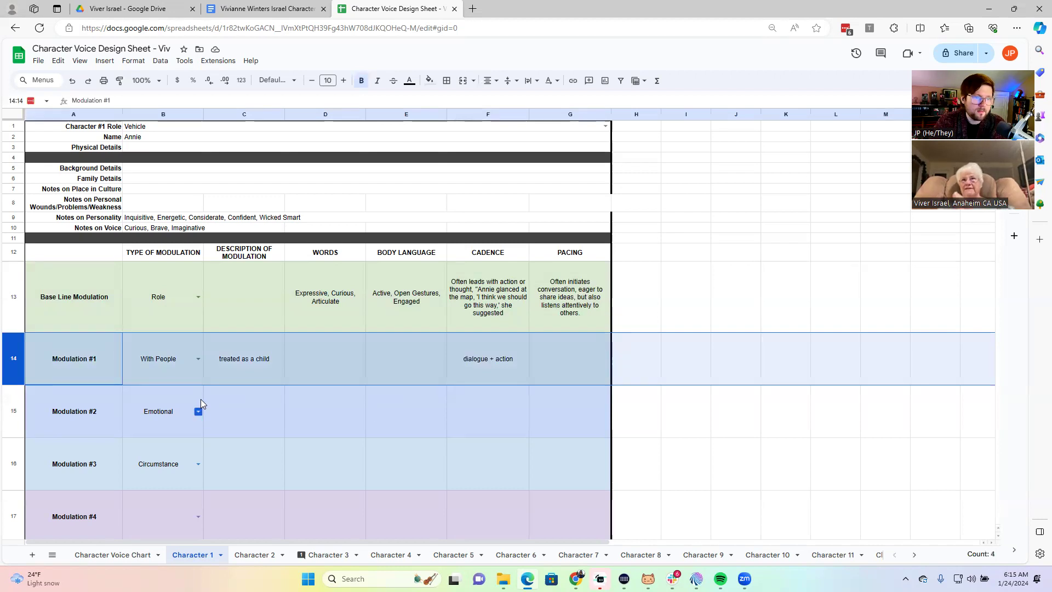
Step: Enter "treated as an adult" as the description of Modulation #2
{"action": "left_click", "coordinate": [247, 414]}
{"action": "type", "text": "tre"}
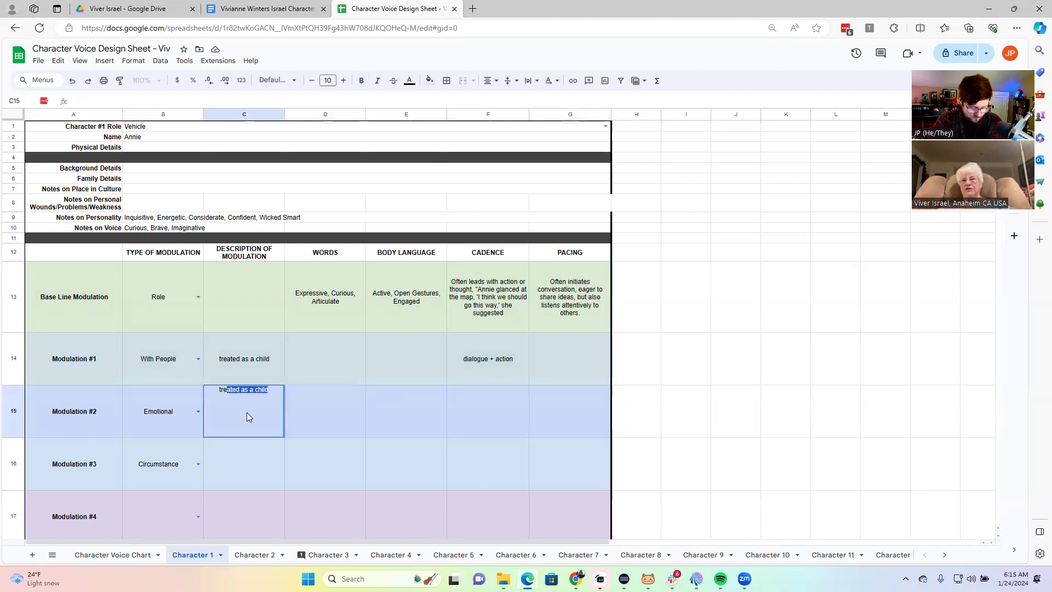
{"action": "type", "text": "ated as an "}
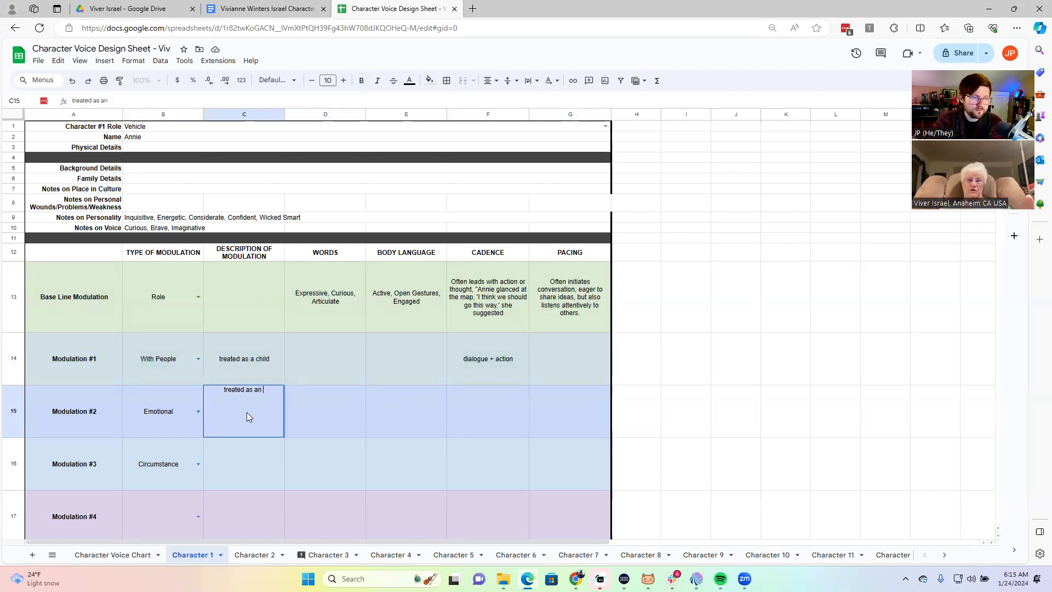
{"action": "type", "text": "adult"}
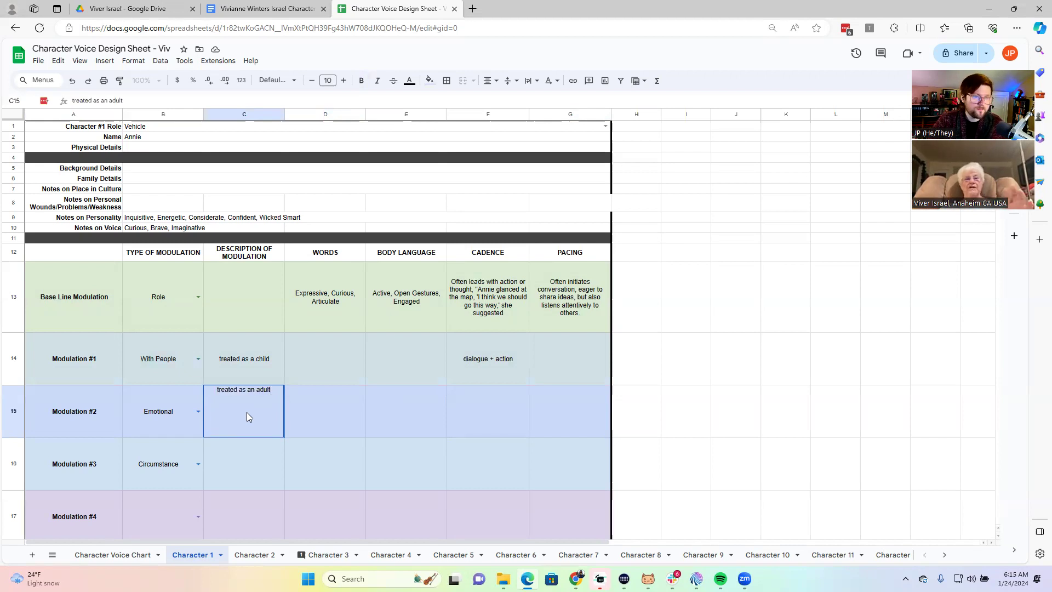
{"action": "key", "text": "Tab"}
Step: Enter "closed gestures" as the body language for Modulation #2
{"action": "key", "text": "Tab"}
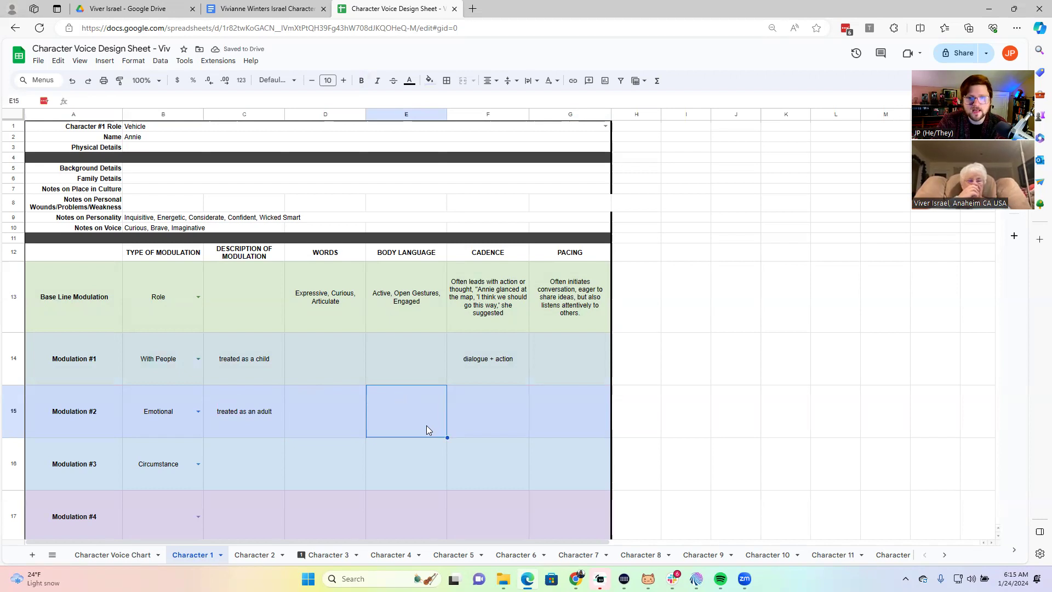
{"action": "double_click", "coordinate": [411, 414]}
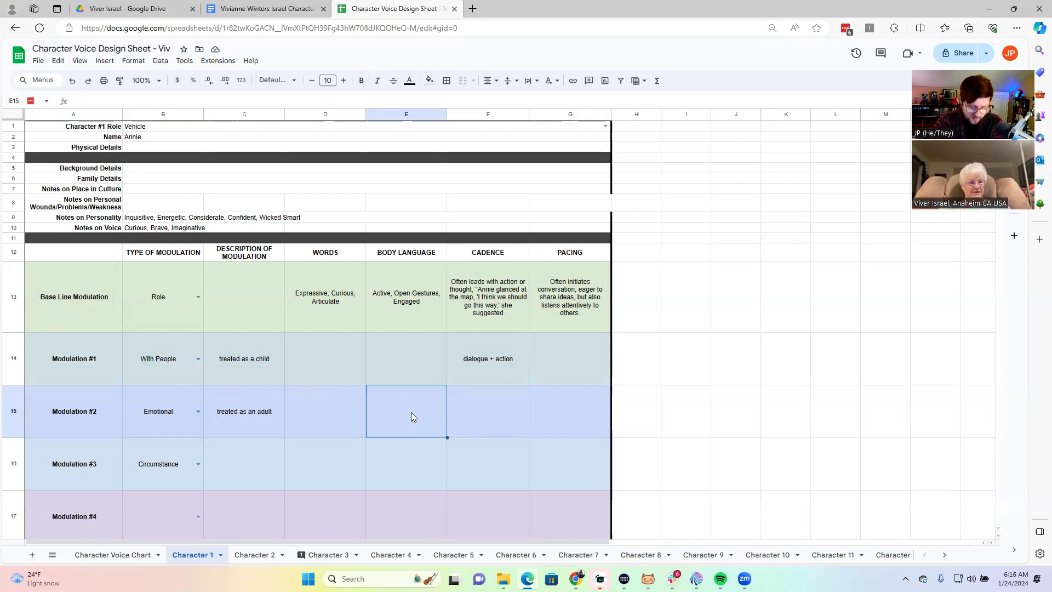
{"action": "type", "text": "d"}
{"action": "type", "text": "losed"}
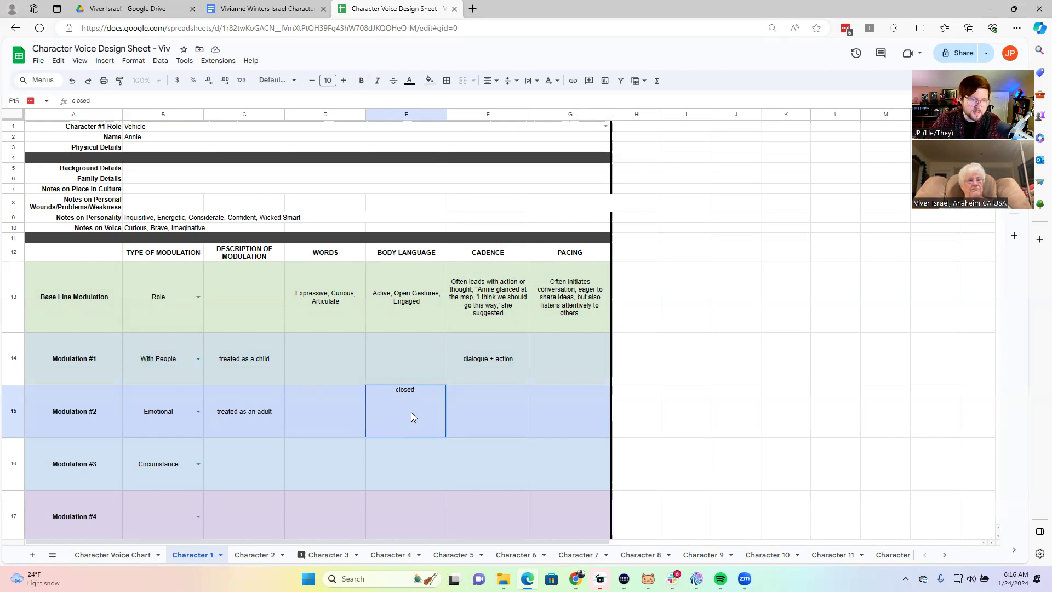
{"action": "type", "text": " gestures"}
{"action": "key", "text": "Return"}
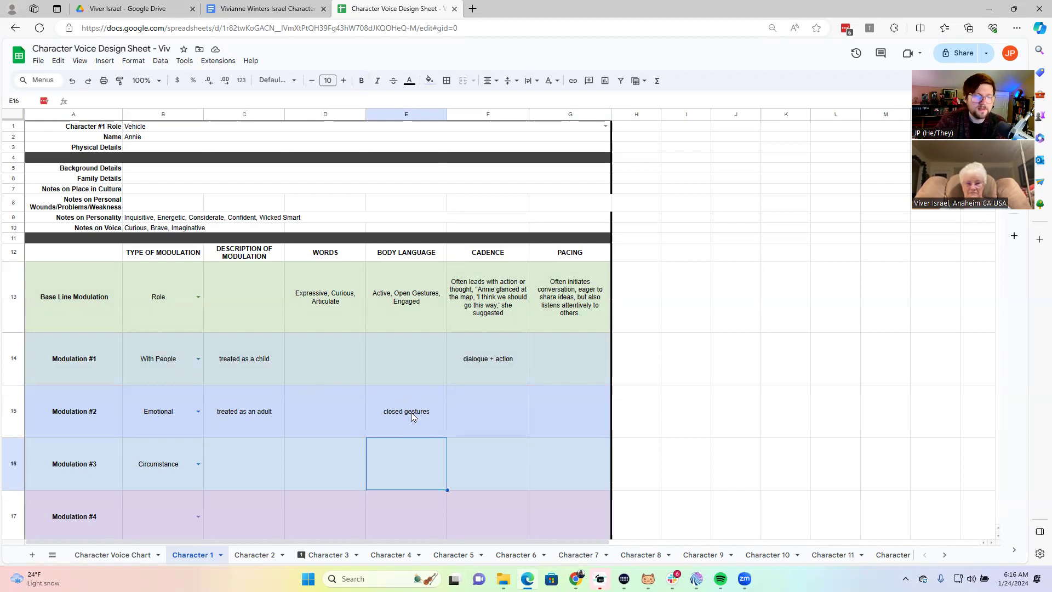
Step: Set the type of modulation to With People for Modulation #2 and to Circumstance for Modulation #3
{"action": "left_click", "coordinate": [193, 416]}
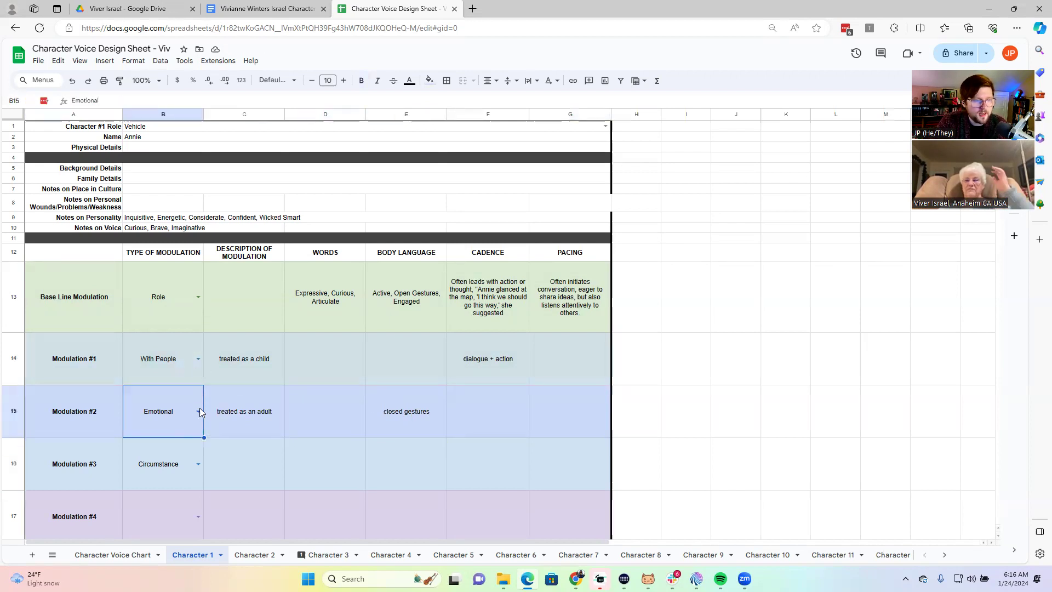
{"action": "left_click", "coordinate": [199, 411]}
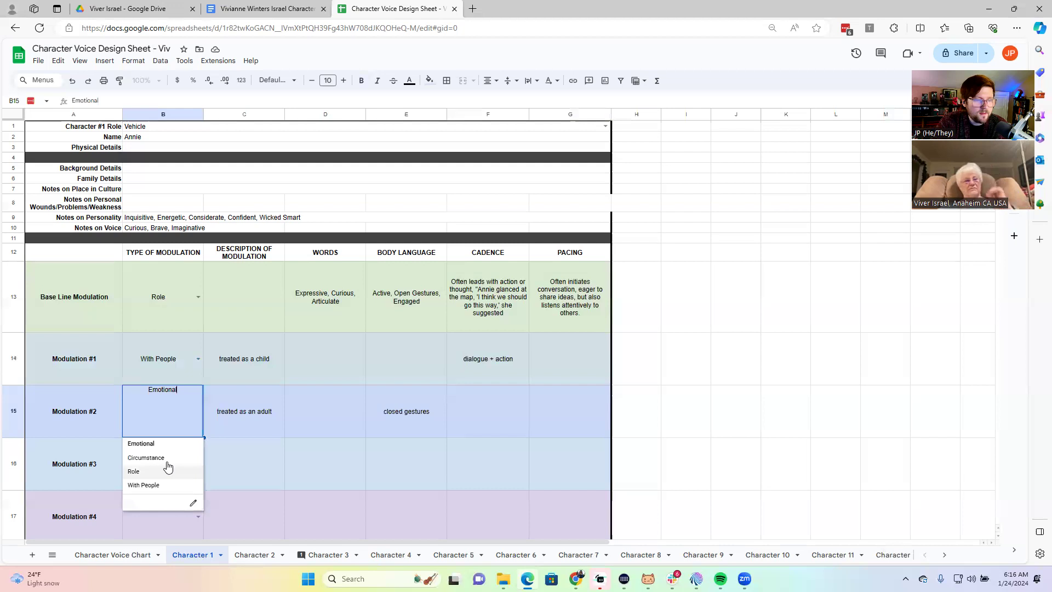
{"action": "left_click", "coordinate": [143, 485]}
{"action": "left_click", "coordinate": [198, 464]}
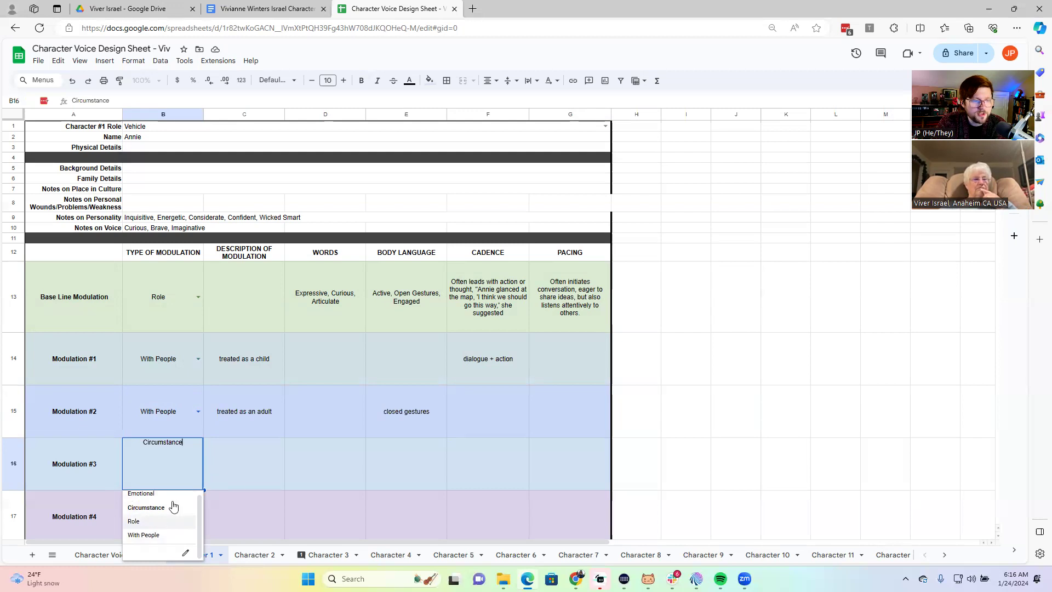
{"action": "left_click", "coordinate": [170, 506]}
Step: Look over Modulation #3's cells and compare Annie's baseline row with the Modulation #1 and Modulation #2 rows
{"action": "left_click", "coordinate": [227, 474]}
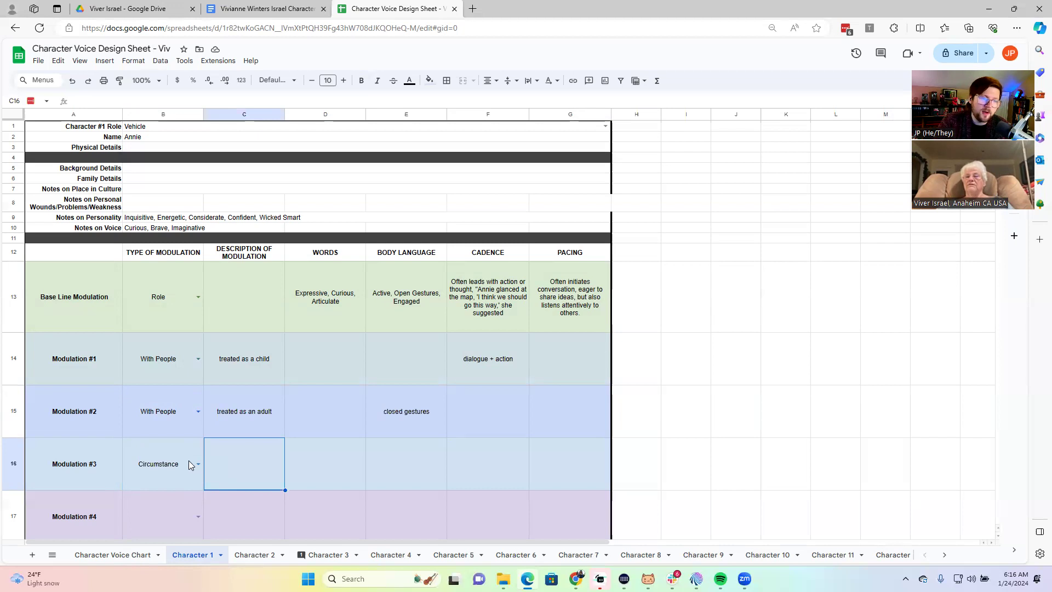
{"action": "left_click", "coordinate": [300, 456]}
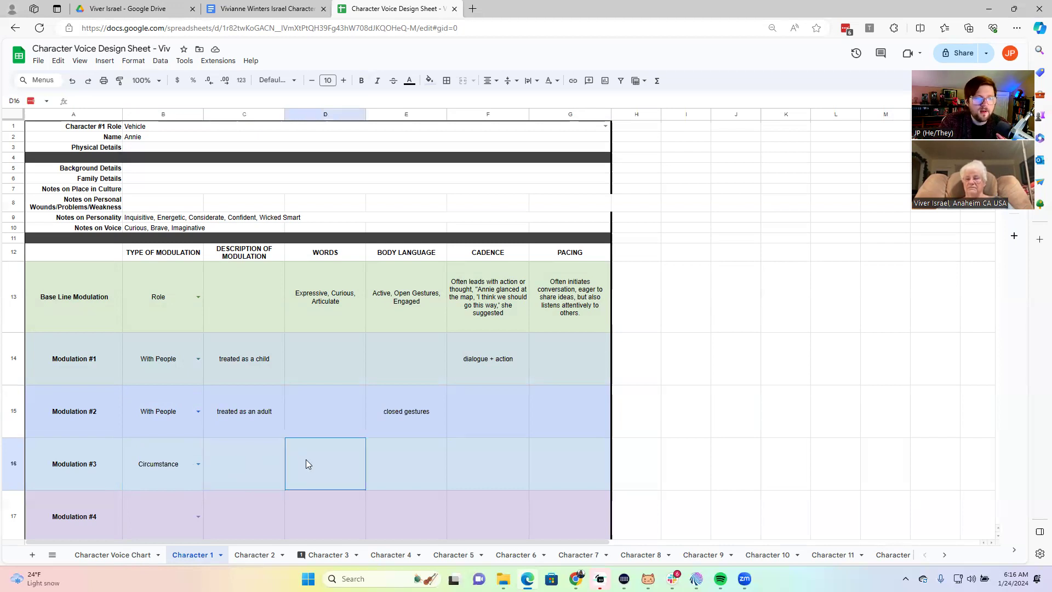
{"action": "left_click", "coordinate": [432, 463]}
{"action": "left_click", "coordinate": [505, 469]}
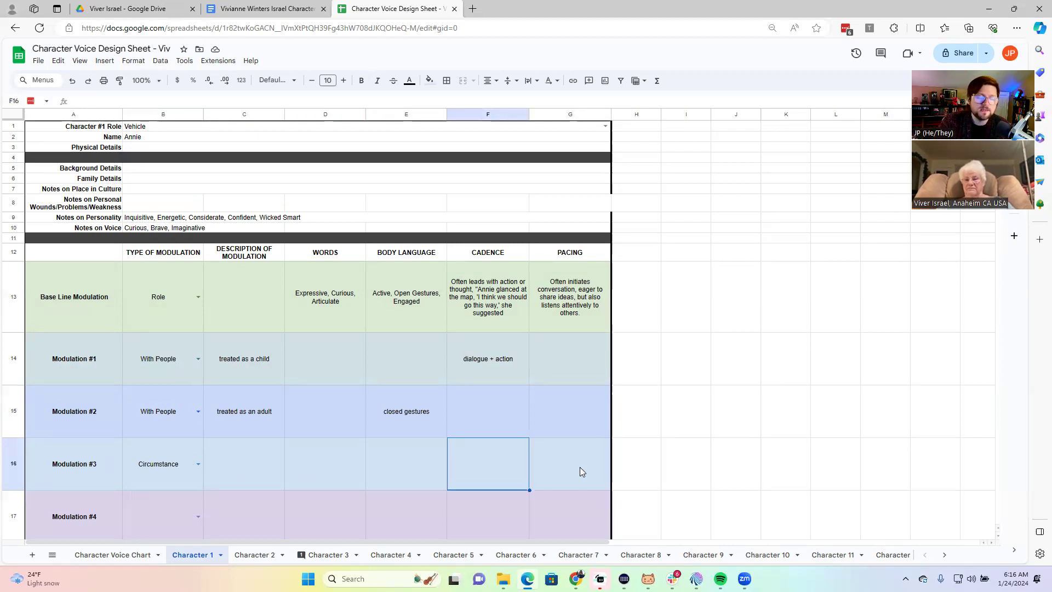
{"action": "left_click", "coordinate": [581, 472]}
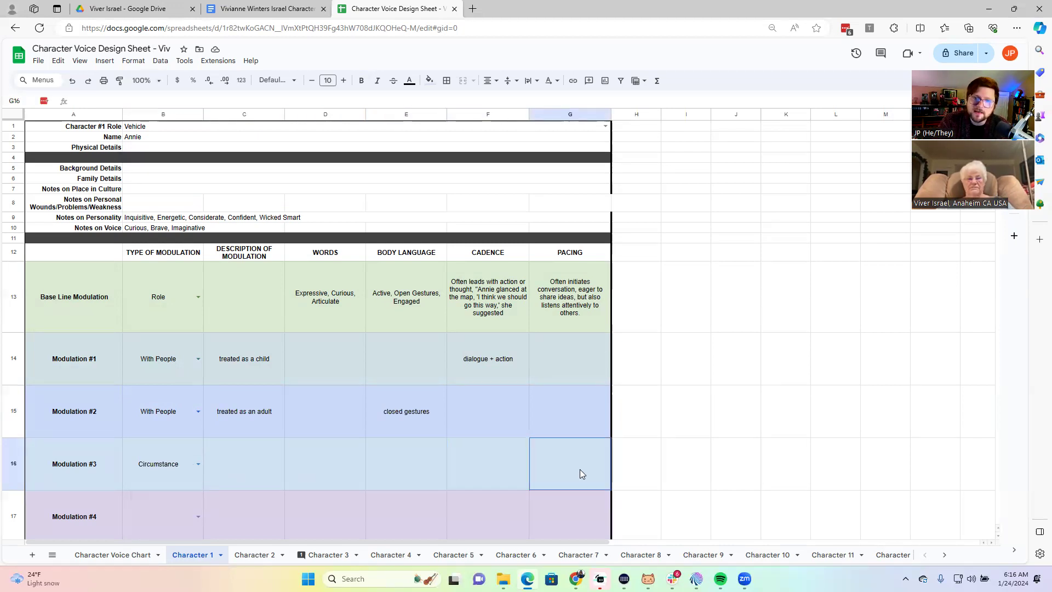
{"action": "left_click", "coordinate": [315, 298]}
{"action": "left_click", "coordinate": [386, 299]}
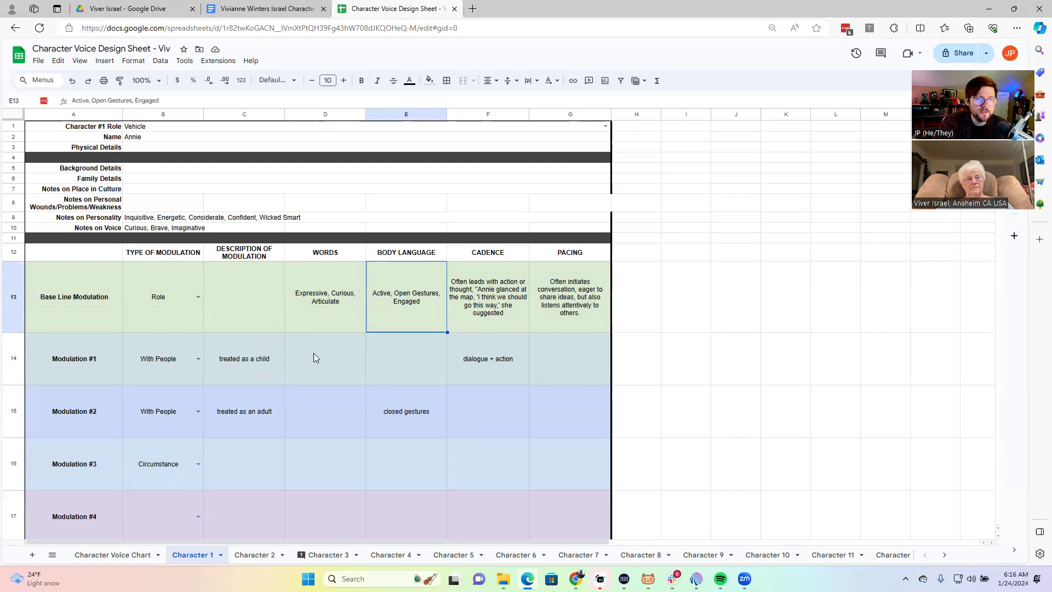
{"action": "left_click", "coordinate": [11, 360]}
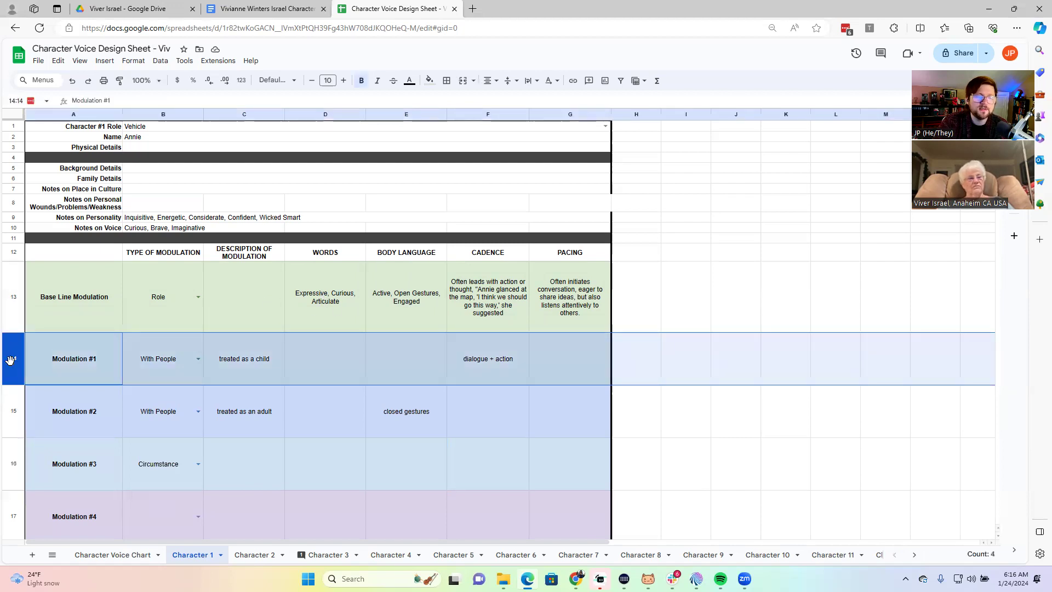
{"action": "left_click", "coordinate": [8, 305]}
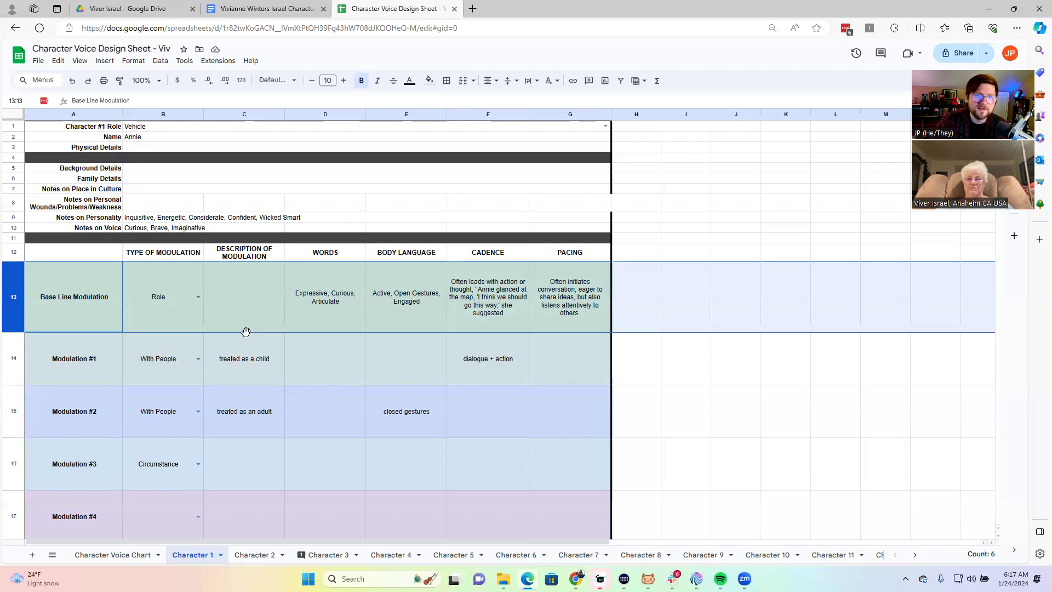
{"action": "left_click", "coordinate": [9, 374]}
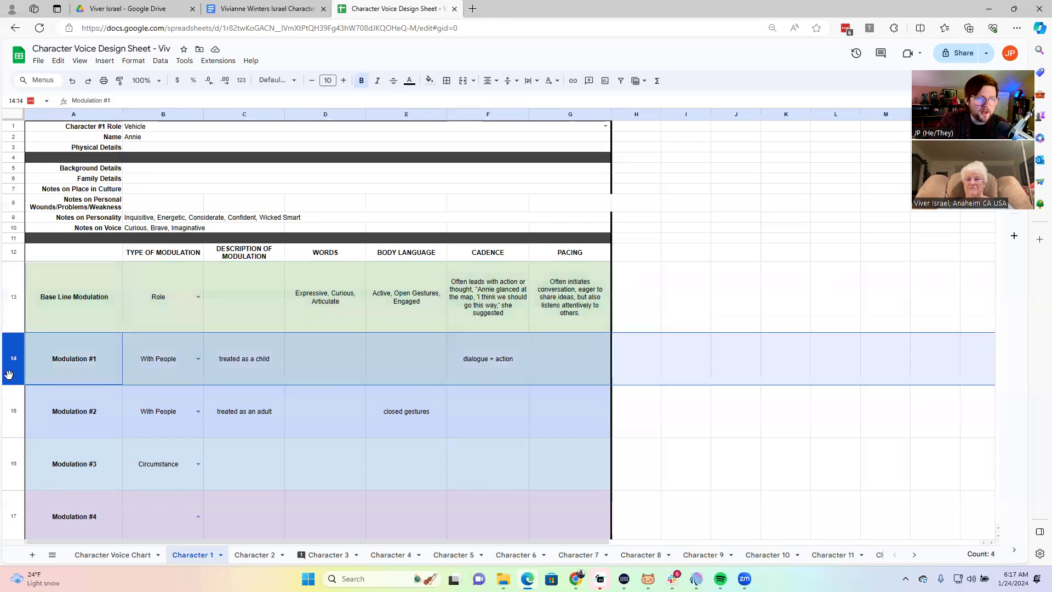
{"action": "left_click", "coordinate": [15, 410]}
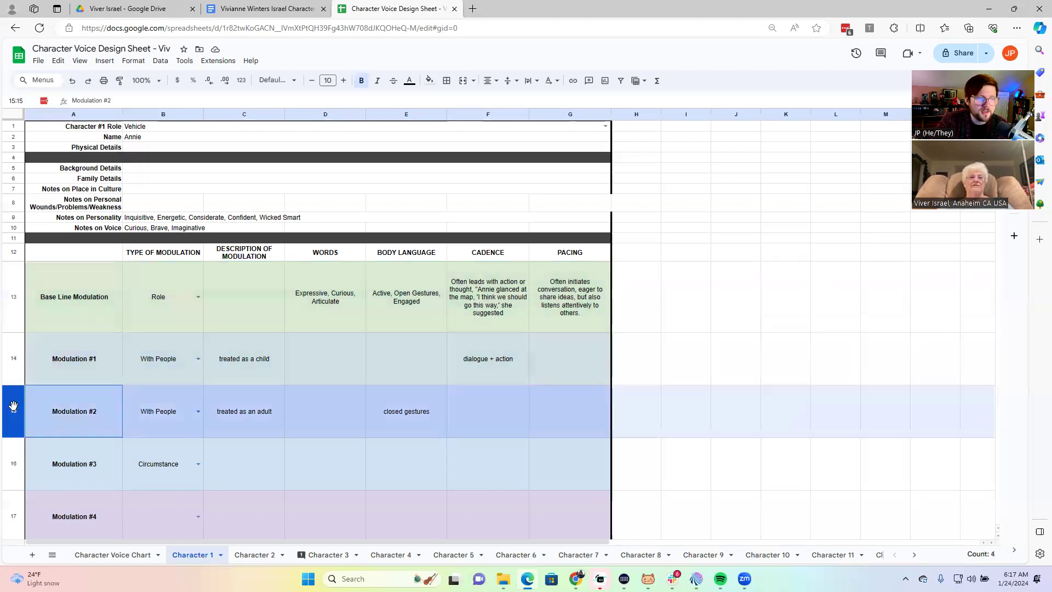
{"action": "left_click", "coordinate": [8, 307]}
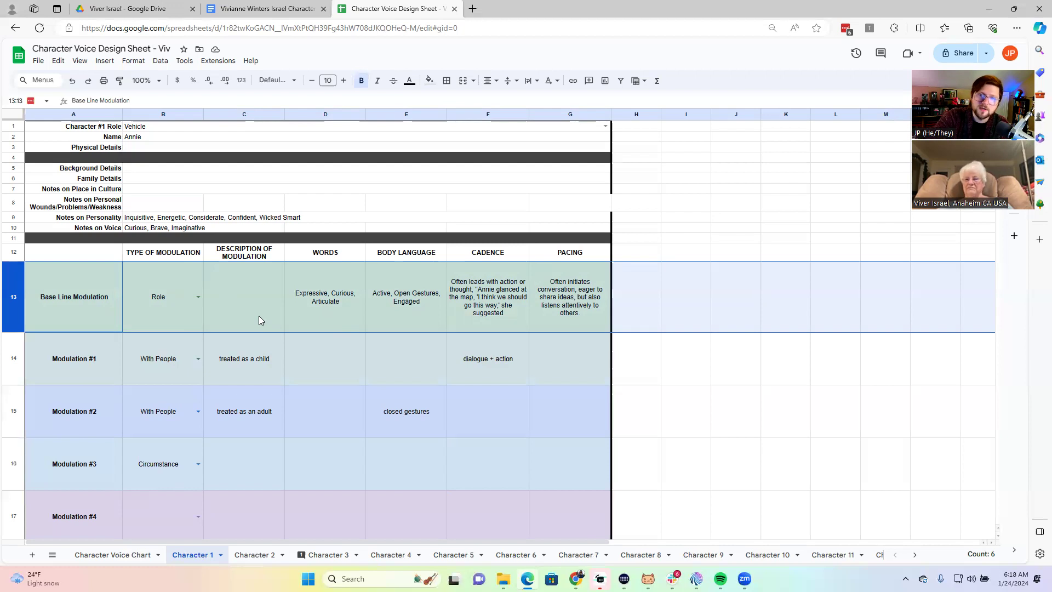
Step: Add "parents/" in front of Modulation #1's description so it reads "parents/treated as a child"
{"action": "left_click", "coordinate": [319, 351]}
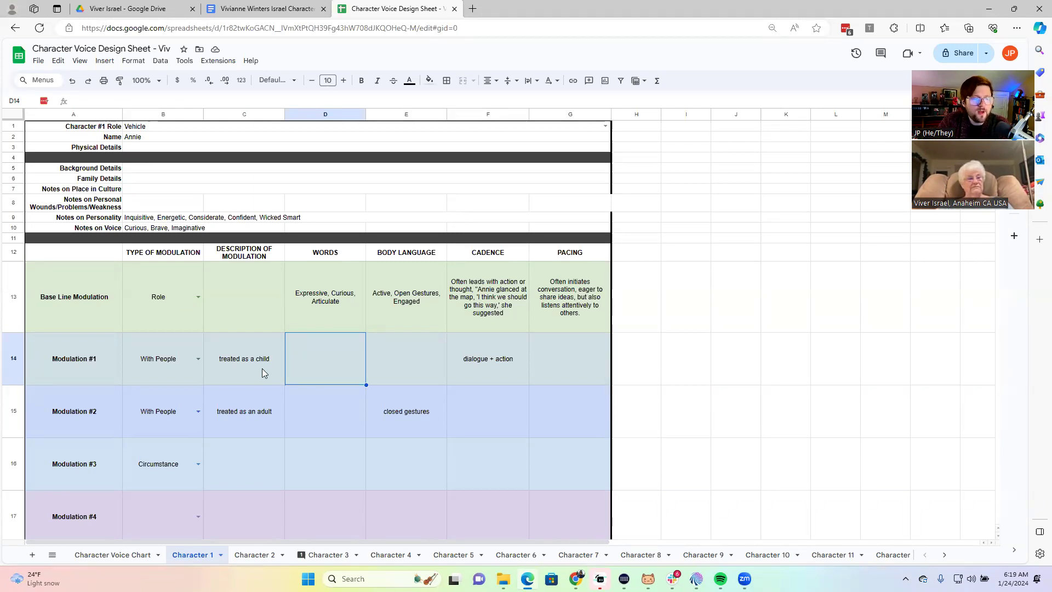
{"action": "double_click", "coordinate": [222, 366]}
{"action": "left_click", "coordinate": [218, 338]}
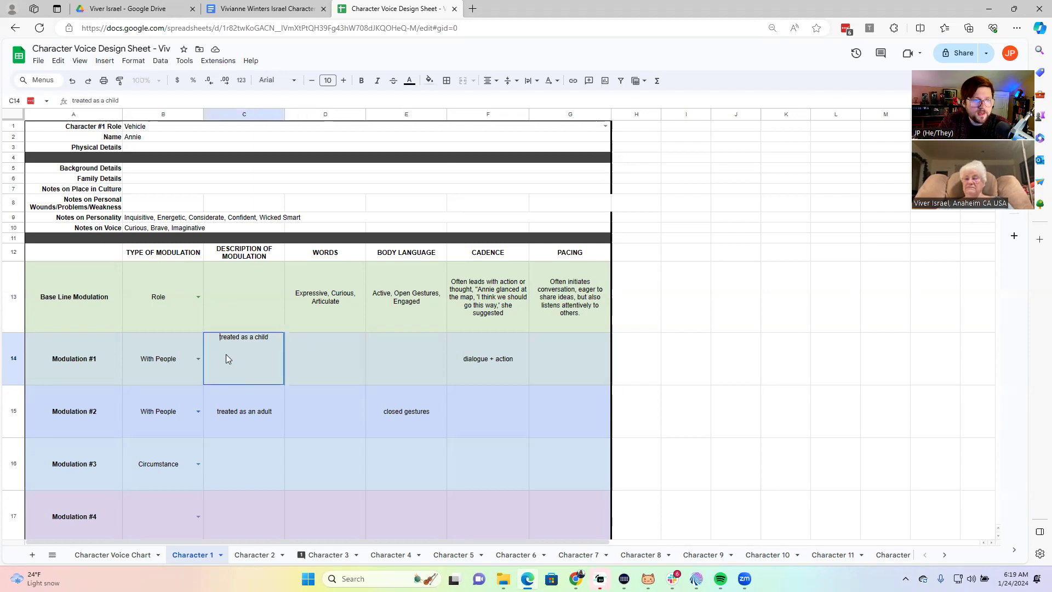
{"action": "type", "text": "fparents"}
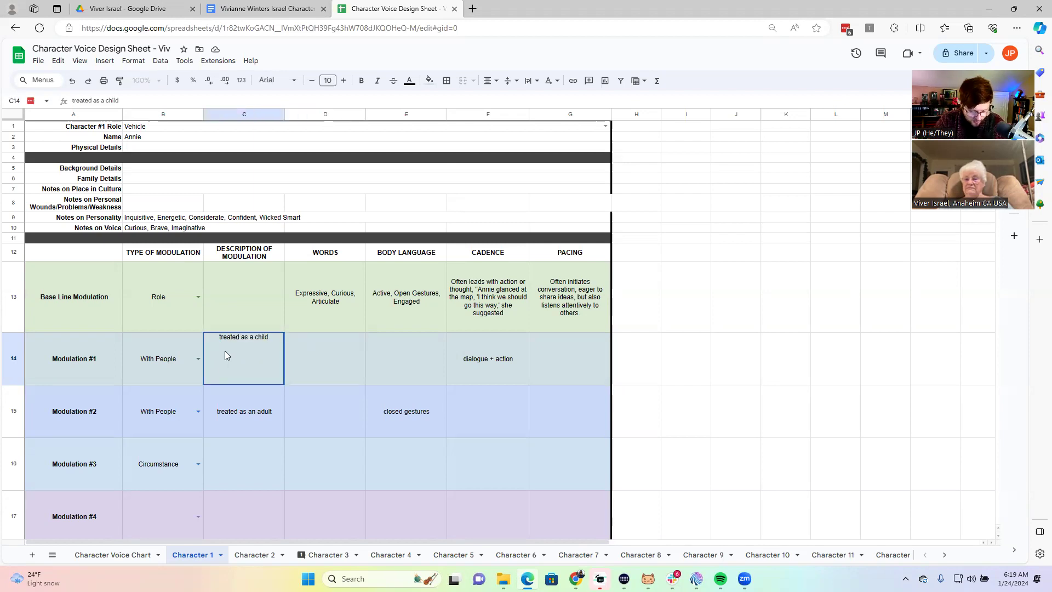
{"action": "type", "text": "/"}
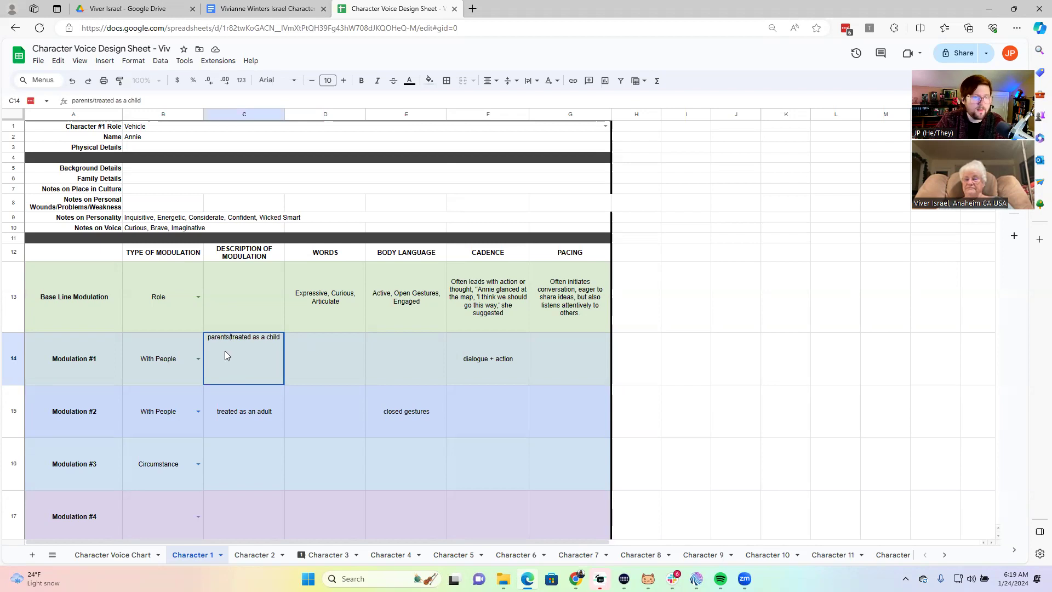
{"action": "left_click", "coordinate": [336, 352]}
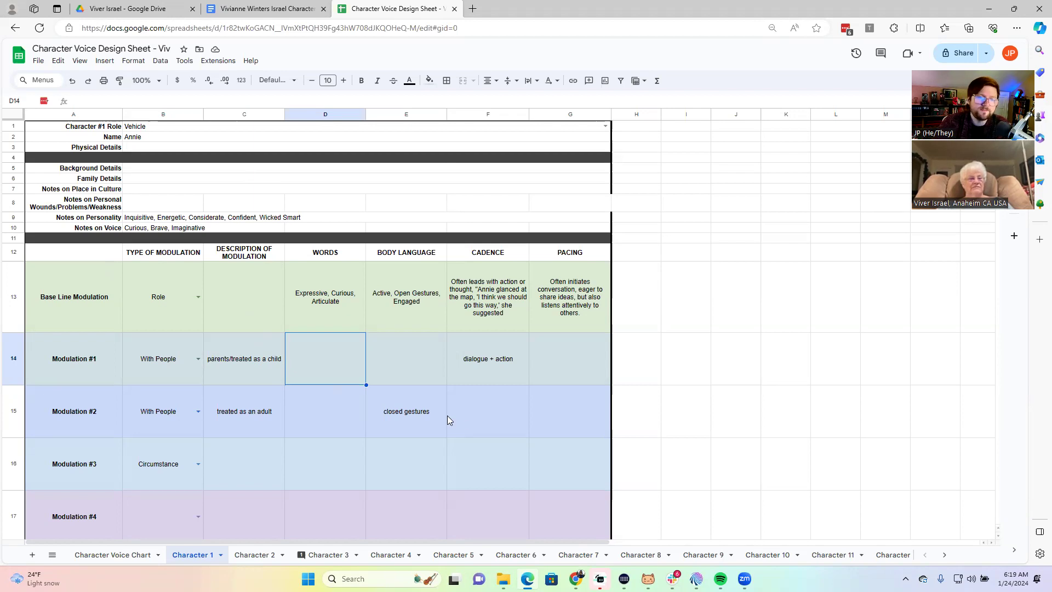
Step: Open the Character 2 sheet and review Mom's role, personality notes and voice notes
{"action": "left_click", "coordinate": [264, 557]}
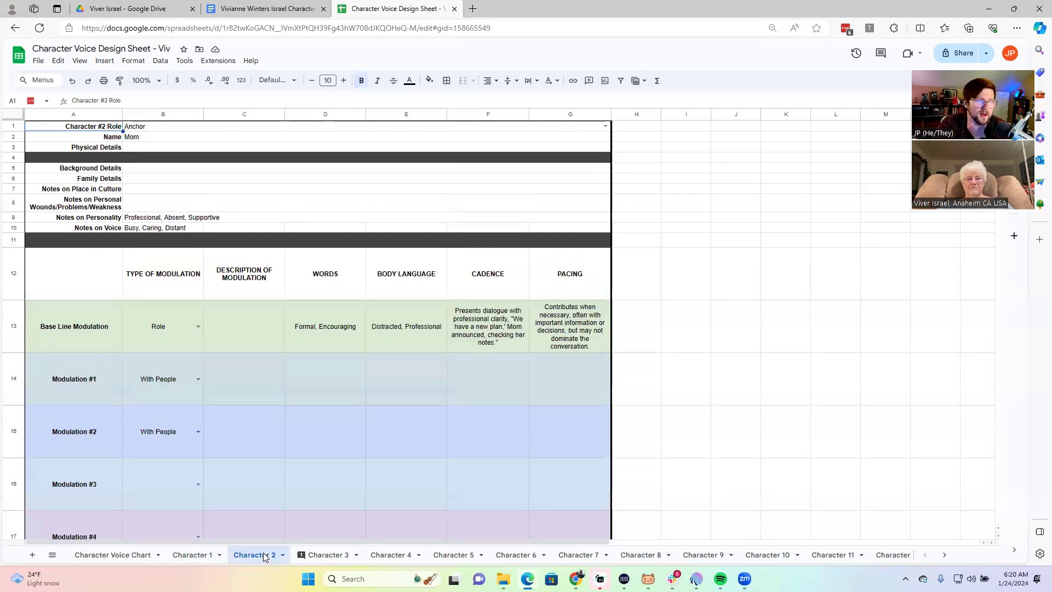
{"action": "left_click", "coordinate": [159, 128]}
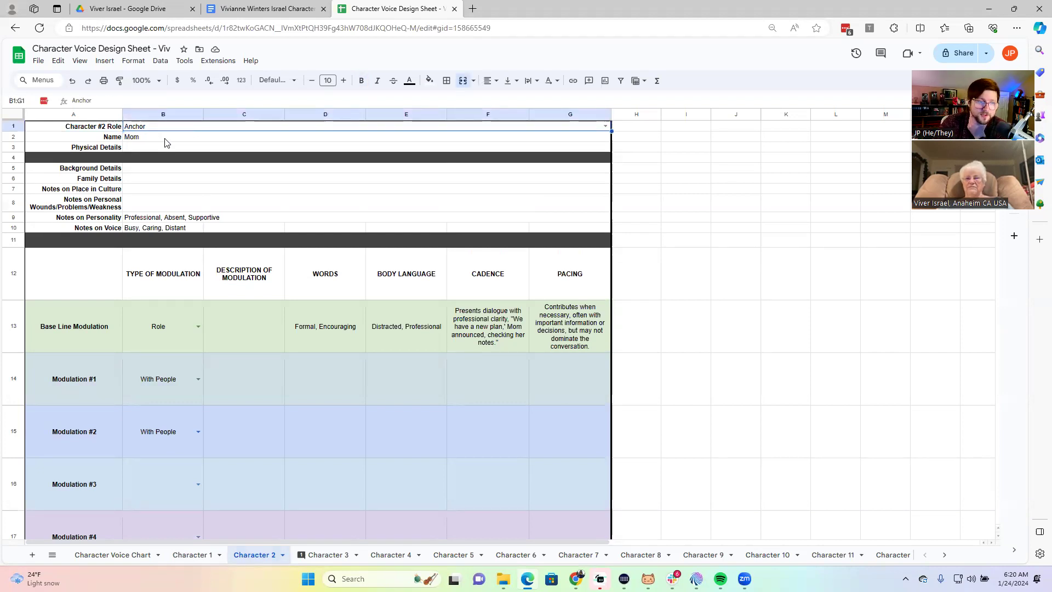
{"action": "left_click", "coordinate": [149, 220]}
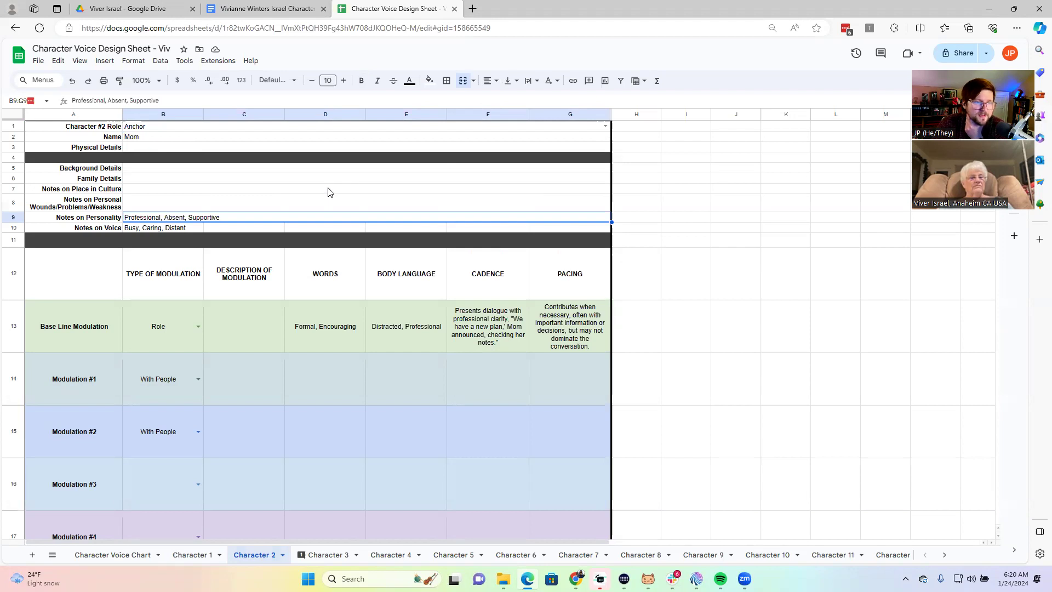
{"action": "left_click", "coordinate": [152, 228]}
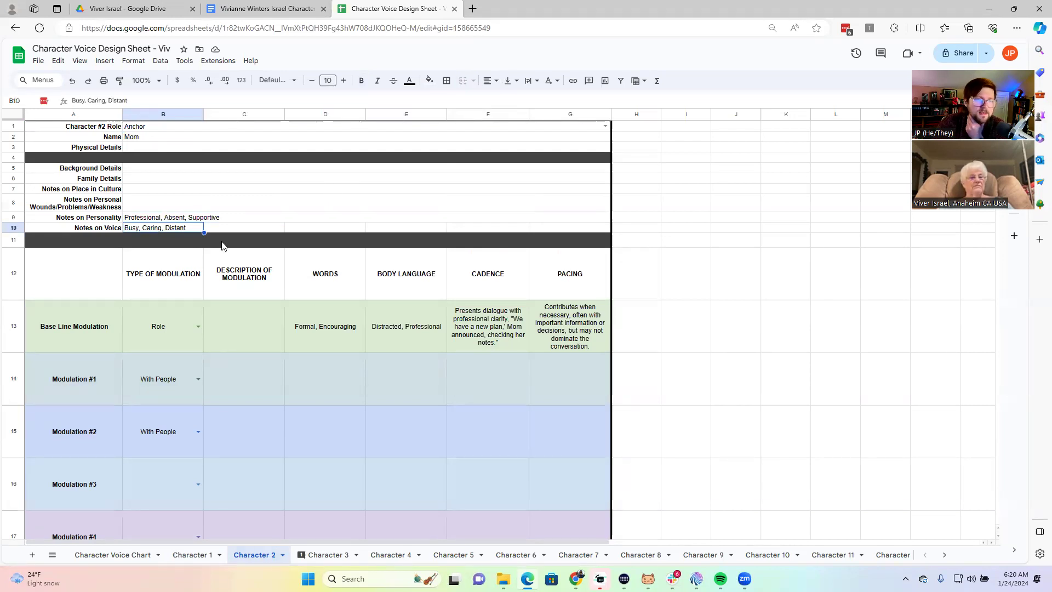
Step: Examine the words, body language, cadence and pacing in Mom's baseline modulation row
{"action": "left_click", "coordinate": [323, 330]}
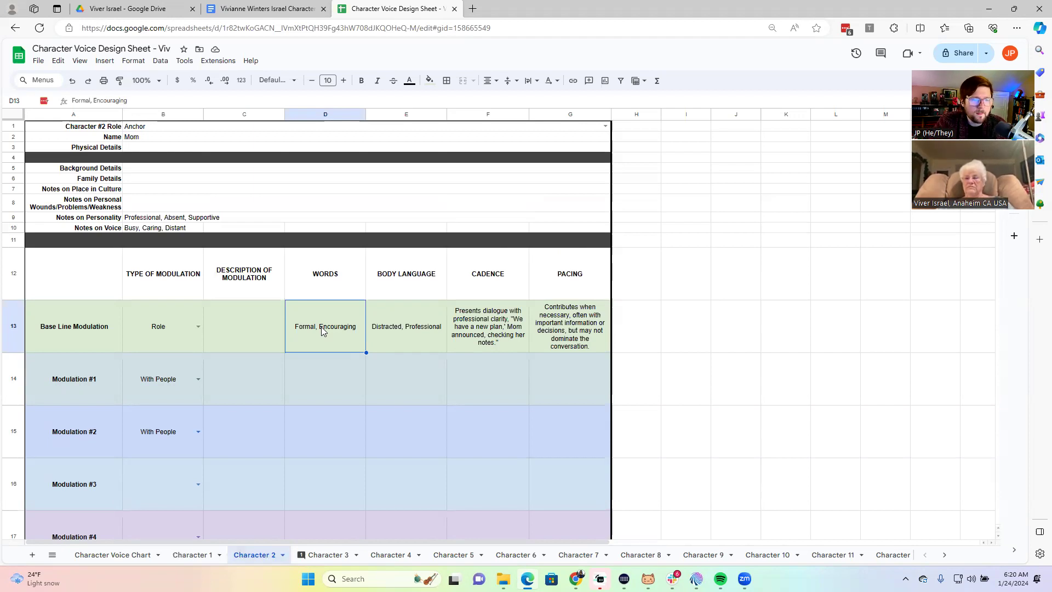
{"action": "left_click", "coordinate": [422, 334]}
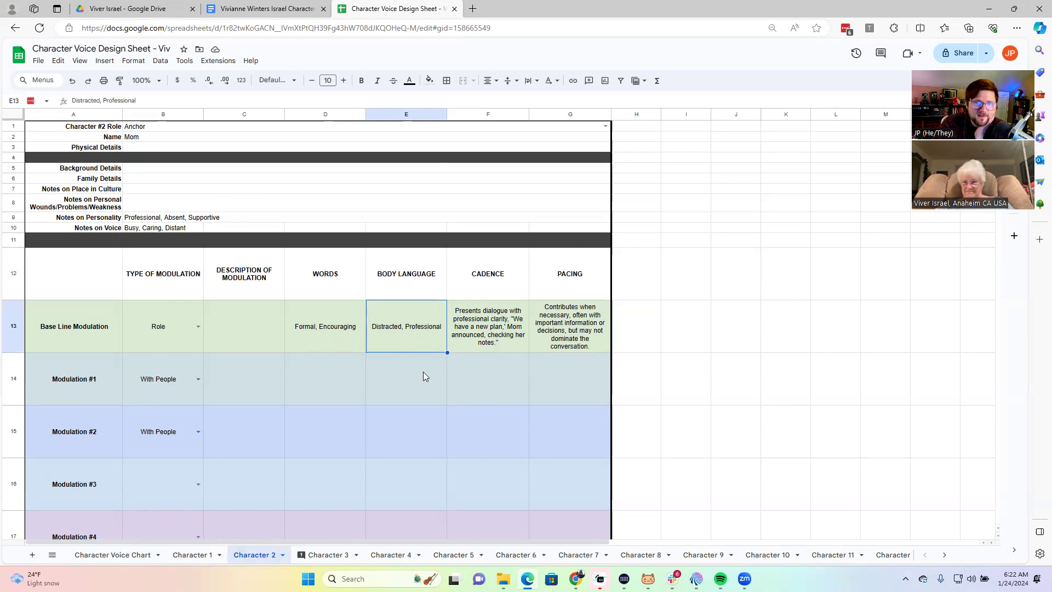
{"action": "left_click", "coordinate": [490, 341]}
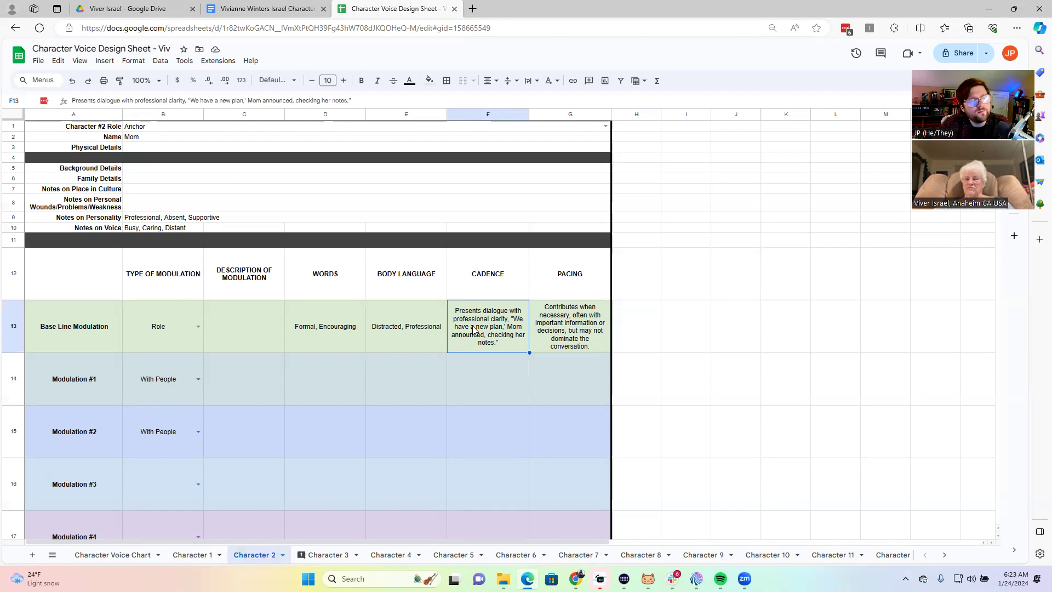
{"action": "left_click", "coordinate": [386, 332]}
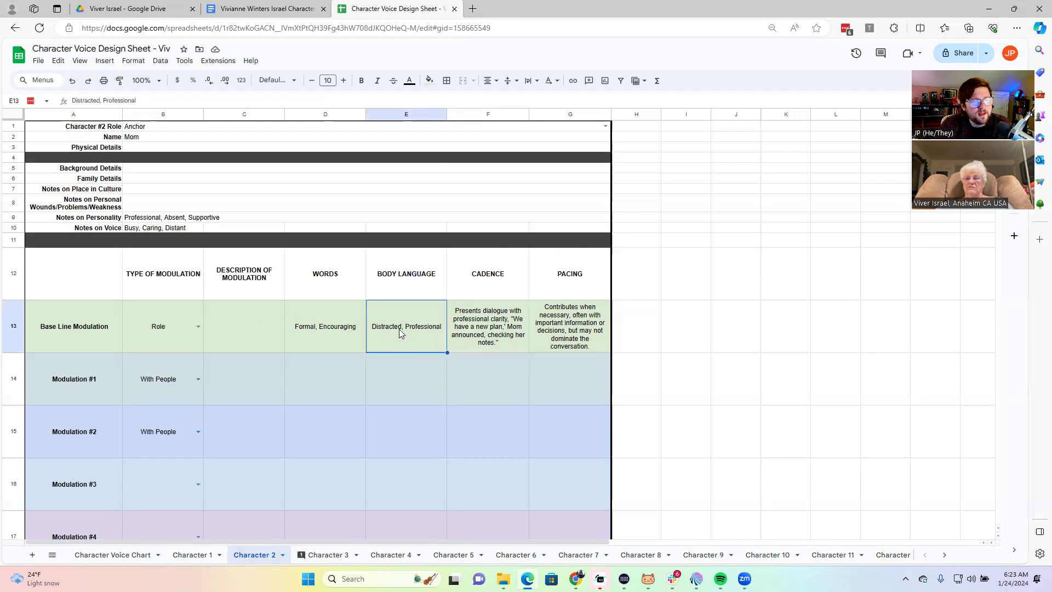
{"action": "left_click", "coordinate": [489, 343]}
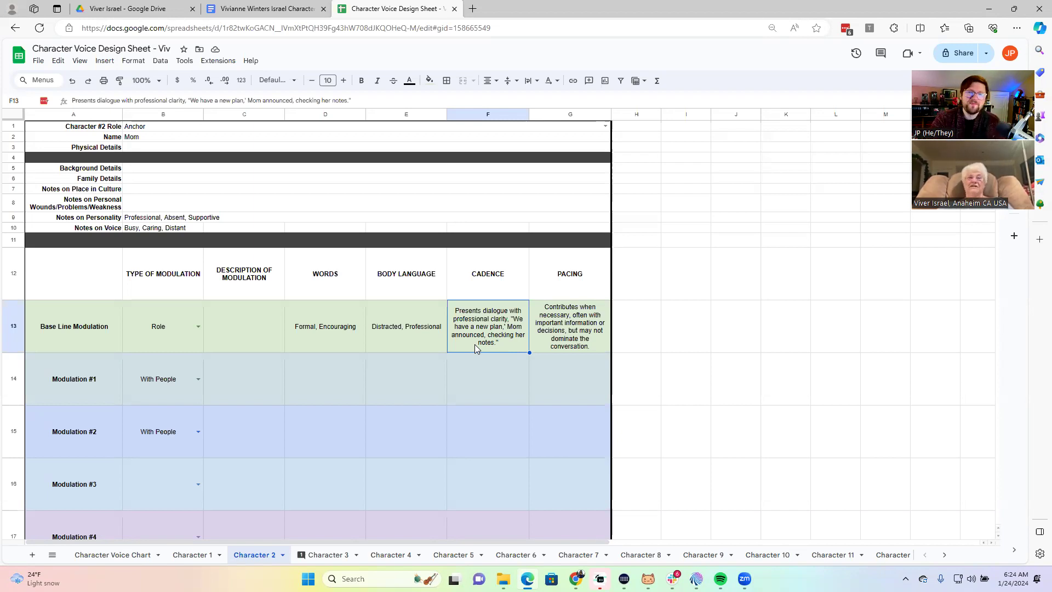
{"action": "key", "text": "Tab"}
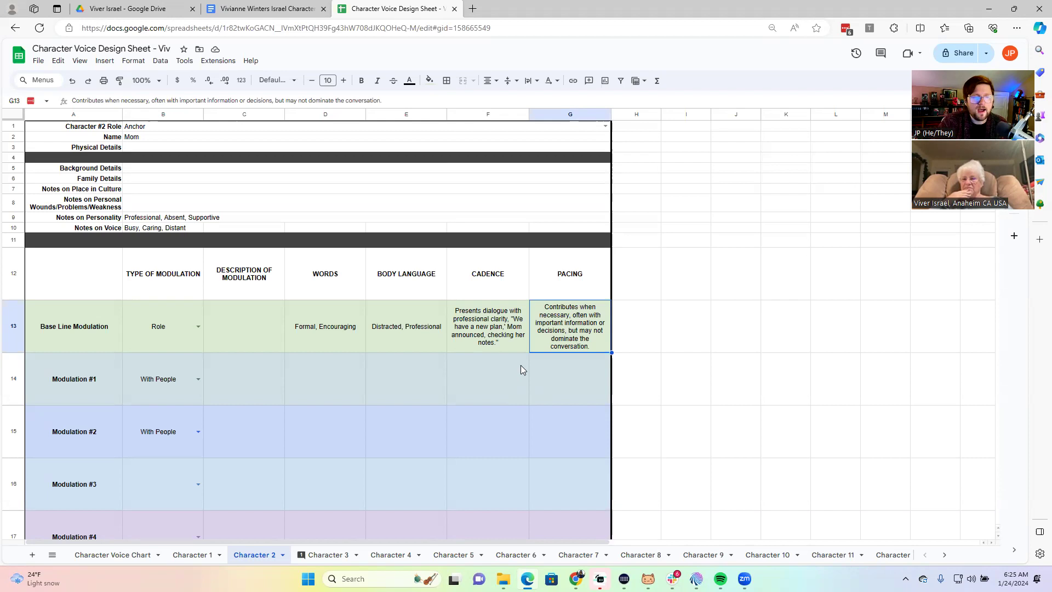
{"action": "left_click", "coordinate": [40, 342]}
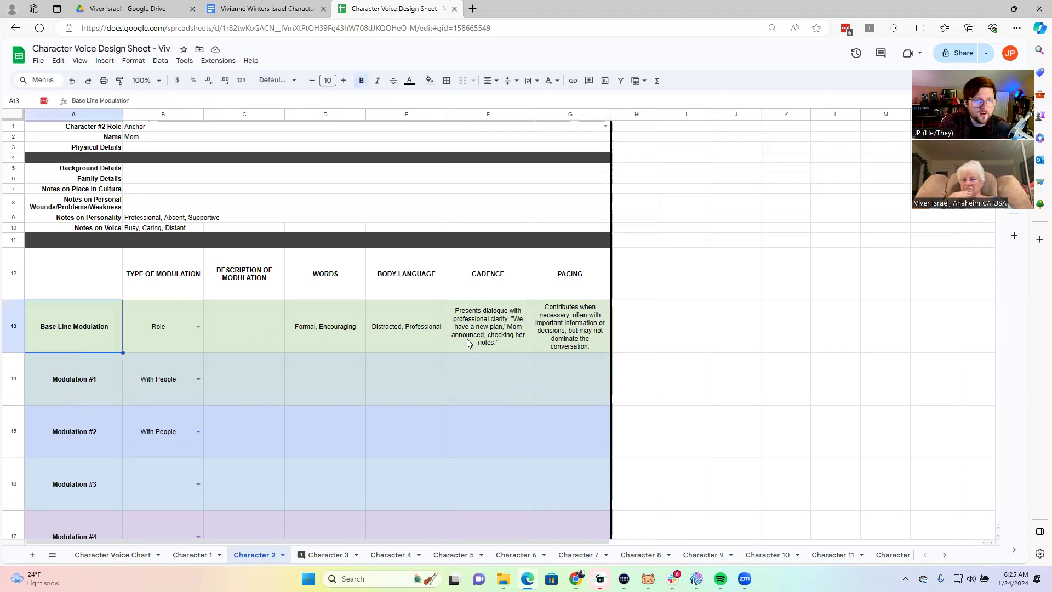
{"action": "left_click", "coordinate": [547, 332]}
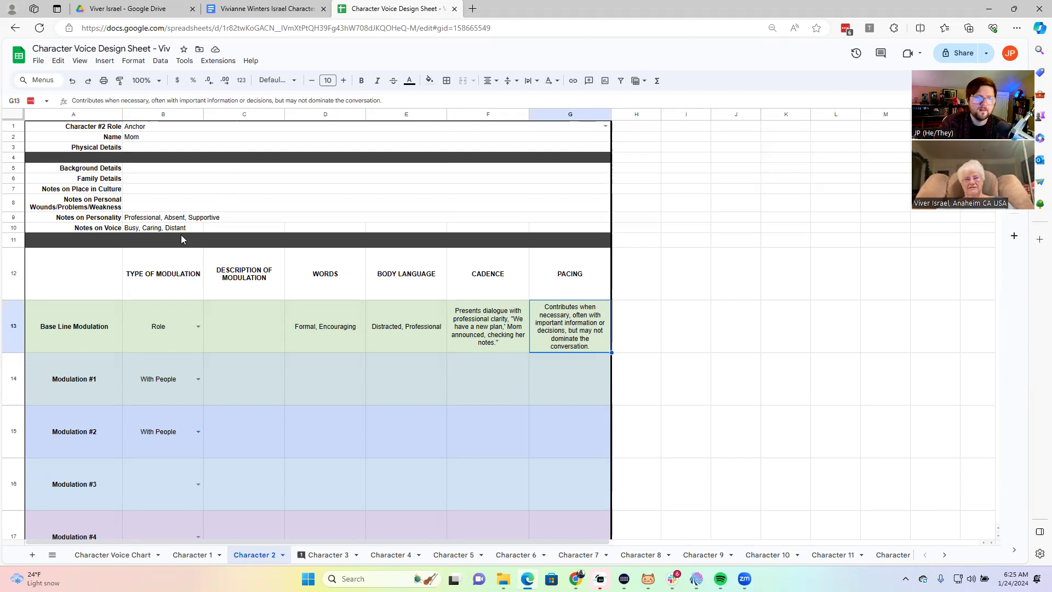
Step: Set Mom's Modulation #1 type to Emotional and enter "aggresive others" as its description
{"action": "left_click", "coordinate": [199, 382]}
{"action": "left_click", "coordinate": [153, 412]}
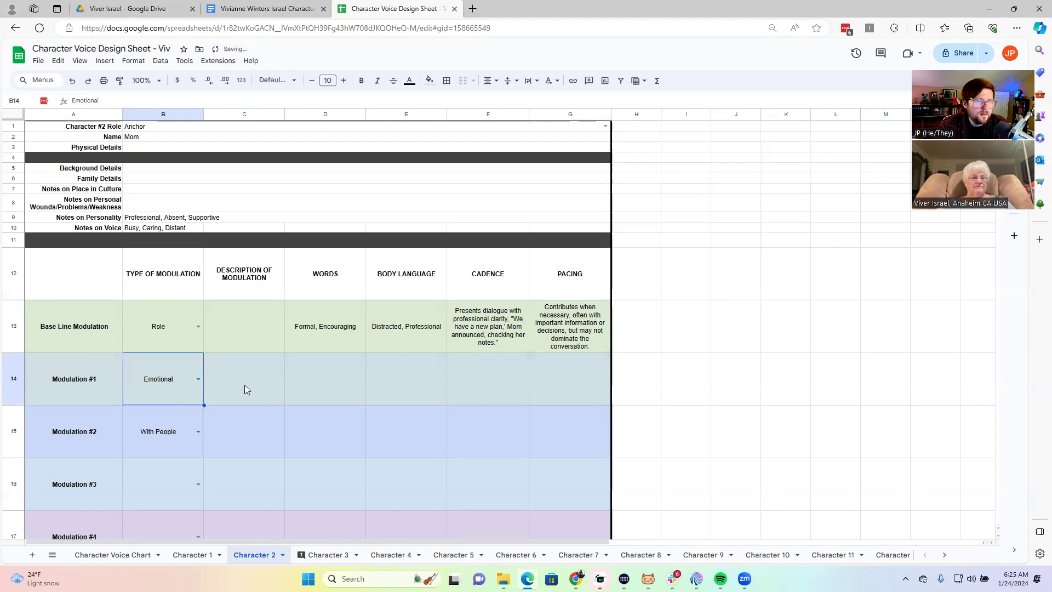
{"action": "left_click", "coordinate": [267, 382]}
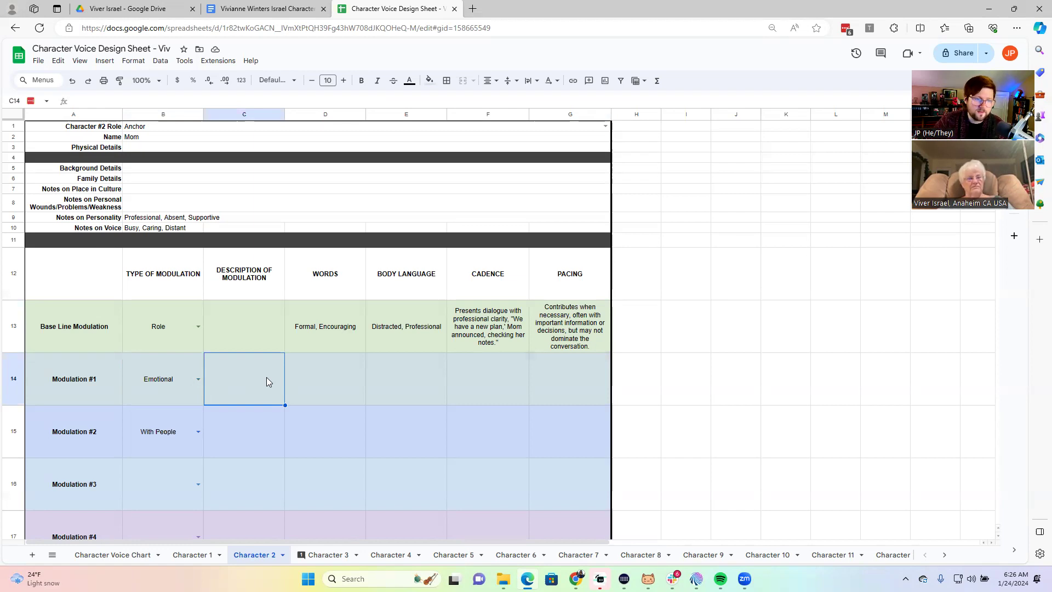
{"action": "type", "text": "aggres"}
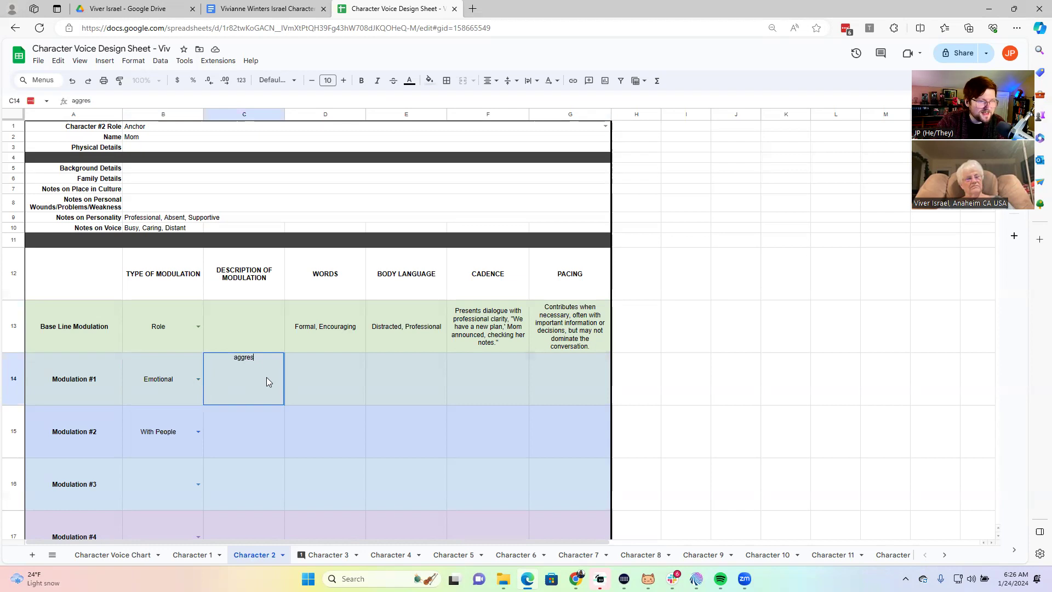
{"action": "left_click", "coordinate": [163, 378]}
{"action": "left_click", "coordinate": [250, 374]}
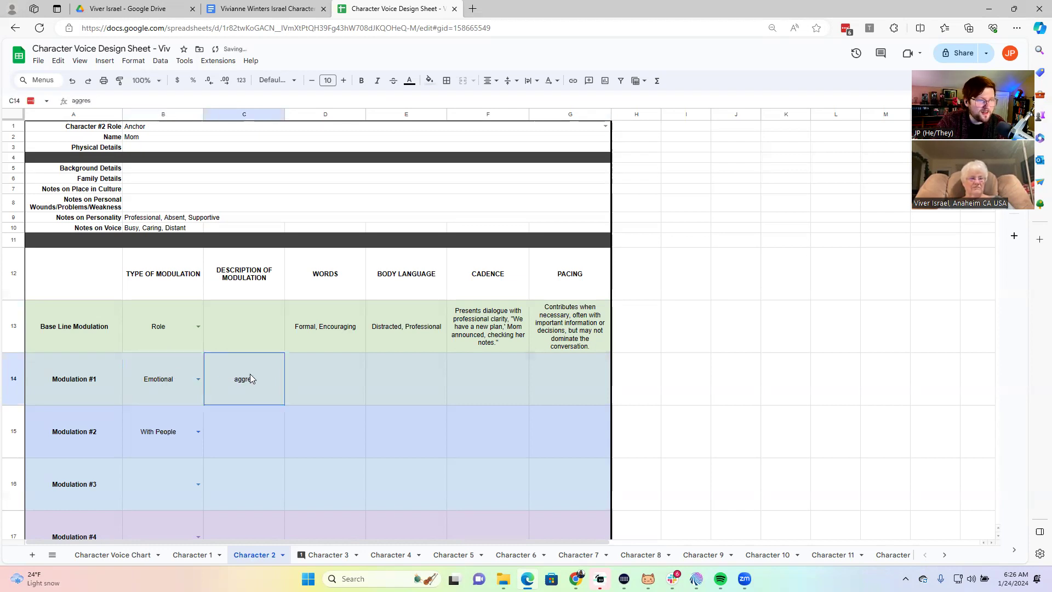
{"action": "double_click", "coordinate": [258, 375]}
{"action": "type", "text": "ive"}
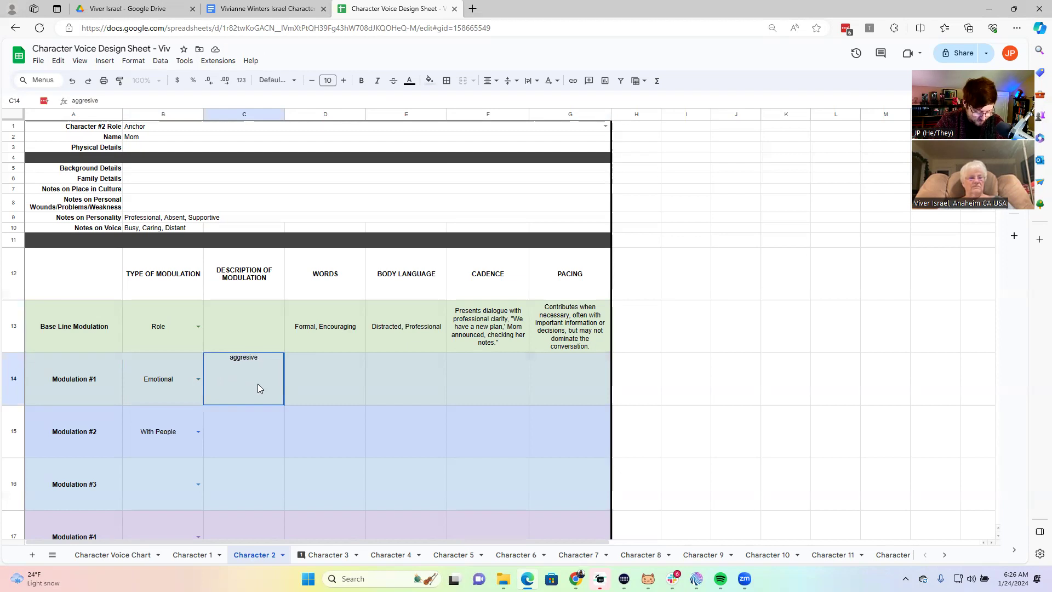
{"action": "type", "text": " others"}
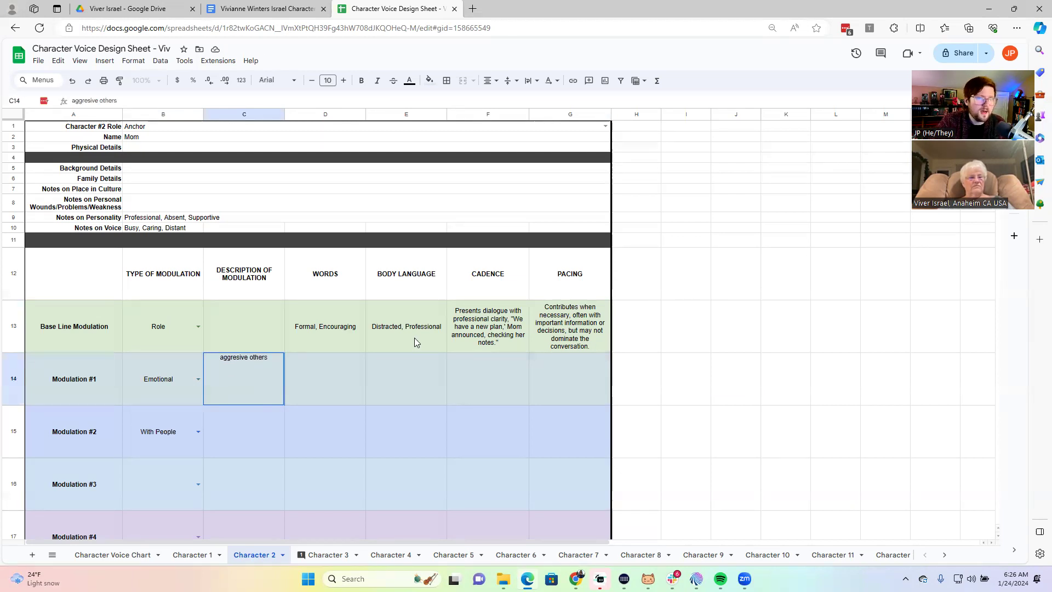
Step: Enter "present" as the body language for Mom's Modulation #1
{"action": "left_click", "coordinate": [416, 375]}
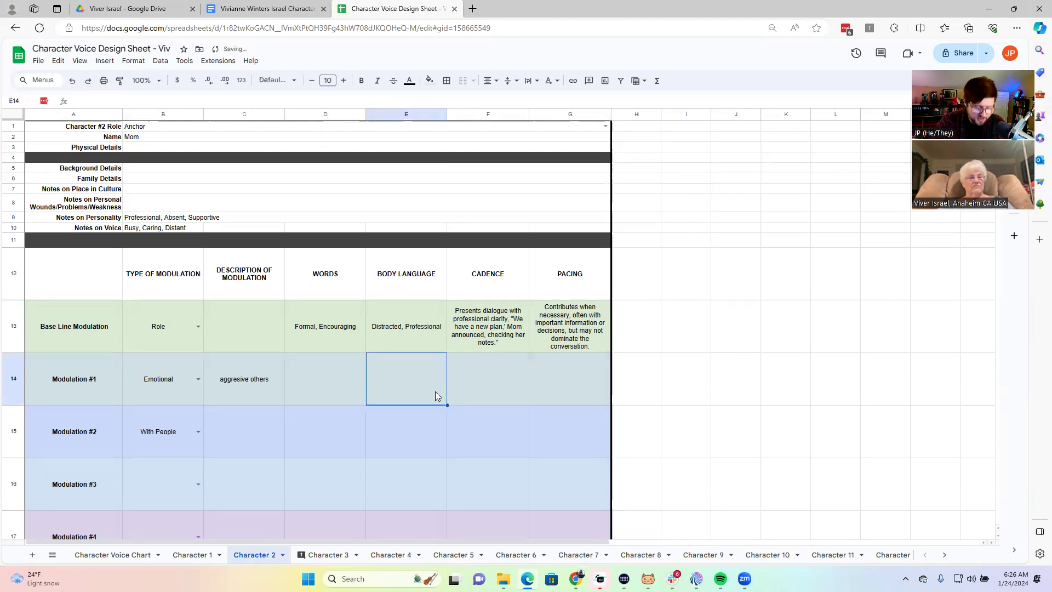
{"action": "type", "text": "present"}
{"action": "left_click", "coordinate": [497, 395]}
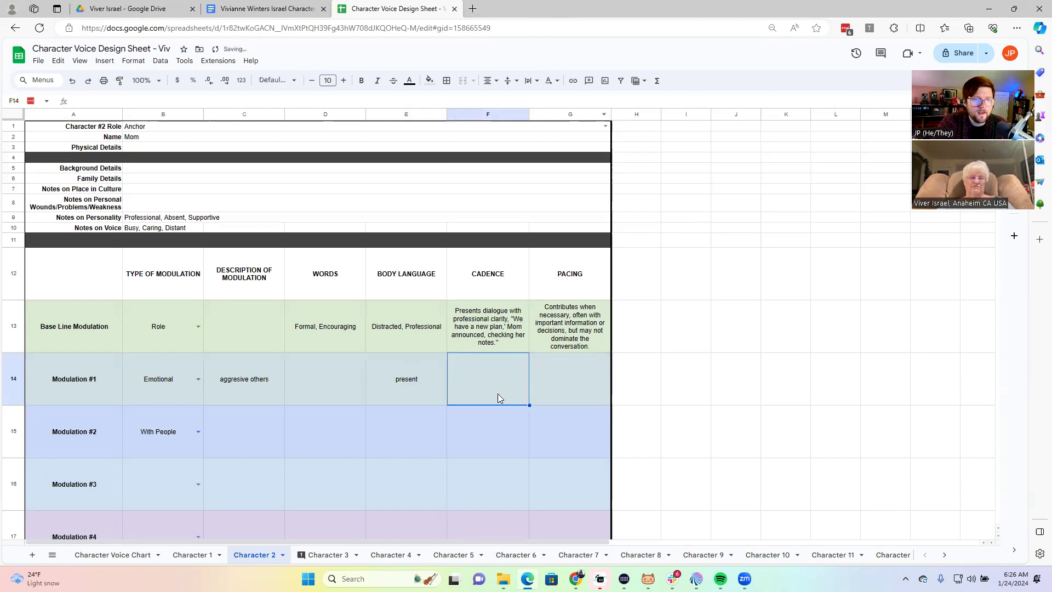
Step: Compare the words, body language and cadence cells of Mom's Modulation #1 with her baseline modulation
{"action": "left_click", "coordinate": [300, 343]}
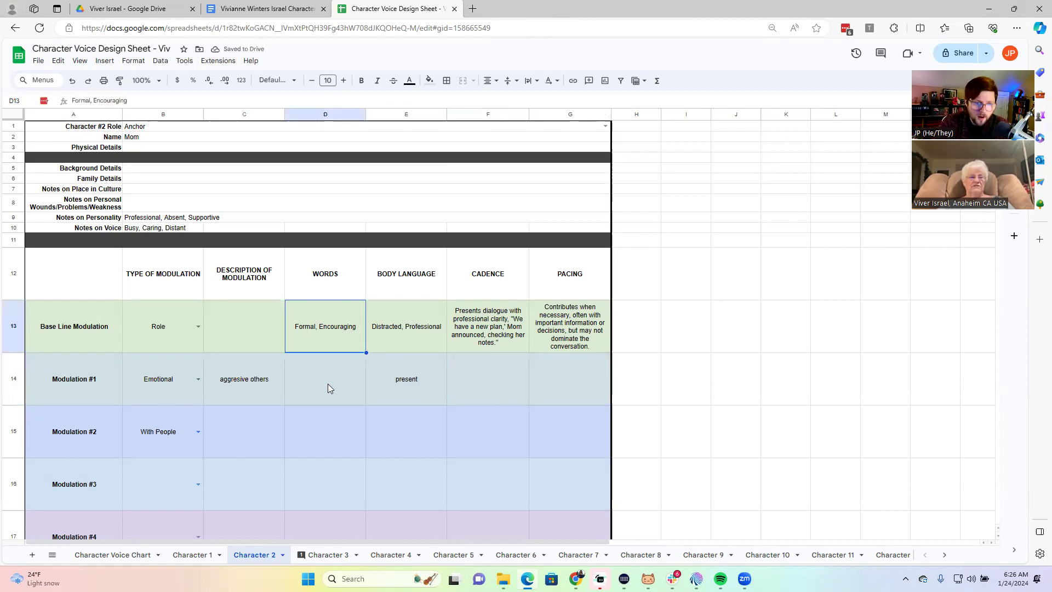
{"action": "left_click", "coordinate": [328, 383]}
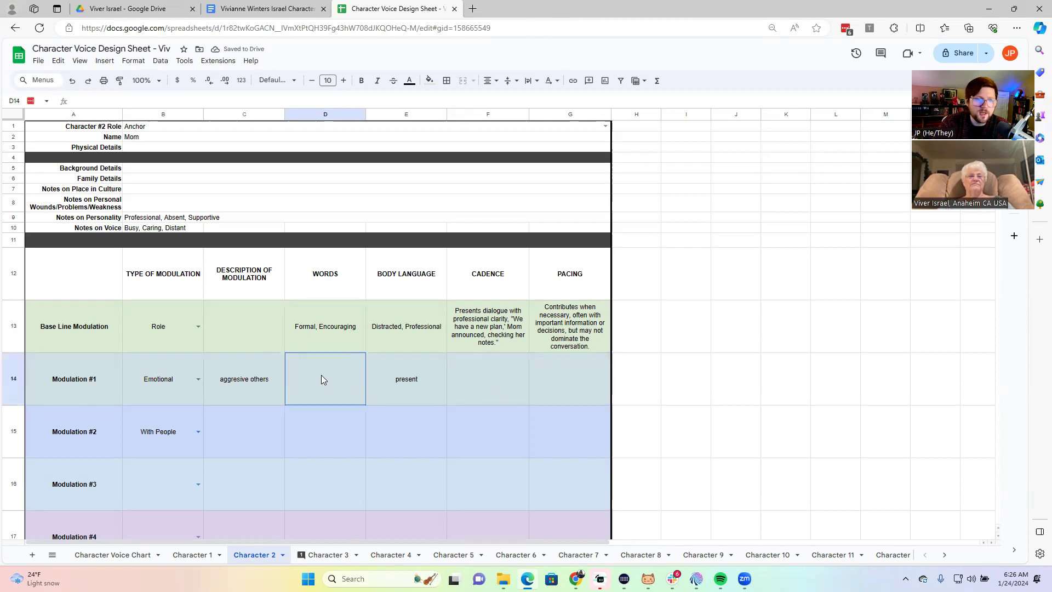
{"action": "left_click", "coordinate": [425, 371]}
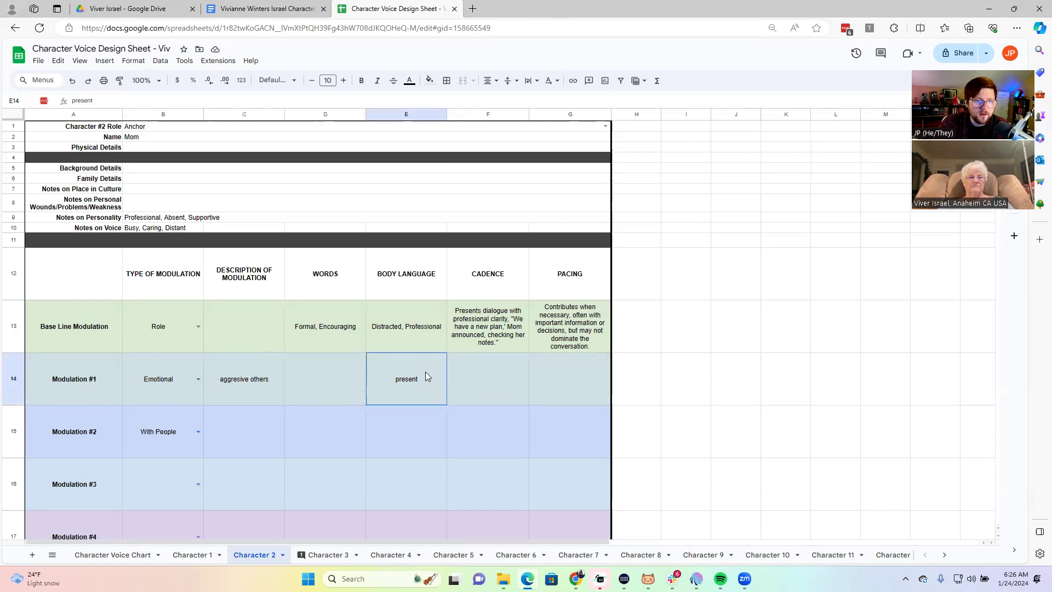
{"action": "left_click", "coordinate": [510, 372]}
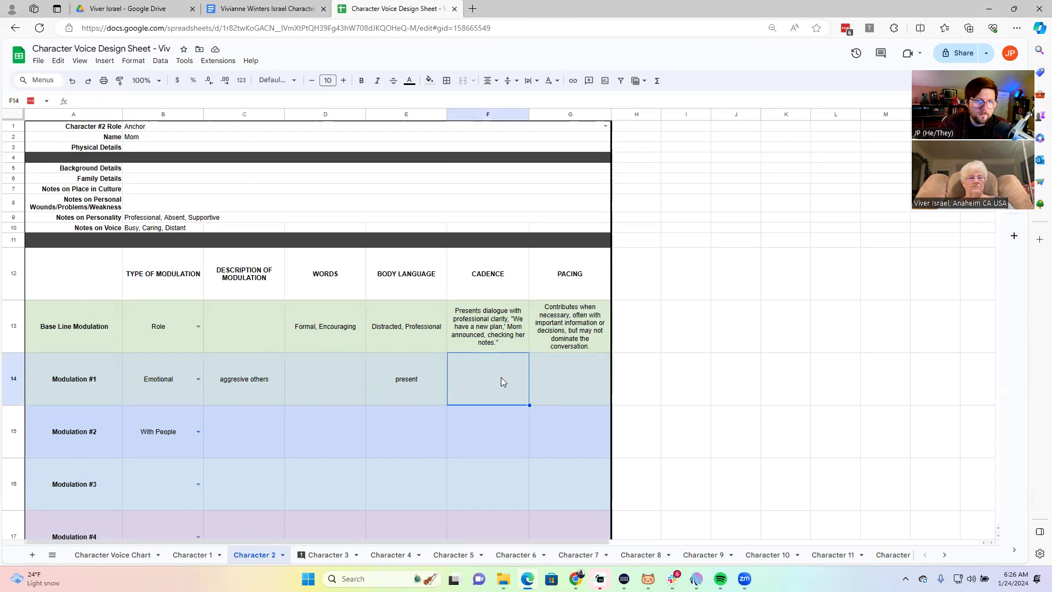
{"action": "left_click", "coordinate": [496, 327]}
{"action": "left_click", "coordinate": [494, 376]}
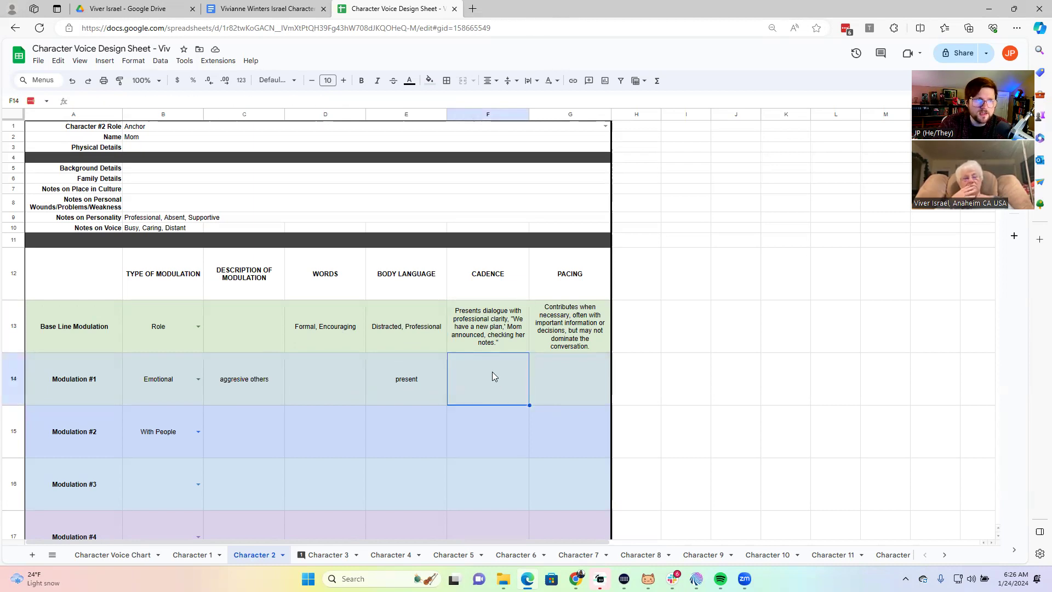
{"action": "left_click", "coordinate": [431, 350]}
{"action": "left_click", "coordinate": [423, 366]}
{"action": "left_click", "coordinate": [484, 372]}
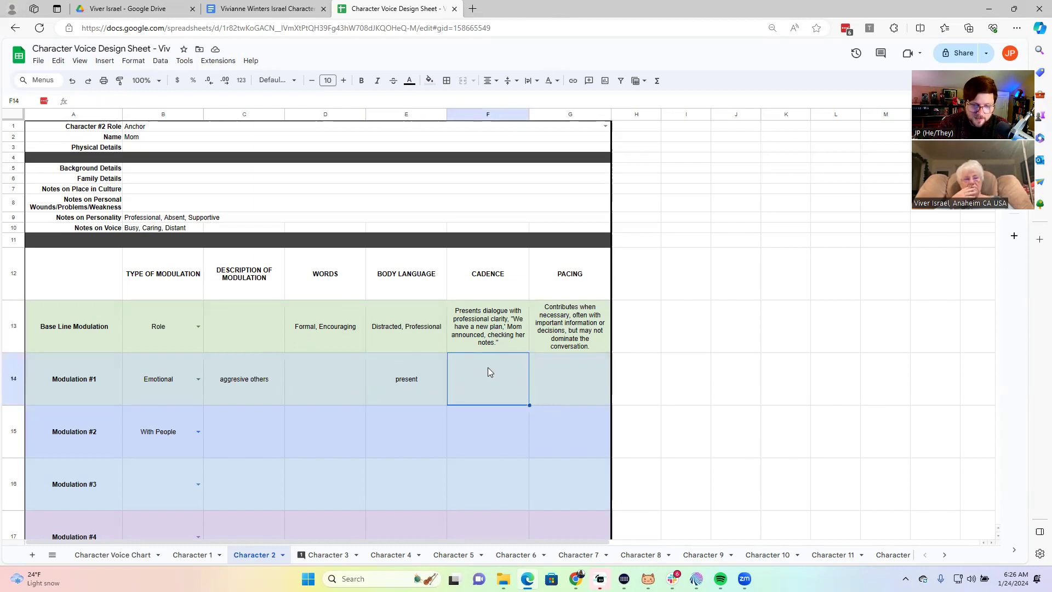
{"action": "left_click", "coordinate": [309, 345]}
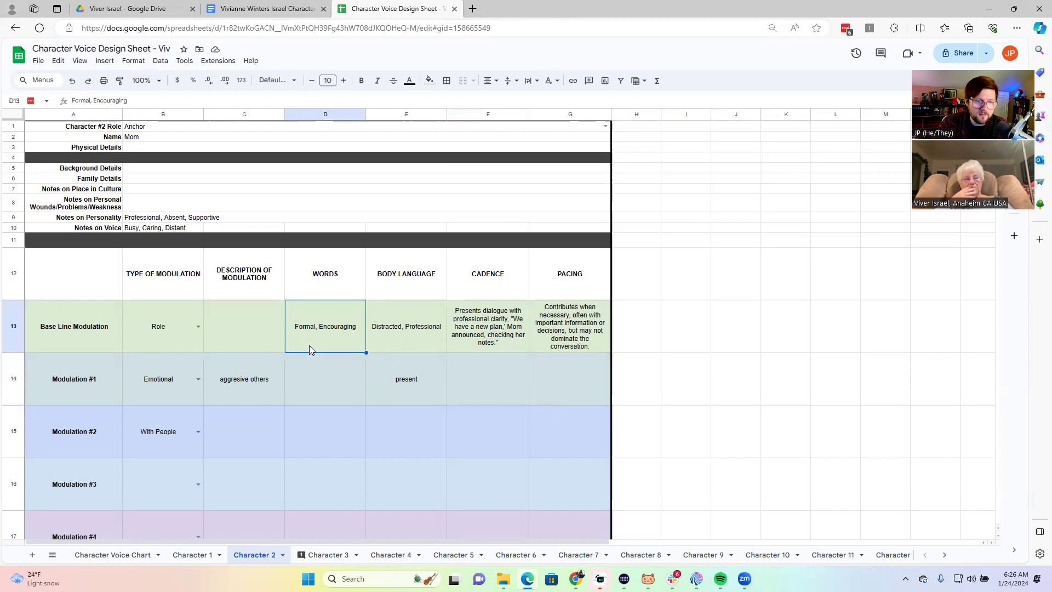
Step: Enter "action + dialogue" as the cadence for Mom's Modulation #1
{"action": "left_click", "coordinate": [487, 375]}
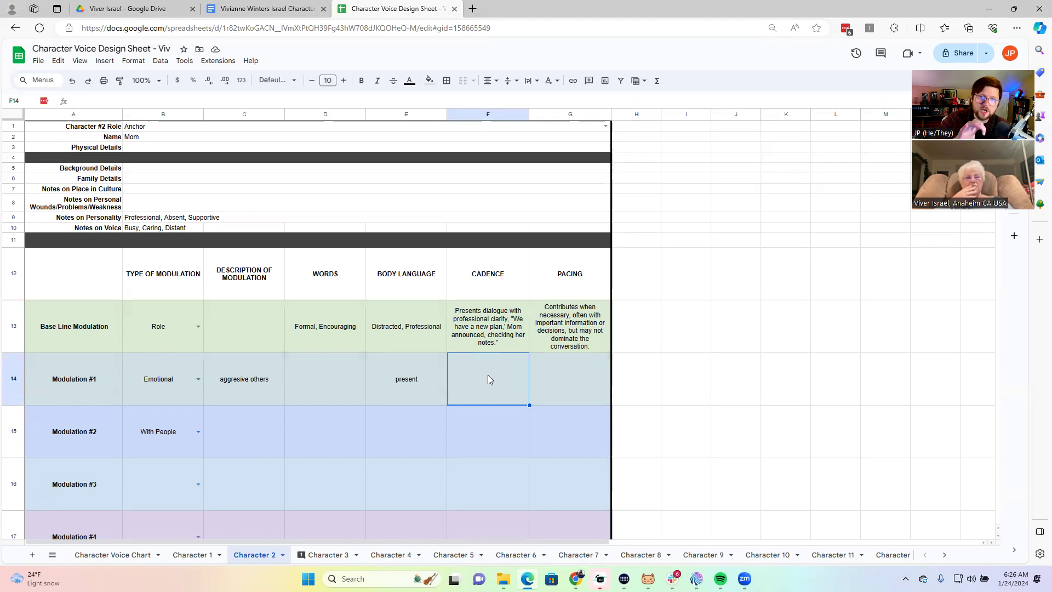
{"action": "type", "text": "action "}
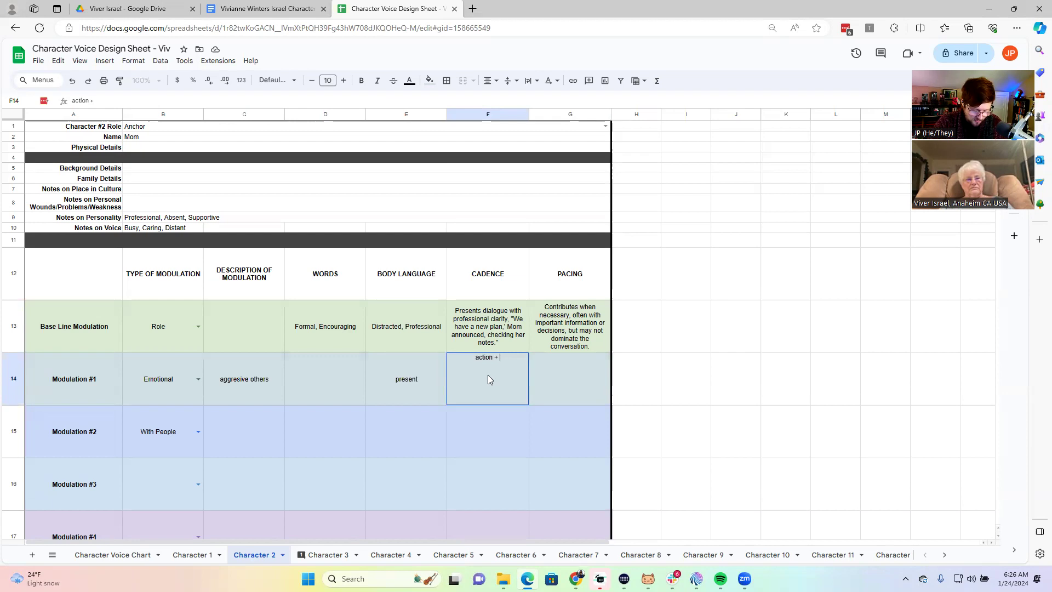
{"action": "type", "text": "+ dialogue"}
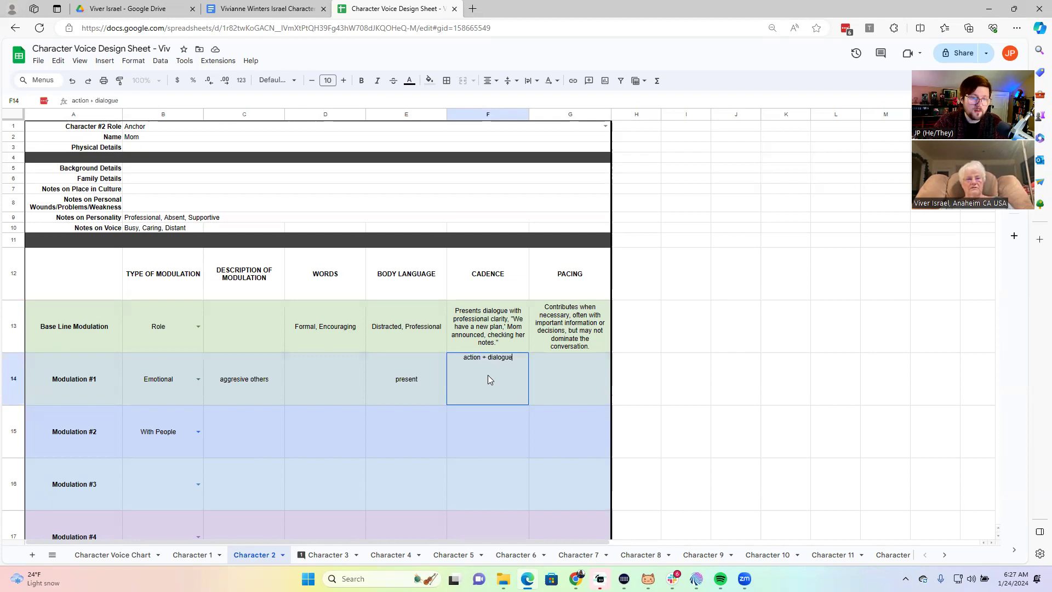
{"action": "key", "text": "Return"}
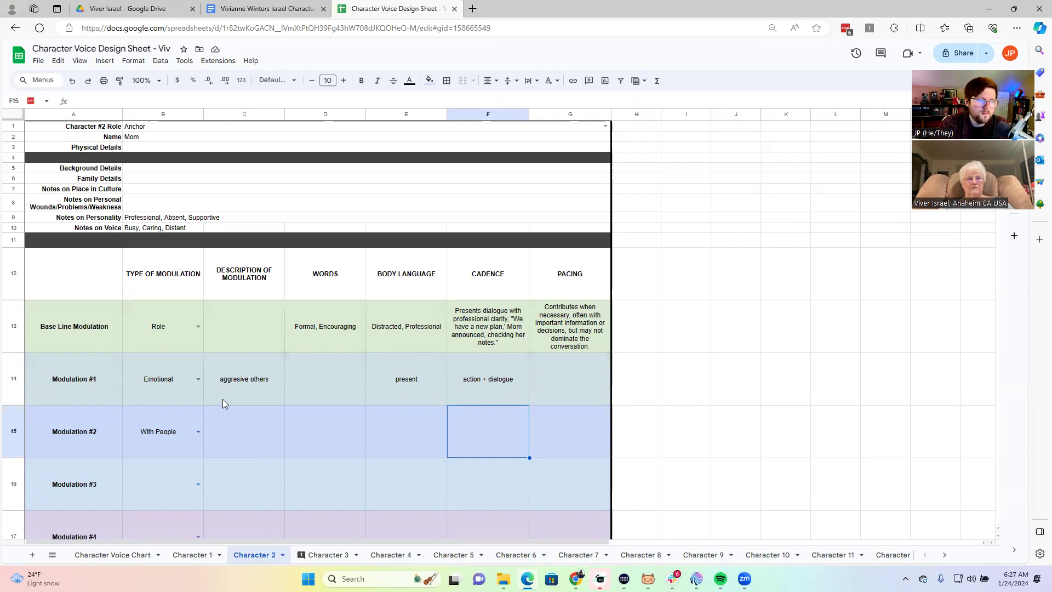
Step: Open the Character 3 sheet and examine the words, body language, cadence and pacing of Dad's baseline modulation
{"action": "left_click", "coordinate": [326, 555]}
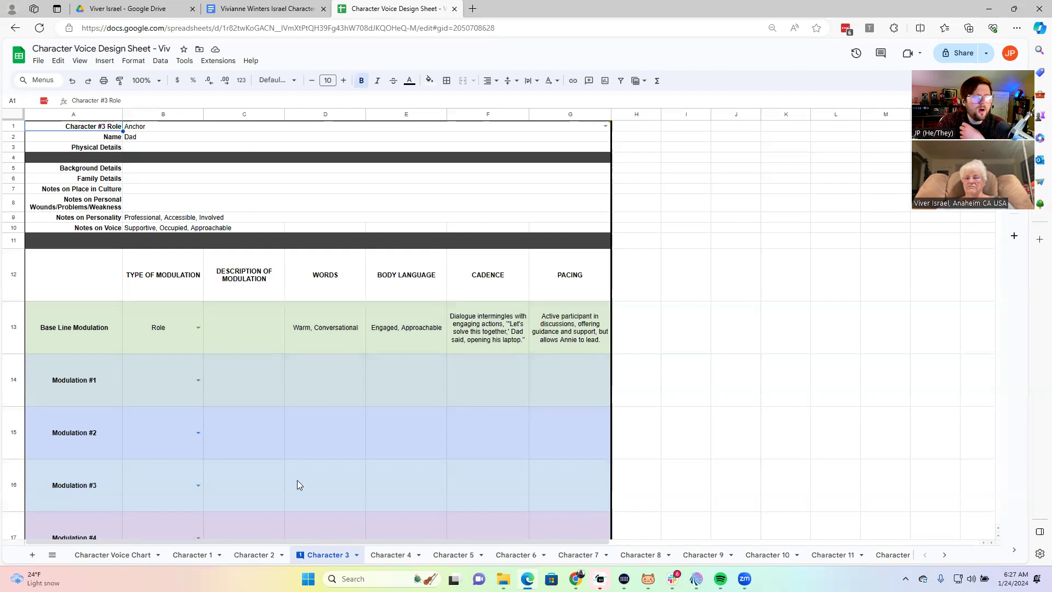
{"action": "mouse_move", "coordinate": [300, 554]}
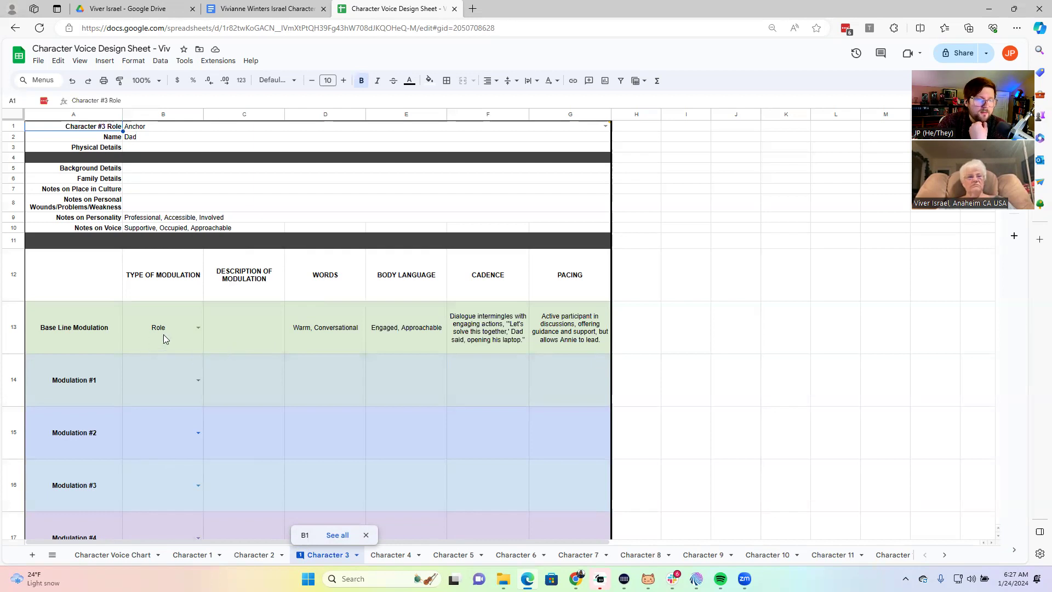
{"action": "left_click", "coordinate": [342, 334]}
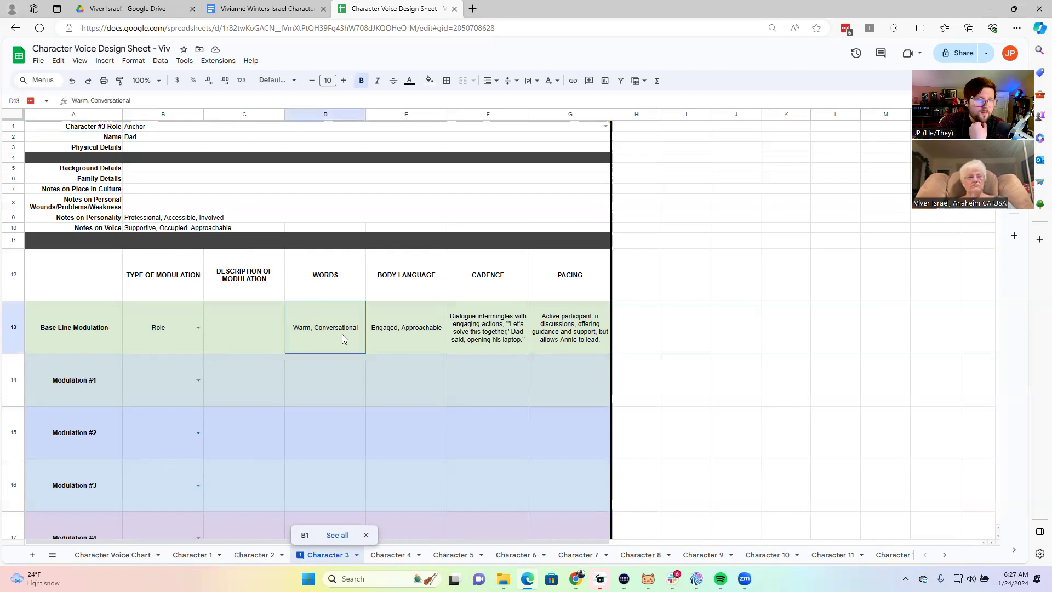
{"action": "left_click", "coordinate": [406, 341]}
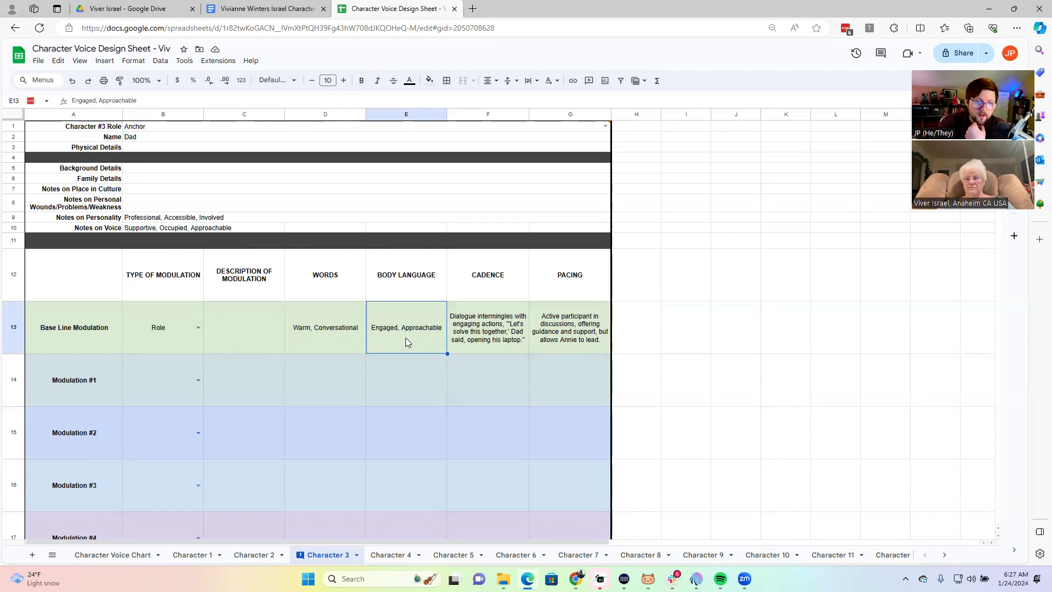
{"action": "left_click", "coordinate": [475, 340]}
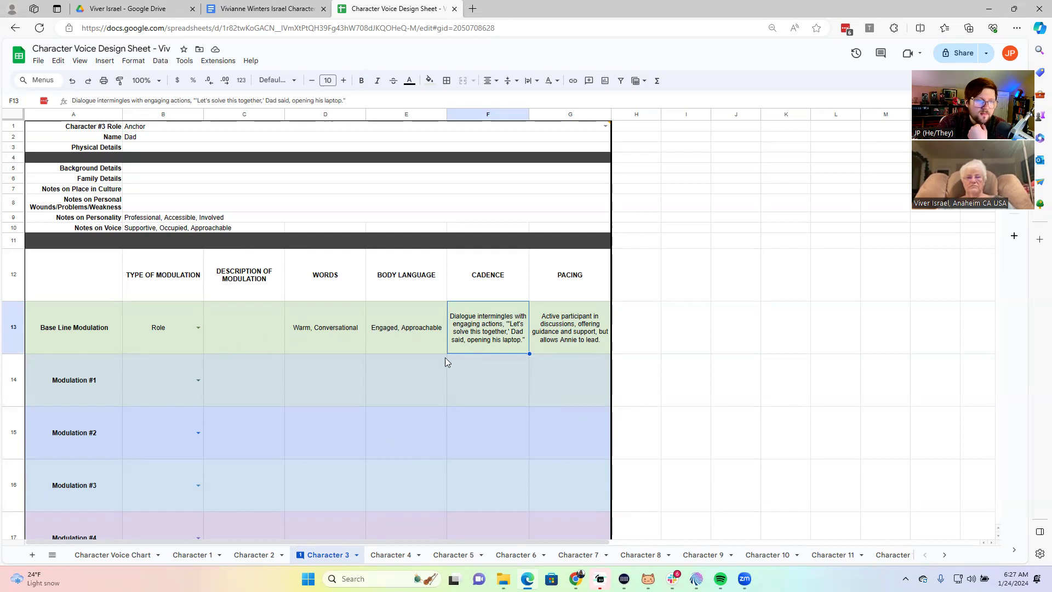
{"action": "left_click", "coordinate": [568, 338]}
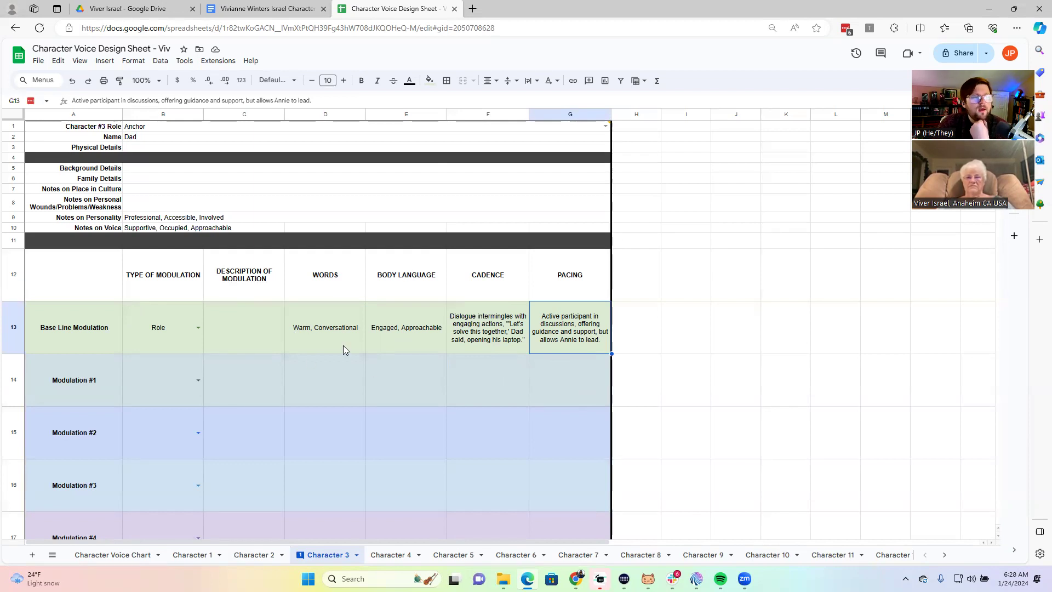
{"action": "left_click", "coordinate": [267, 555]}
{"action": "left_click", "coordinate": [328, 555]}
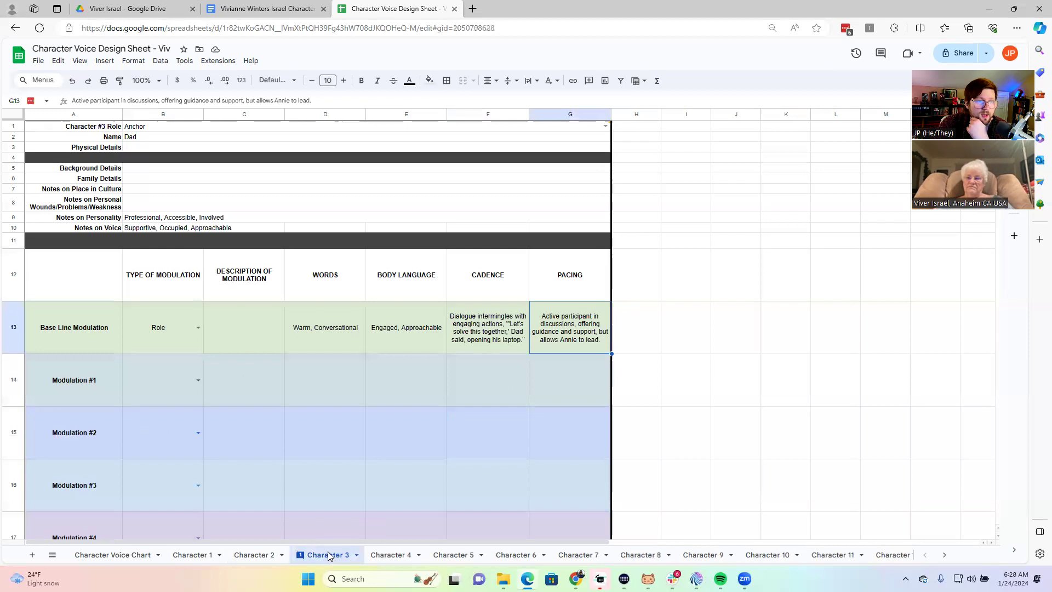
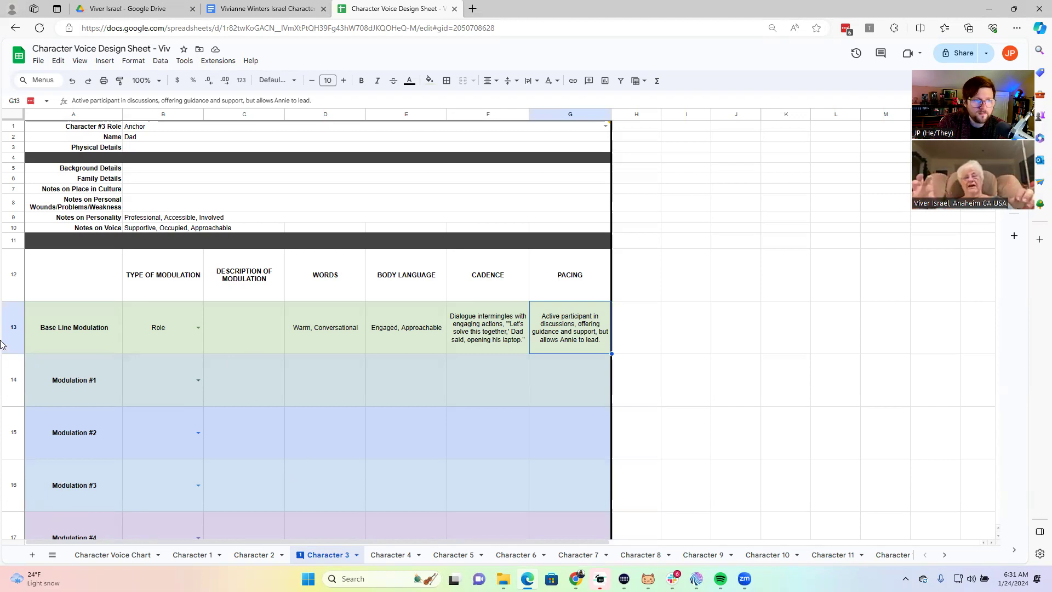
Step: Change Dad's character role to Engine
{"action": "left_click", "coordinate": [263, 128]}
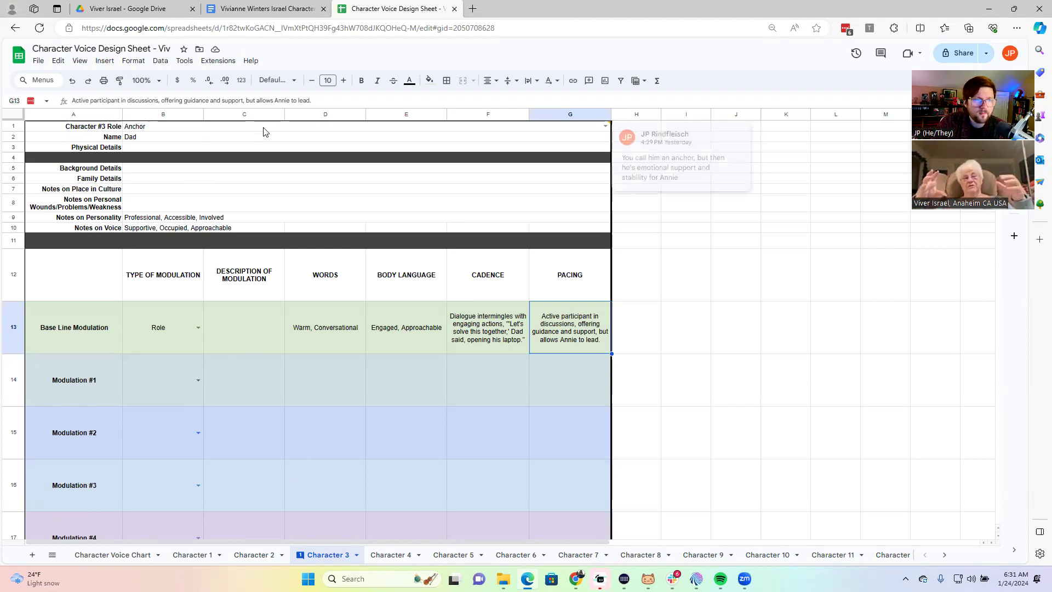
{"action": "left_click", "coordinate": [605, 129]}
{"action": "left_click", "coordinate": [176, 150]}
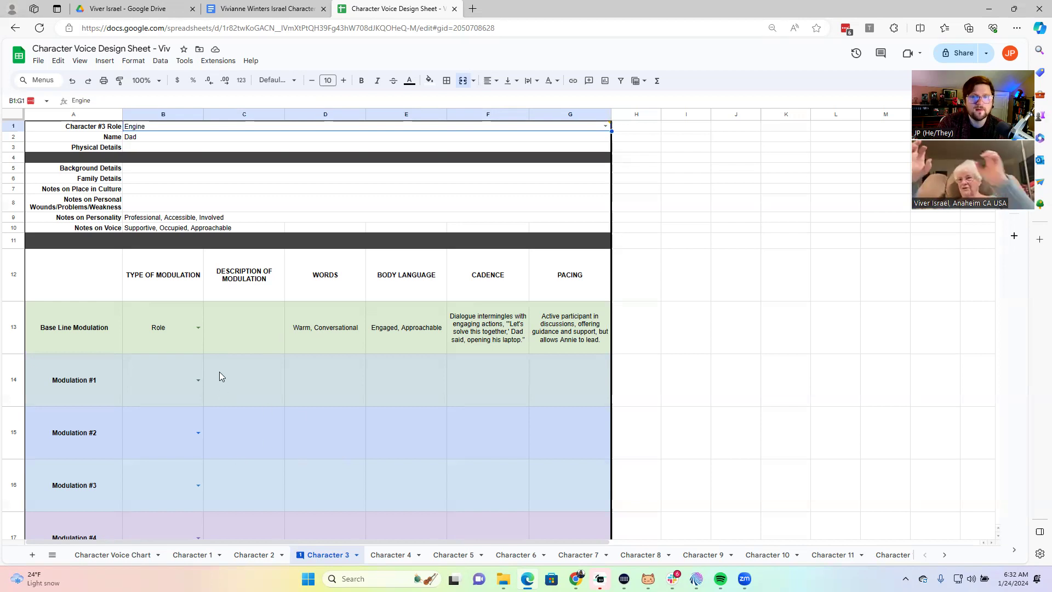
Step: Set Dad's Modulation #1 type to With People and enter "Mom" as its description
{"action": "left_click", "coordinate": [197, 379]}
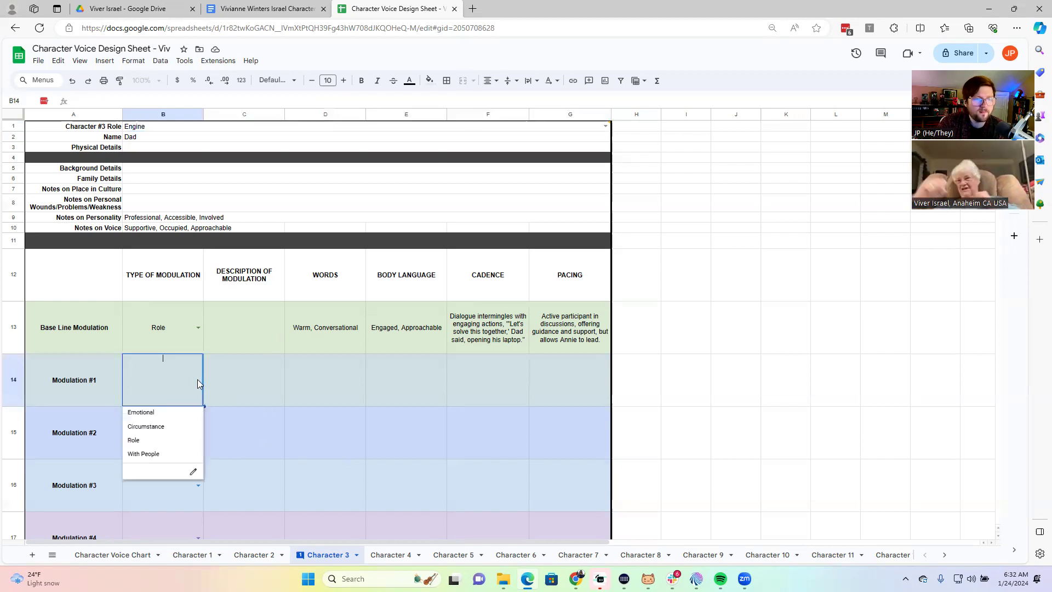
{"action": "left_click", "coordinate": [155, 452]}
{"action": "left_click", "coordinate": [270, 391]}
{"action": "type", "text": "Mom"}
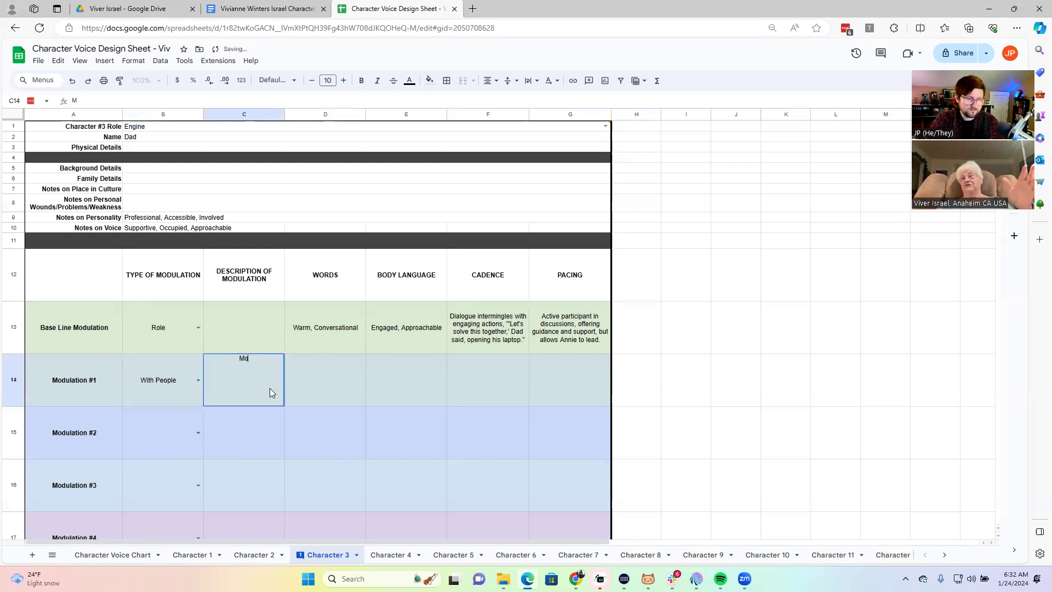
{"action": "left_click", "coordinate": [309, 371]}
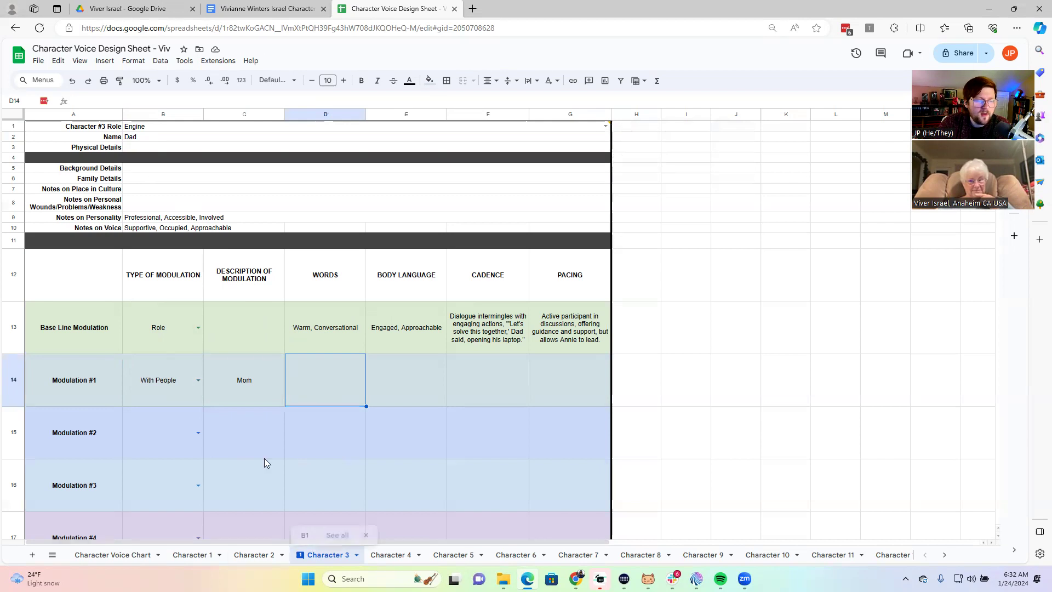
Step: Select Dad's Modulation #1 row, review Mom's modulations on the Character 2 sheet and return to the Character 3 sheet
{"action": "left_click", "coordinate": [14, 390]}
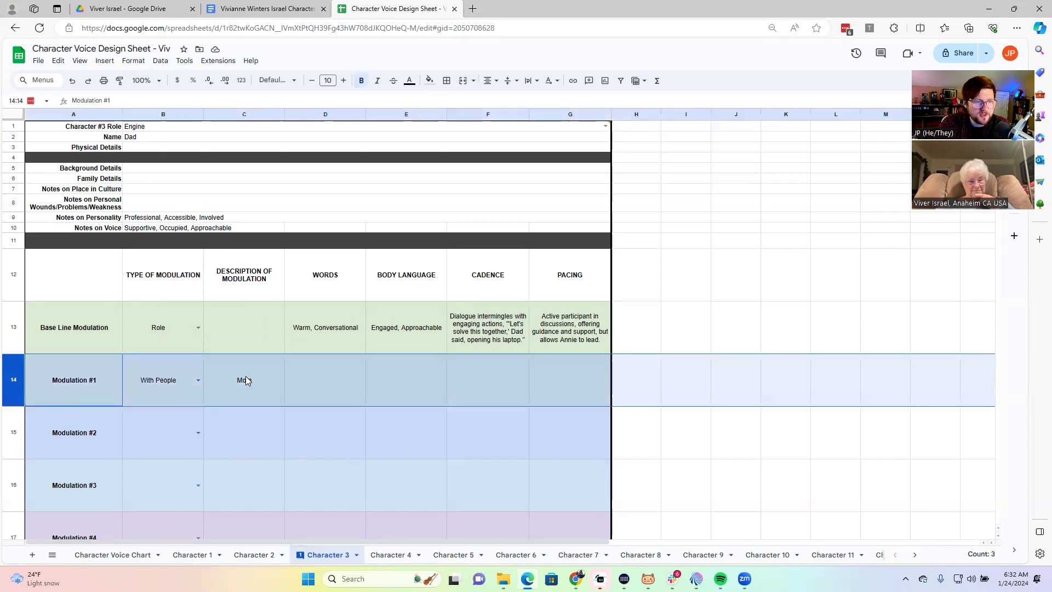
{"action": "left_click", "coordinate": [253, 555]}
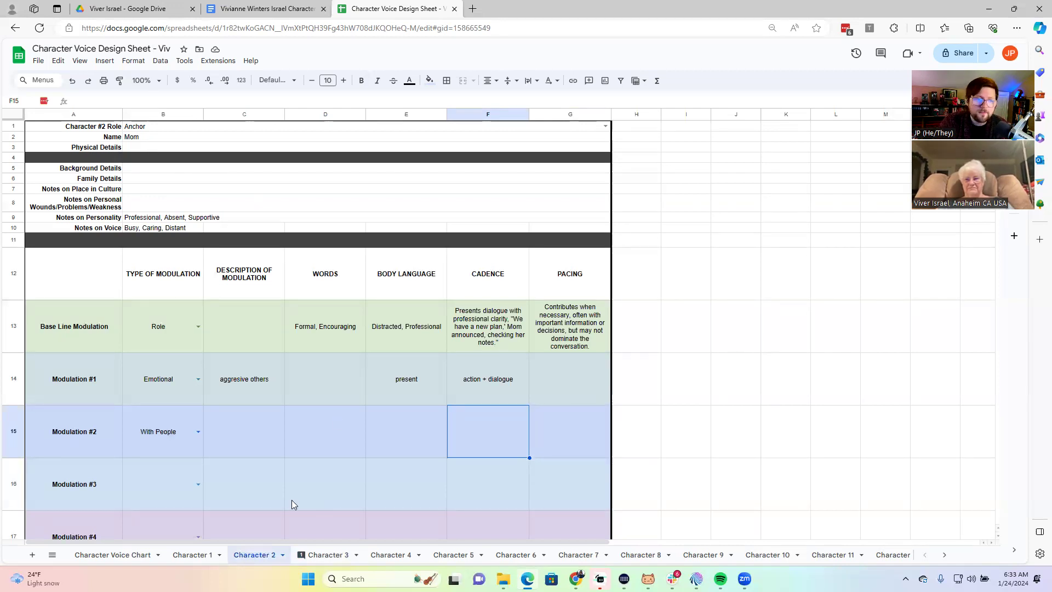
{"action": "left_click", "coordinate": [326, 555]}
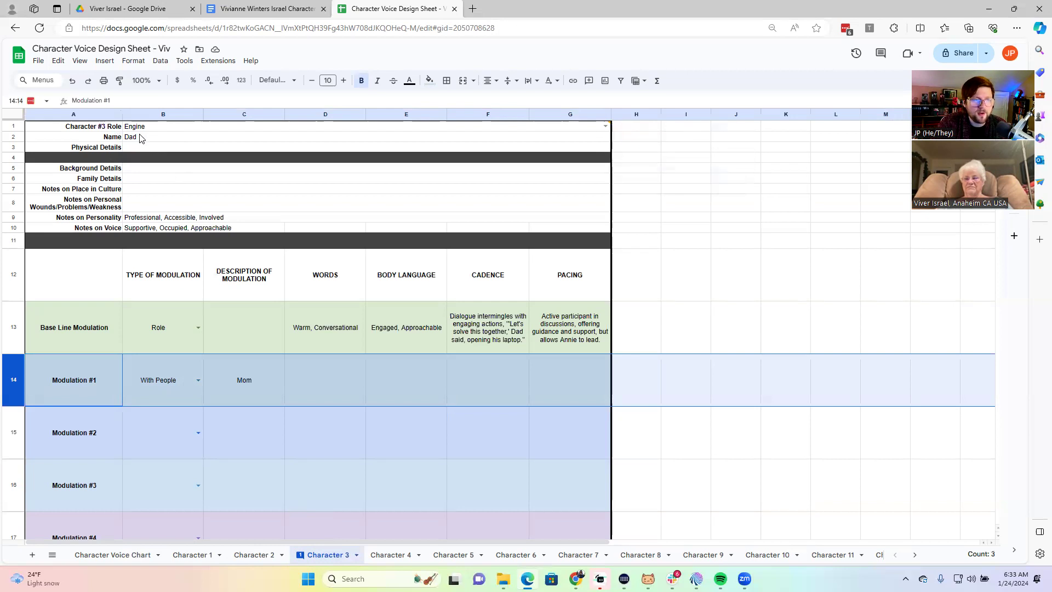
Step: Enter "Stern?" as the words for Dad's Modulation #1
{"action": "left_click", "coordinate": [344, 390]}
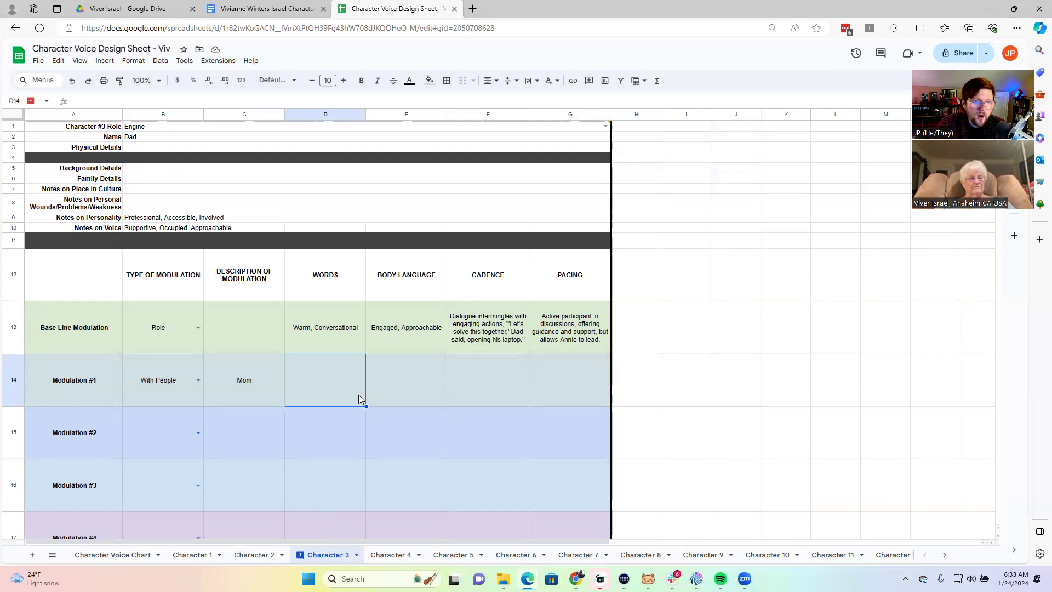
{"action": "double_click", "coordinate": [336, 385]}
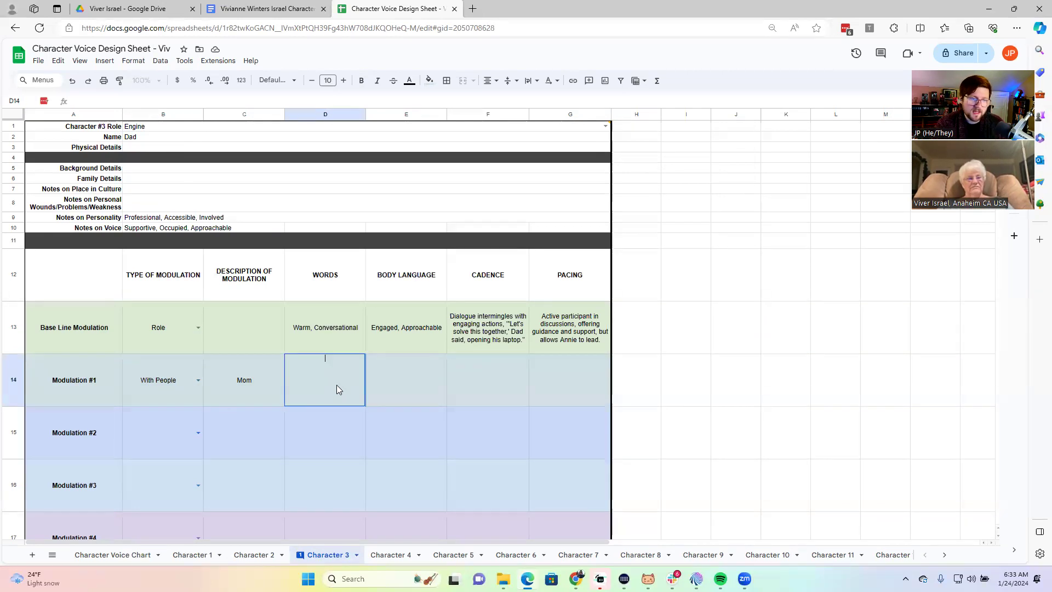
{"action": "type", "text": "+"}
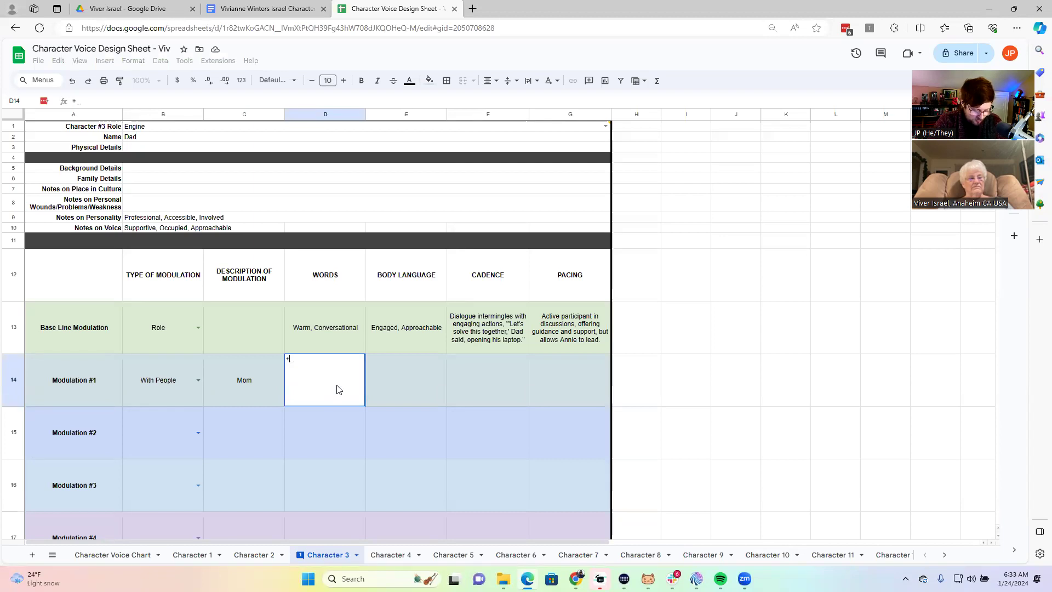
{"action": "type", "text": "stern"}
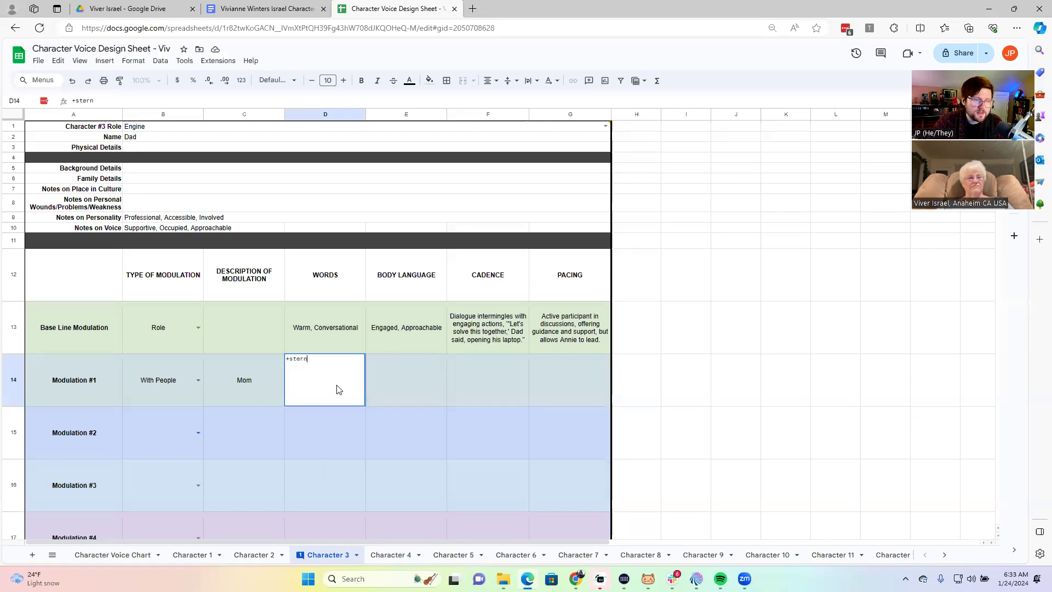
{"action": "key", "text": "BackSpace"}
{"action": "key", "text": "BackSpace"}
{"action": "key", "text": "BackSpace"}
{"action": "key", "text": "BackSpace"}
{"action": "key", "text": "BackSpace"}
{"action": "key", "text": "BackSpace"}
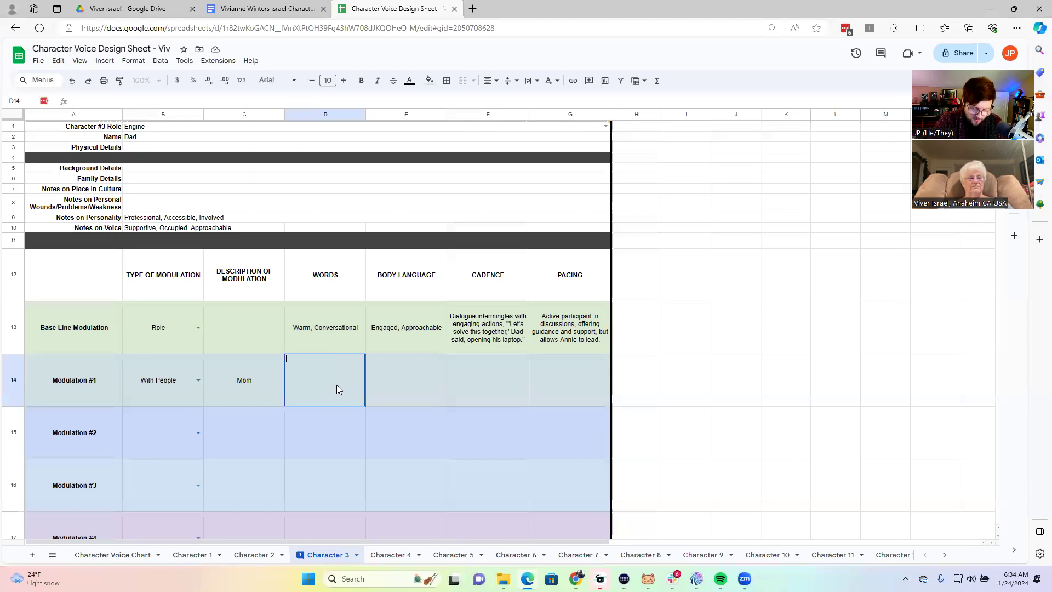
{"action": "type", "text": "Stern?"}
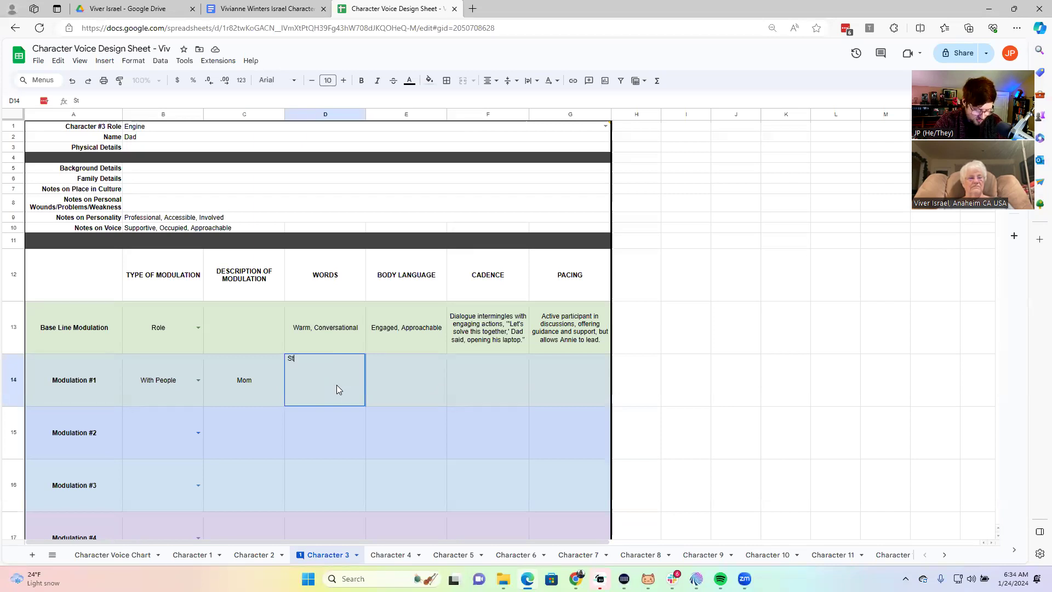
{"action": "left_click", "coordinate": [411, 351]}
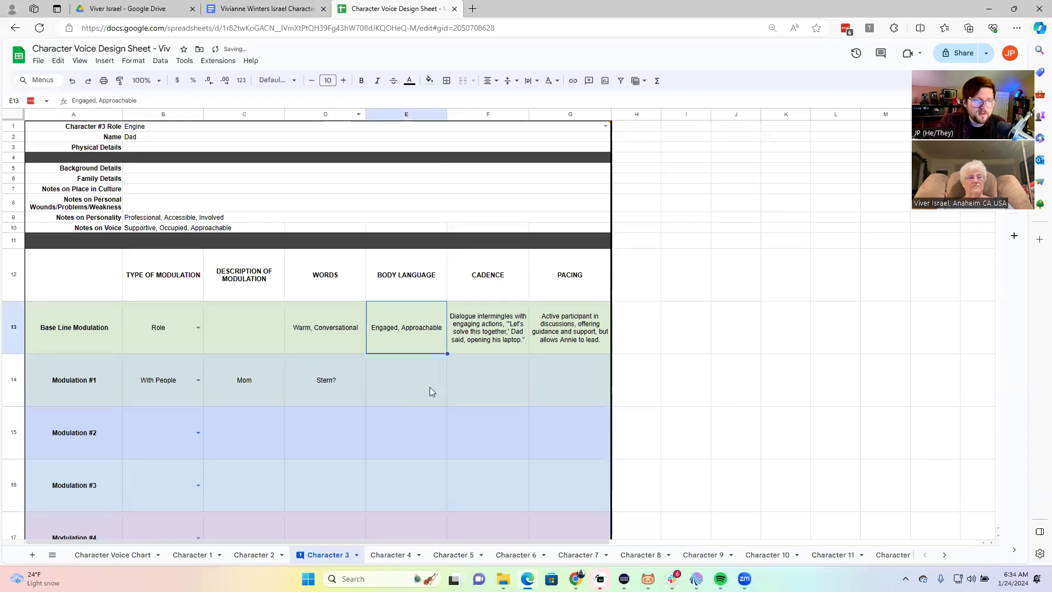
Step: Review Dad's baseline body language and enter "Restrained" as the body language for Modulation #1
{"action": "left_click", "coordinate": [333, 388]}
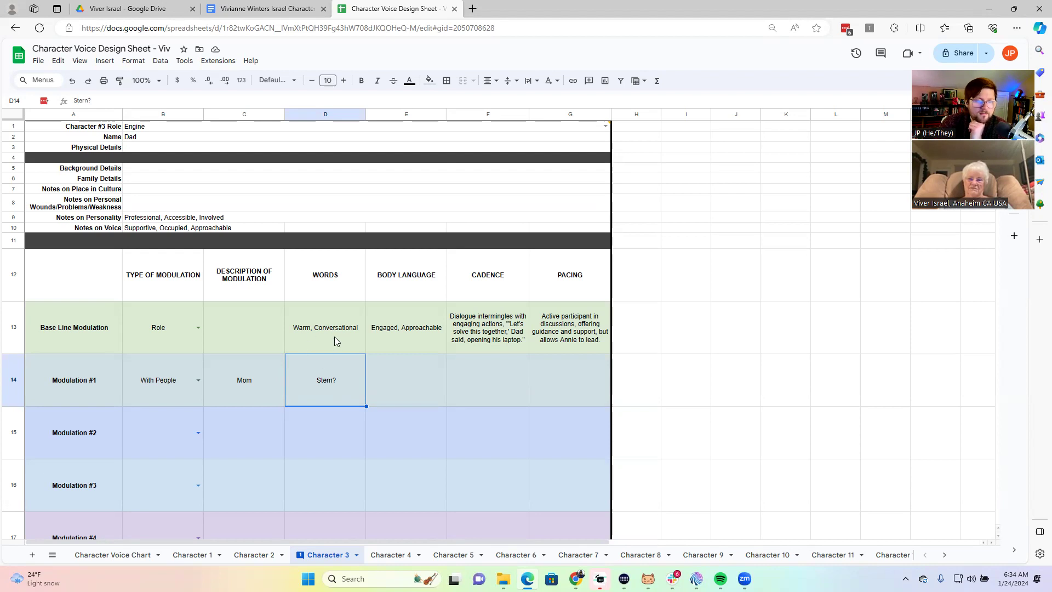
{"action": "left_click", "coordinate": [421, 331]}
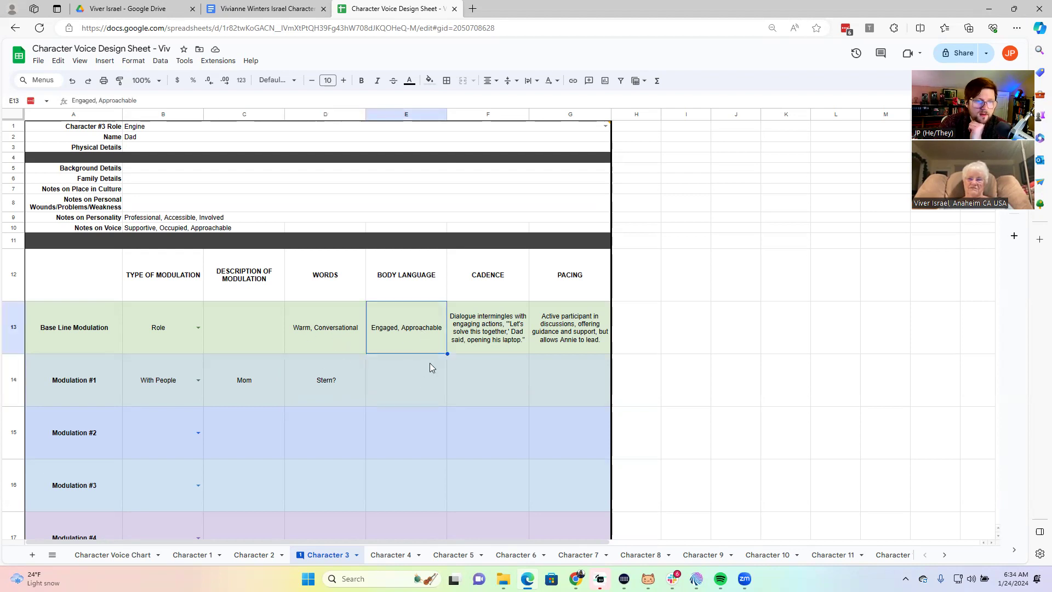
{"action": "left_click", "coordinate": [576, 388]}
{"action": "double_click", "coordinate": [559, 374]}
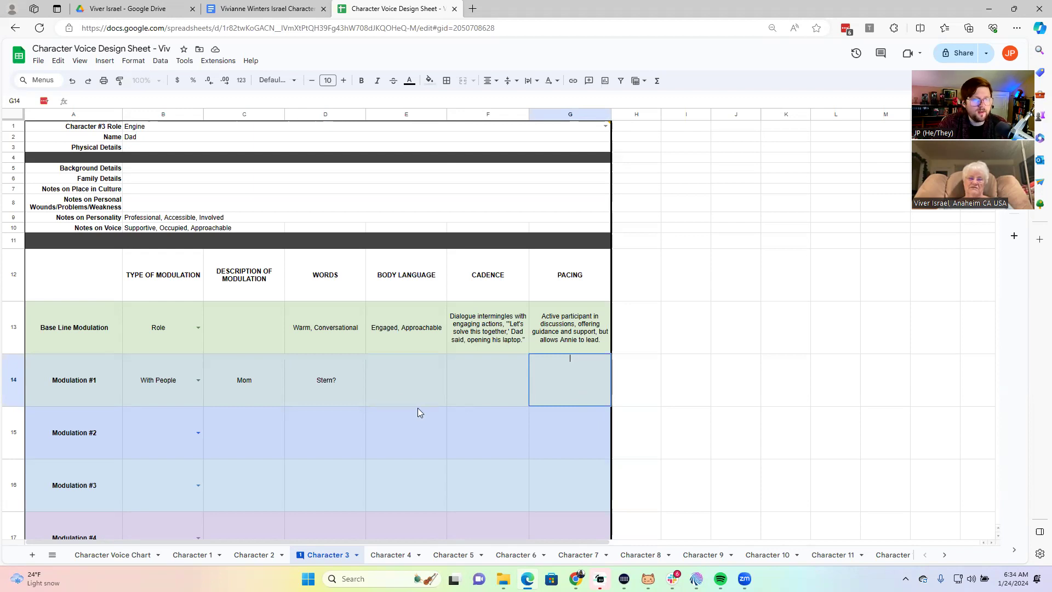
{"action": "left_click", "coordinate": [388, 385]}
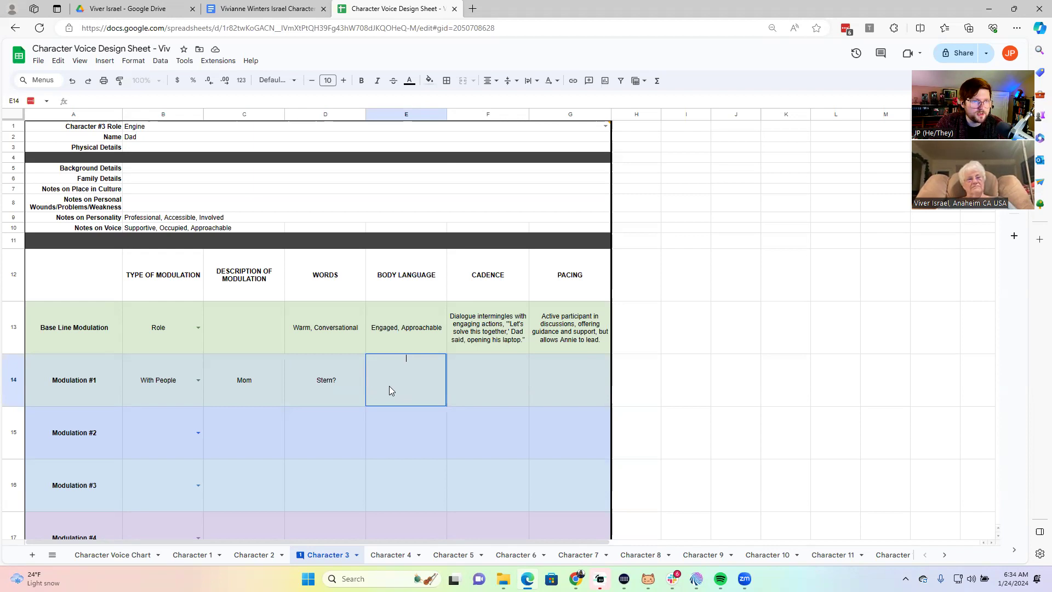
{"action": "type", "text": "Restrained"}
{"action": "key", "text": "Return"}
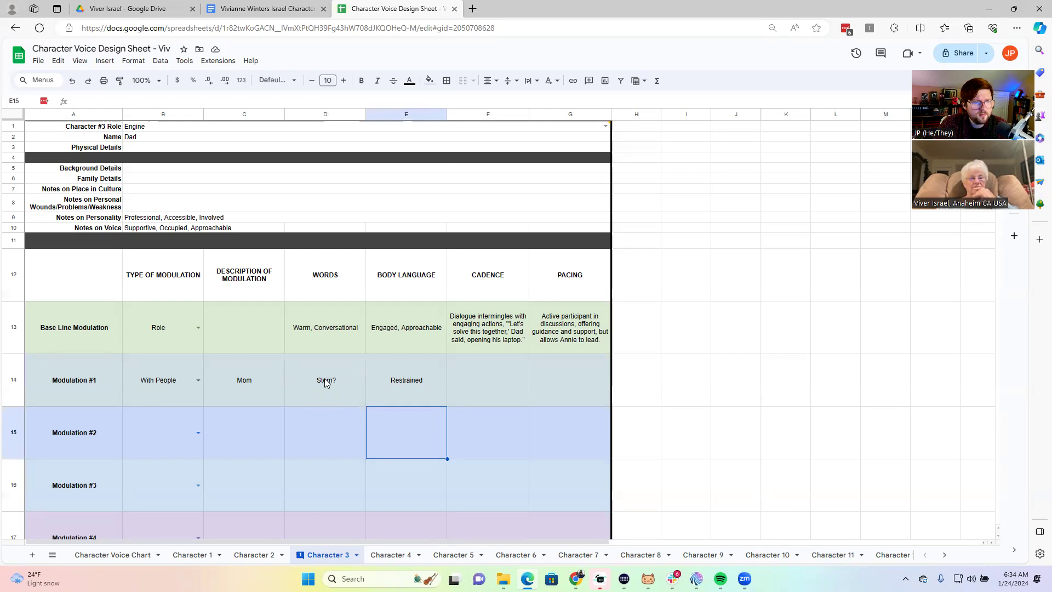
Step: Add the note "mothers anchor overrides" in cell H14, beside Dad's Modulation #1 row
{"action": "left_click", "coordinate": [622, 375]}
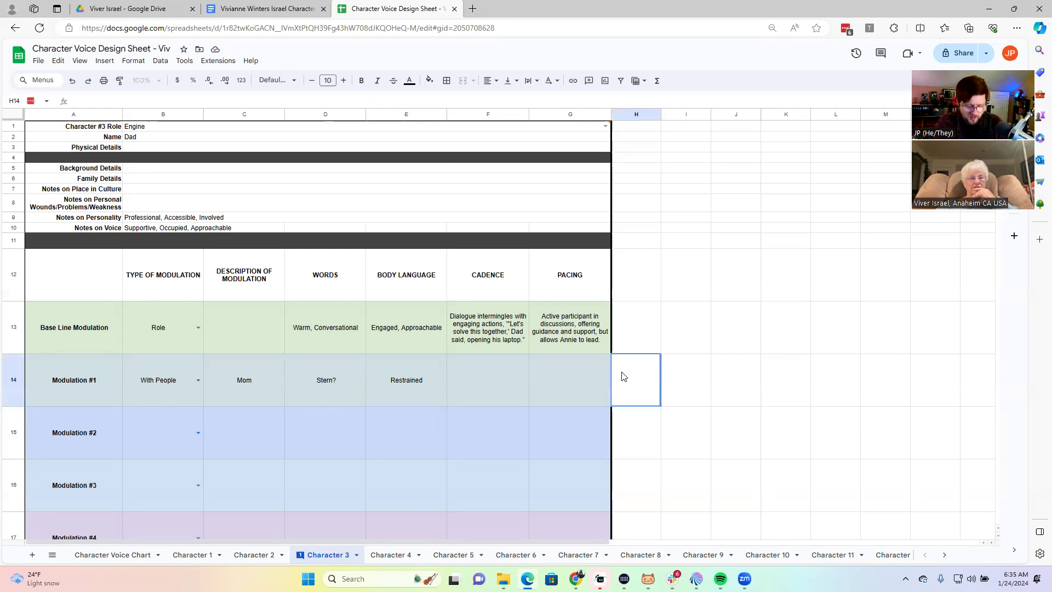
{"action": "type", "text": "driv"}
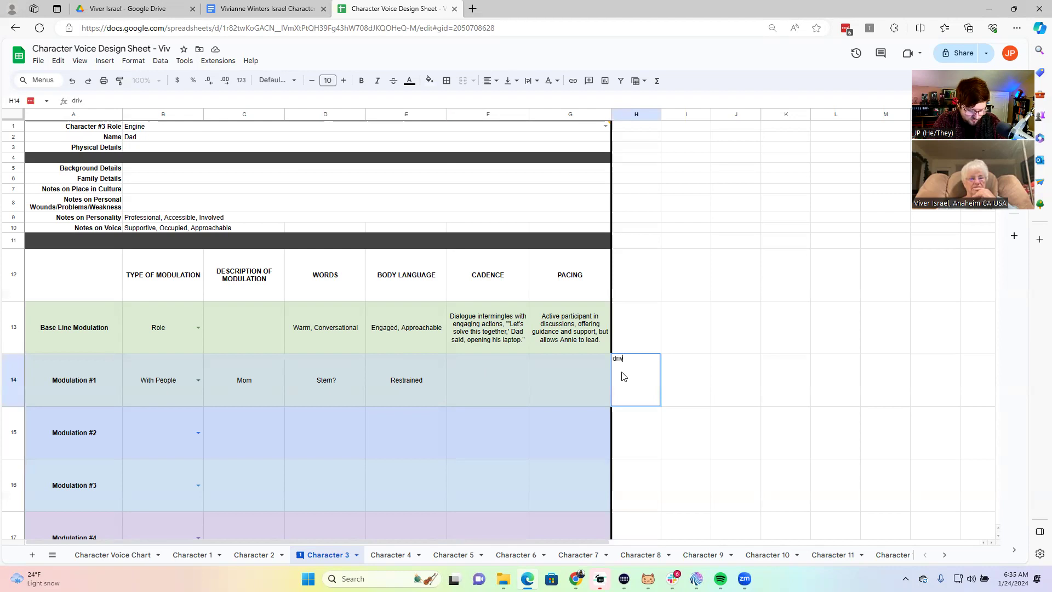
{"action": "key", "text": "BackSpace"}
{"action": "key", "text": "BackSpace"}
{"action": "key", "text": "BackSpace"}
{"action": "type", "text": "mothers an"}
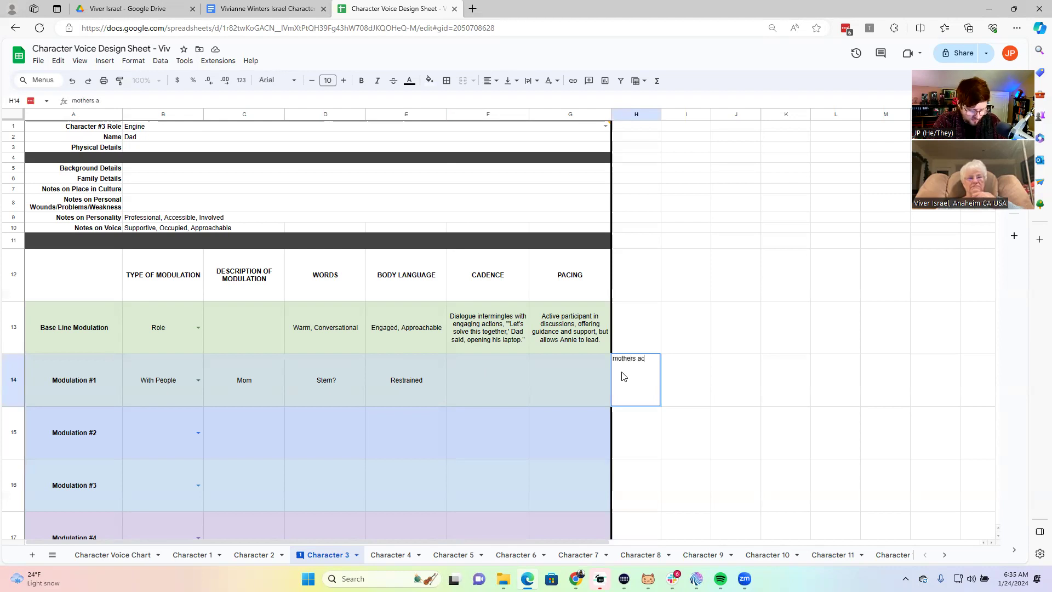
{"action": "type", "text": "chor over"}
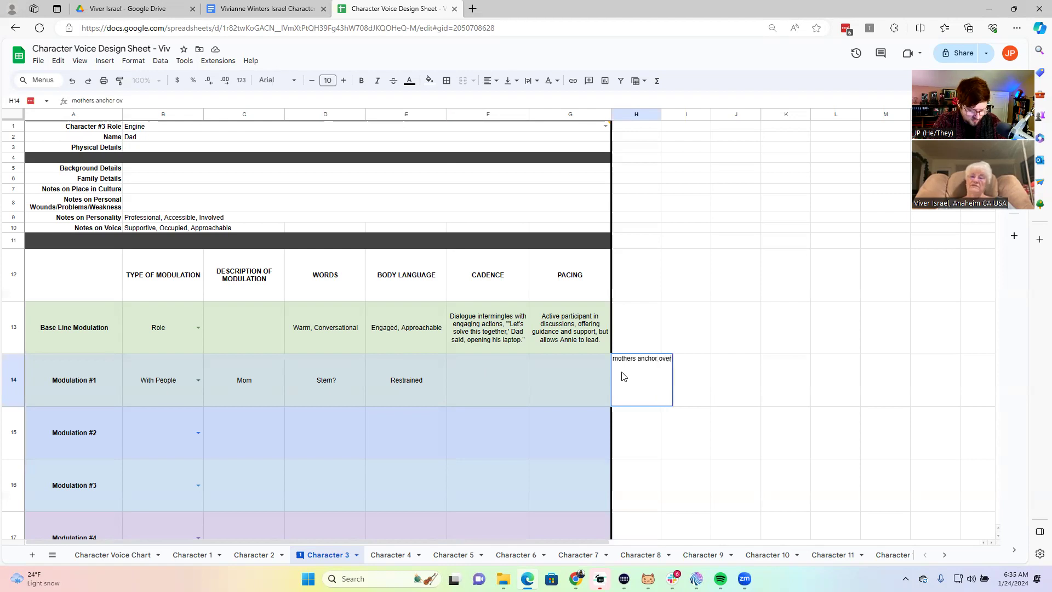
{"action": "type", "text": "rides"}
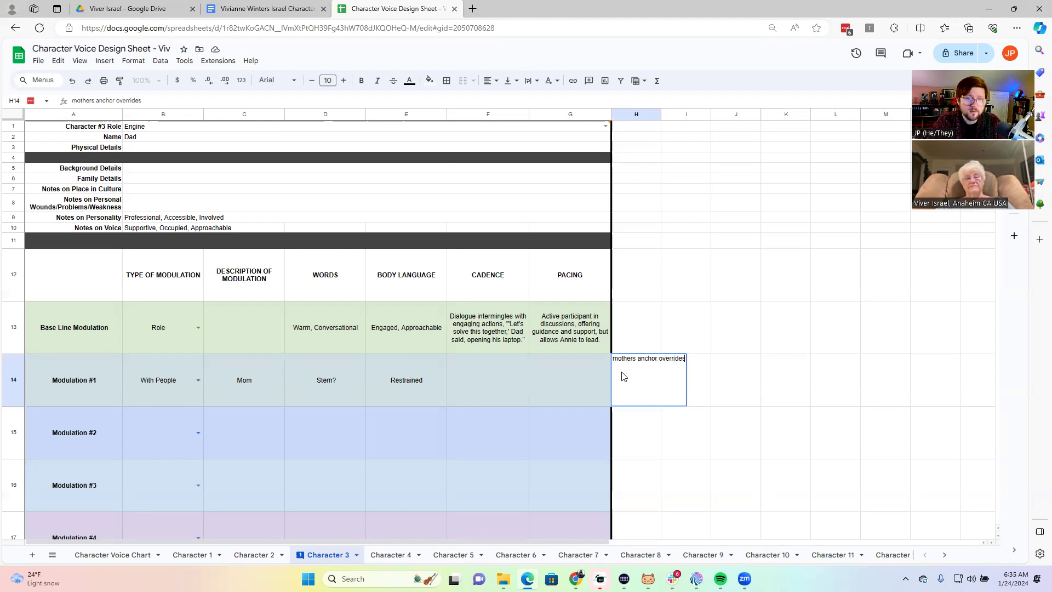
{"action": "key", "text": "Return"}
{"action": "left_click", "coordinate": [641, 380]}
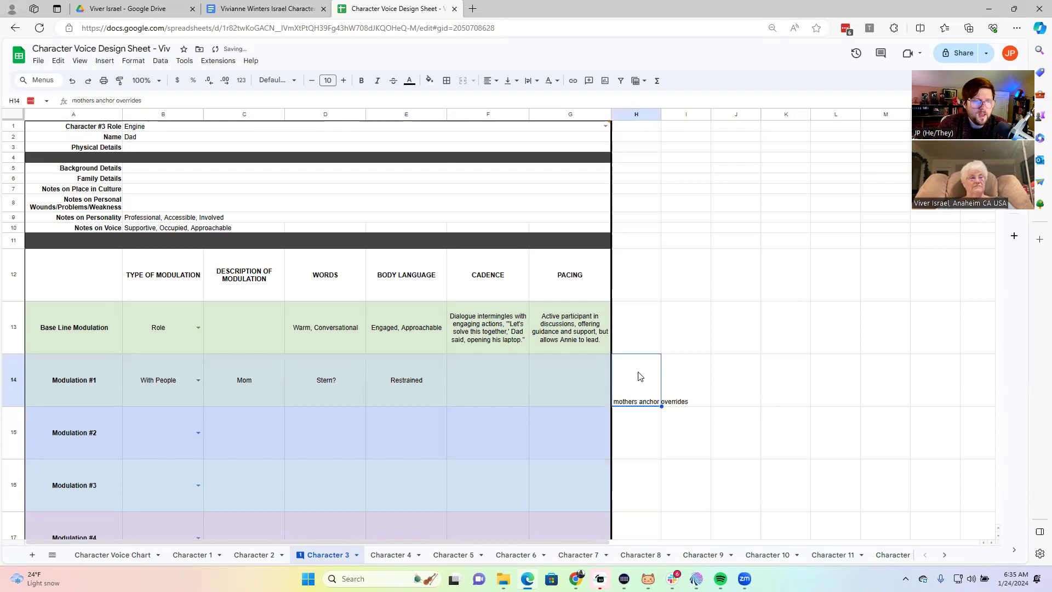
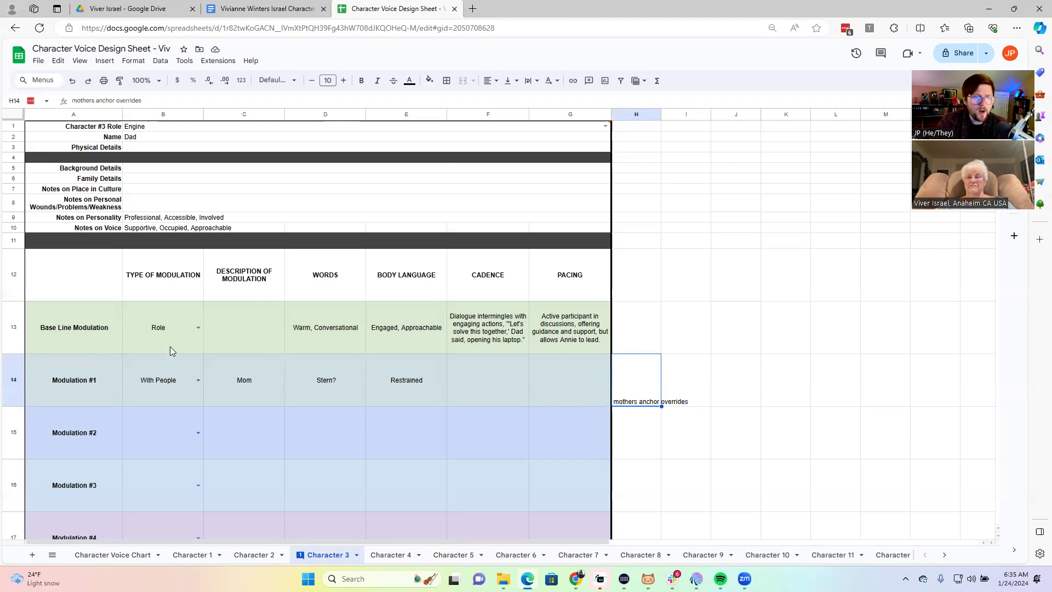
Step: Review Dad's Modulation #1 row, then open the Character 4 sheet and examine Prisha's baseline words, body language and cadence
{"action": "left_click", "coordinate": [439, 375]}
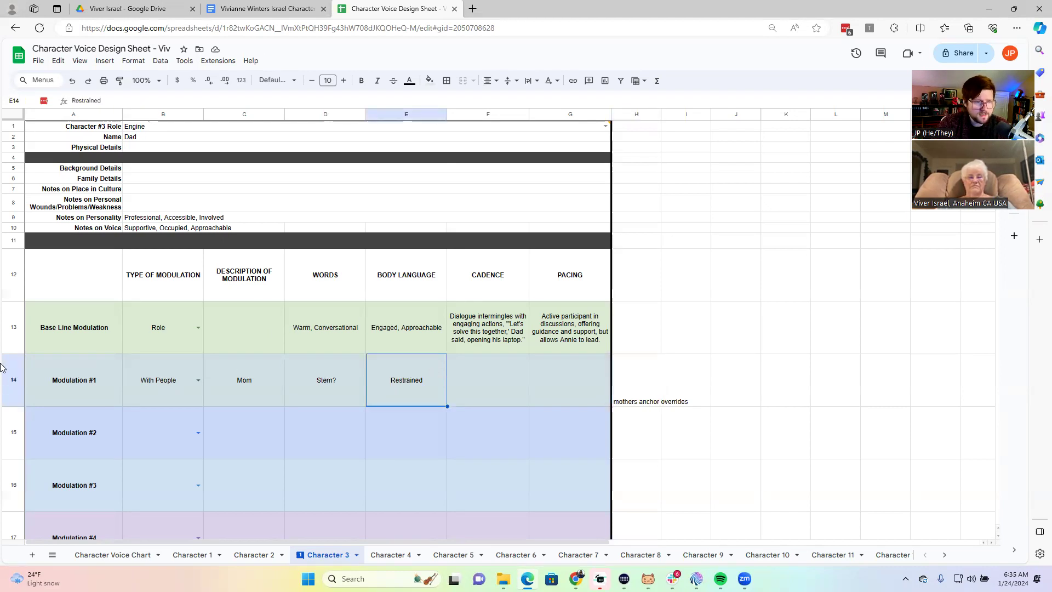
{"action": "left_click", "coordinate": [23, 375]}
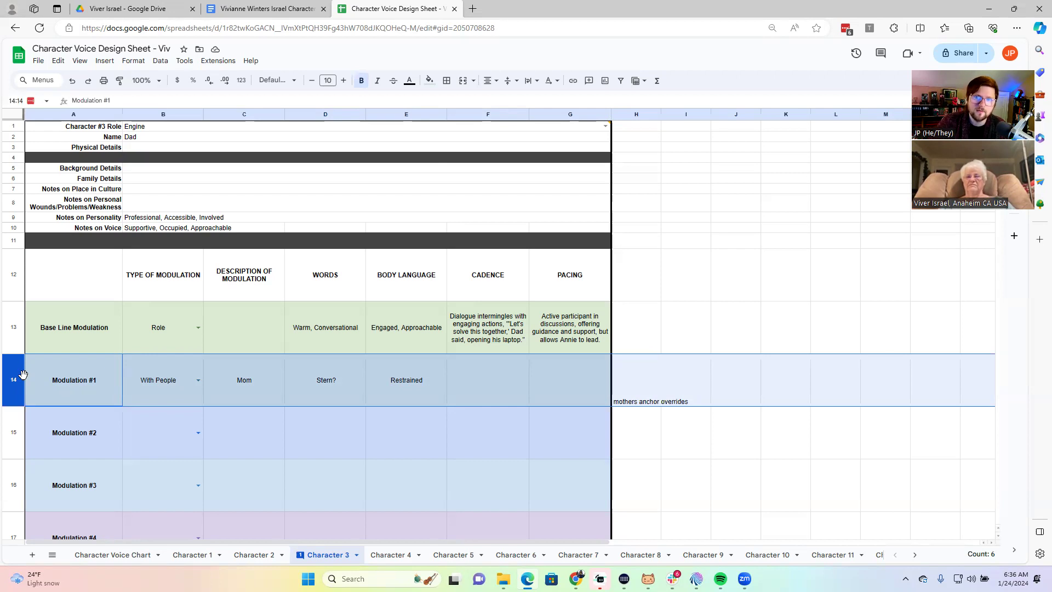
{"action": "left_click", "coordinate": [399, 558]}
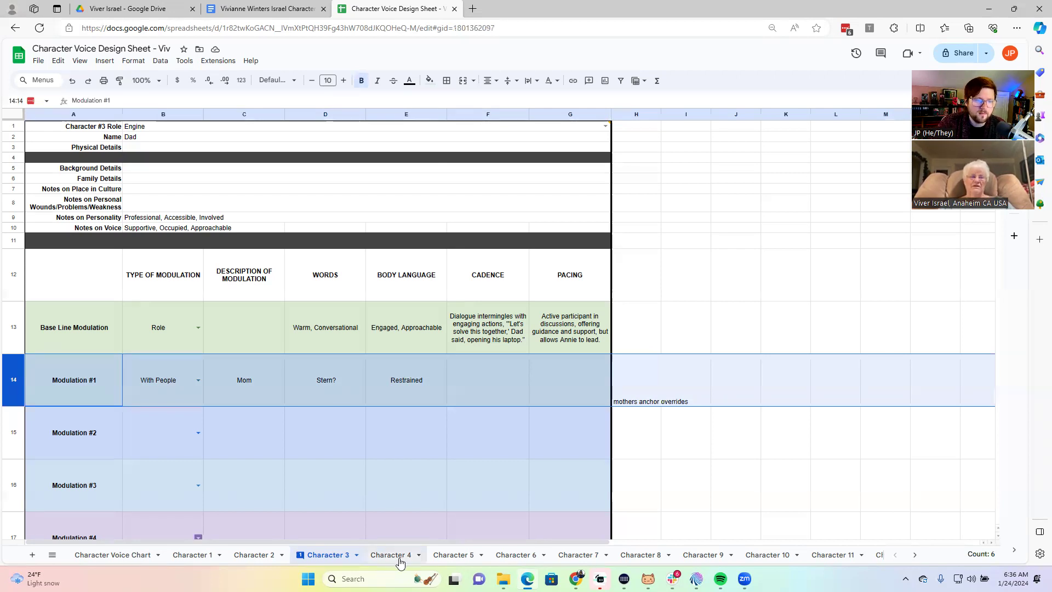
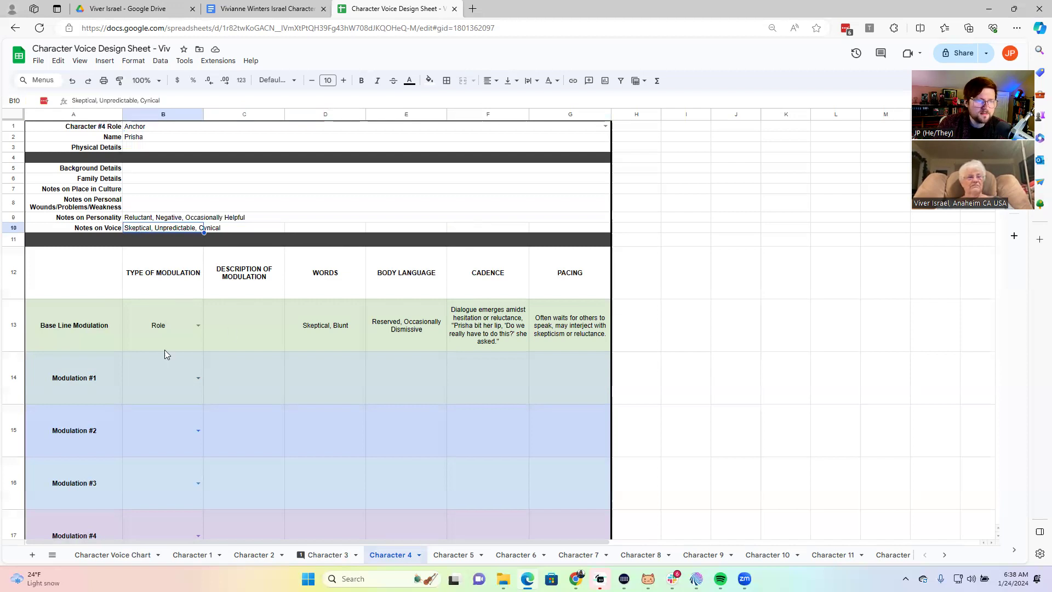
{"action": "left_click", "coordinate": [325, 335]}
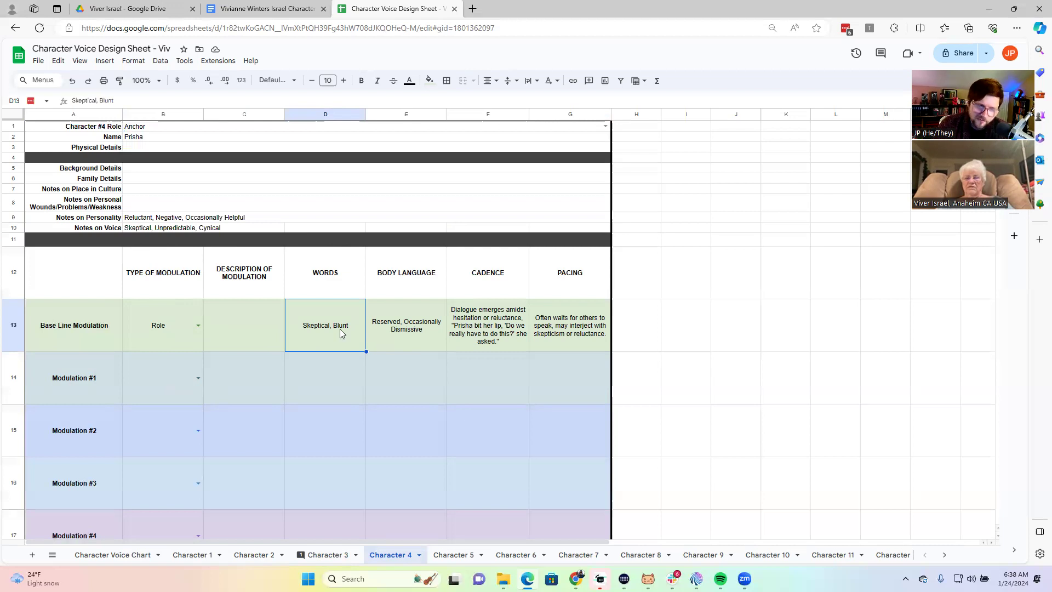
{"action": "left_click", "coordinate": [424, 338]}
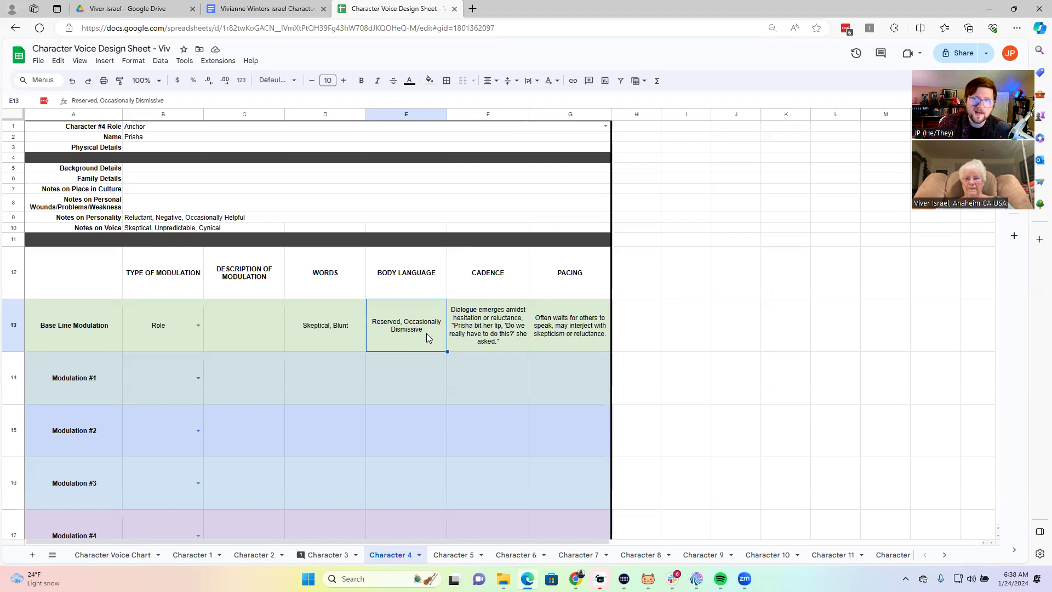
{"action": "left_click", "coordinate": [500, 336]}
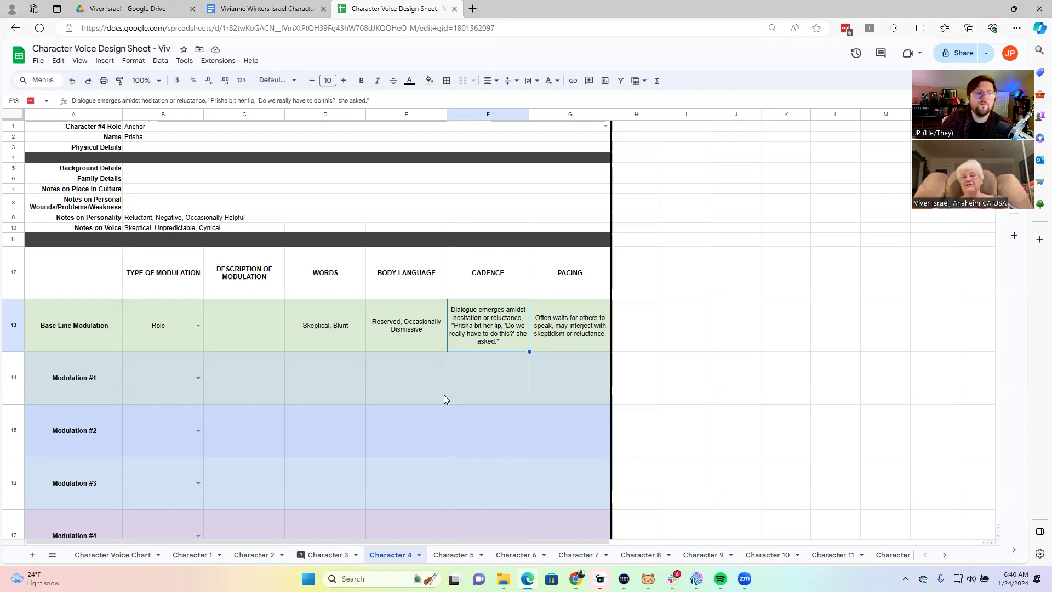
Step: Review Prisha's baseline words against her voice notes, and replace Notes on Voice with "Fearful, hesitant, concerned"
{"action": "double_click", "coordinate": [324, 334]}
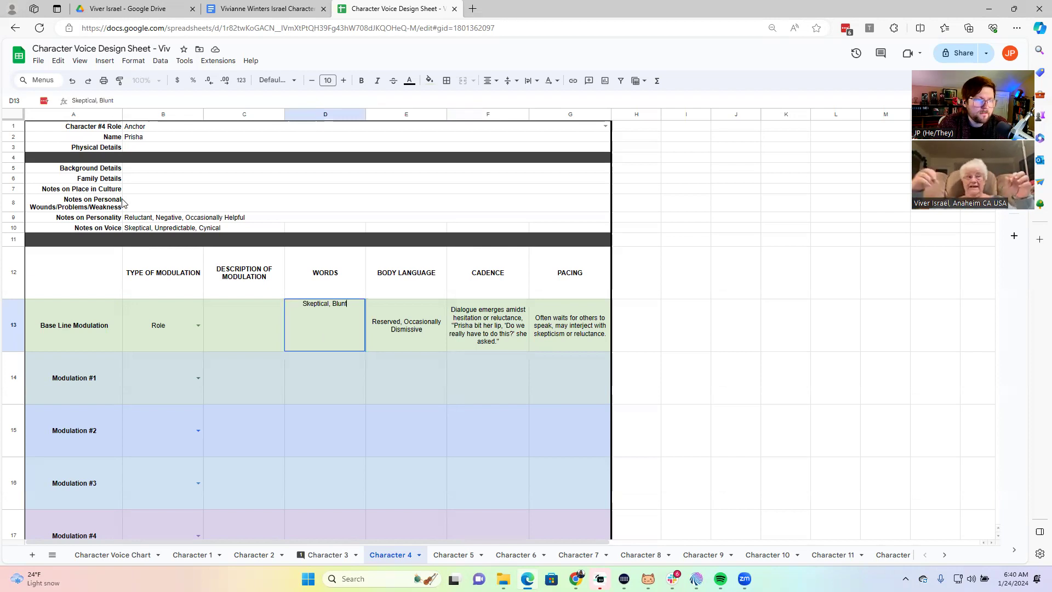
{"action": "double_click", "coordinate": [147, 227]}
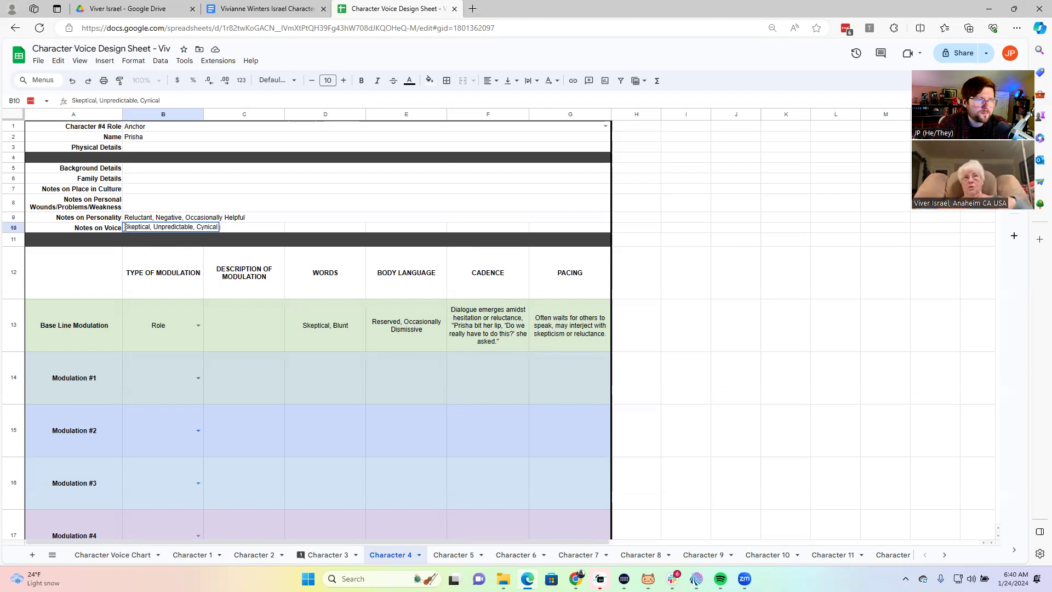
{"action": "left_click", "coordinate": [327, 327]}
{"action": "double_click", "coordinate": [326, 327]}
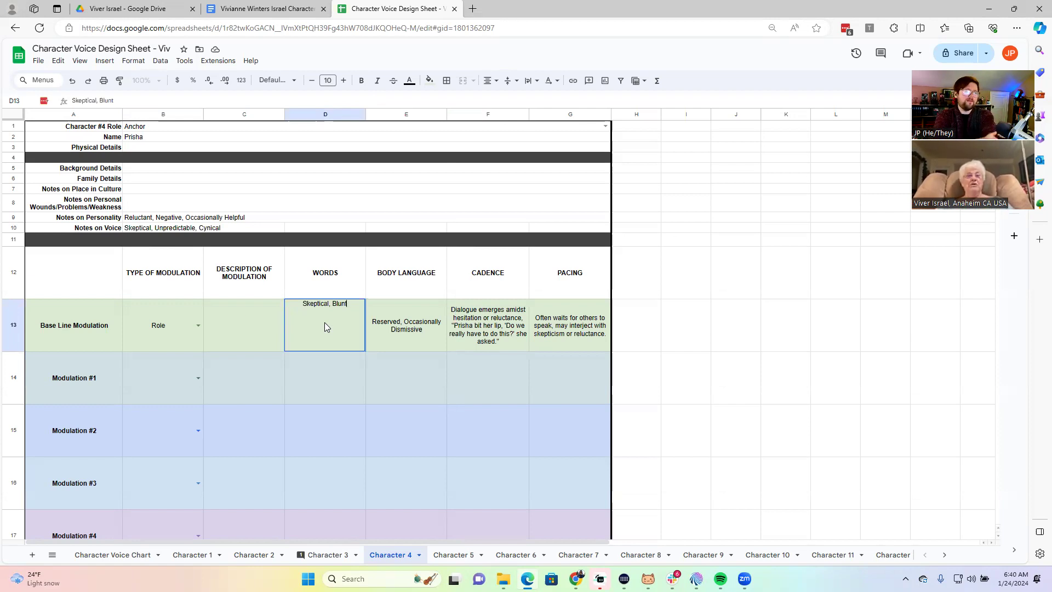
{"action": "double_click", "coordinate": [181, 227]}
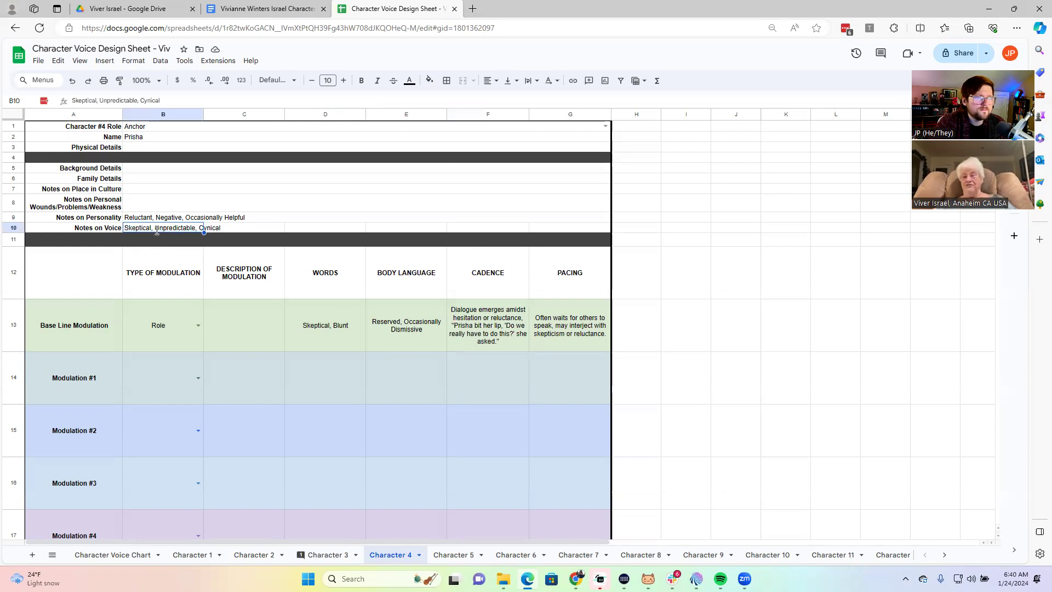
{"action": "left_click_drag", "start_coordinate": [160, 100], "coordinate": [36, 104]}
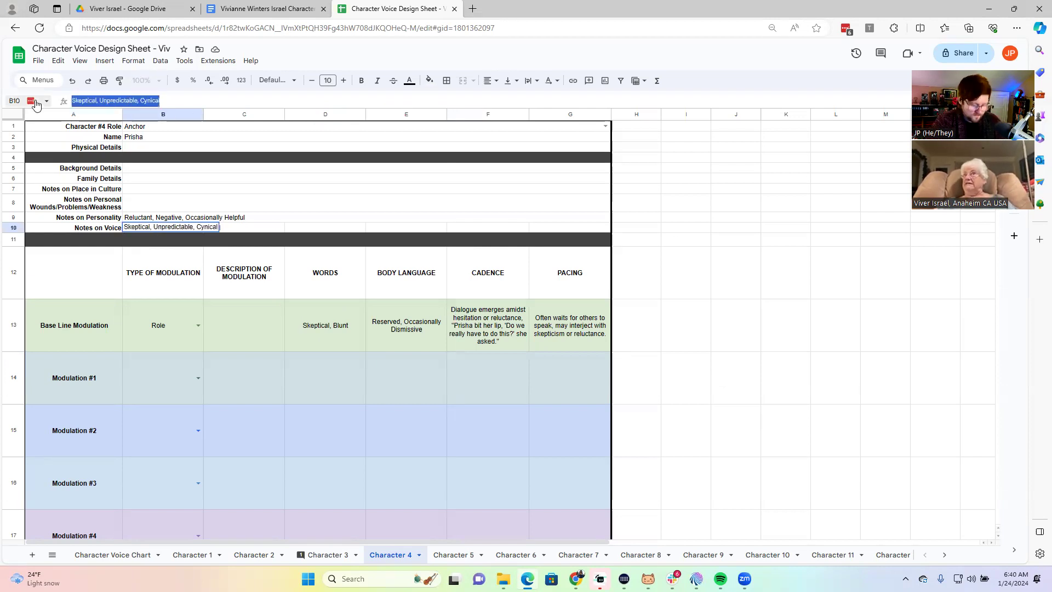
{"action": "type", "text": "Fearfu"}
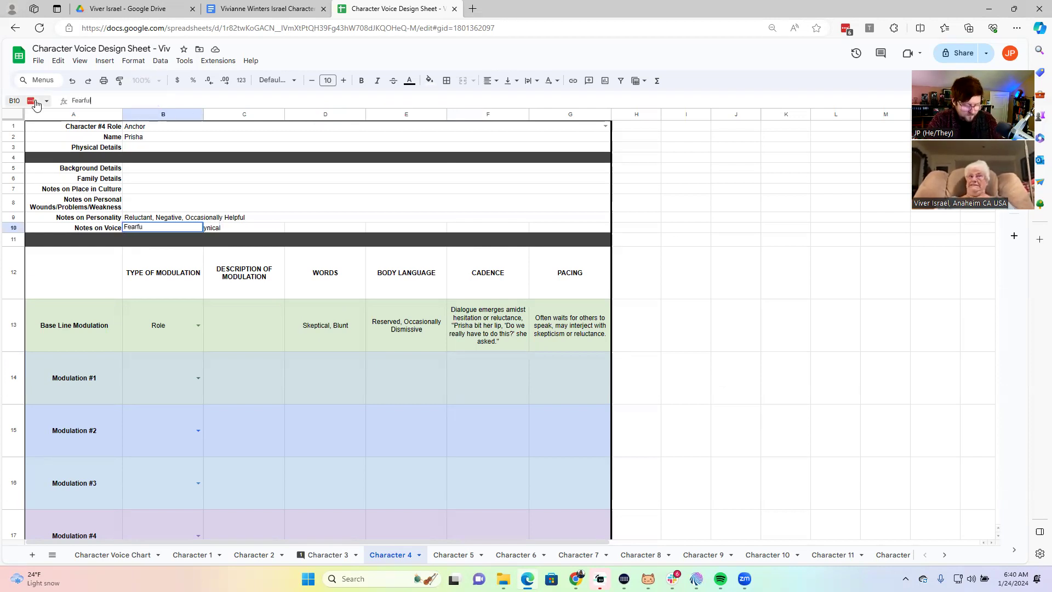
{"action": "type", "text": "l,"}
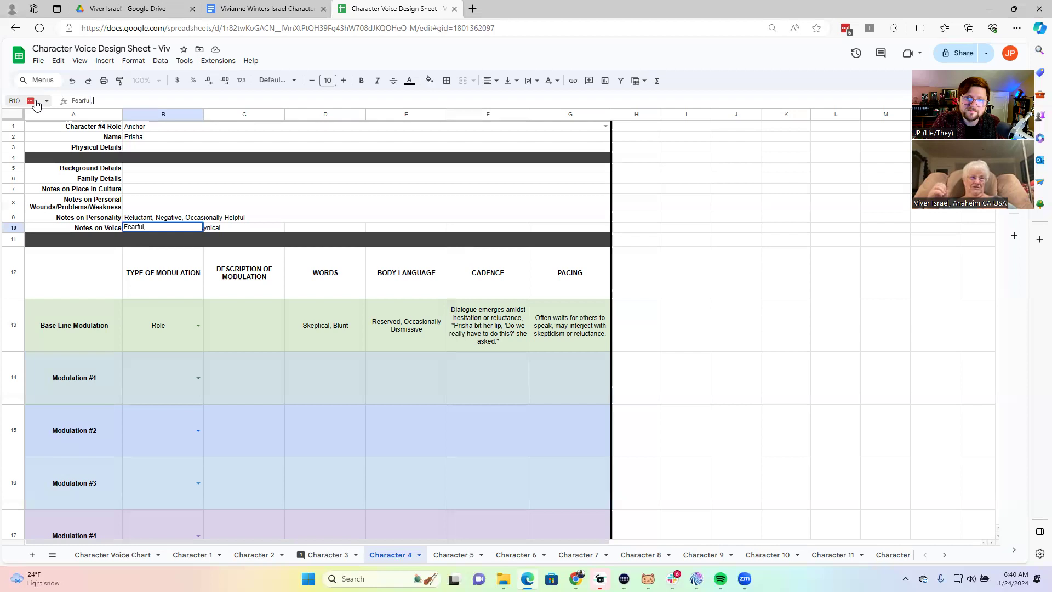
{"action": "type", "text": "hes"}
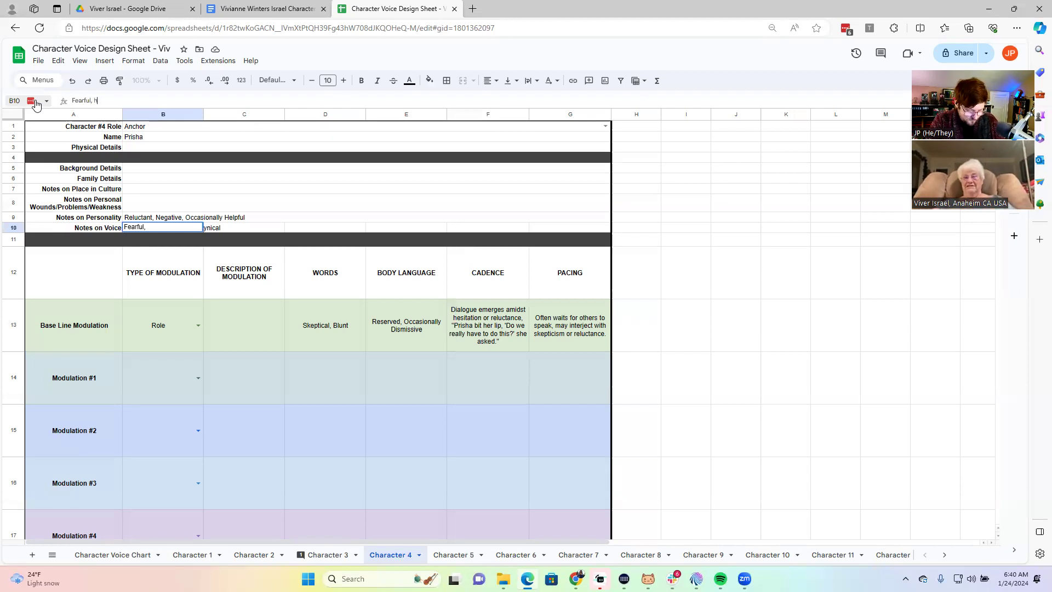
{"action": "type", "text": "itant"}
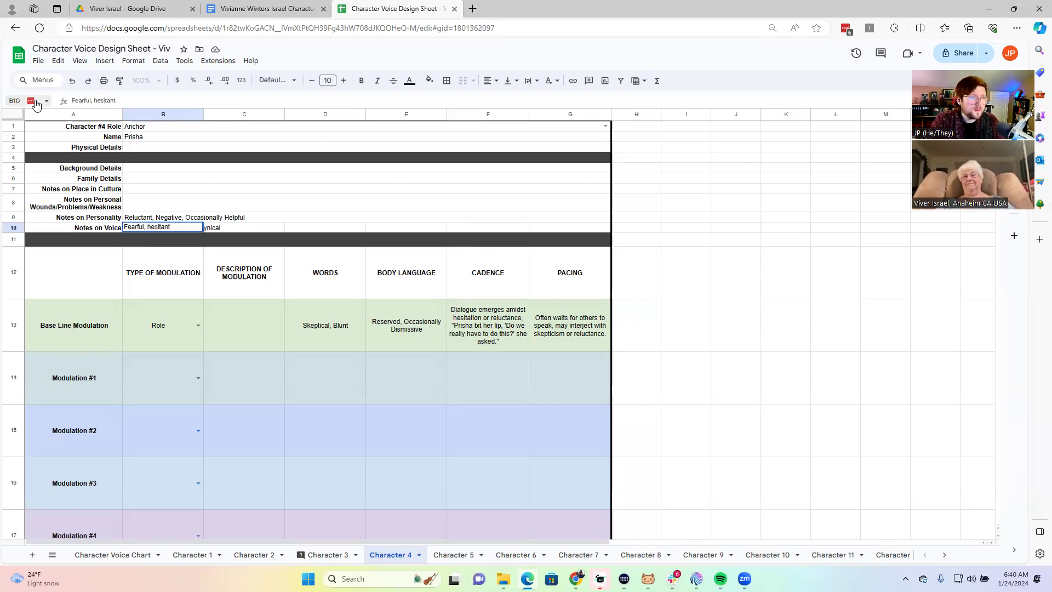
{"action": "type", "text": ", concerned"}
{"action": "key", "text": "Return"}
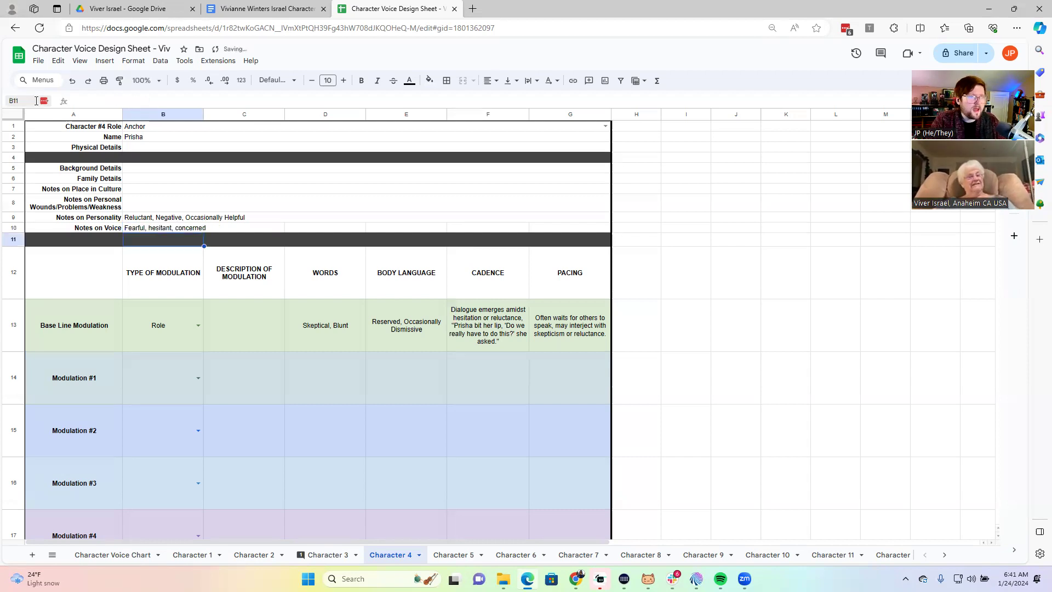
Step: Replace the words in Prisha's Base Line Modulation row with "negative"
{"action": "left_click", "coordinate": [315, 320]}
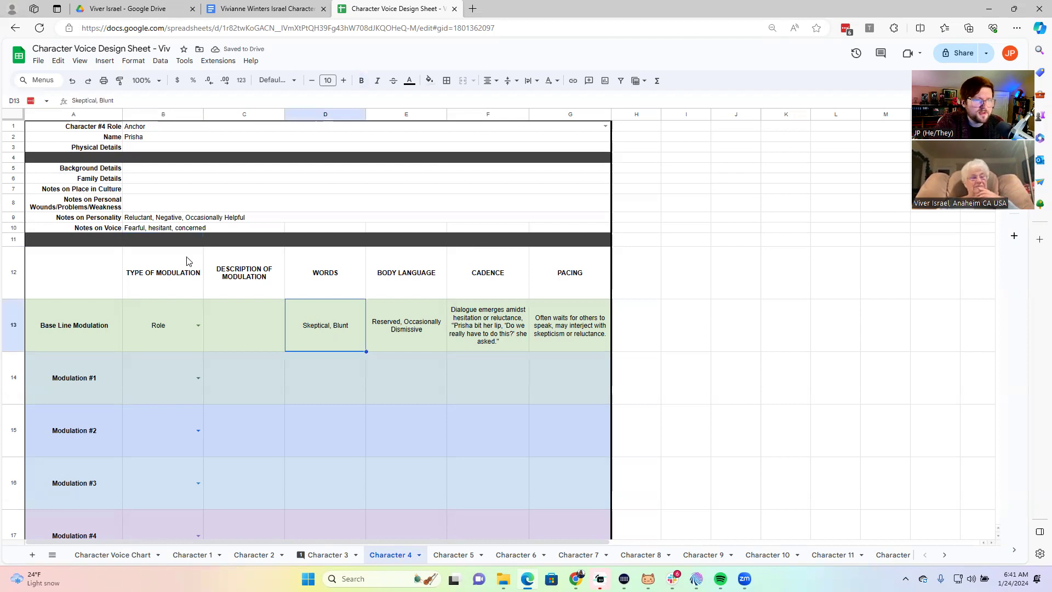
{"action": "double_click", "coordinate": [349, 335]}
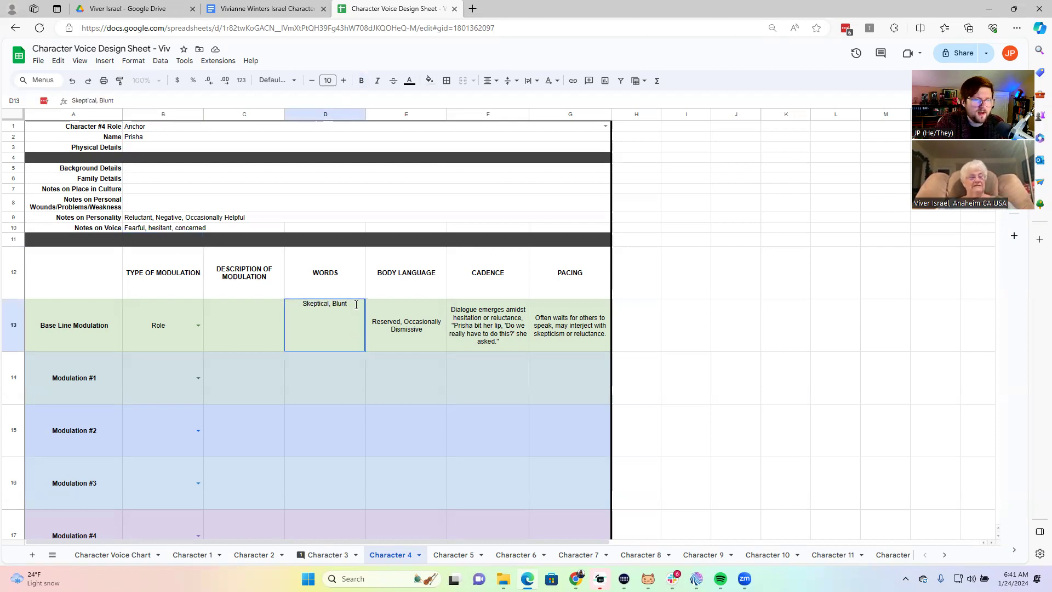
{"action": "left_click_drag", "start_coordinate": [353, 304], "coordinate": [295, 304]}
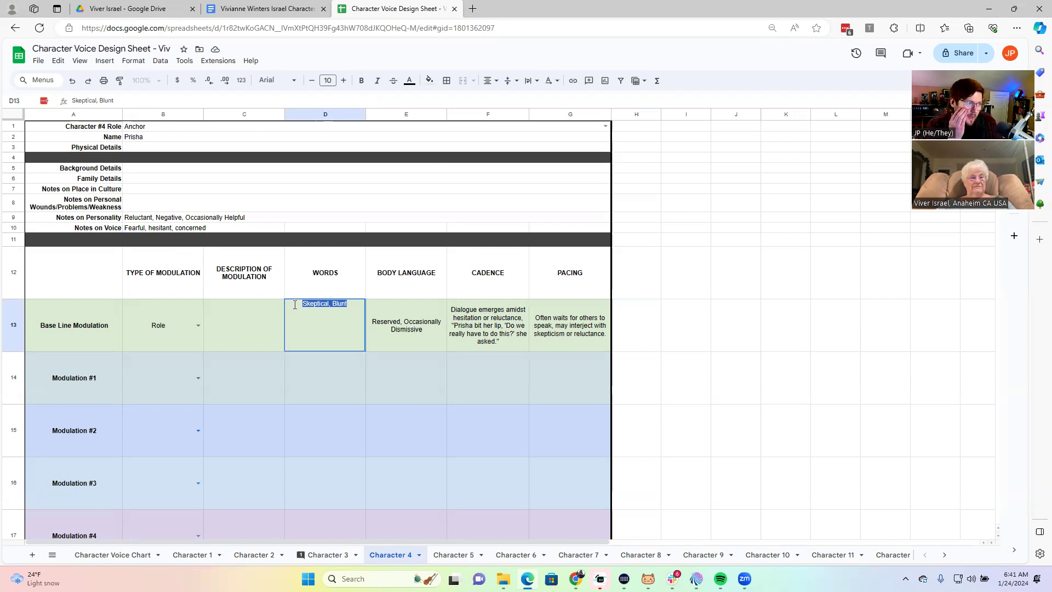
{"action": "type", "text": "negative,"}
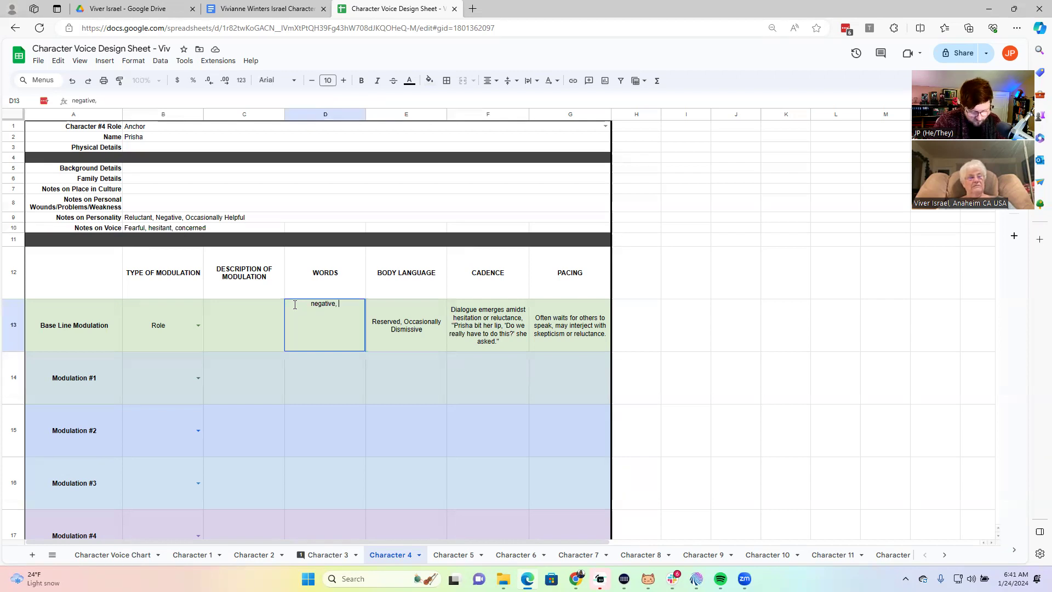
{"action": "key", "text": "BackSpace"}
{"action": "key", "text": "BackSpace"}
{"action": "key", "text": "BackSpace"}
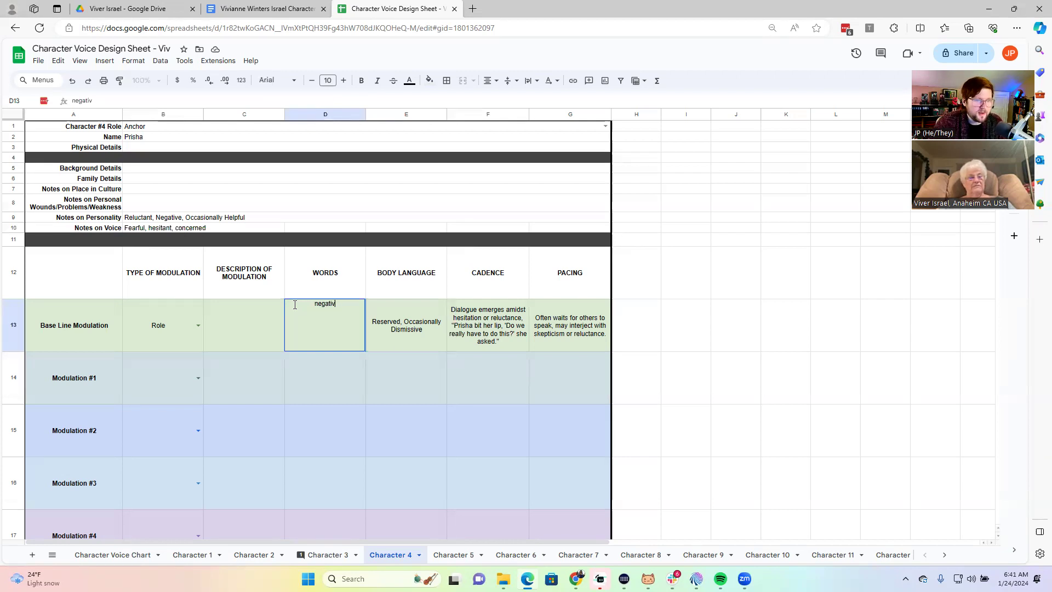
{"action": "type", "text": "e"}
{"action": "key", "text": "Tab"}
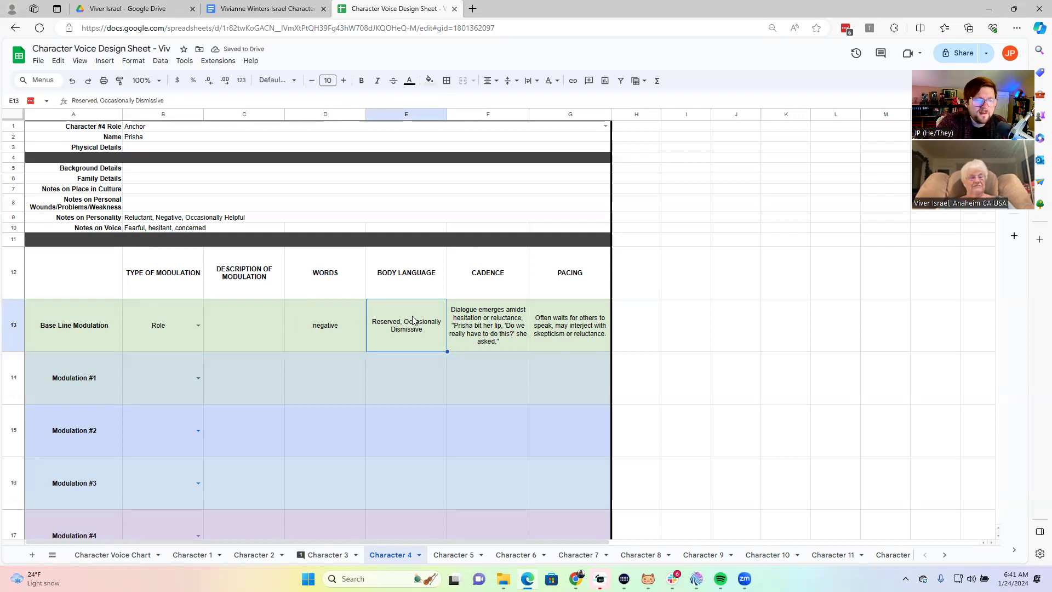
Step: Change Prisha's baseline body language to "Reserved, caved in", replacing only the part about being dismissive
{"action": "double_click", "coordinate": [394, 323]}
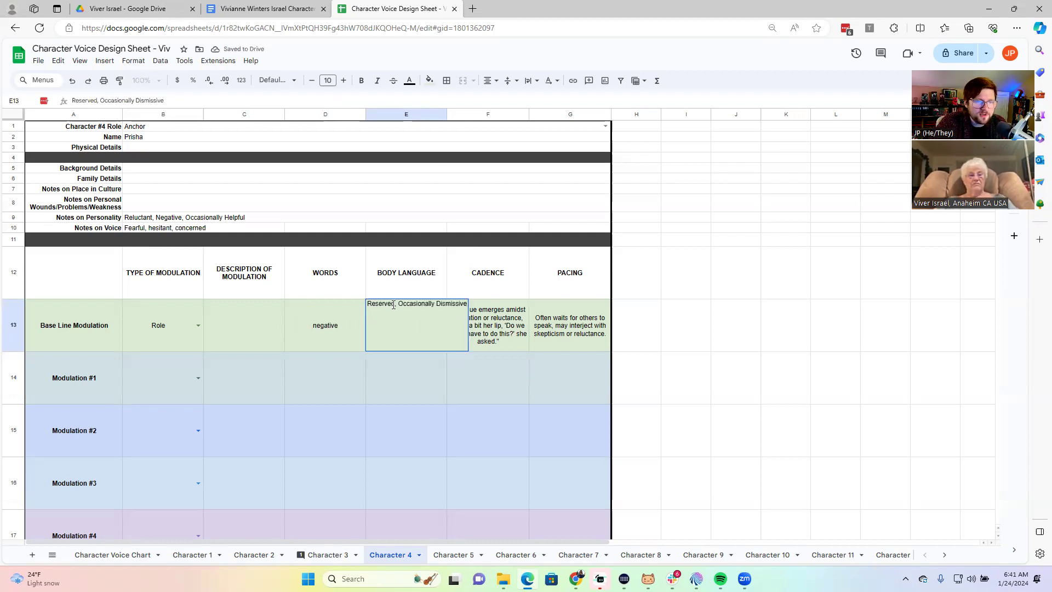
{"action": "left_click_drag", "start_coordinate": [398, 303], "coordinate": [477, 356]}
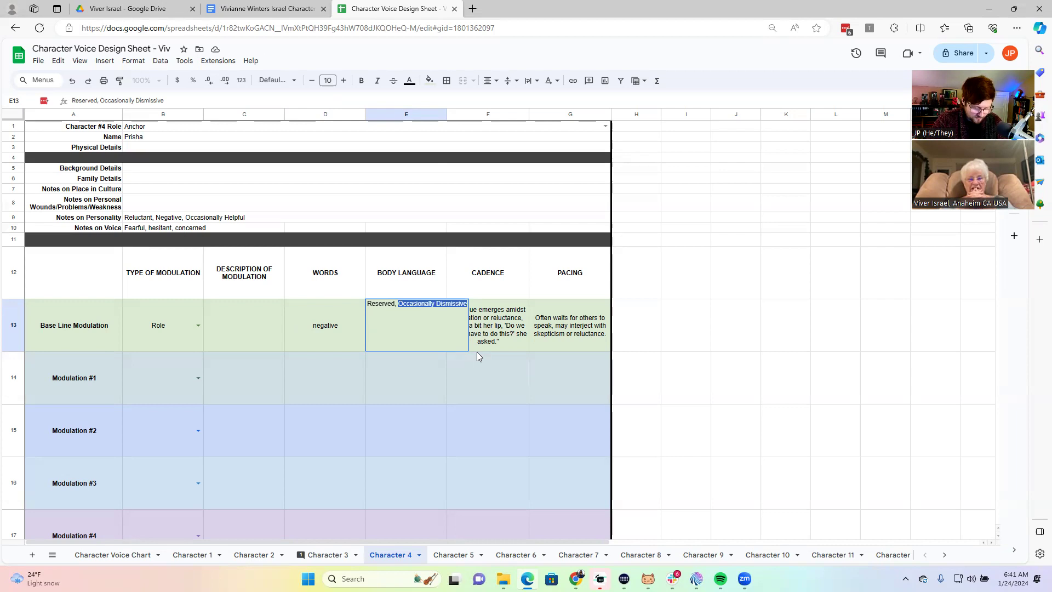
{"action": "type", "text": "caved in"}
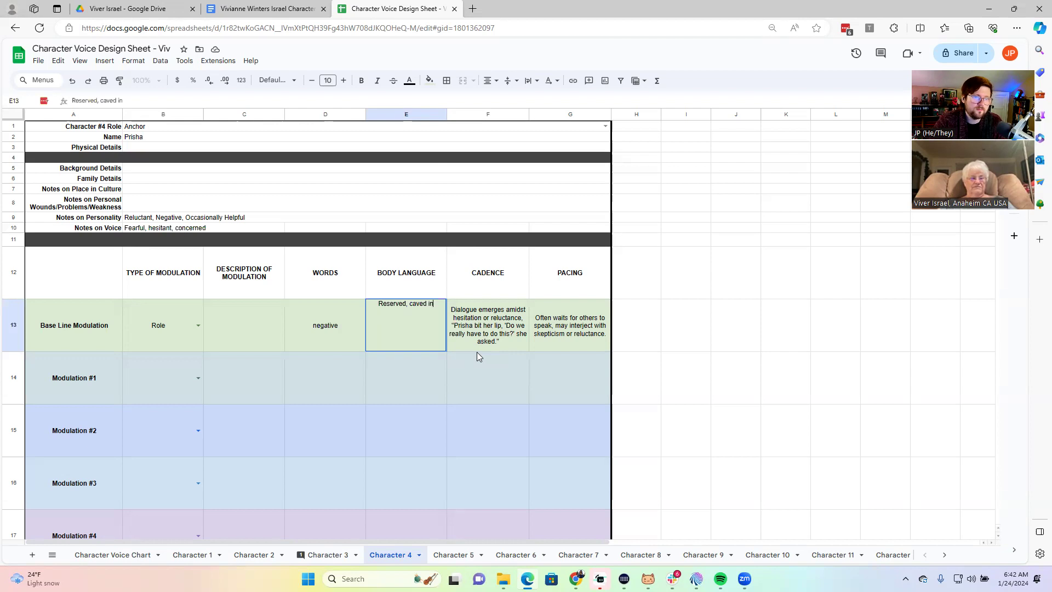
{"action": "left_click", "coordinate": [467, 335]}
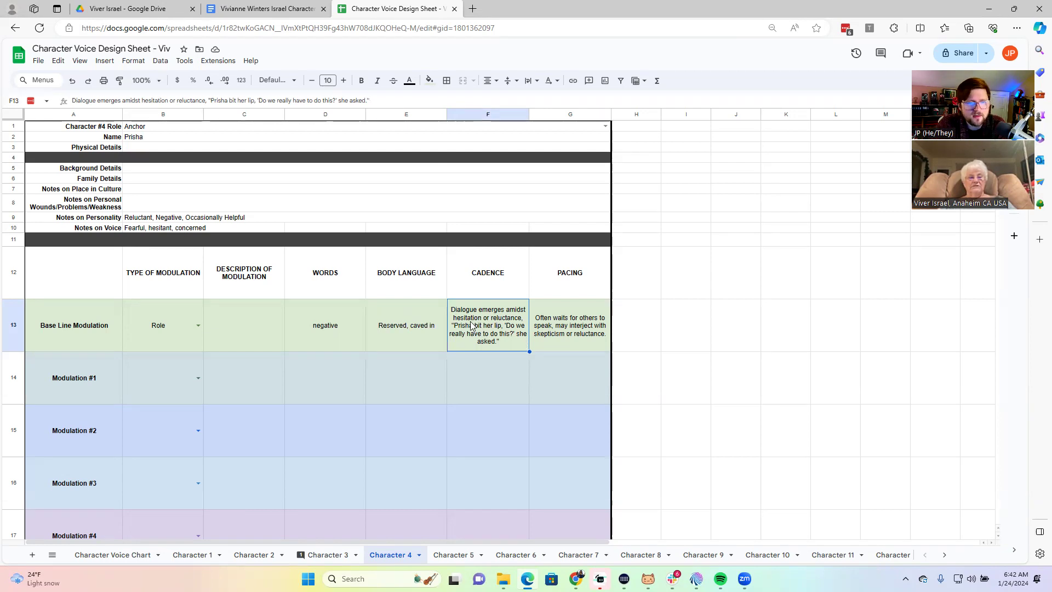
Step: Remove "skepticism or" from Prisha's baseline pacing so it ends with "may interject with reluctance."
{"action": "left_click", "coordinate": [571, 340]}
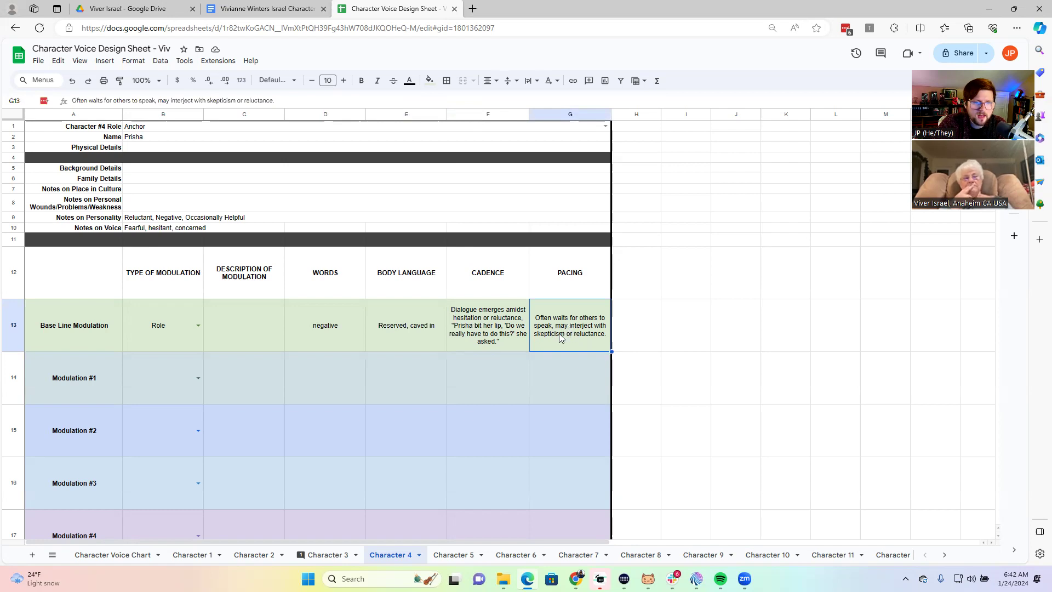
{"action": "double_click", "coordinate": [566, 336]}
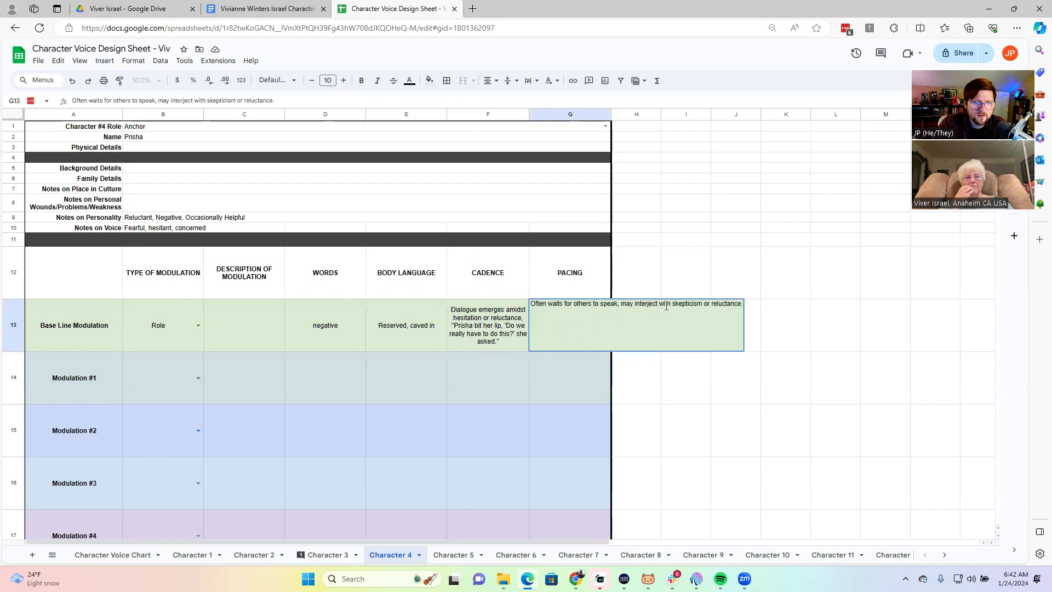
{"action": "left_click_drag", "start_coordinate": [672, 304], "coordinate": [717, 312]}
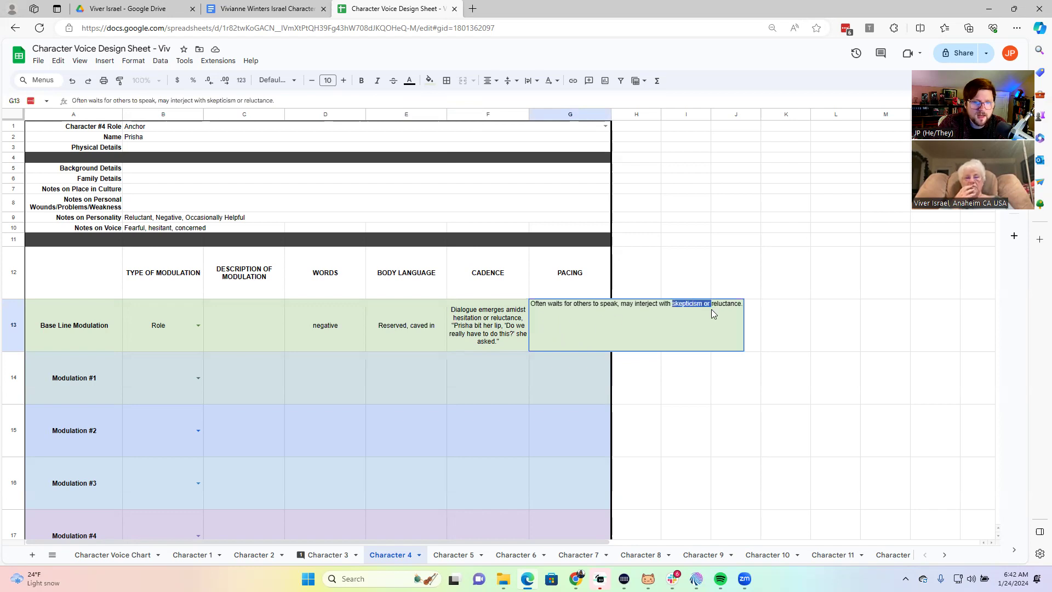
{"action": "key", "text": "BackSpace"}
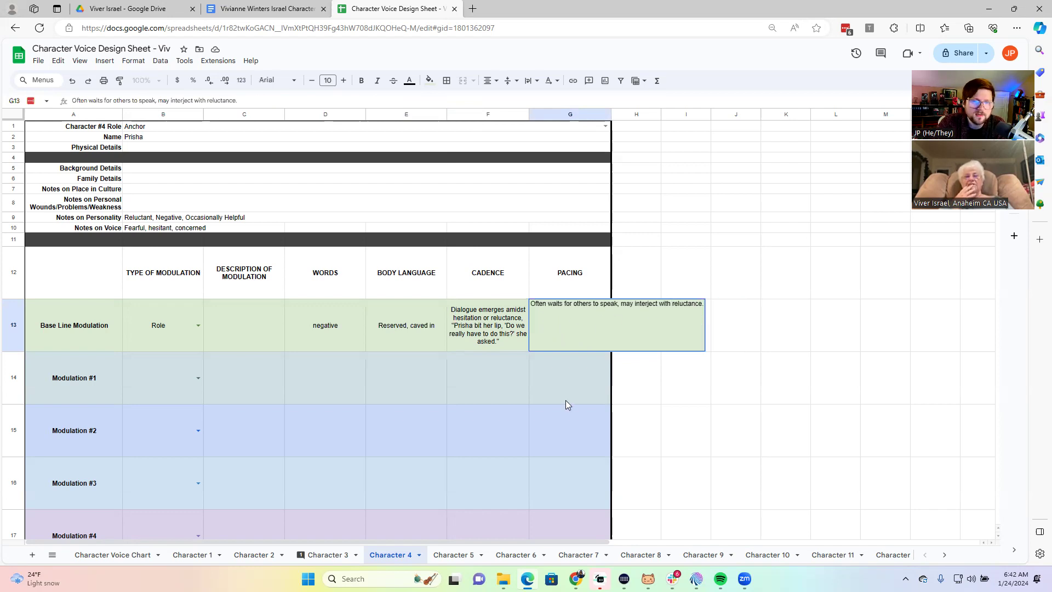
{"action": "left_click", "coordinate": [565, 399]}
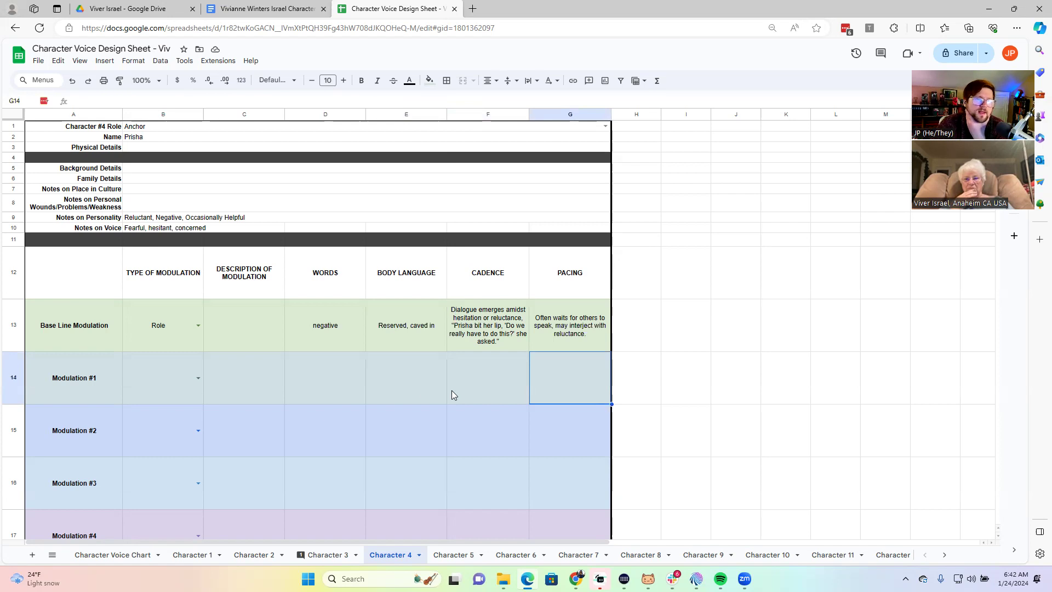
Step: Review Prisha's Base Line Modulation row and extend its words to "negative, fearful"
{"action": "left_click", "coordinate": [13, 326]}
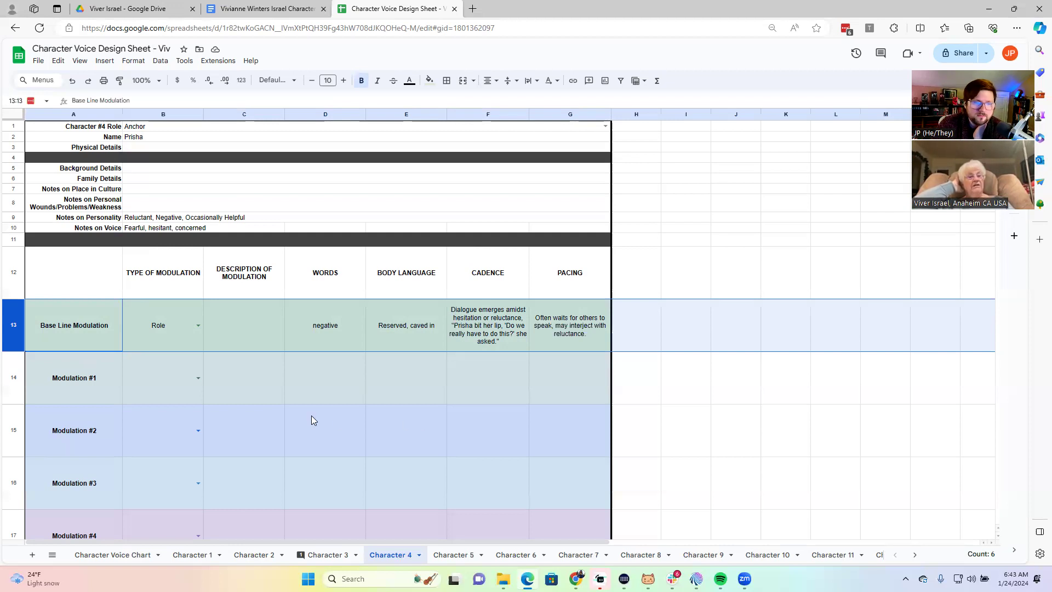
{"action": "left_click", "coordinate": [346, 330]}
{"action": "double_click", "coordinate": [340, 326]}
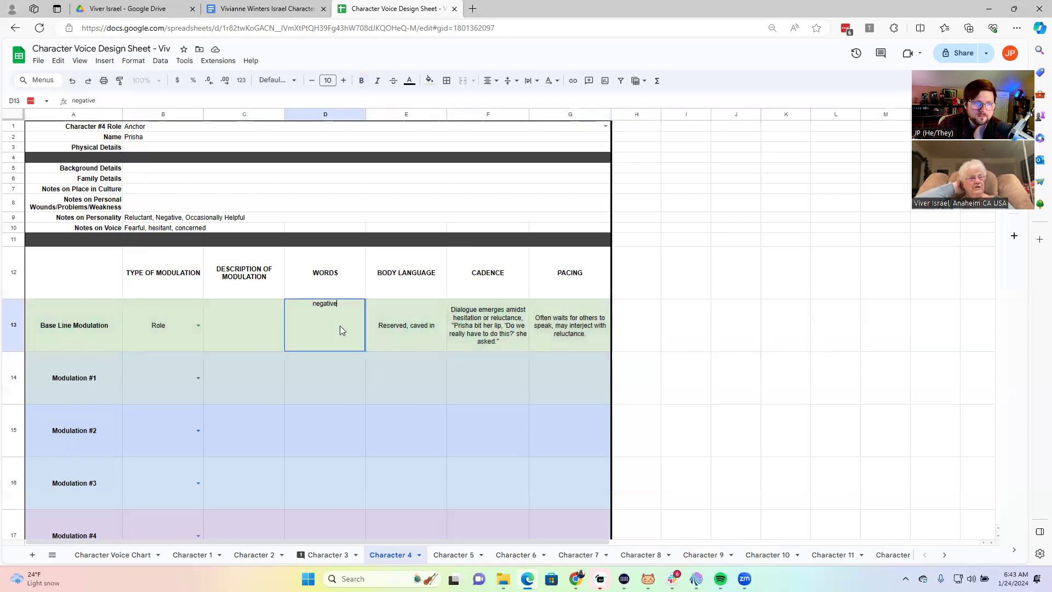
{"action": "type", "text": ", fearful"}
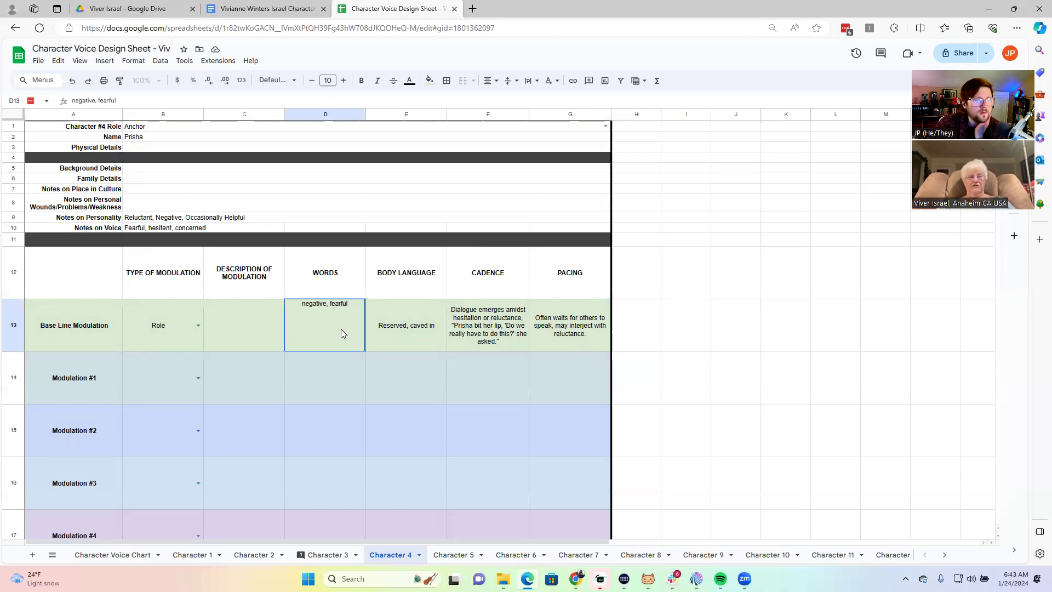
{"action": "key", "text": "Return"}
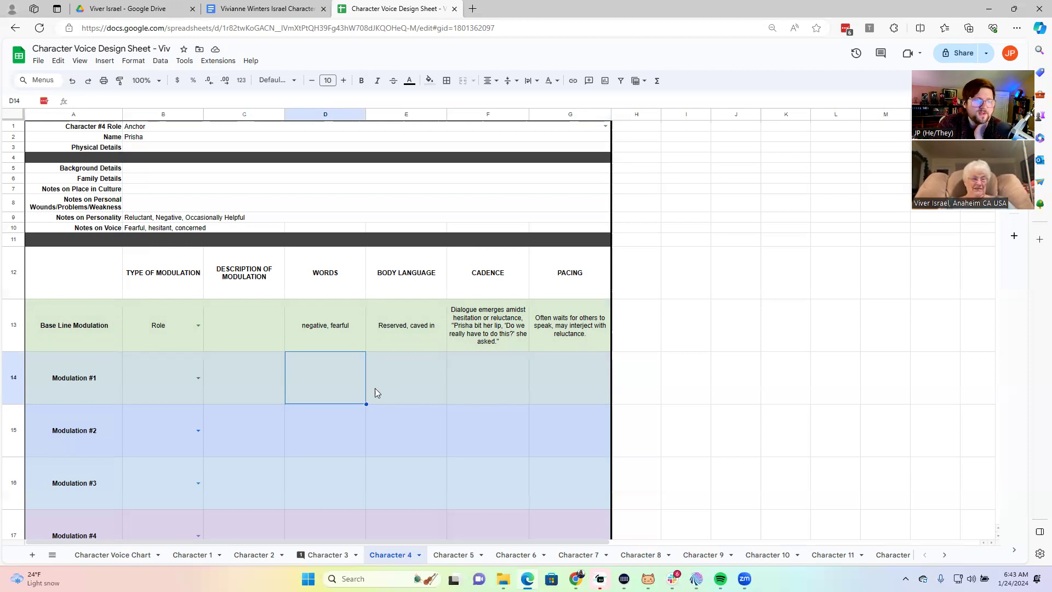
Step: Review Prisha's Modulation #1 row, baseline row and character role, then open the Character 5 sheet
{"action": "left_click", "coordinate": [138, 376]}
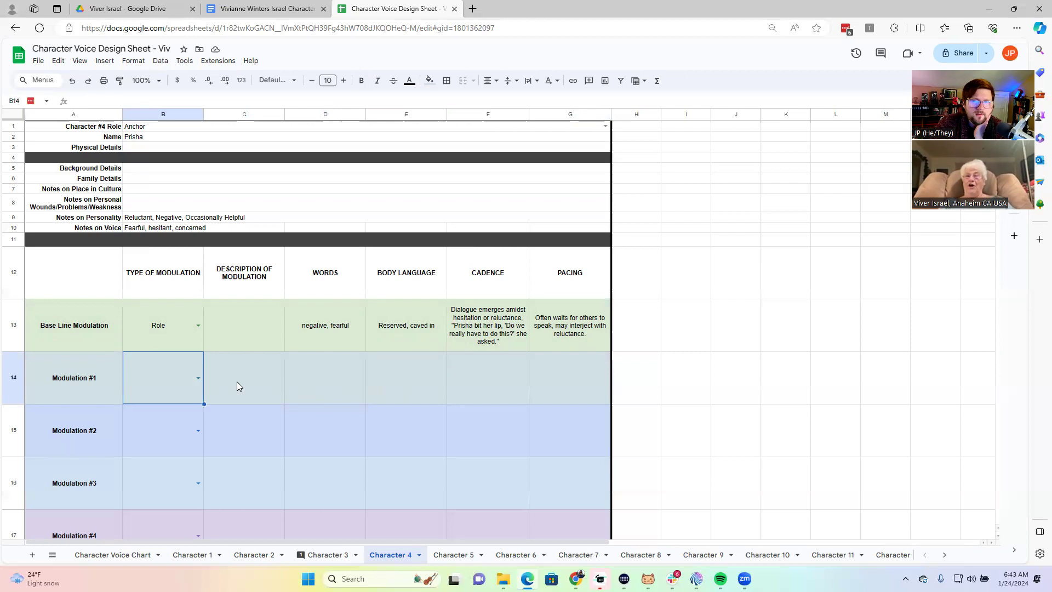
{"action": "left_click", "coordinate": [408, 348]}
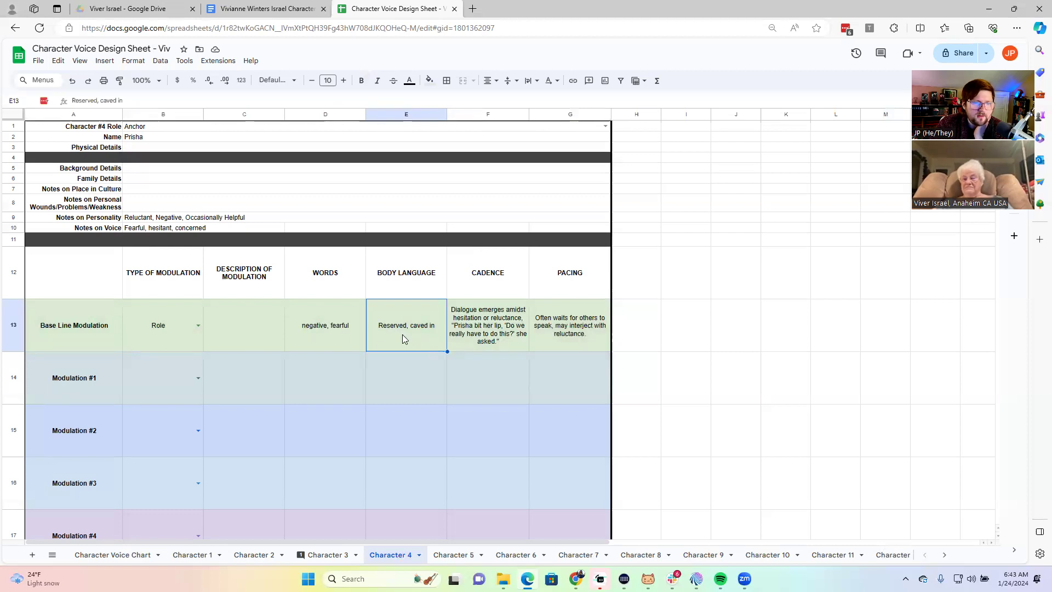
{"action": "left_click", "coordinate": [415, 376]}
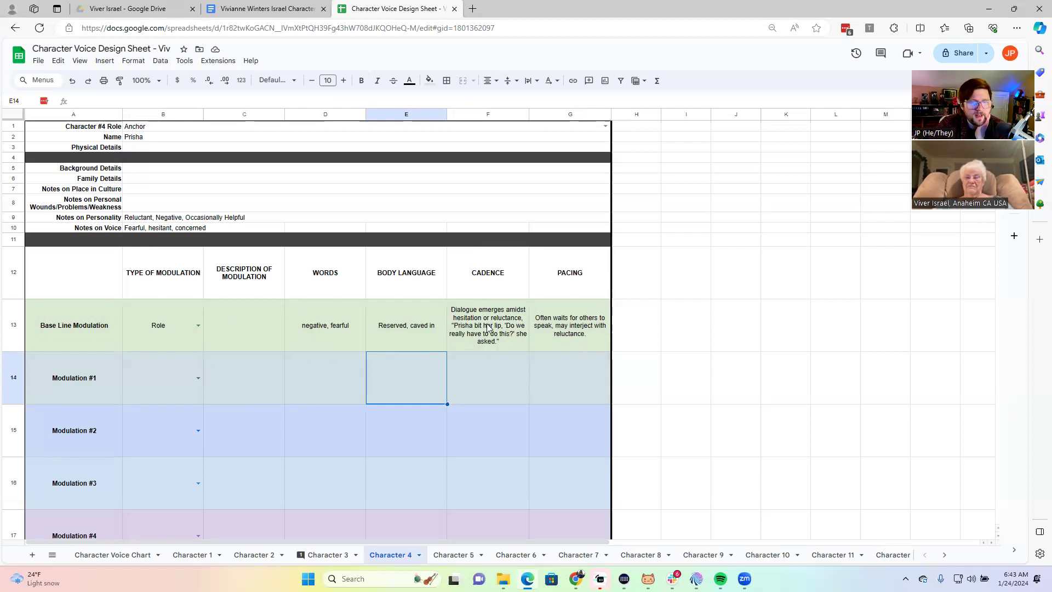
{"action": "left_click", "coordinate": [13, 329]}
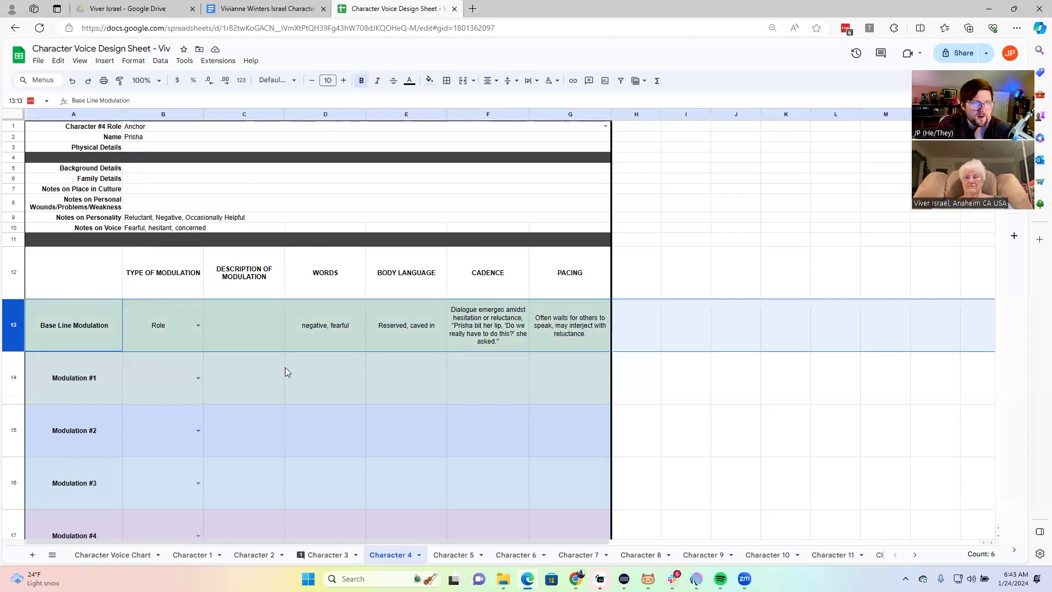
{"action": "left_click", "coordinate": [136, 126]}
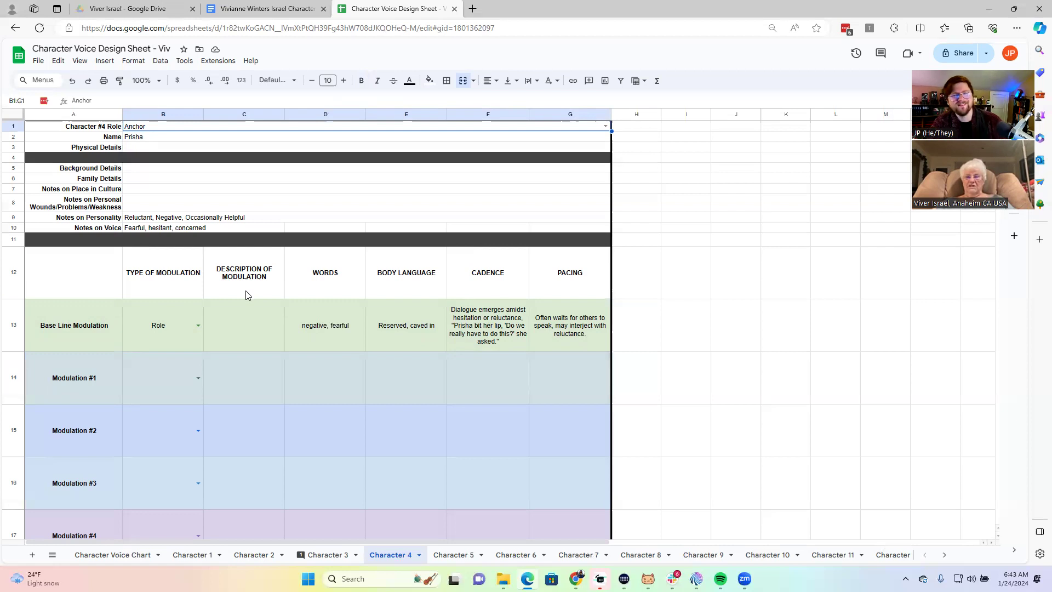
{"action": "left_click", "coordinate": [452, 555]}
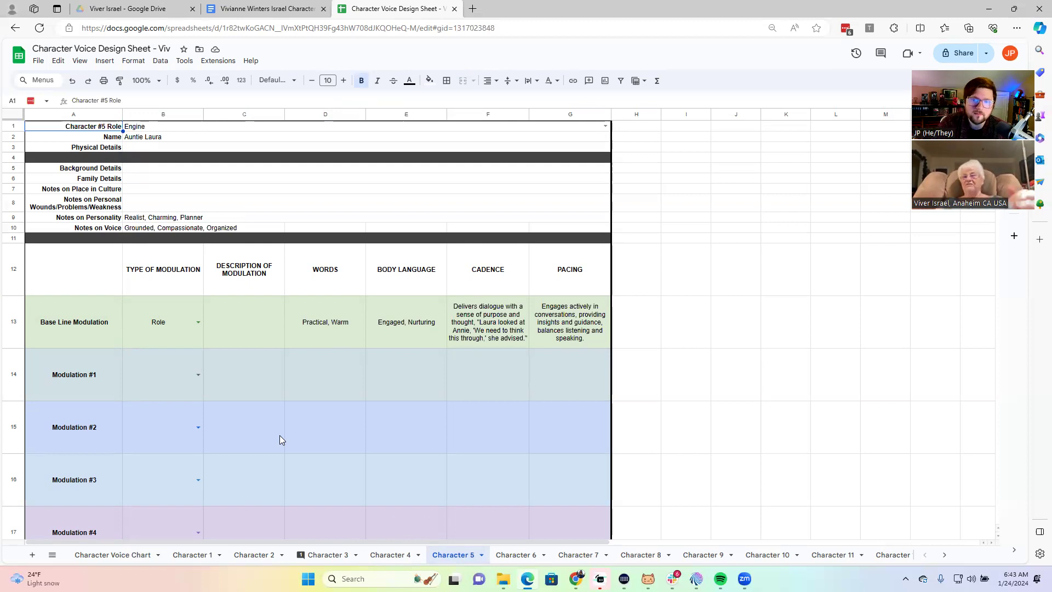
Step: Review Prisha's role and the words, body language, cadence and pacing of her Base Line Modulation on the Character 4 sheet
{"action": "left_click", "coordinate": [386, 556]}
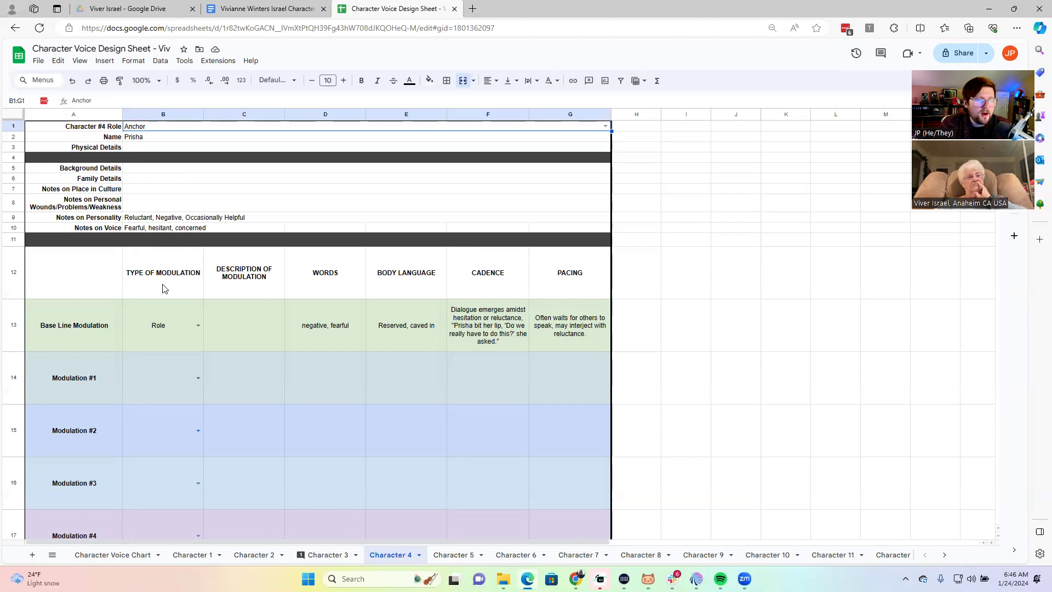
{"action": "left_click", "coordinate": [168, 138]}
{"action": "left_click", "coordinate": [173, 129]}
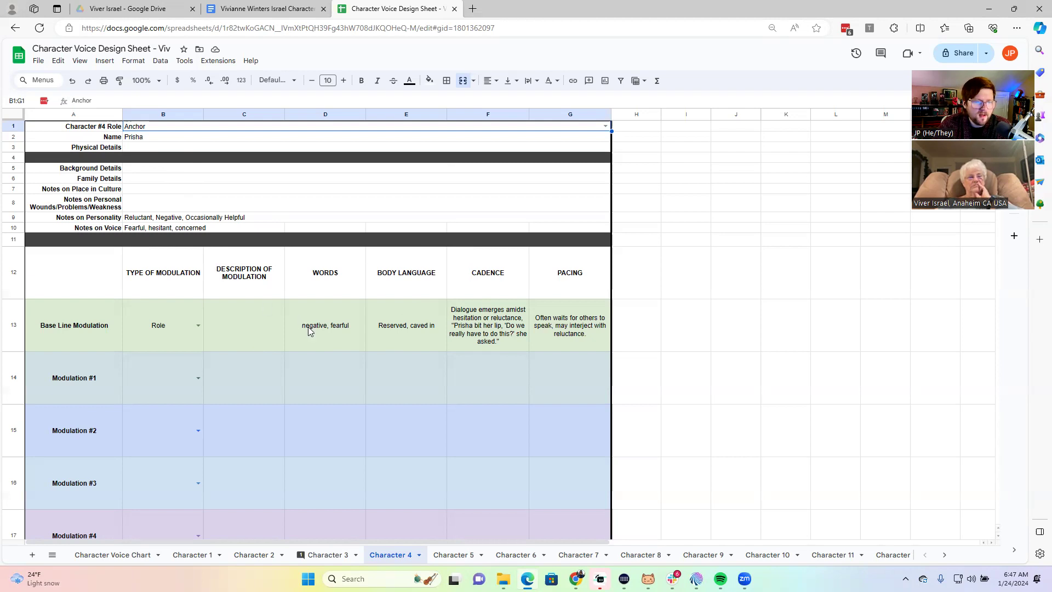
{"action": "left_click", "coordinate": [324, 327]}
{"action": "key", "text": "Right"}
{"action": "key", "text": "Right"}
{"action": "key", "text": "Right"}
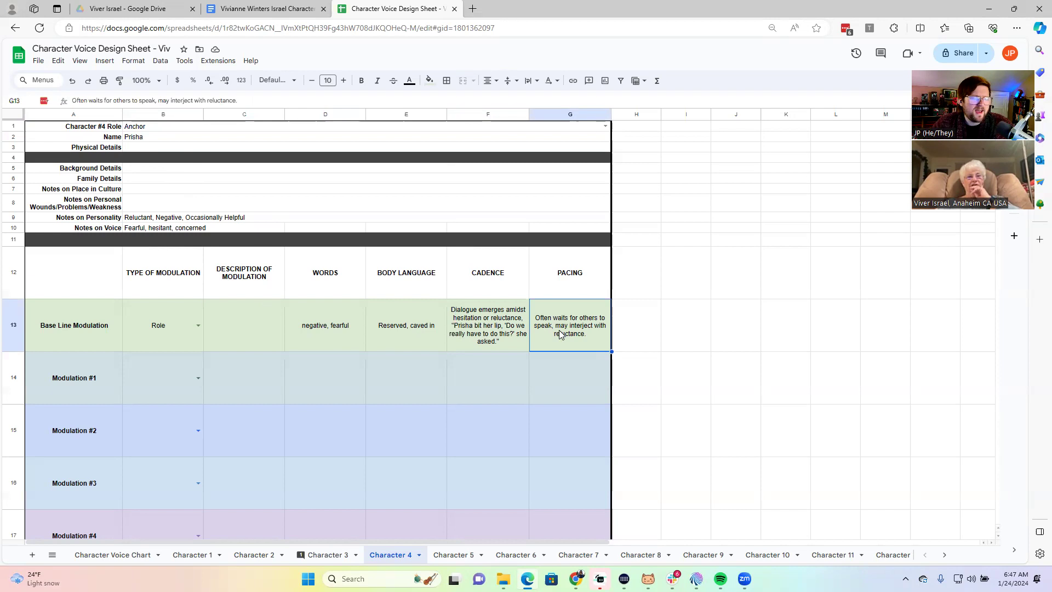
{"action": "left_click", "coordinate": [164, 128]}
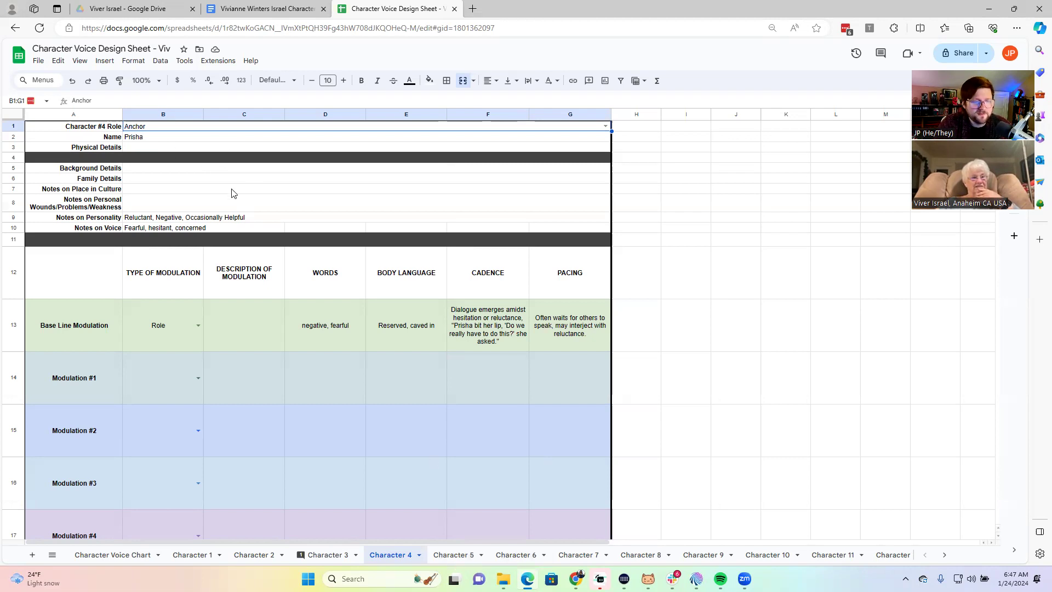
Step: Review Auntie Laura's role, personality and voice notes and baseline row on the Character 5 sheet, comparing with the Character 2 and Character 3 sheets
{"action": "left_click", "coordinate": [448, 552]}
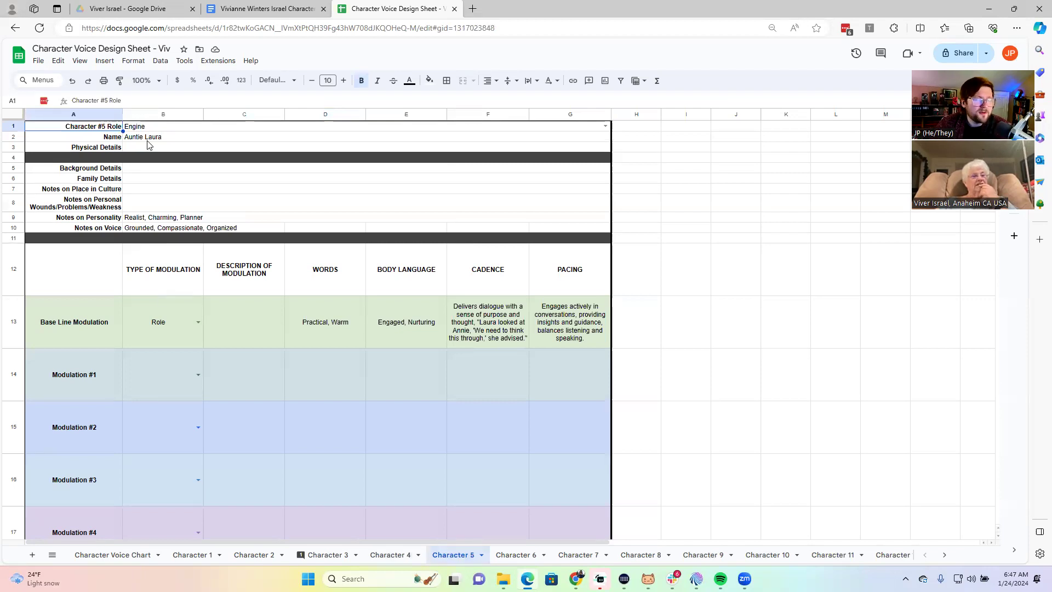
{"action": "left_click", "coordinate": [164, 130]}
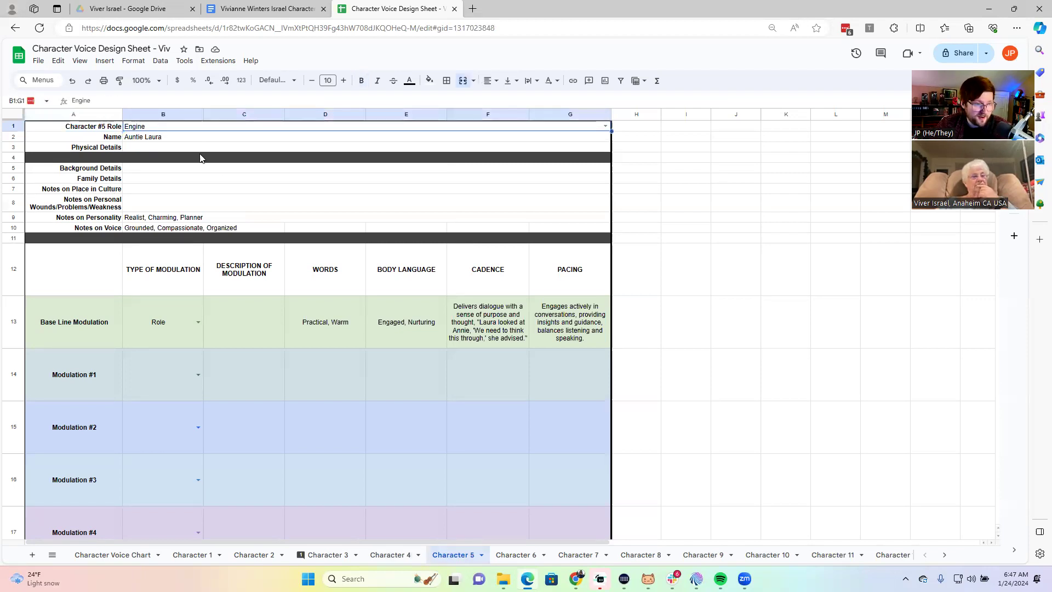
{"action": "left_click", "coordinate": [186, 217]}
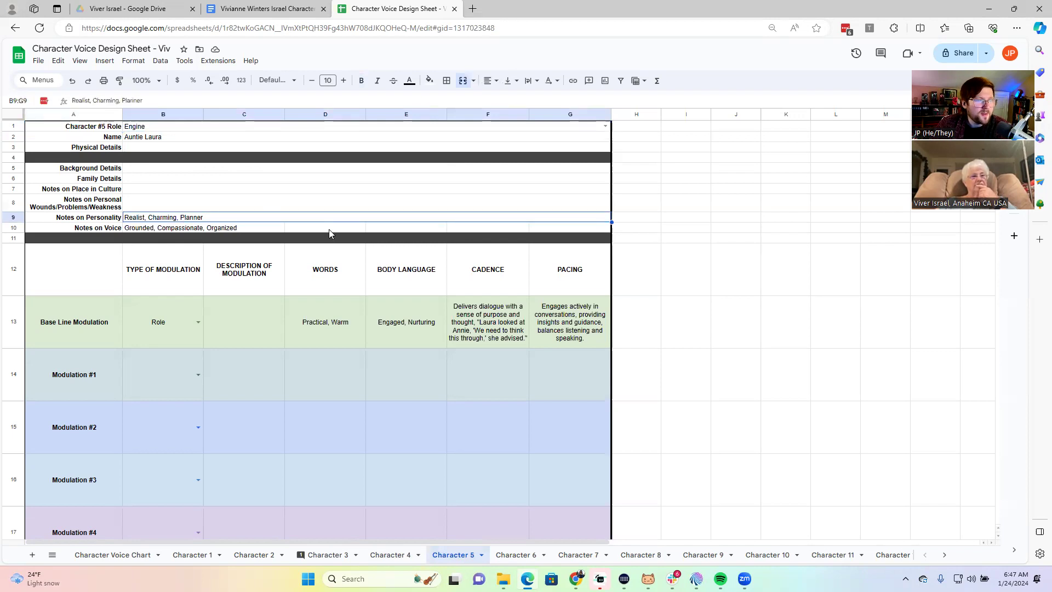
{"action": "left_click", "coordinate": [147, 229]}
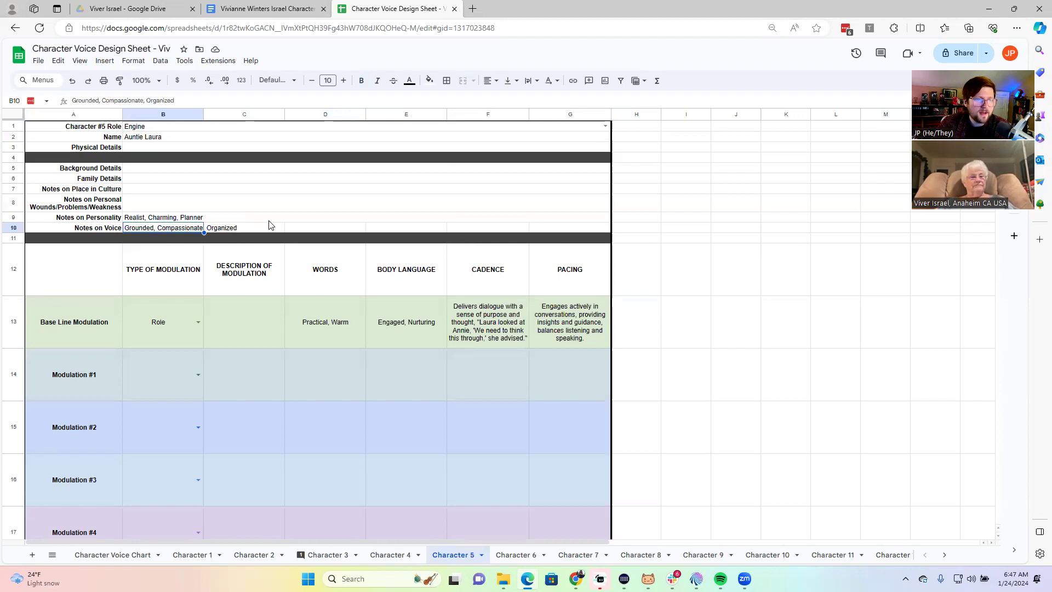
{"action": "left_click", "coordinate": [331, 340]}
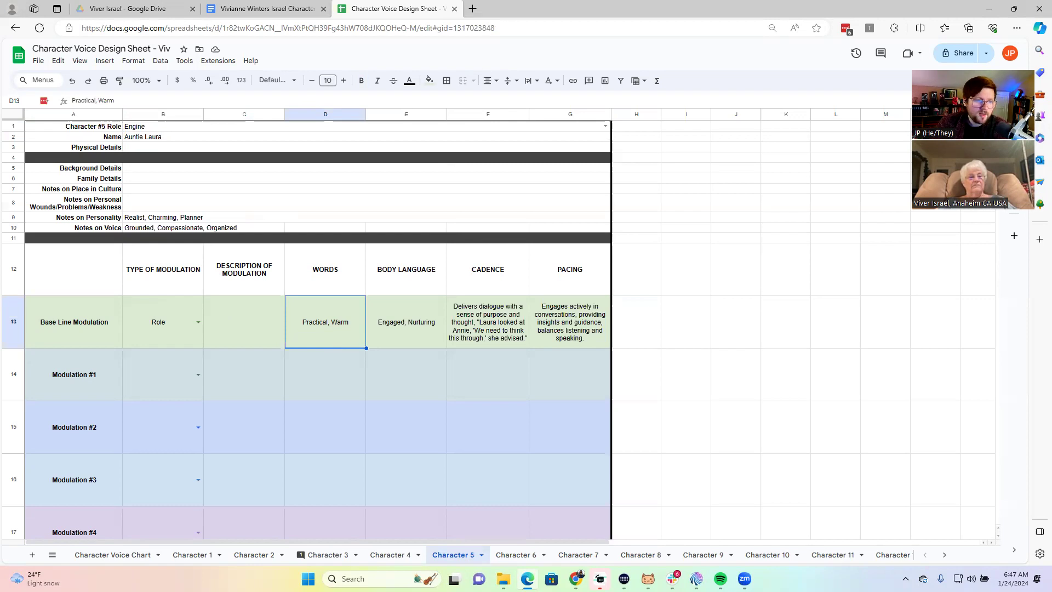
{"action": "left_click", "coordinate": [255, 556]}
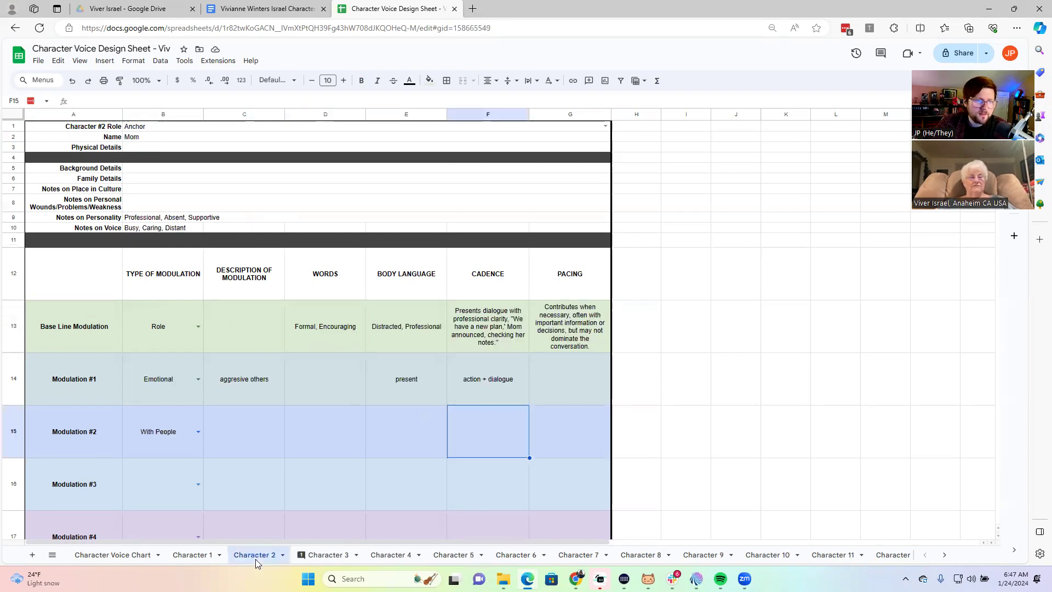
{"action": "left_click", "coordinate": [325, 554]}
{"action": "left_click", "coordinate": [466, 554]}
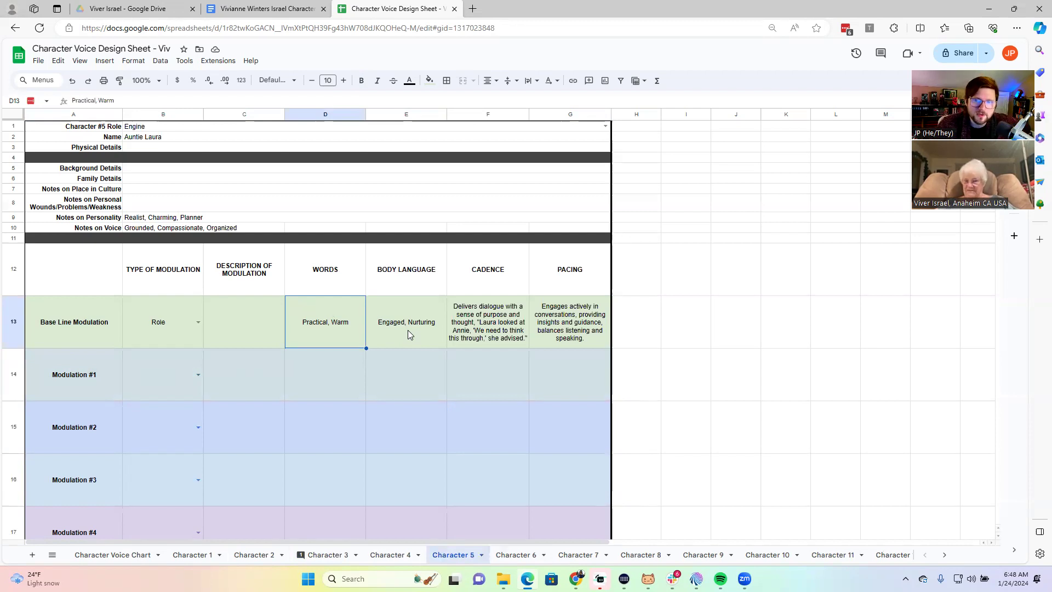
{"action": "left_click", "coordinate": [490, 335]}
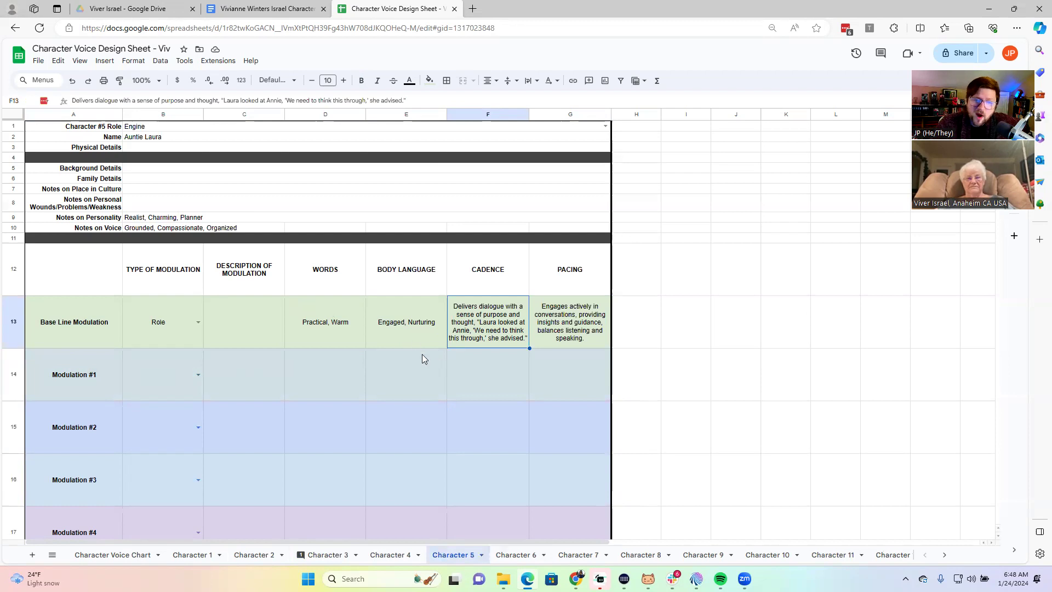
{"action": "left_click", "coordinate": [410, 327]}
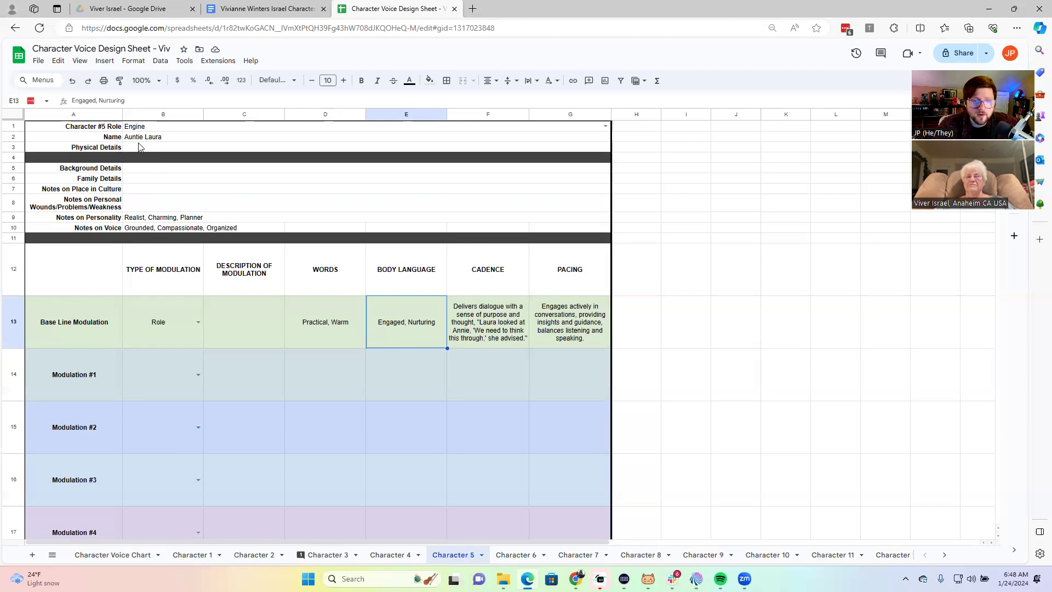
{"action": "left_click", "coordinate": [478, 327]}
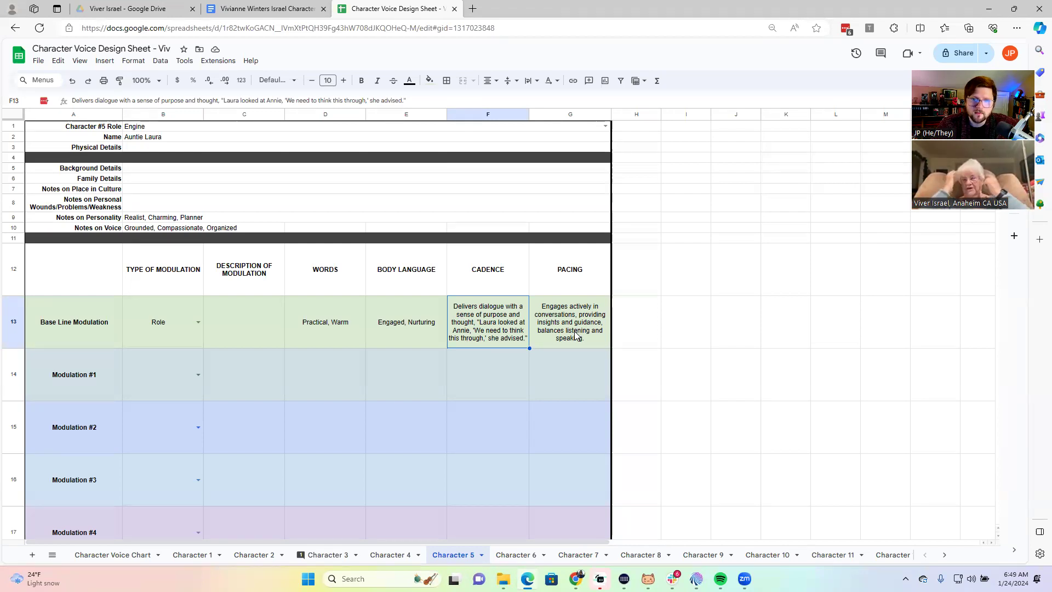
Step: Append "Will act as a mediator" to the end of Auntie Laura's baseline pacing
{"action": "left_click", "coordinate": [576, 335]}
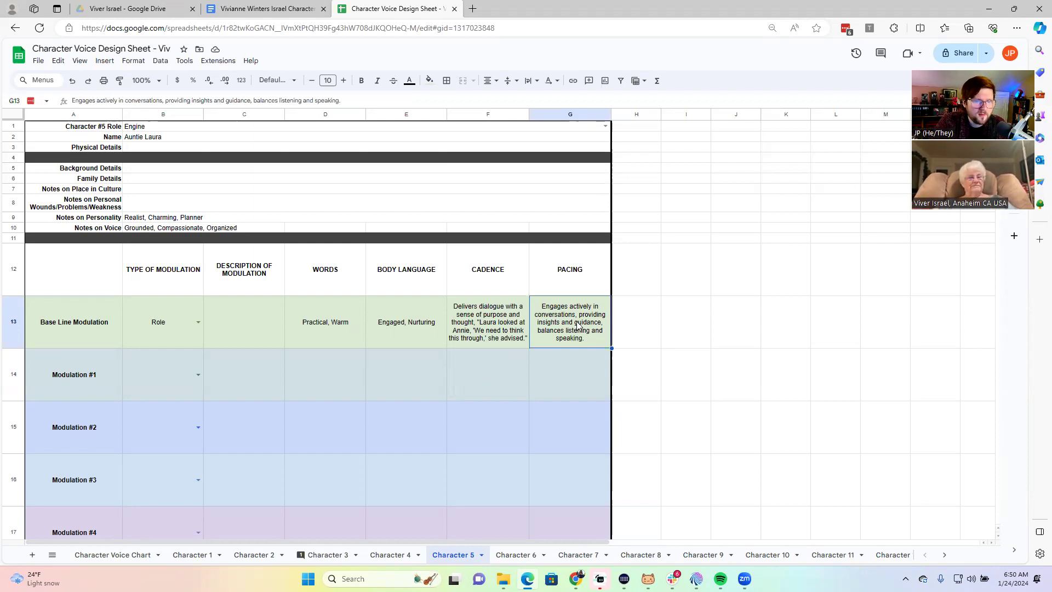
{"action": "double_click", "coordinate": [589, 336]}
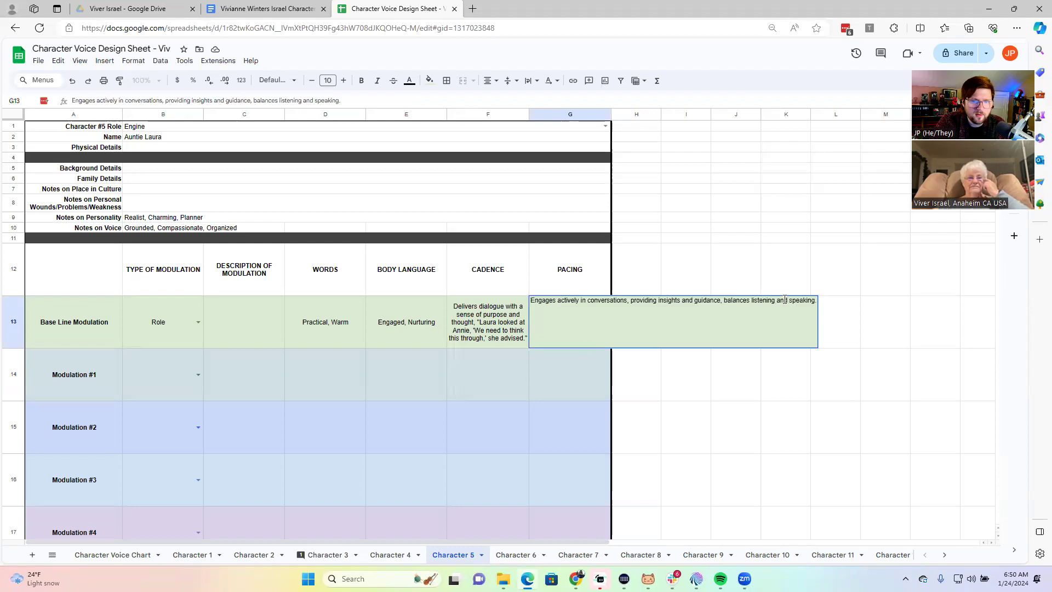
{"action": "left_click", "coordinate": [375, 99]}
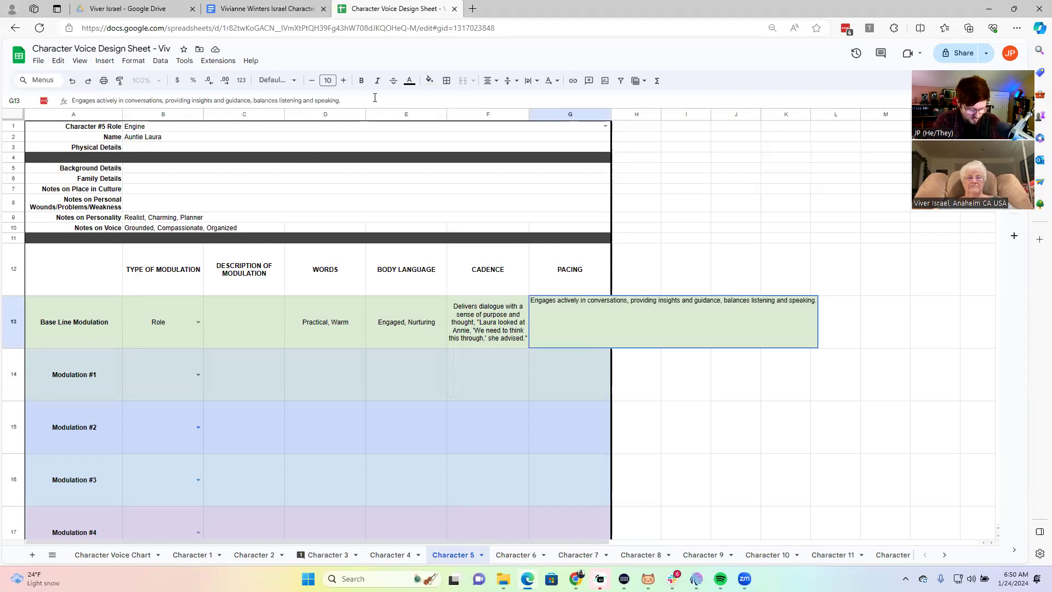
{"action": "type", "text": "Will act asa"}
{"action": "key", "text": "BackSpace"}
{"action": "type", "text": "a mediator"}
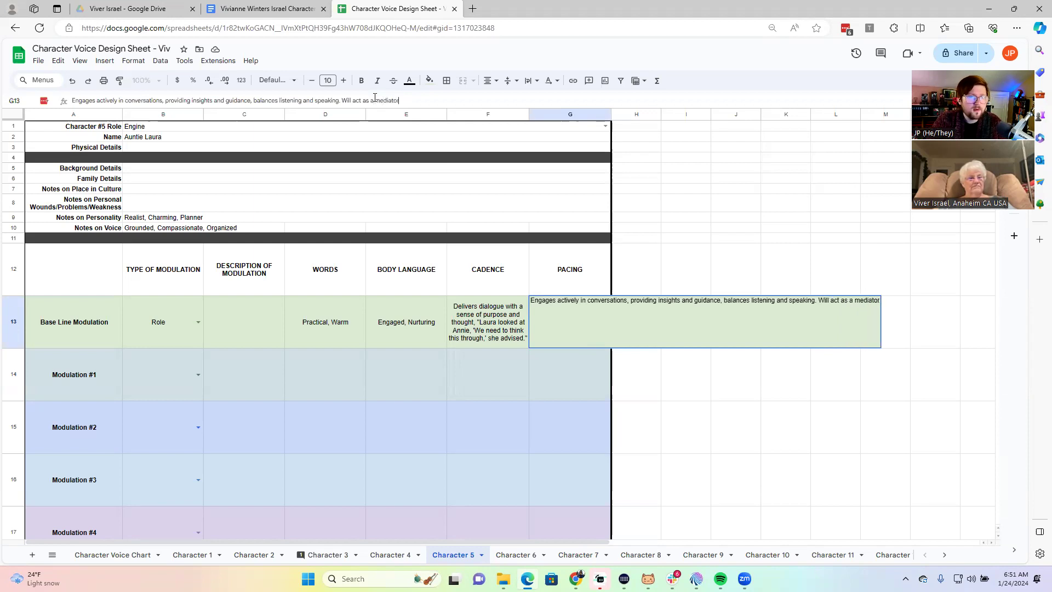
{"action": "left_click", "coordinate": [347, 385]}
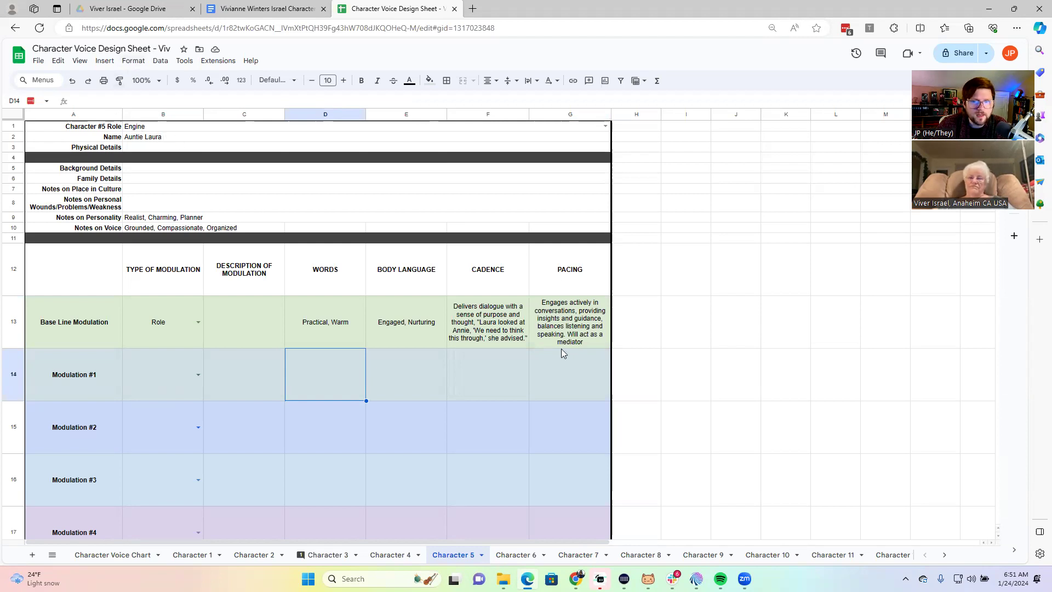
{"action": "left_click", "coordinate": [196, 374]}
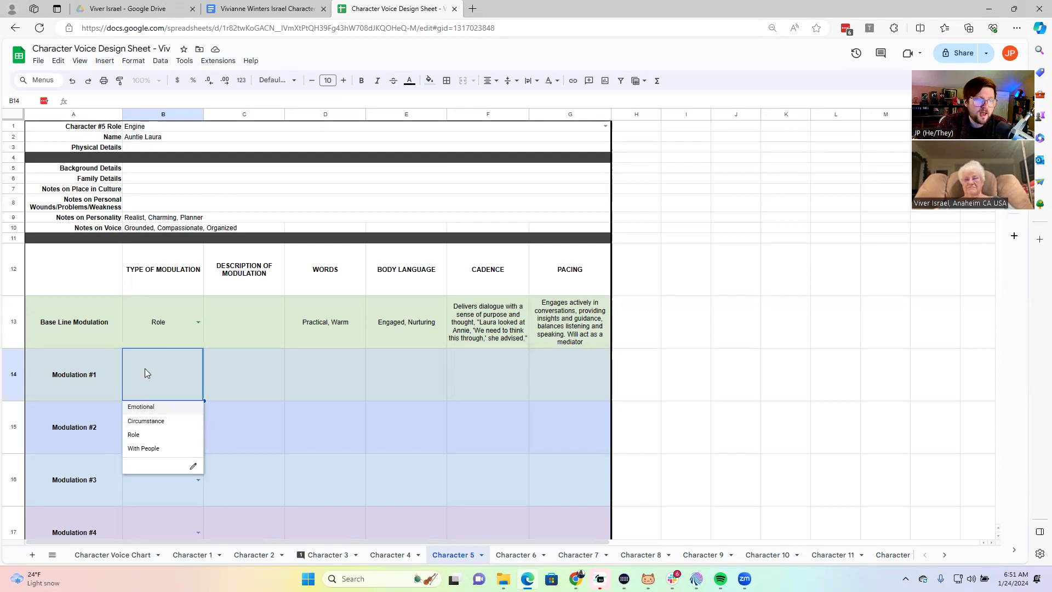
{"action": "left_click", "coordinate": [319, 356]}
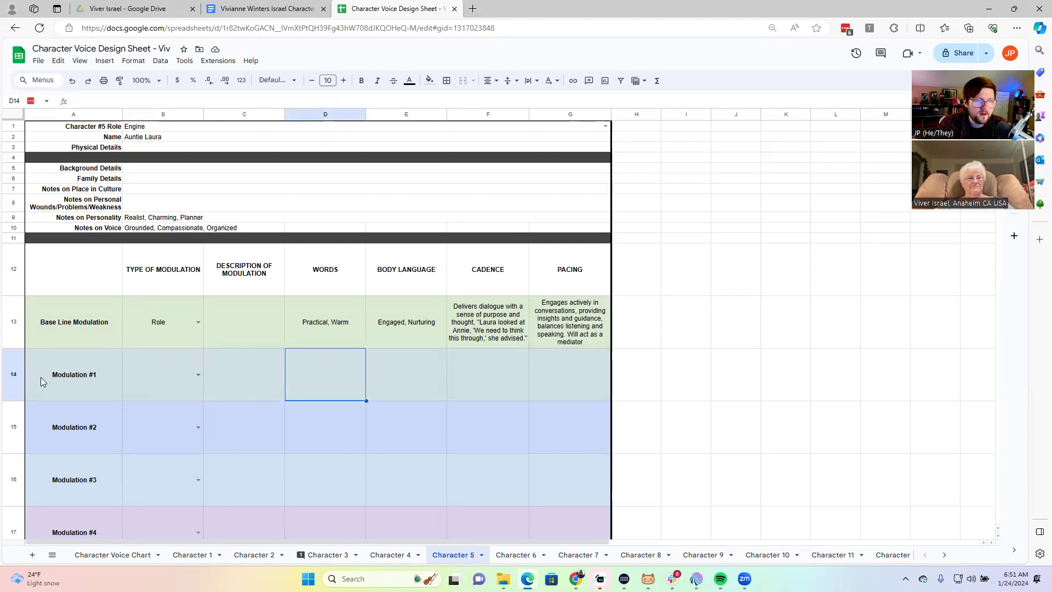
{"action": "left_click", "coordinate": [13, 376]}
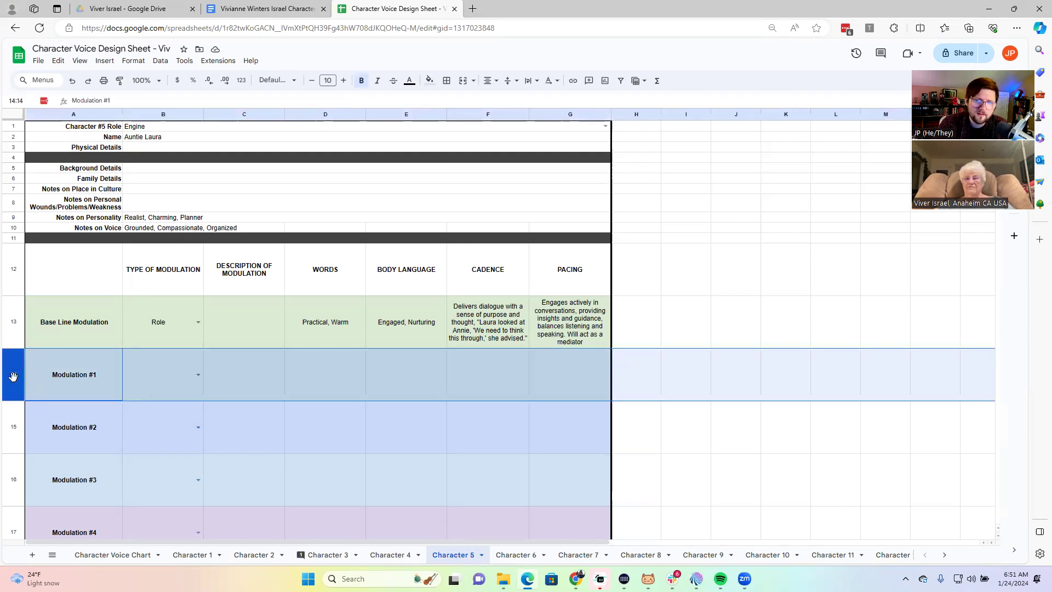
Step: Set Auntie Laura's Modulation #1 type to Role and its description to "Mediator"
{"action": "left_click", "coordinate": [198, 375]}
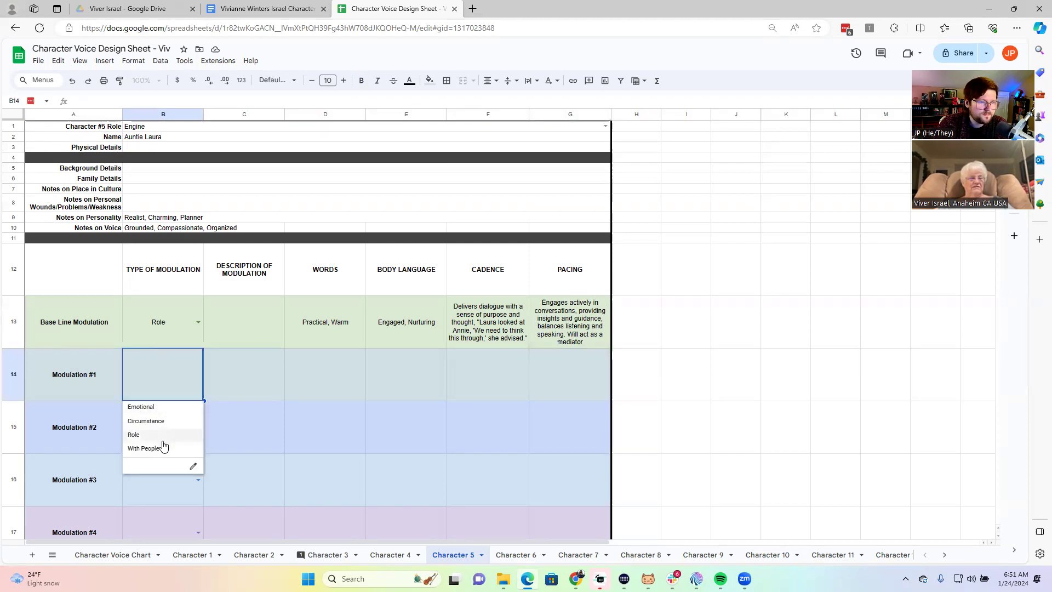
{"action": "left_click", "coordinate": [148, 434]}
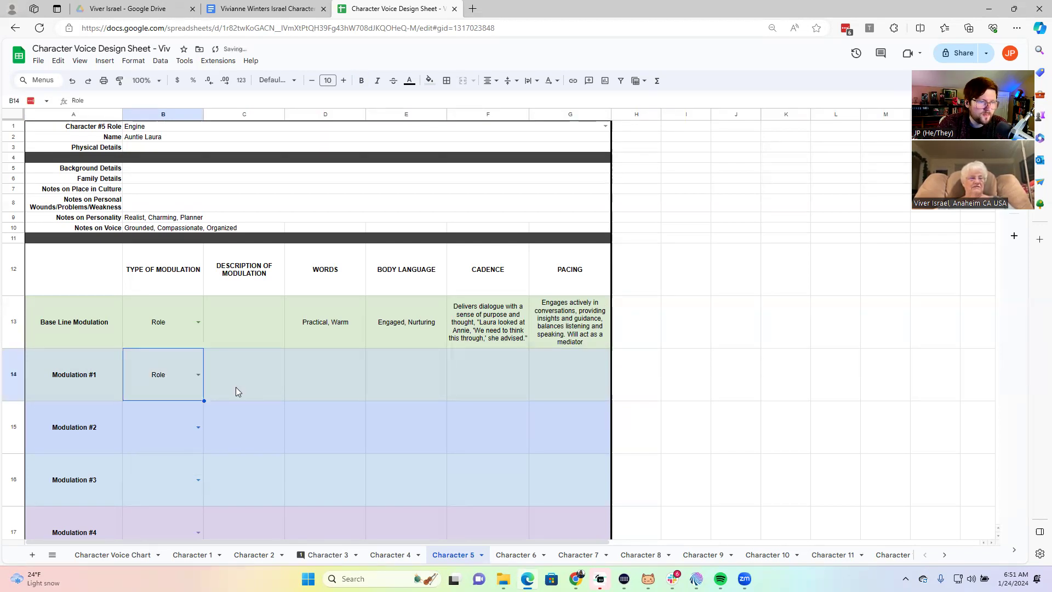
{"action": "left_click", "coordinate": [235, 391]}
{"action": "type", "text": "Me"}
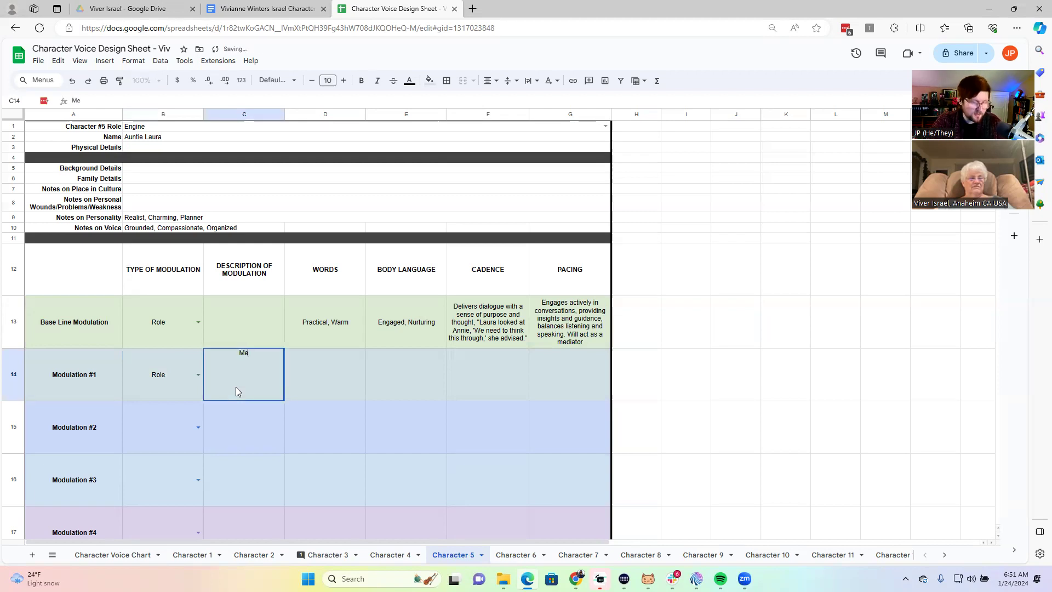
{"action": "type", "text": "diator"}
{"action": "key", "text": "Tab"}
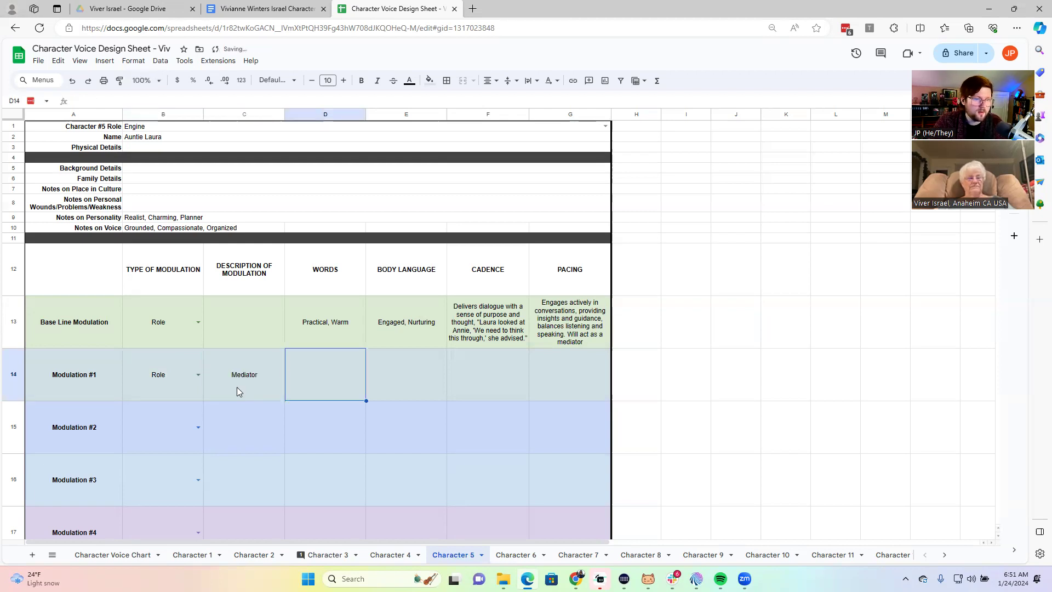
{"action": "left_click", "coordinate": [270, 378]}
{"action": "double_click", "coordinate": [270, 378]}
{"action": "type", "text": "("}
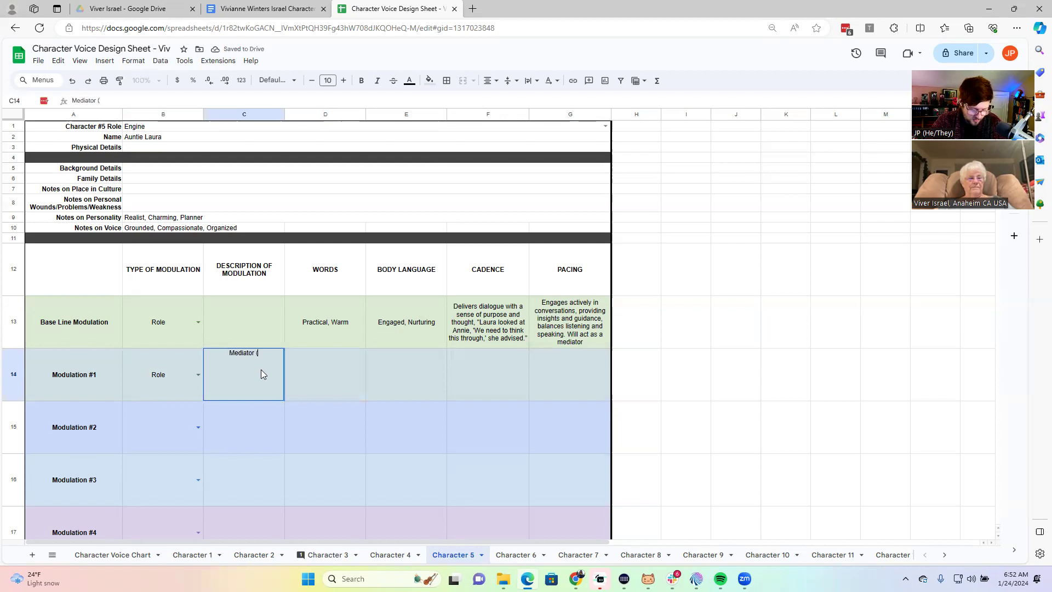
{"action": "key", "text": "Escape"}
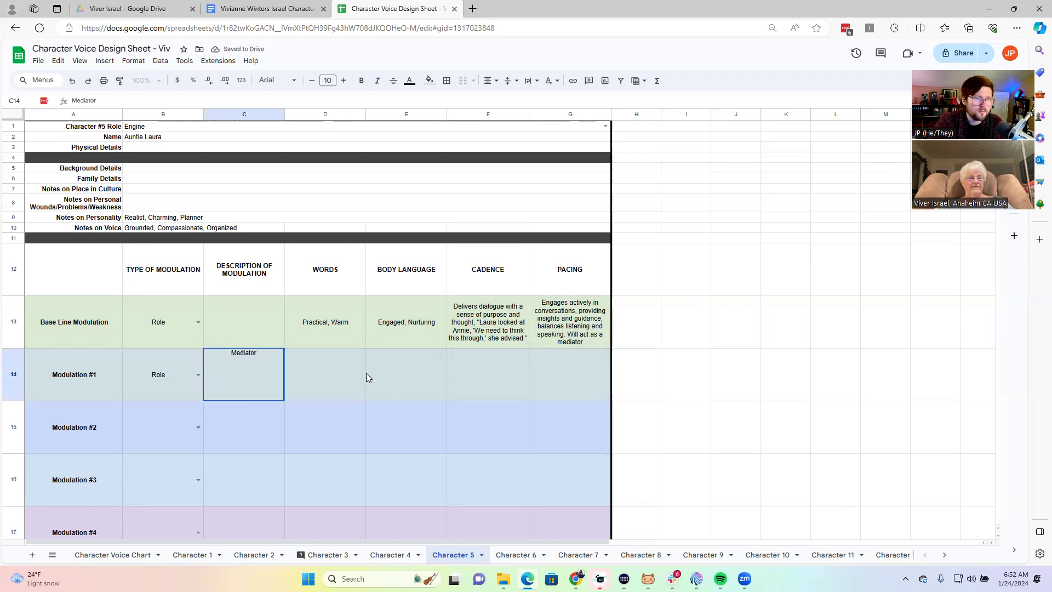
Step: Enter "Maternal/protective" as the words for Auntie Laura's Modulation #1
{"action": "left_click", "coordinate": [332, 374]}
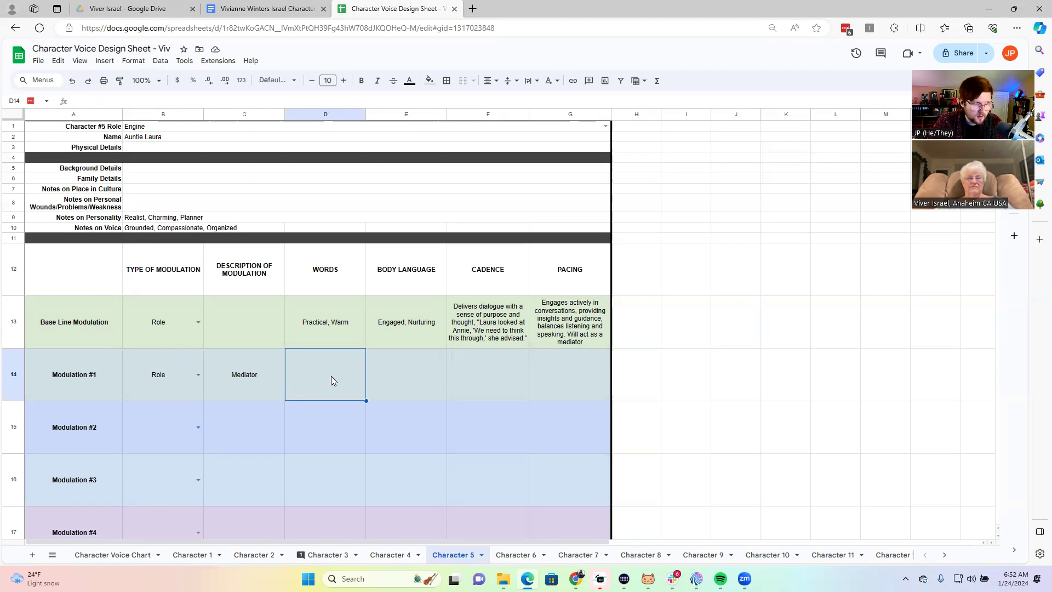
{"action": "type", "text": "Moter"}
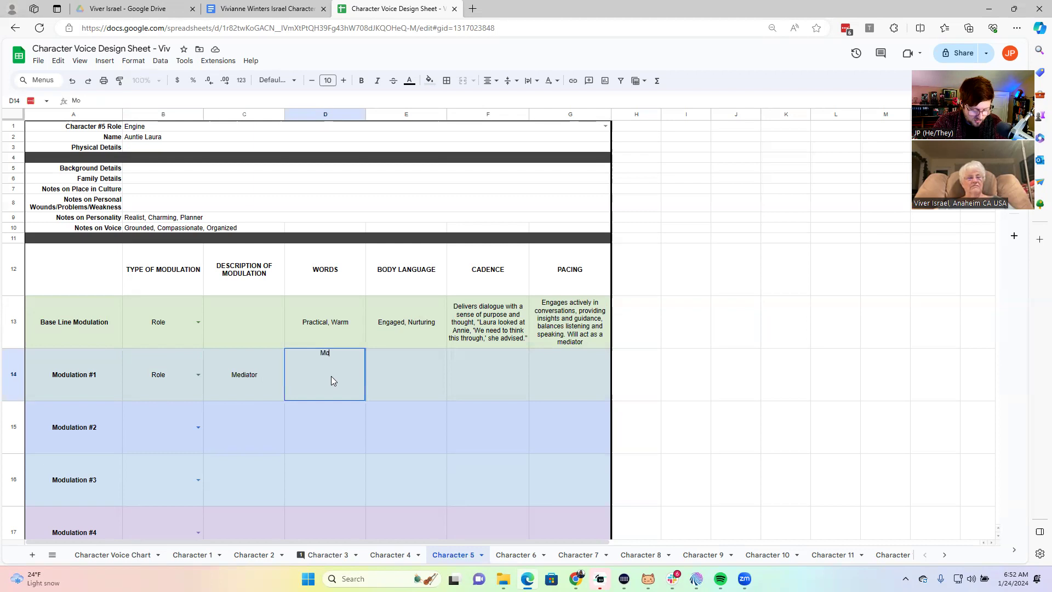
{"action": "key", "text": "BackSpace"}
{"action": "key", "text": "BackSpace"}
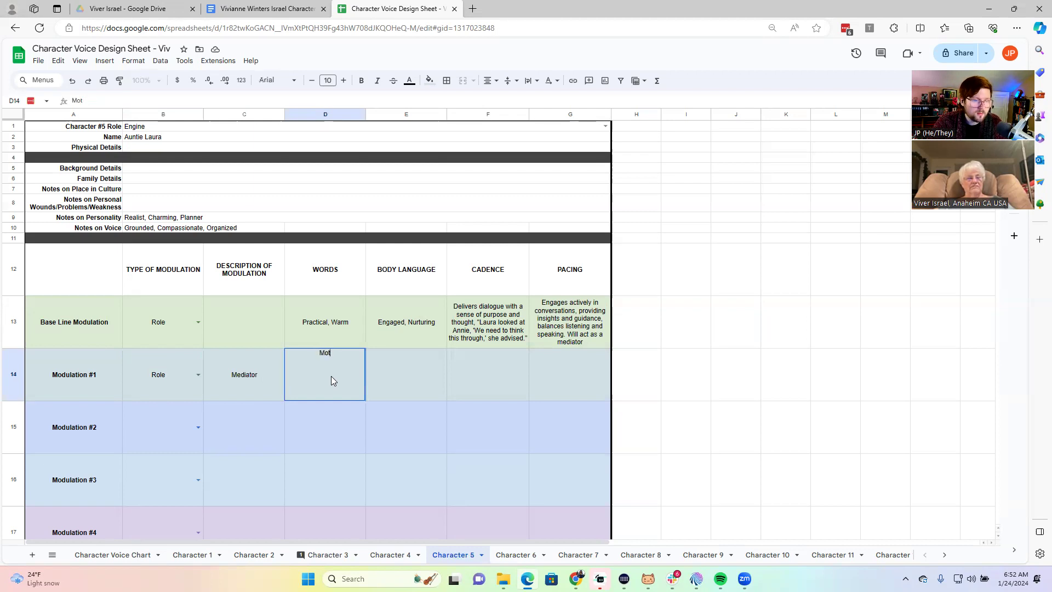
{"action": "type", "text": "na"}
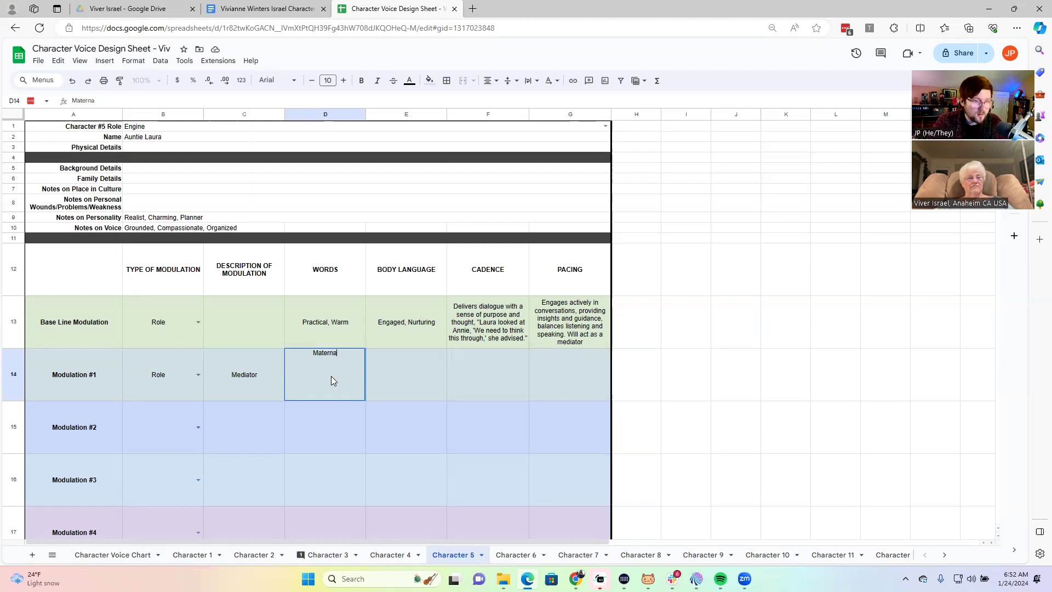
{"action": "type", "text": "l/protective"}
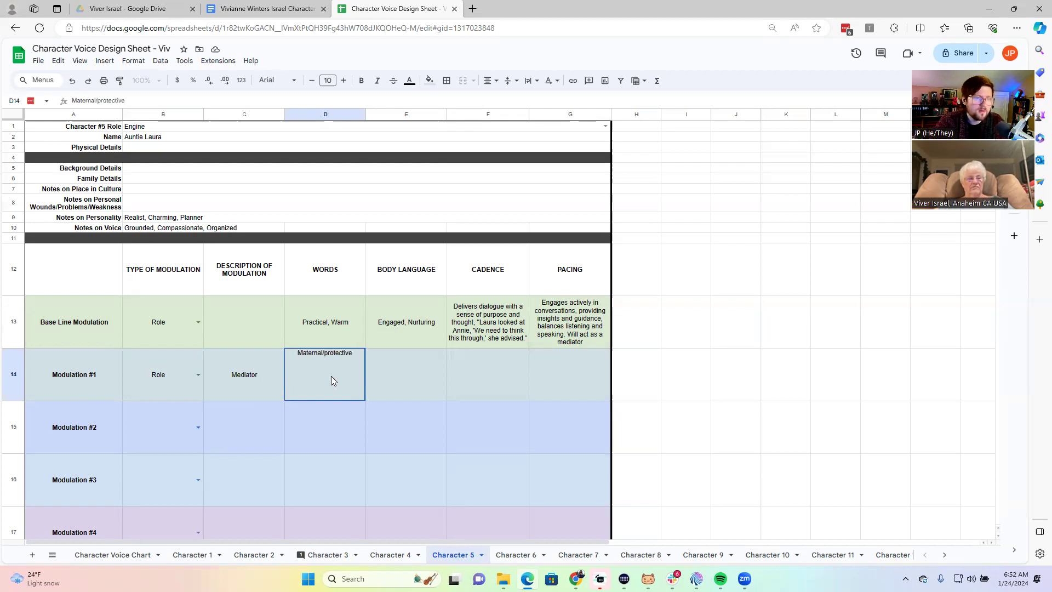
Step: Enter "stern" as the body language for Auntie Laura's Modulation #1
{"action": "left_click", "coordinate": [415, 376]}
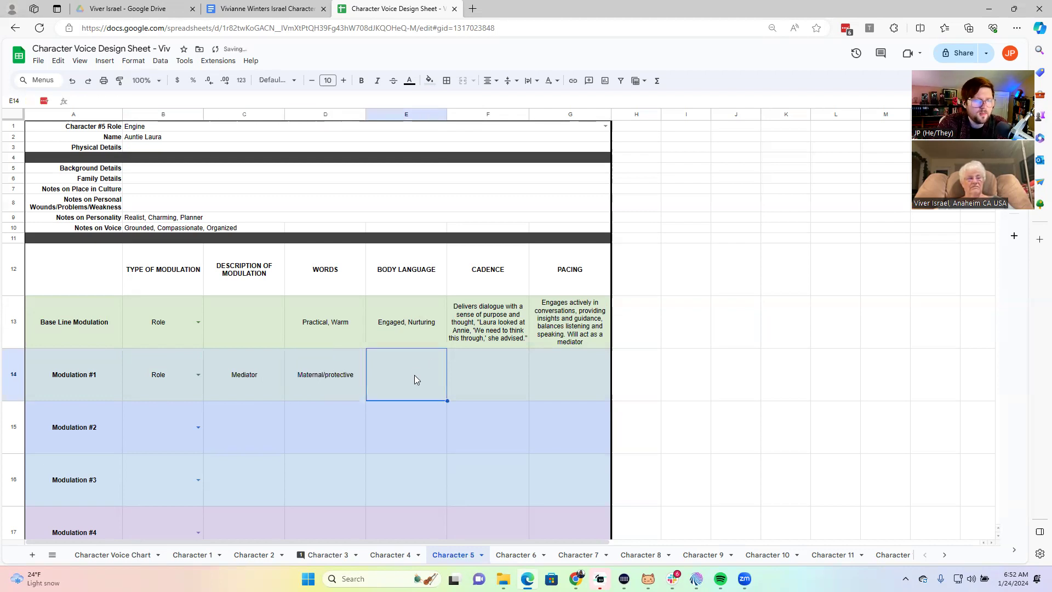
{"action": "double_click", "coordinate": [414, 374]}
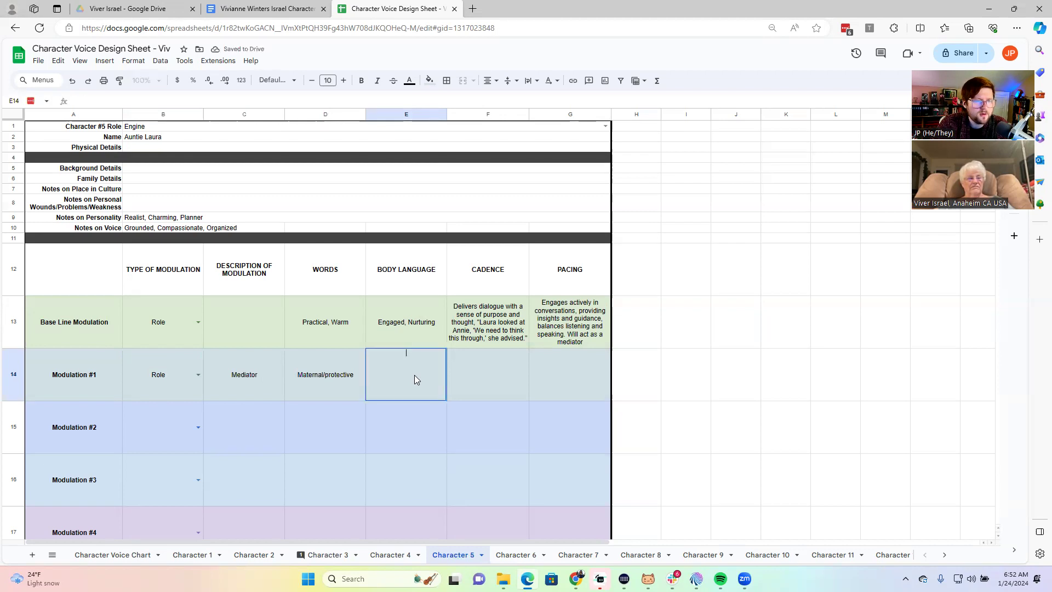
{"action": "type", "text": "es"}
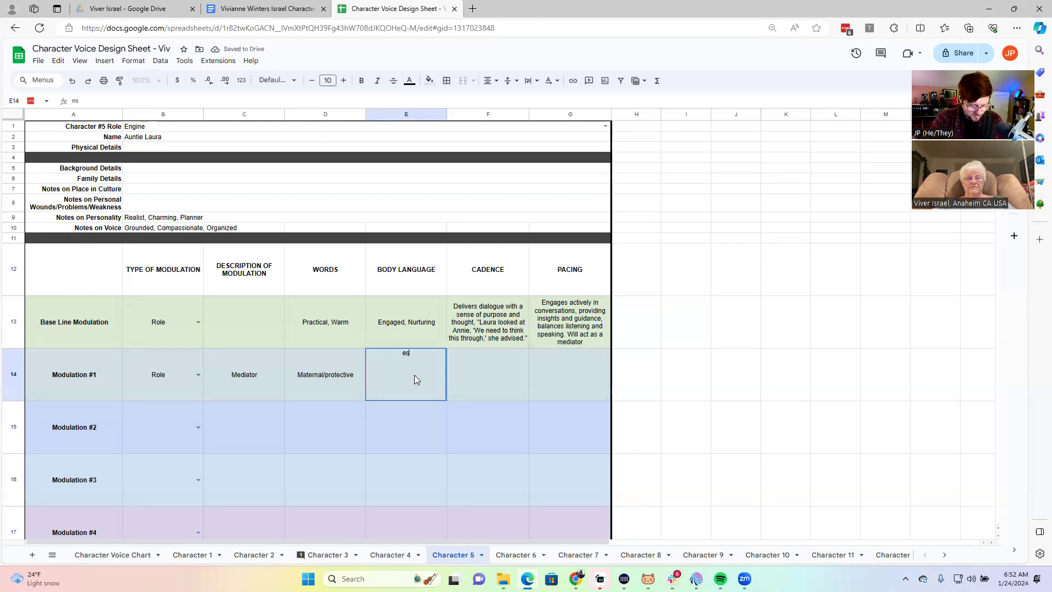
{"action": "key", "text": "BackSpace"}
{"action": "key", "text": "BackSpace"}
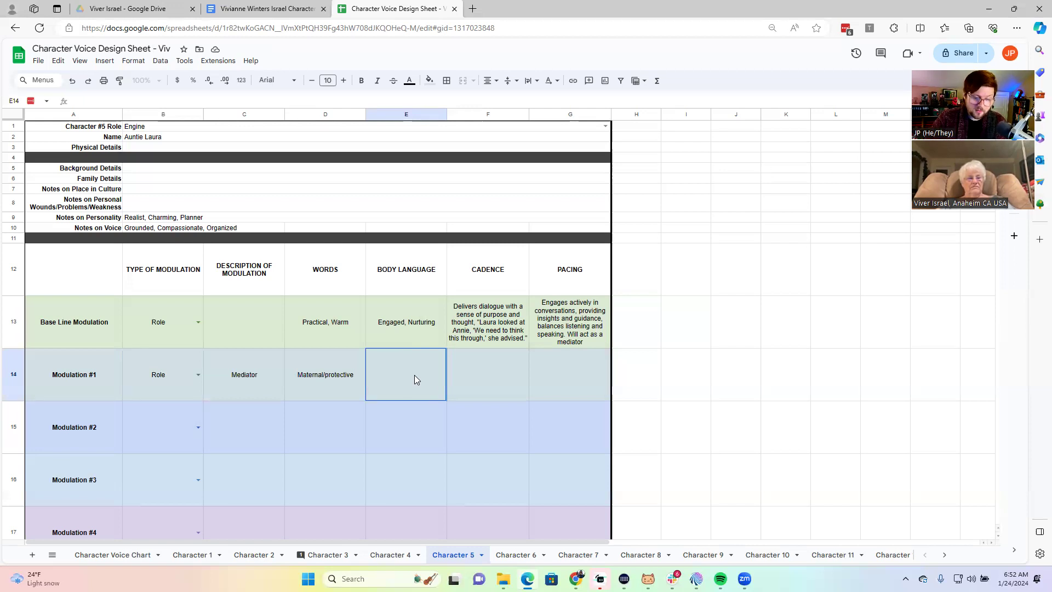
{"action": "type", "text": "stern"}
{"action": "key", "text": "Return"}
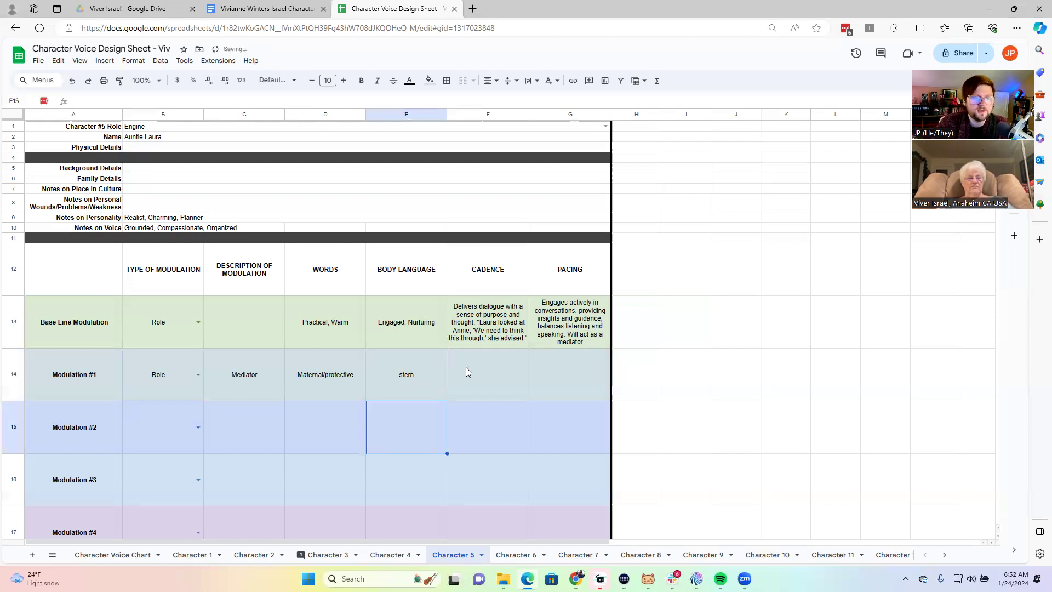
Step: Enter "encourage balanced conversation" as the pacing for Auntie Laura's Modulation #1
{"action": "left_click", "coordinate": [564, 371]}
{"action": "key", "text": "Up"}
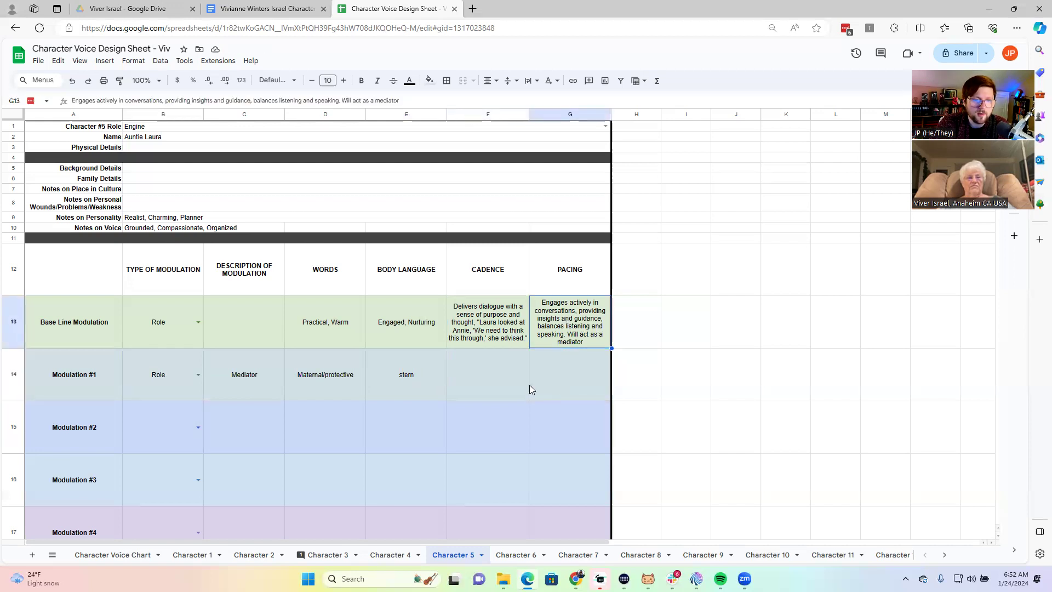
{"action": "double_click", "coordinate": [560, 368]}
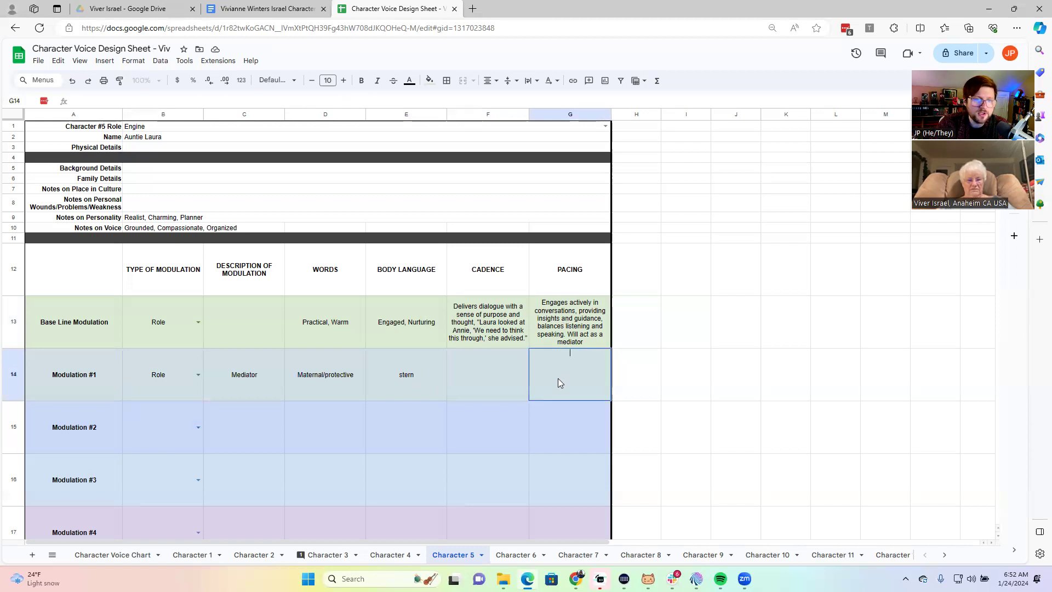
{"action": "key", "text": "Escape"}
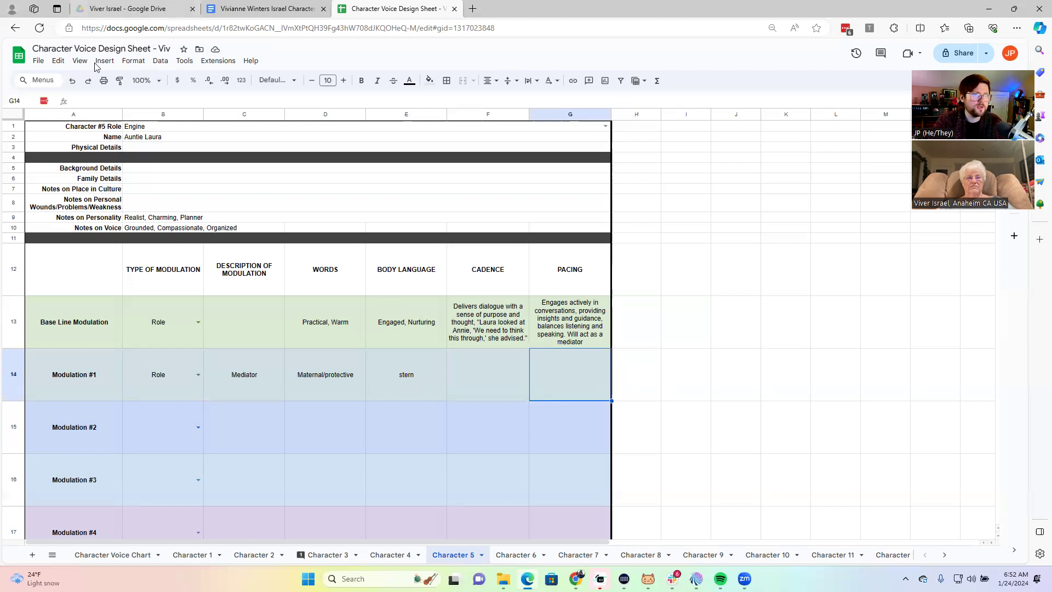
{"action": "left_click", "coordinate": [130, 98]}
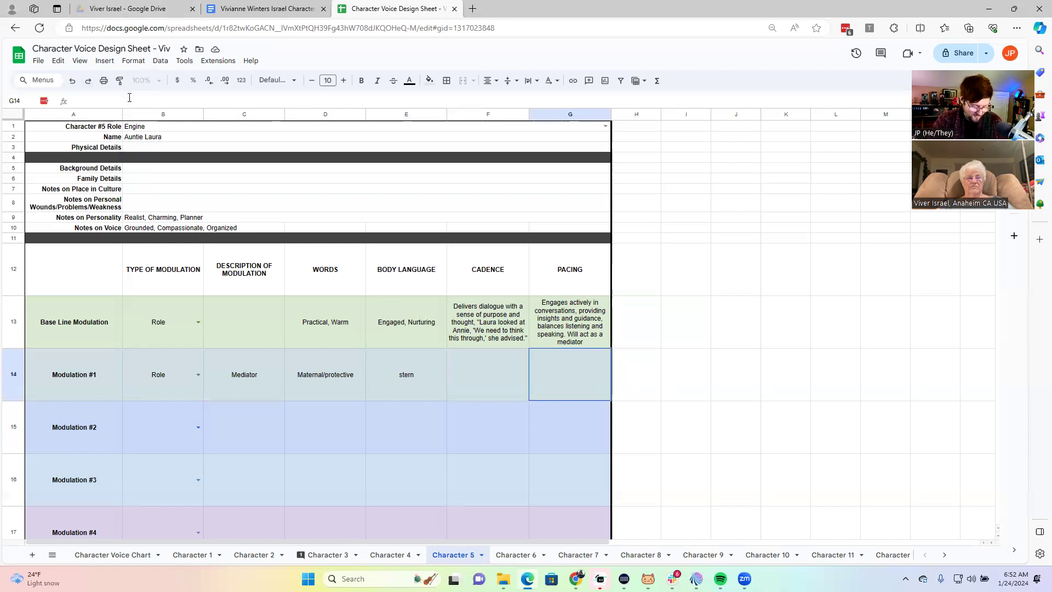
{"action": "type", "text": "encour"}
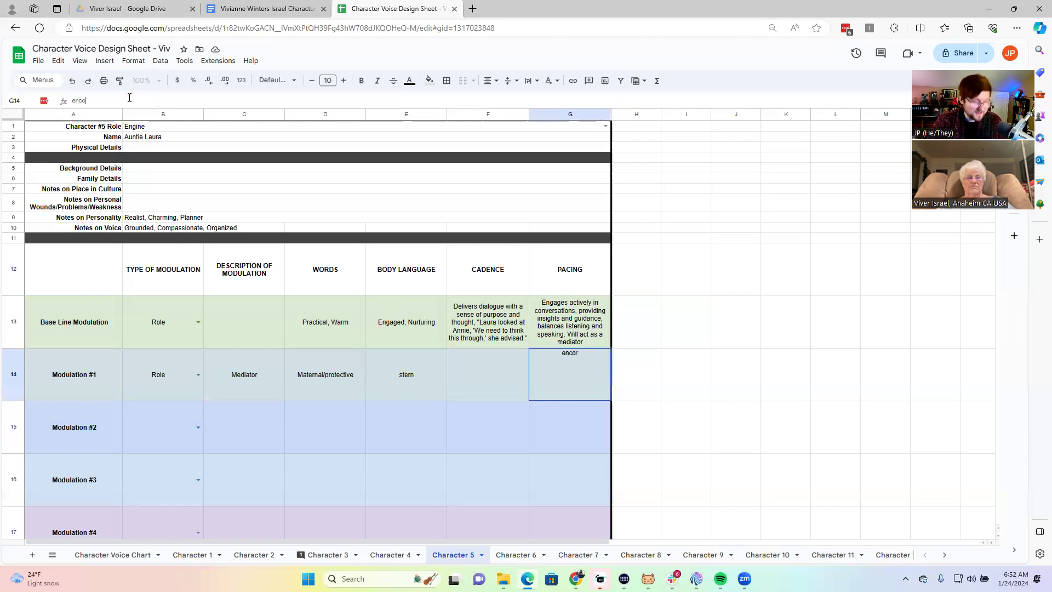
{"action": "type", "text": "age"}
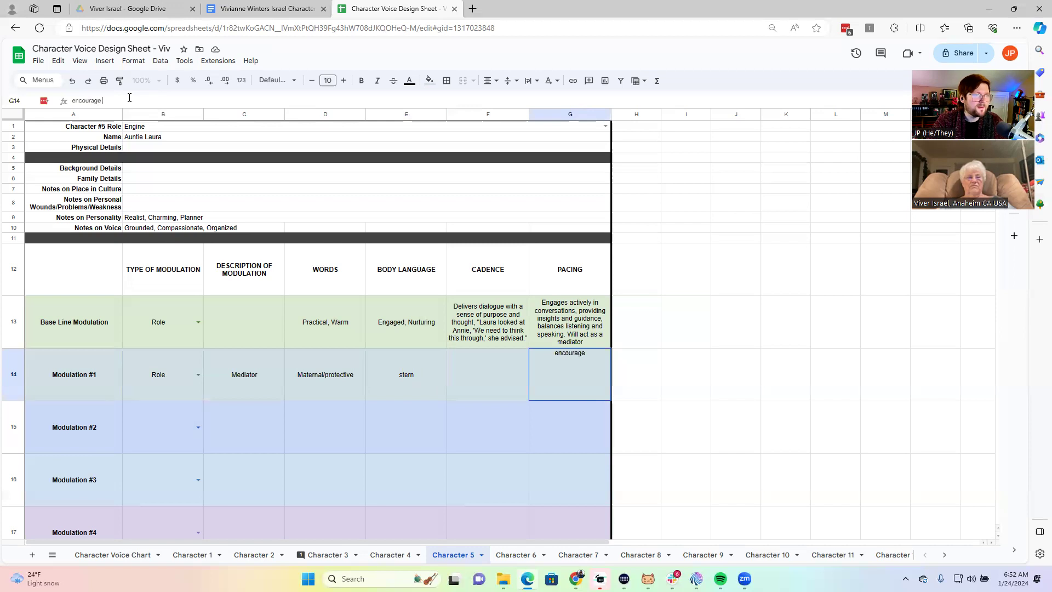
{"action": "type", "text": " balance"}
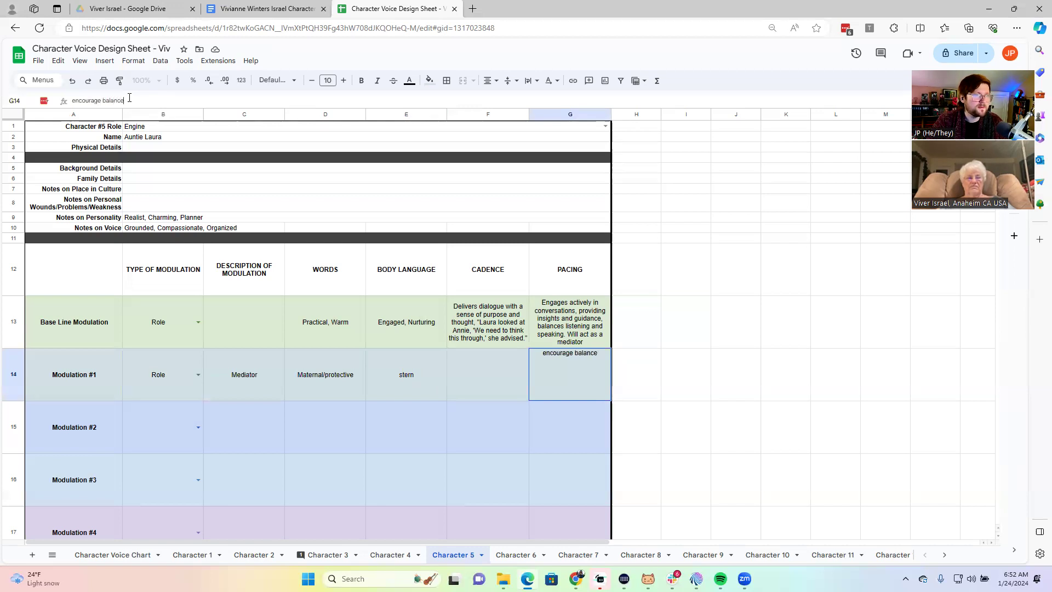
{"action": "type", "text": "d conv"}
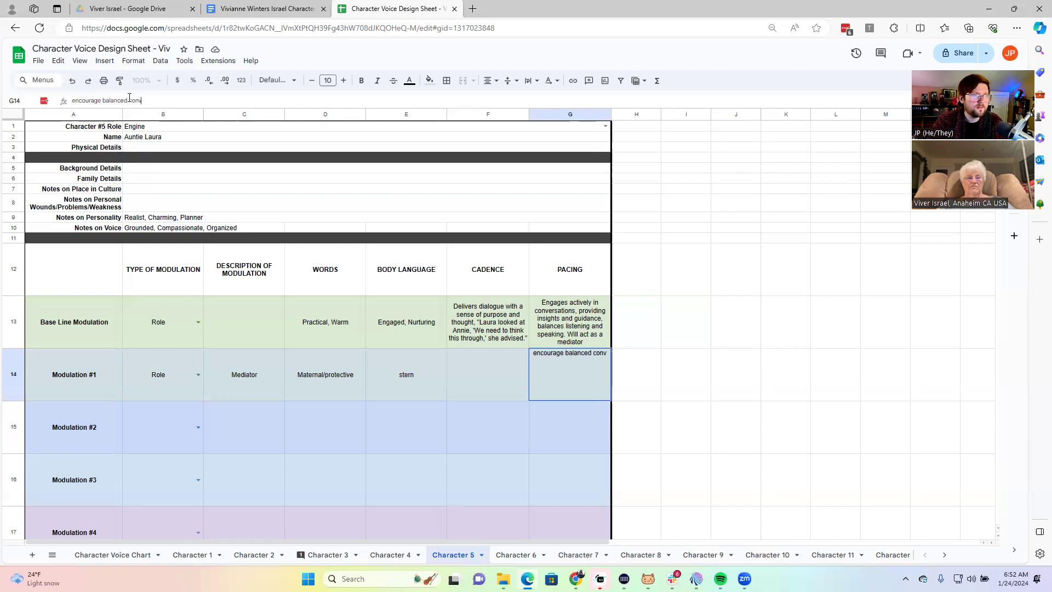
{"action": "type", "text": "ersation"}
{"action": "key", "text": "Return"}
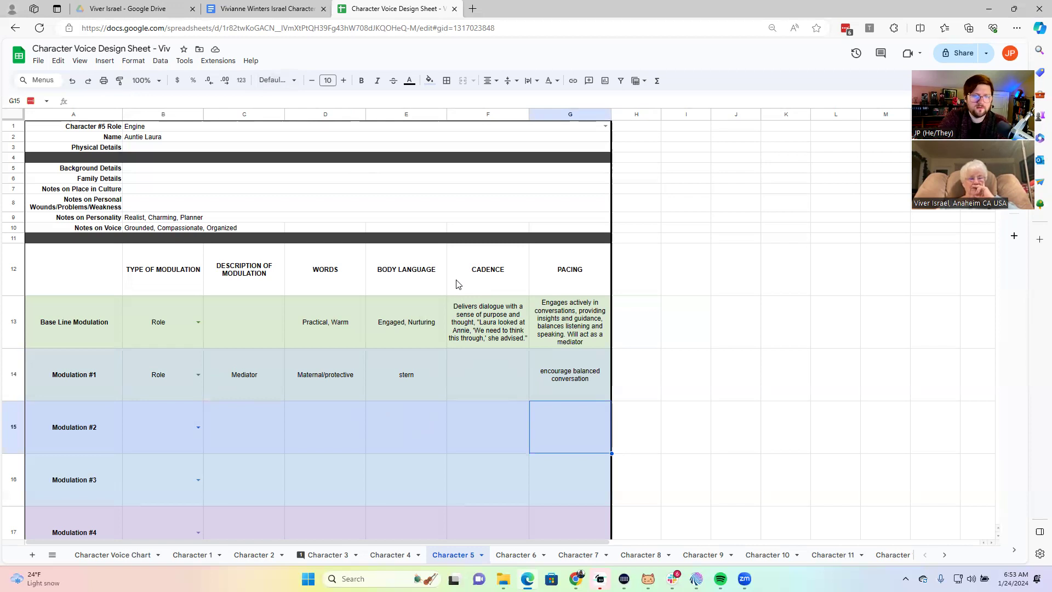
Step: Review BFF's words, body language, cadence and pacing in the baseline row of the Character 6 sheet
{"action": "left_click", "coordinate": [515, 554]}
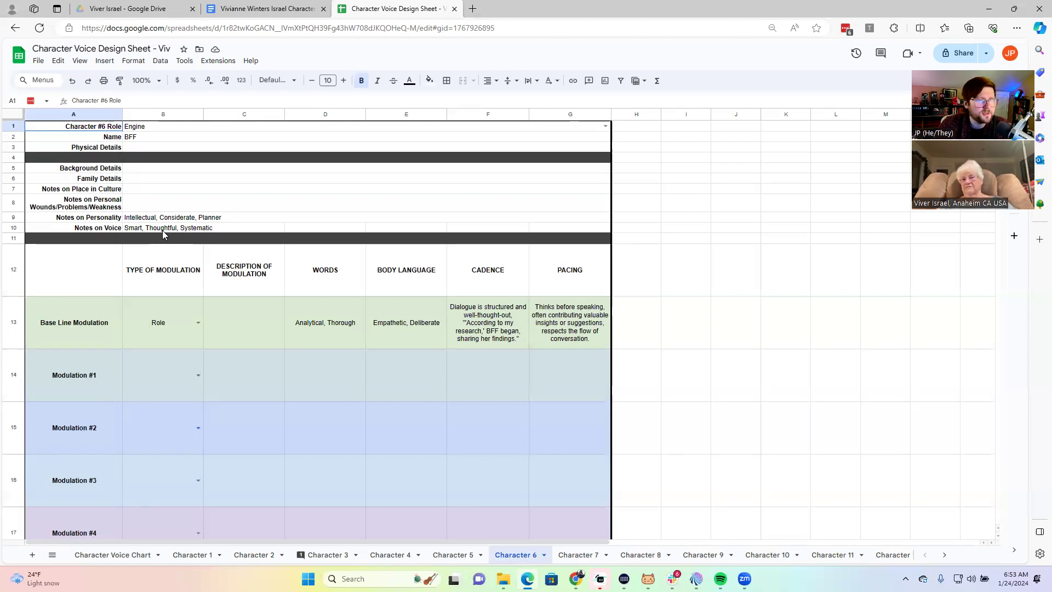
{"action": "left_click", "coordinate": [311, 339]}
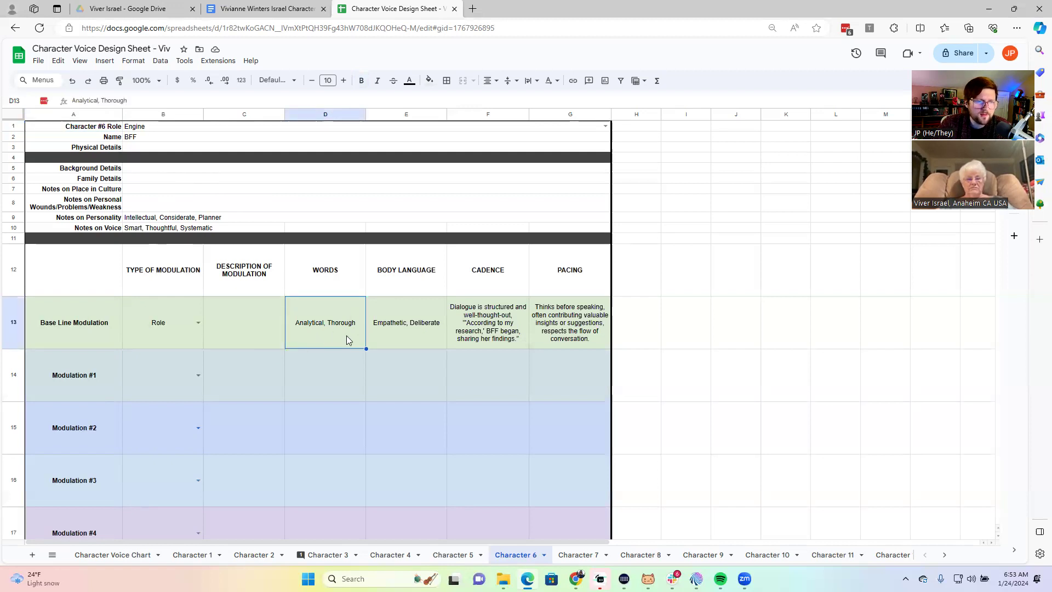
{"action": "left_click", "coordinate": [396, 334]}
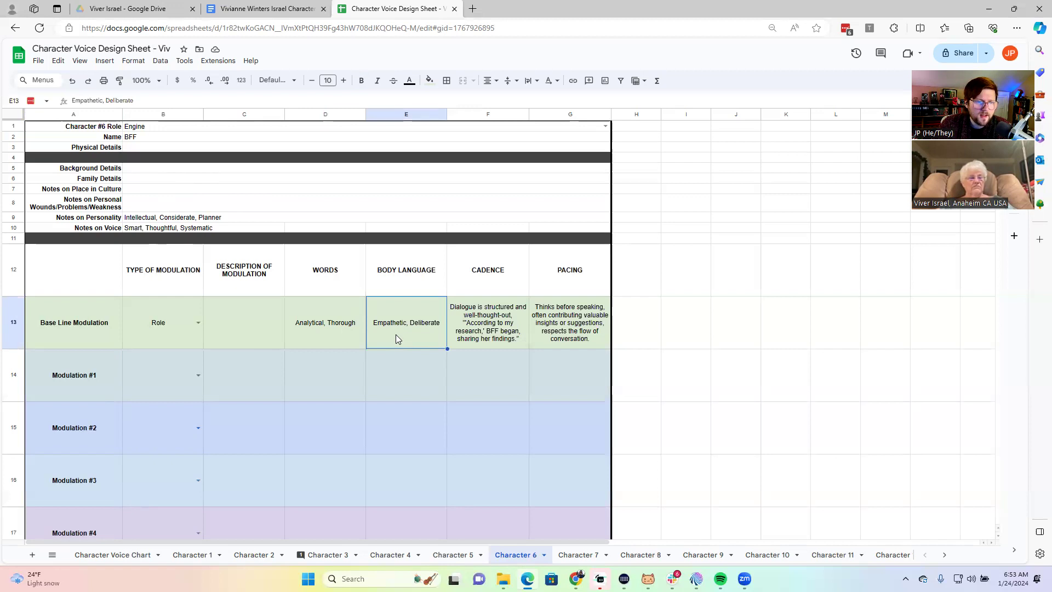
{"action": "left_click", "coordinate": [508, 340]}
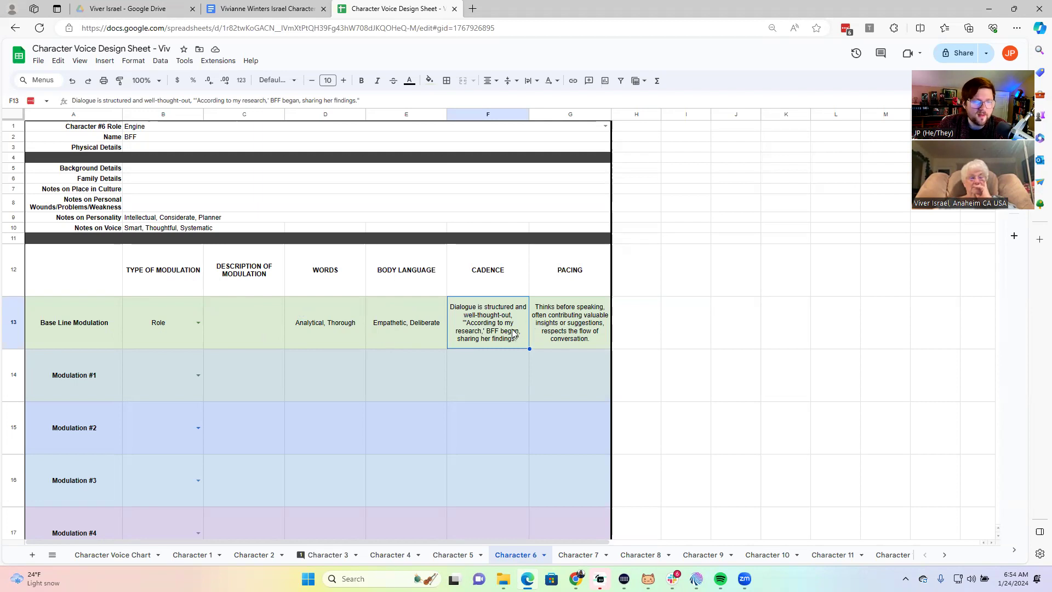
{"action": "left_click", "coordinate": [549, 328]}
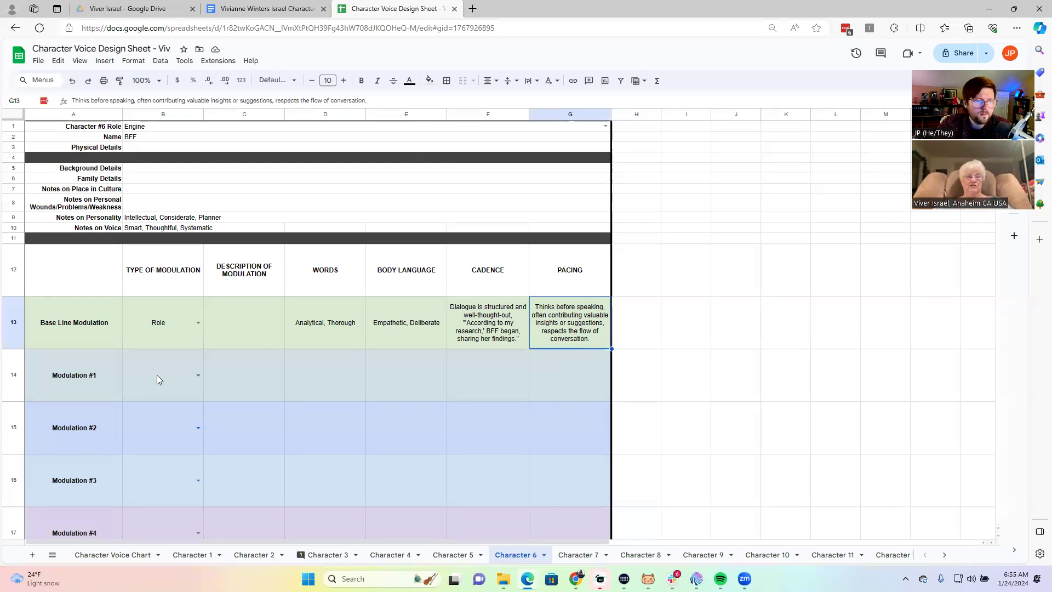
Step: Set BFF's Modulation #1 type to Circumstance and its description to "after divorce"
{"action": "left_click", "coordinate": [198, 374]}
{"action": "left_click", "coordinate": [159, 423]}
{"action": "left_click", "coordinate": [242, 378]}
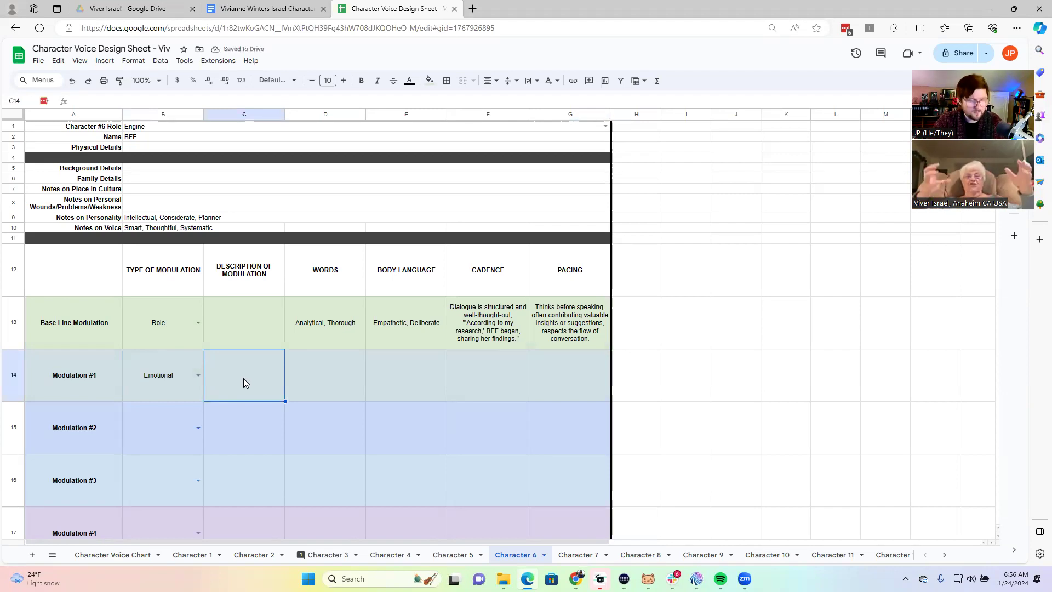
{"action": "left_click", "coordinate": [202, 375]}
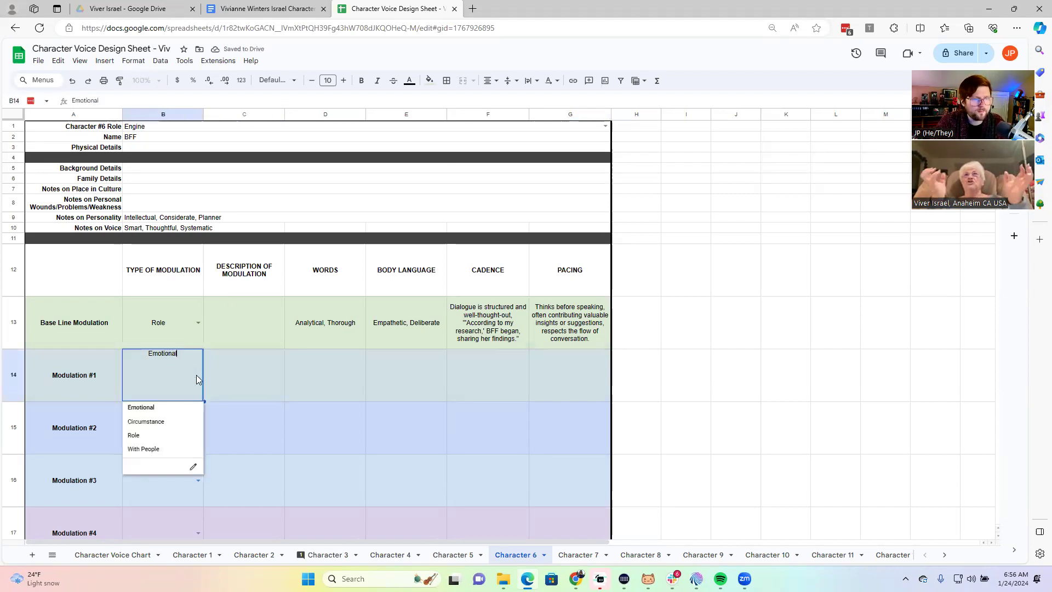
{"action": "left_click", "coordinate": [162, 421]}
{"action": "left_click", "coordinate": [260, 384]}
{"action": "type", "text": "af"}
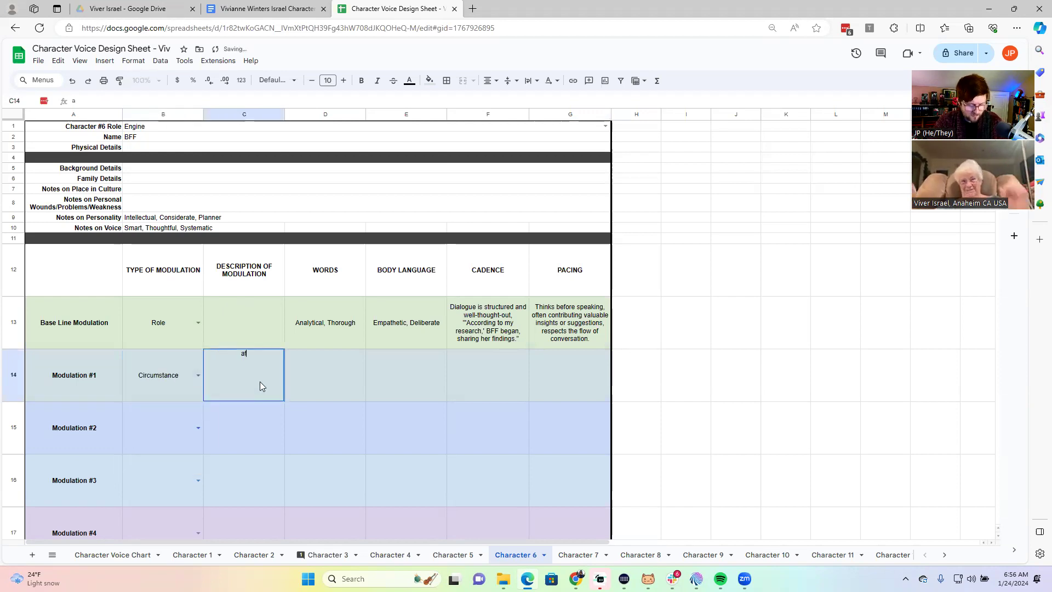
{"action": "type", "text": "ter divorce"}
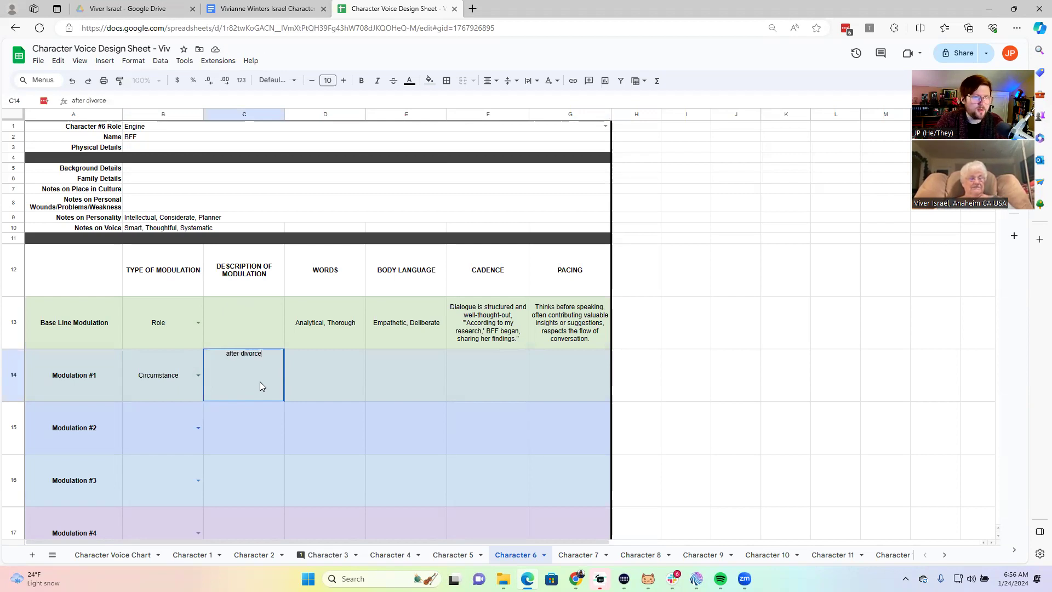
Step: Enter "thoughtful" as the words for BFF's Modulation #1, using the baseline row as reference
{"action": "left_click", "coordinate": [335, 381]}
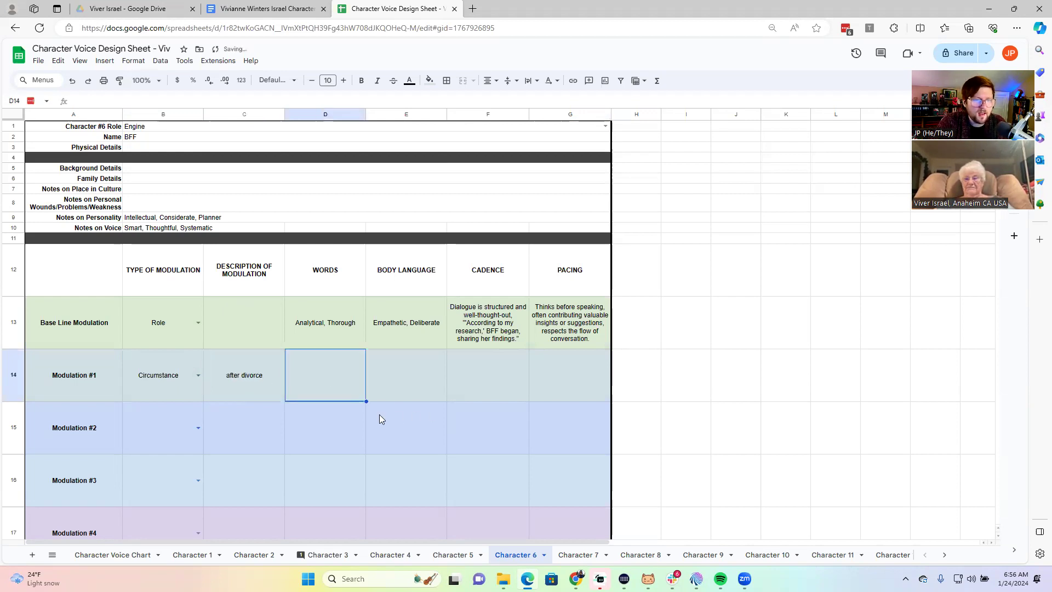
{"action": "left_click_drag", "start_coordinate": [323, 334], "coordinate": [572, 329]}
{"action": "left_click", "coordinate": [345, 390]}
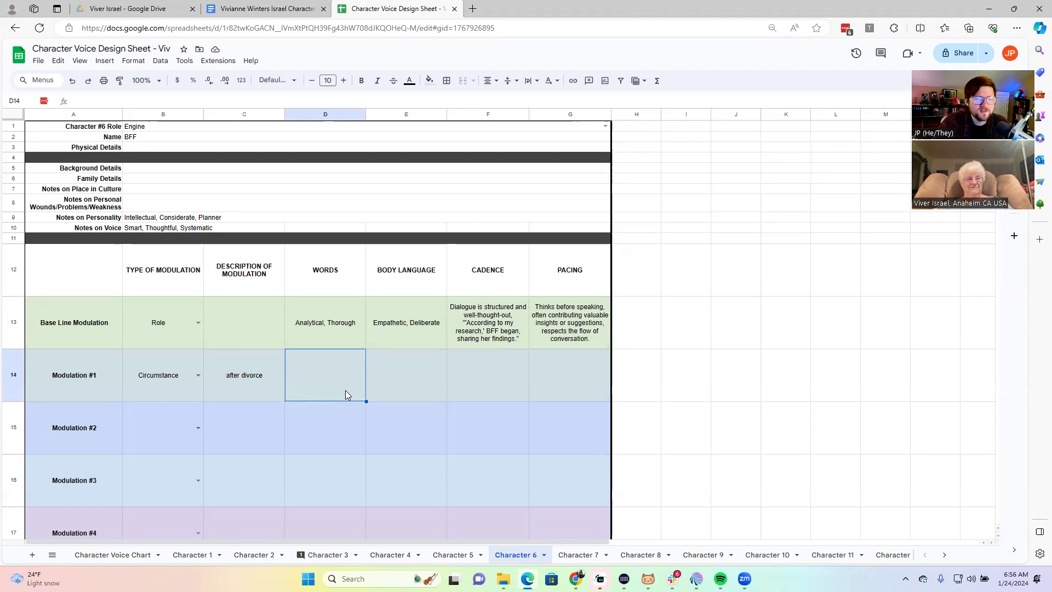
{"action": "double_click", "coordinate": [337, 377]}
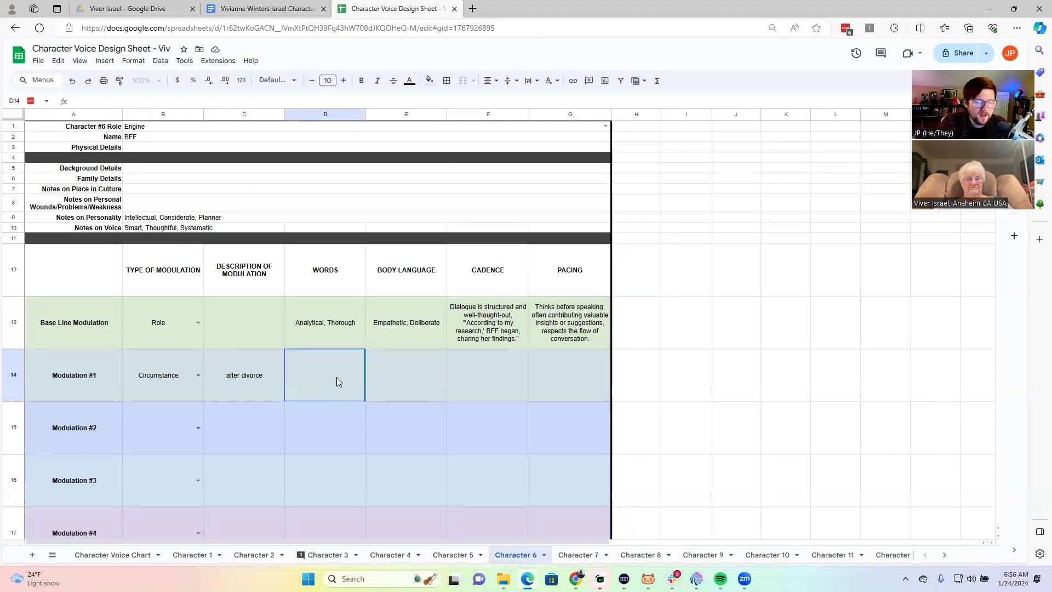
{"action": "left_click", "coordinate": [15, 394]}
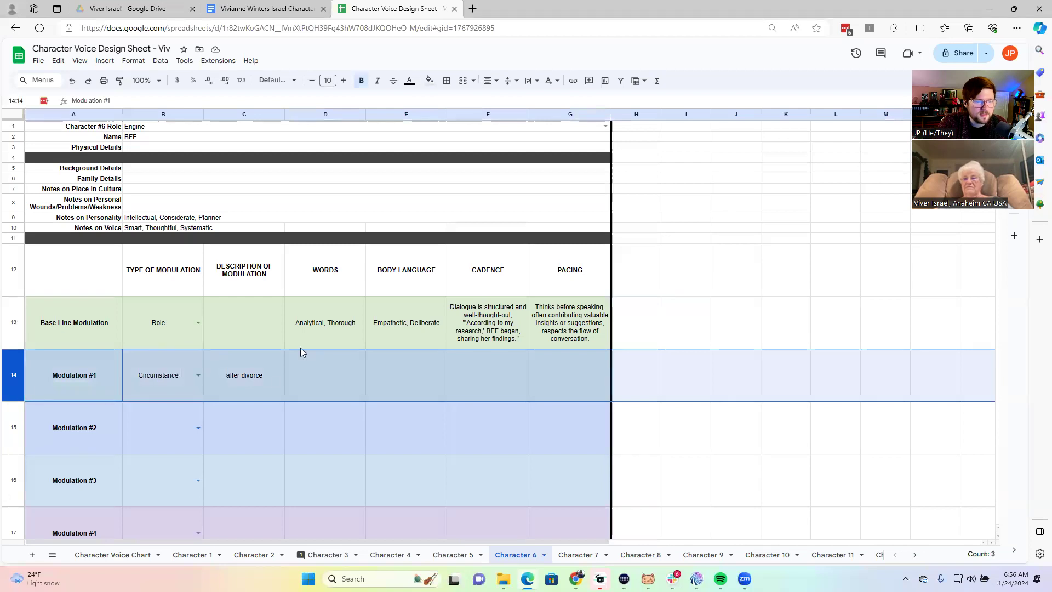
{"action": "left_click", "coordinate": [349, 375]}
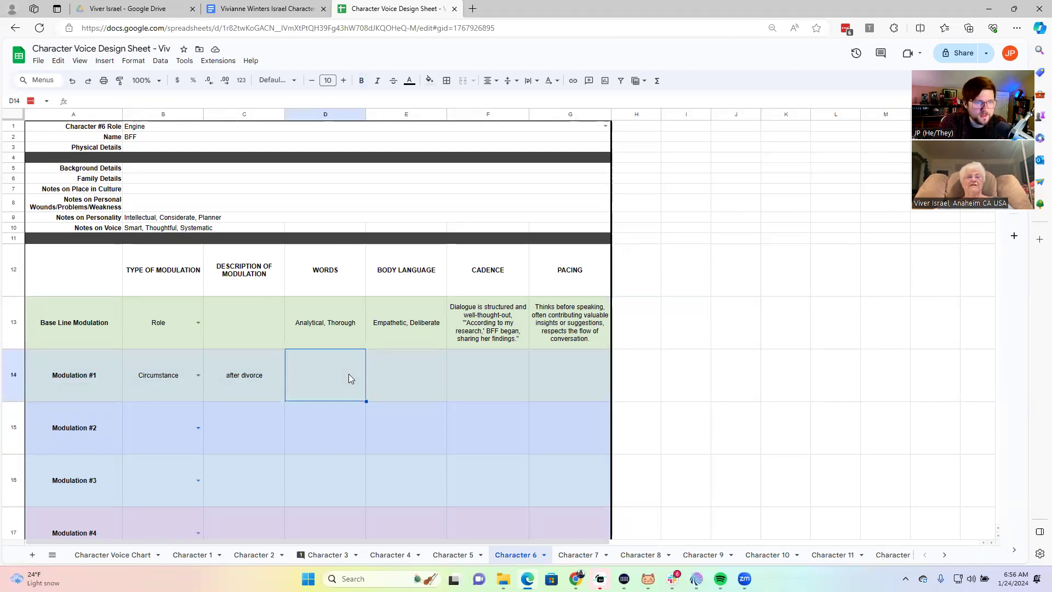
{"action": "double_click", "coordinate": [348, 373]}
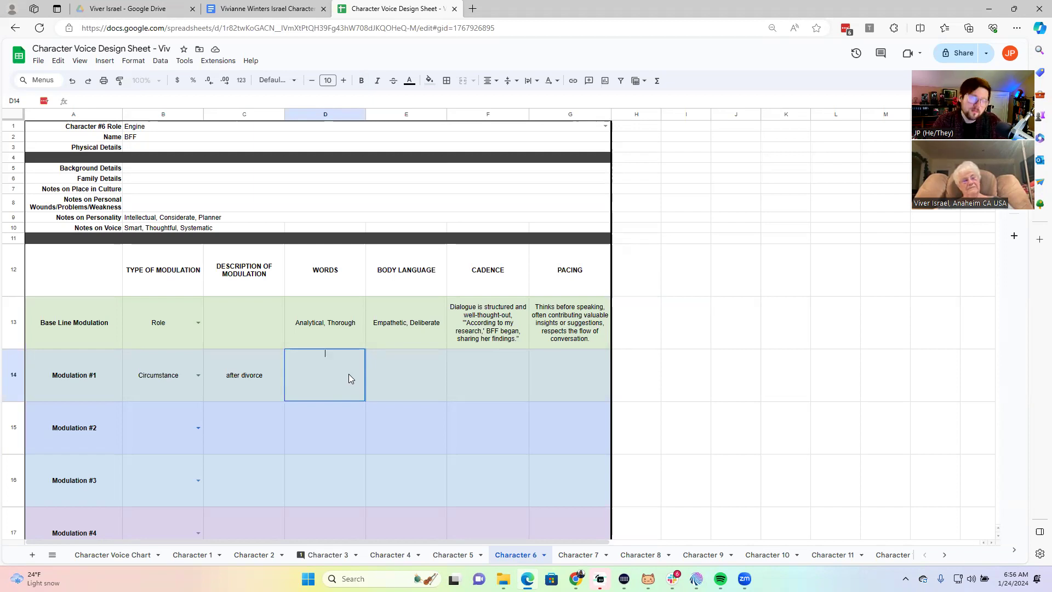
{"action": "type", "text": "thought"}
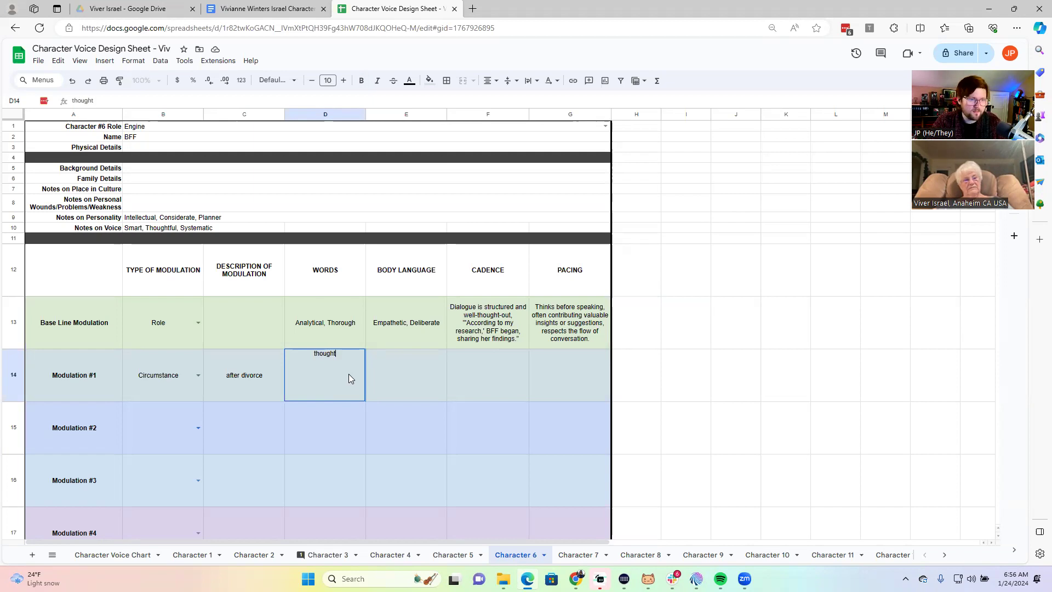
{"action": "type", "text": "sful"}
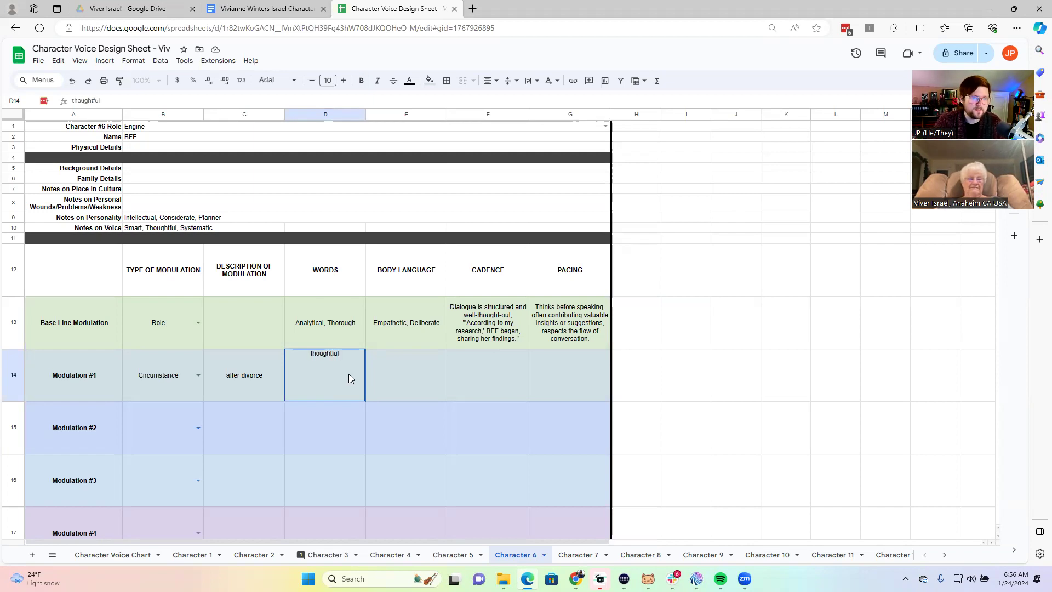
Step: Enter "hesitancy" as the cadence for BFF's Modulation #1
{"action": "left_click", "coordinate": [495, 385]}
{"action": "double_click", "coordinate": [489, 369]}
{"action": "left_click", "coordinate": [444, 432]}
{"action": "left_click", "coordinate": [499, 385]}
{"action": "type", "text": "hesitancy"}
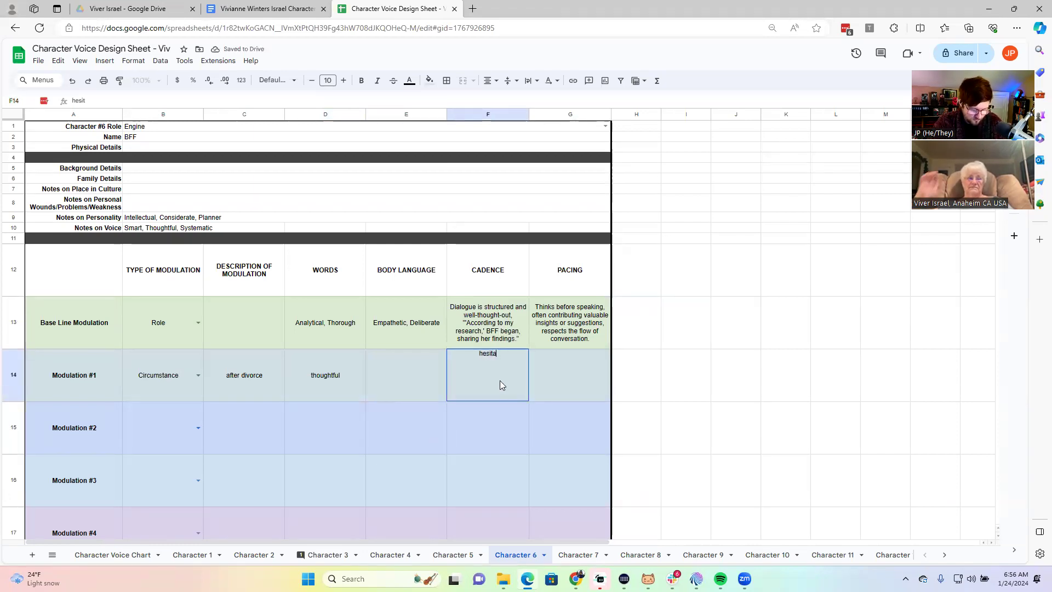
Step: Check BFF's baseline body language against the body language and pacing cells of Modulation #1
{"action": "left_click", "coordinate": [567, 367]}
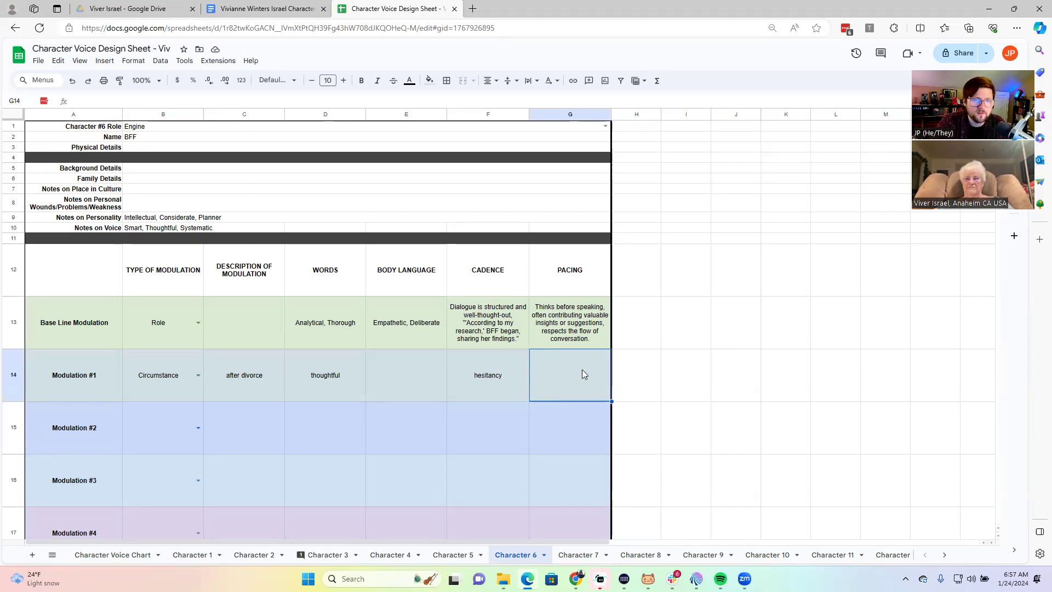
{"action": "left_click", "coordinate": [398, 338]}
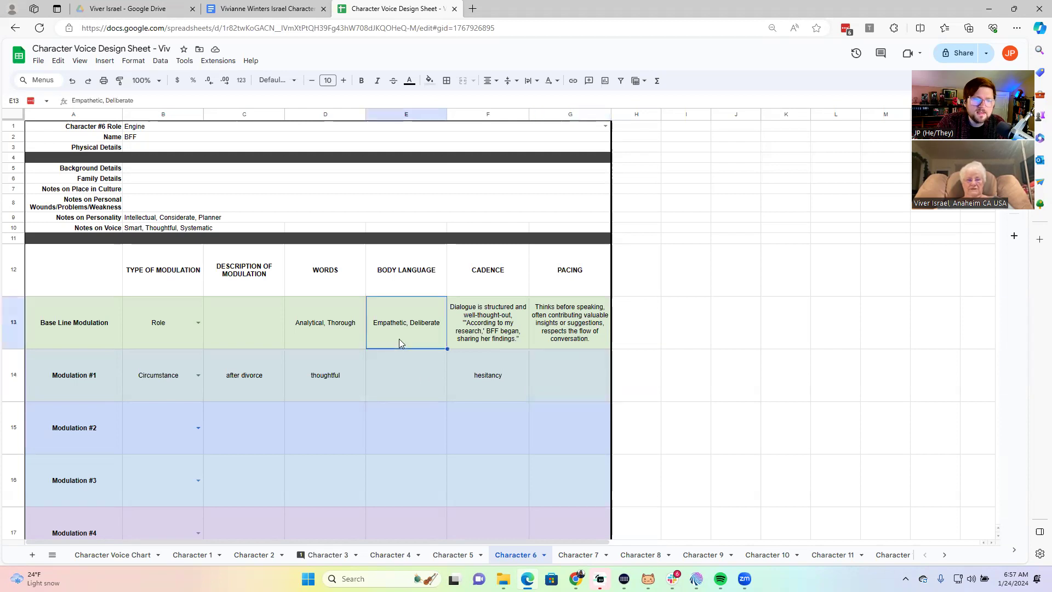
{"action": "left_click", "coordinate": [399, 368]}
{"action": "left_click", "coordinate": [553, 380]}
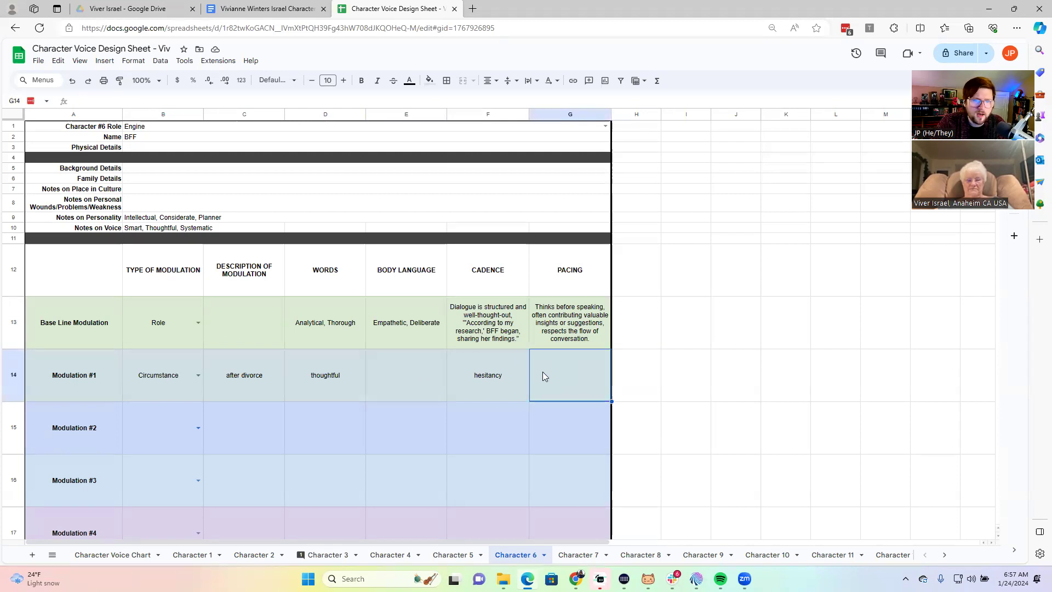
Step: Enter "listener role" as the pacing for BFF's Modulation #1
{"action": "double_click", "coordinate": [543, 372]}
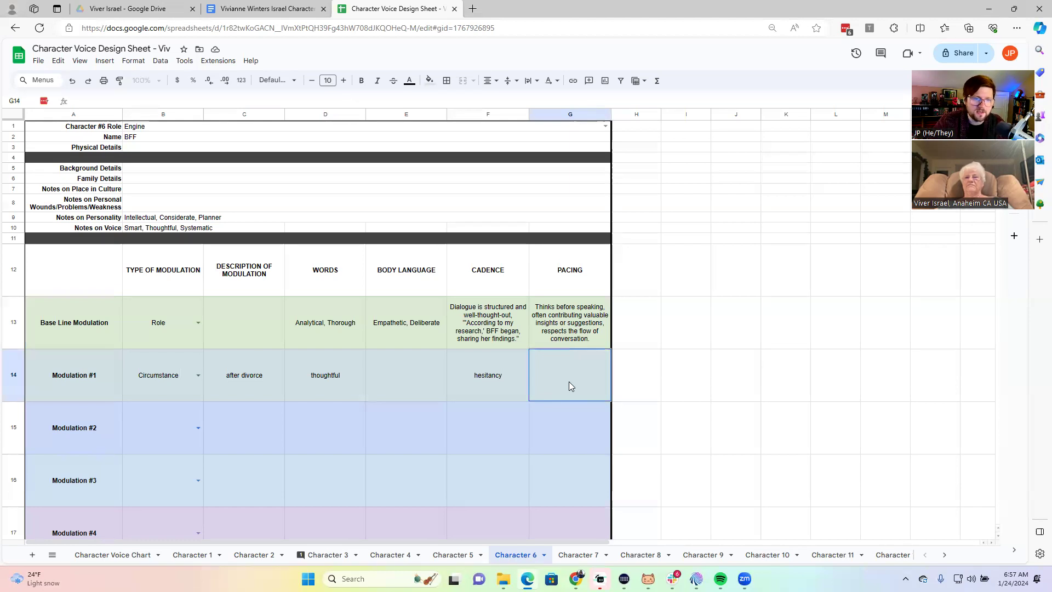
{"action": "type", "text": "lister"}
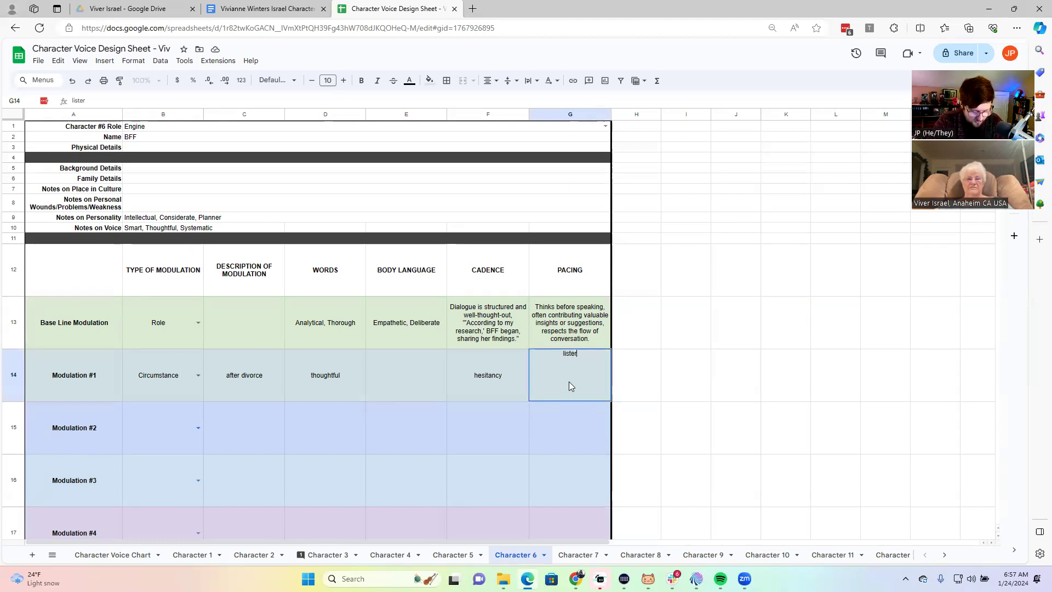
{"action": "key", "text": "BackSpace"}
{"action": "type", "text": "ner"}
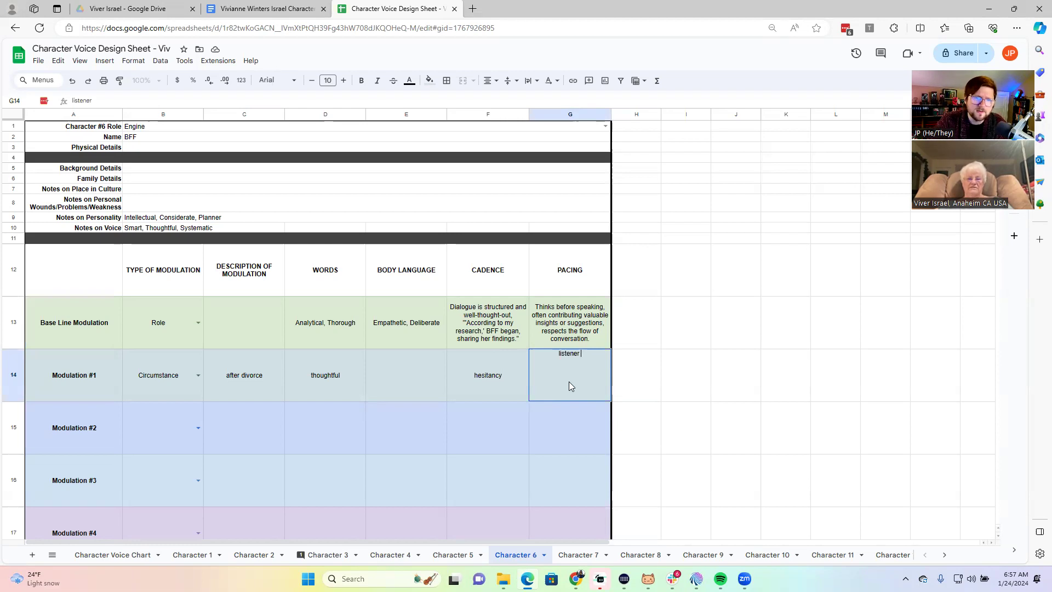
{"action": "type", "text": "role"}
{"action": "key", "text": "Return"}
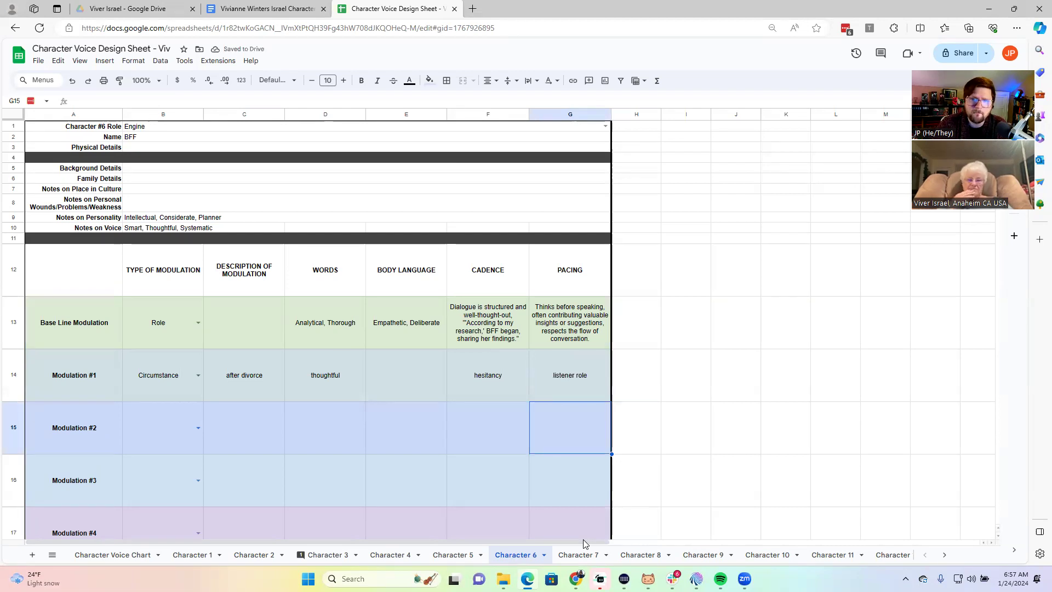
Step: Add "Skeptical" to the baseline words on Best Guy Pal's Character 7 sheet
{"action": "left_click", "coordinate": [570, 555]}
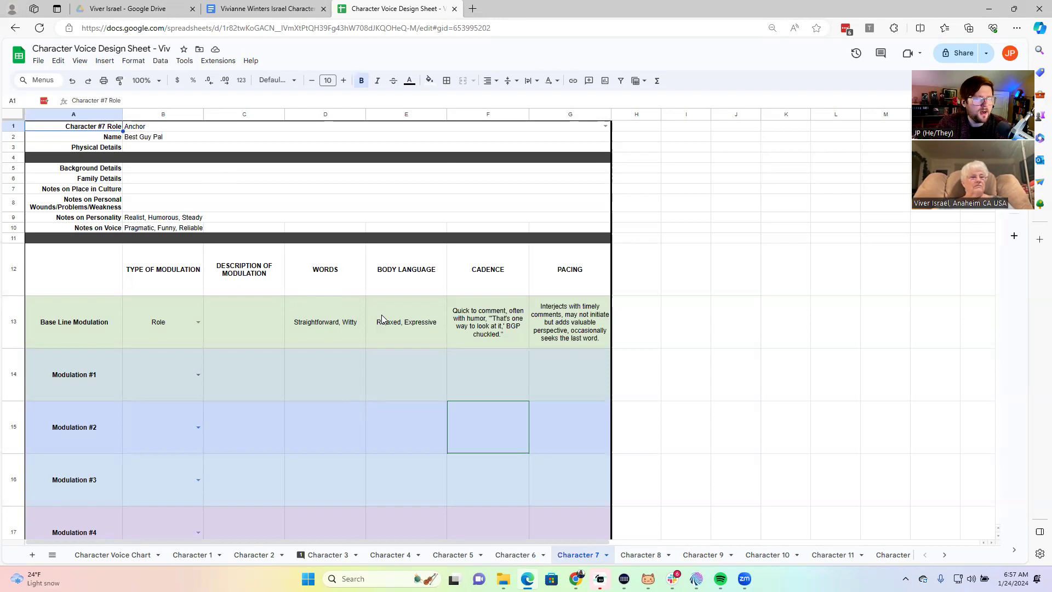
{"action": "left_click", "coordinate": [316, 323]}
{"action": "double_click", "coordinate": [318, 327]}
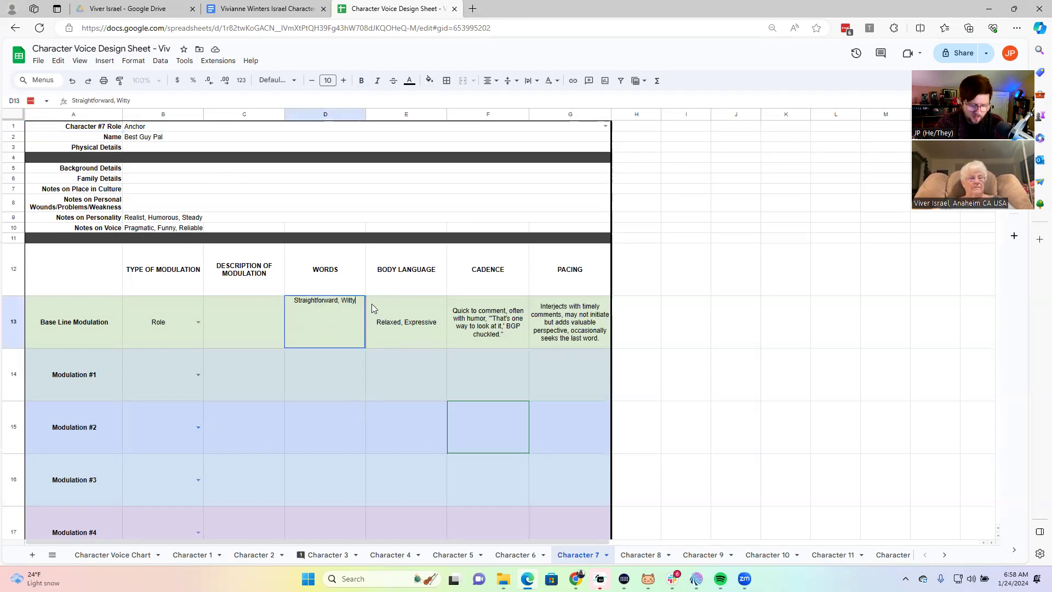
{"action": "type", "text": ", Sket"}
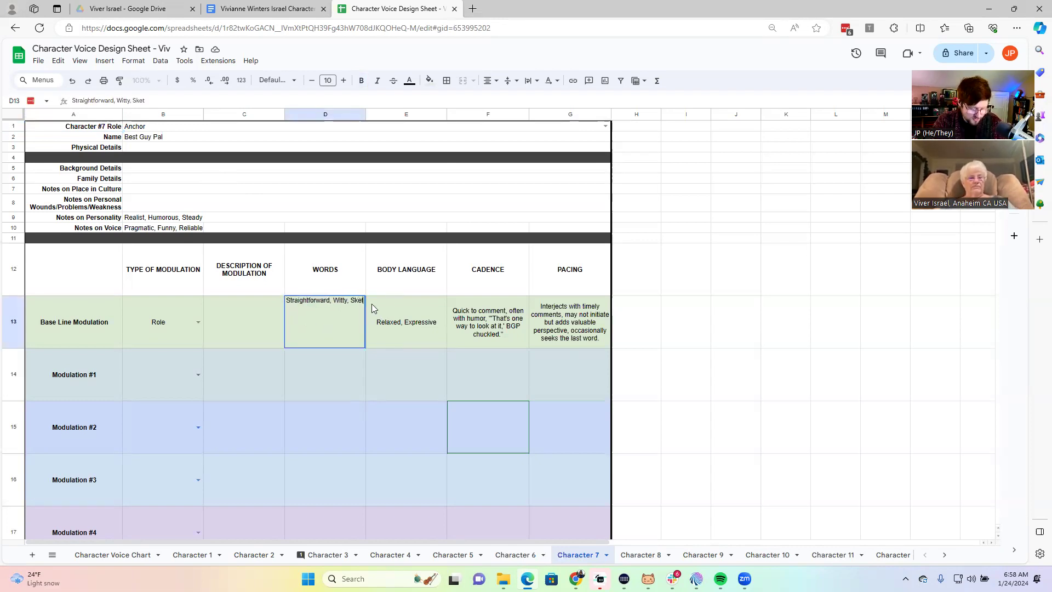
{"action": "key", "text": "BackSpace"}
{"action": "type", "text": "p"}
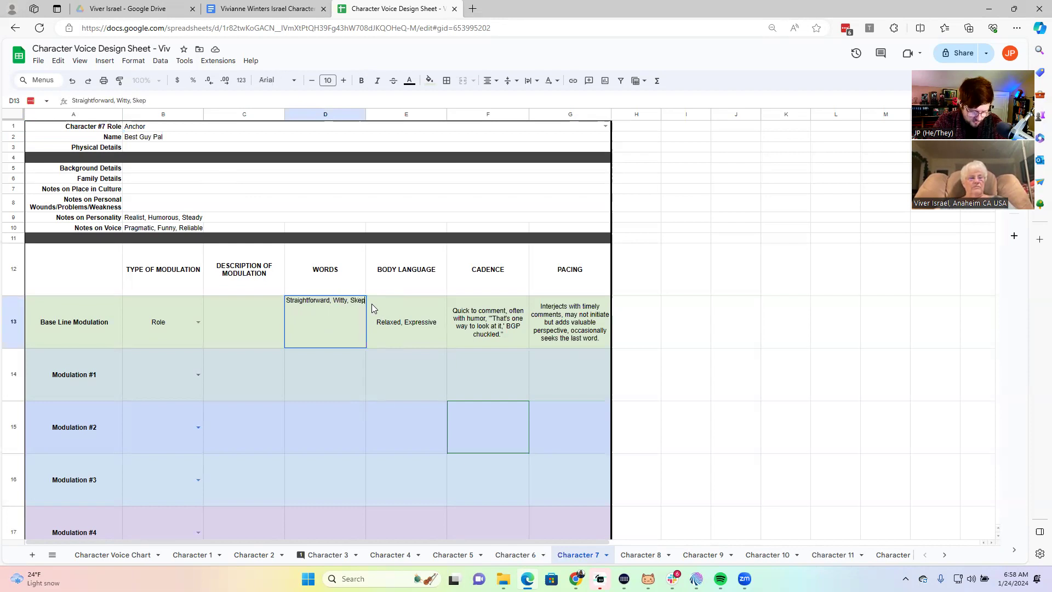
{"action": "type", "text": "tical"}
{"action": "key", "text": "Return"}
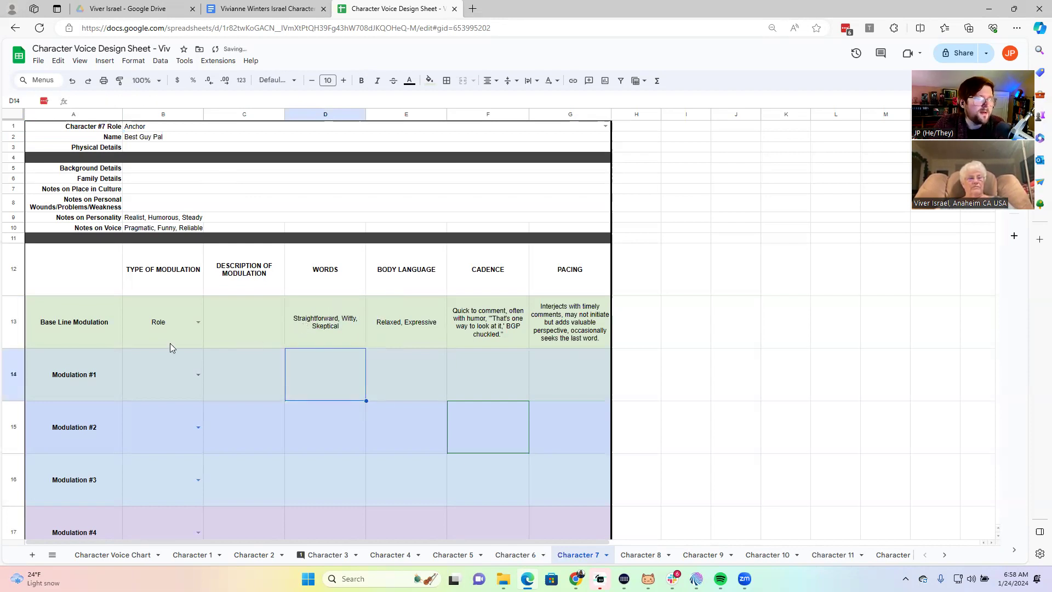
Step: Review Best Guy Pal's personality and voice notes, role, baseline words and body language, and compare with BFF's sheet
{"action": "left_click", "coordinate": [219, 218]}
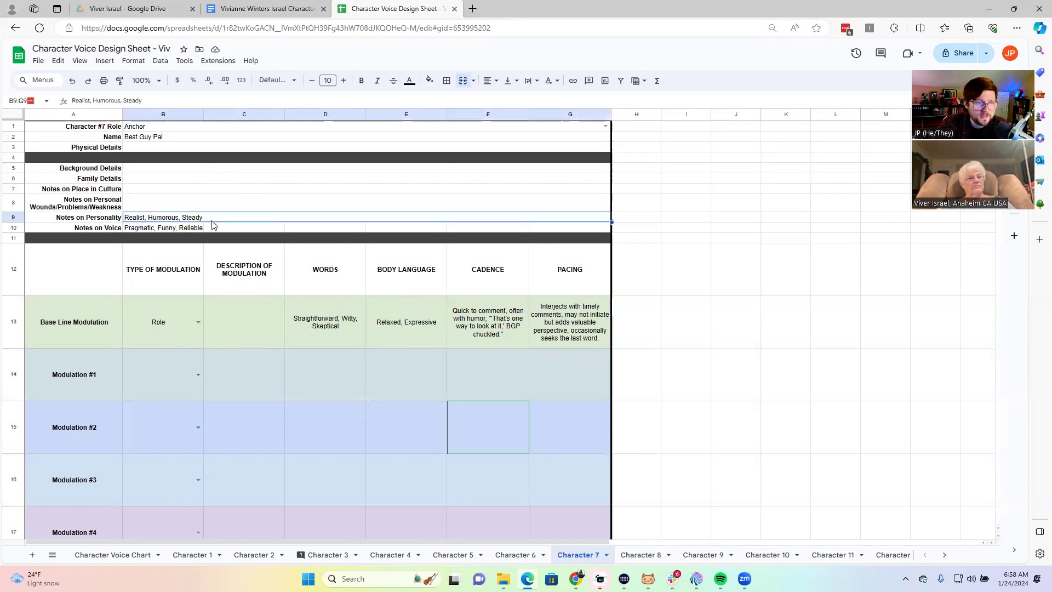
{"action": "left_click", "coordinate": [188, 230]}
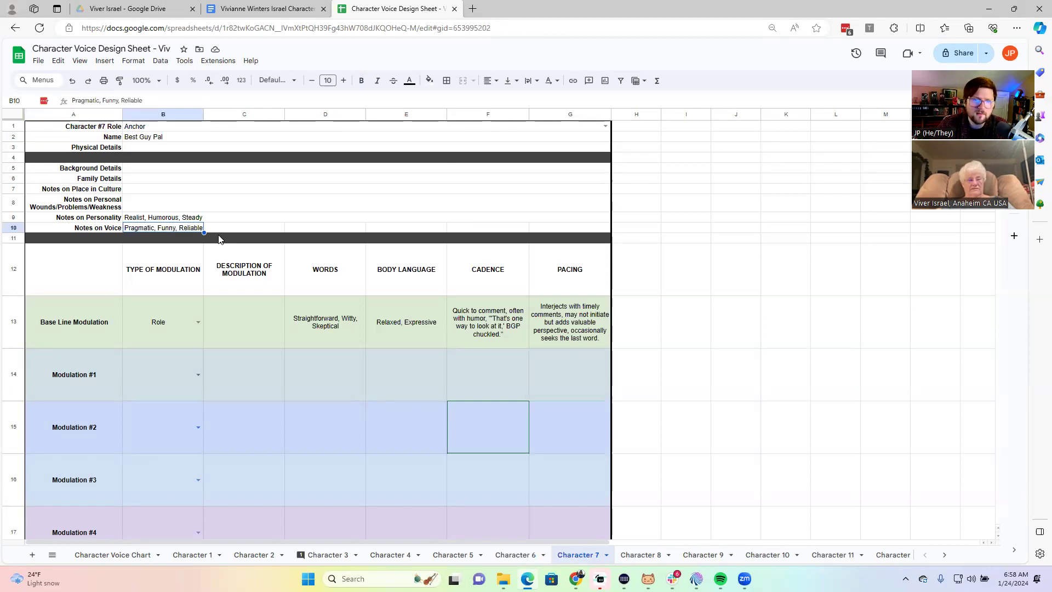
{"action": "left_click", "coordinate": [336, 328]}
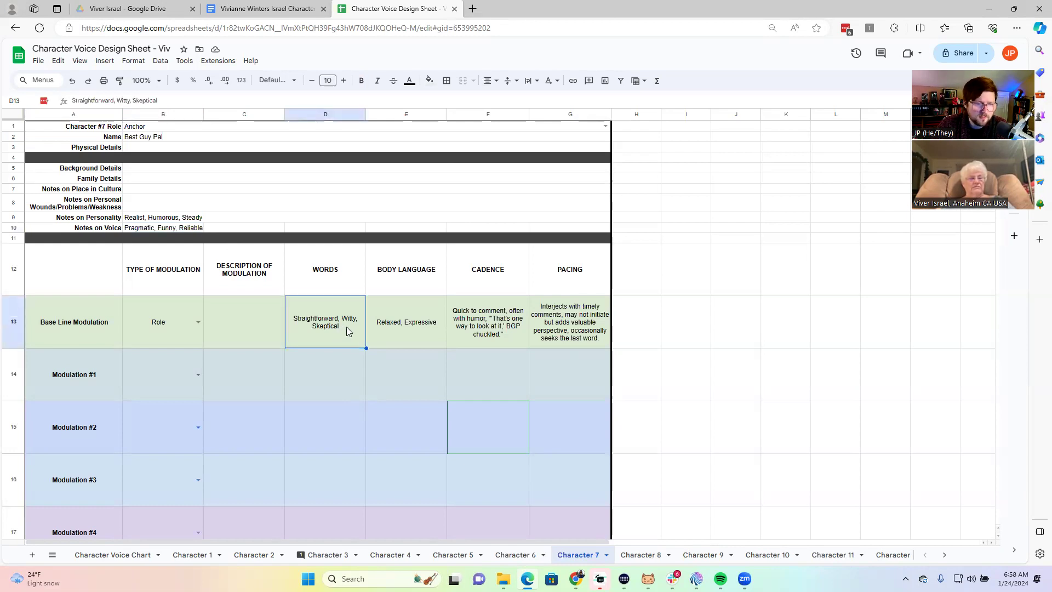
{"action": "left_click", "coordinate": [405, 331]}
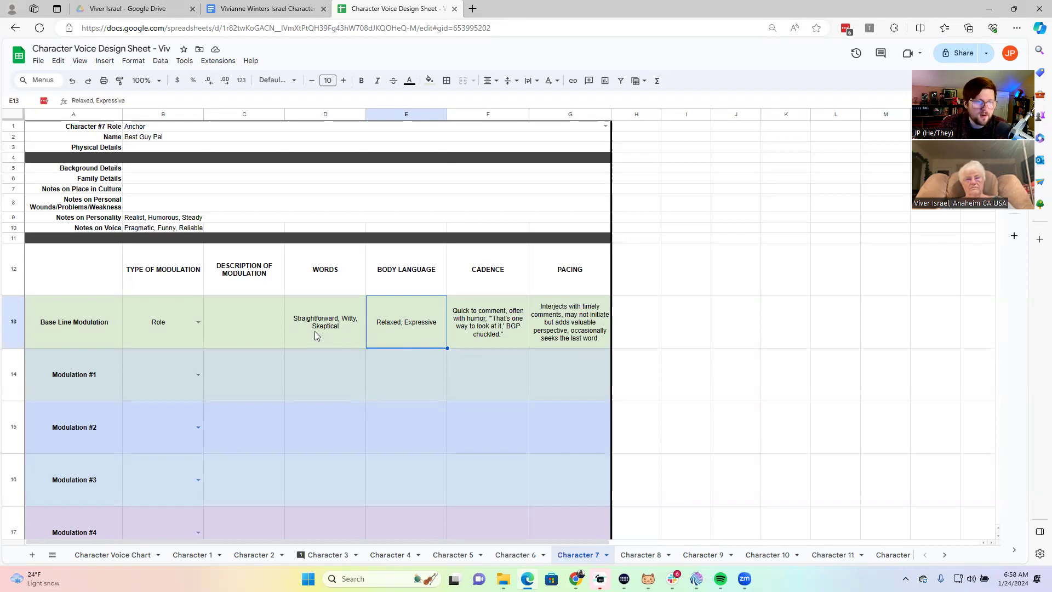
{"action": "left_click", "coordinate": [146, 128]}
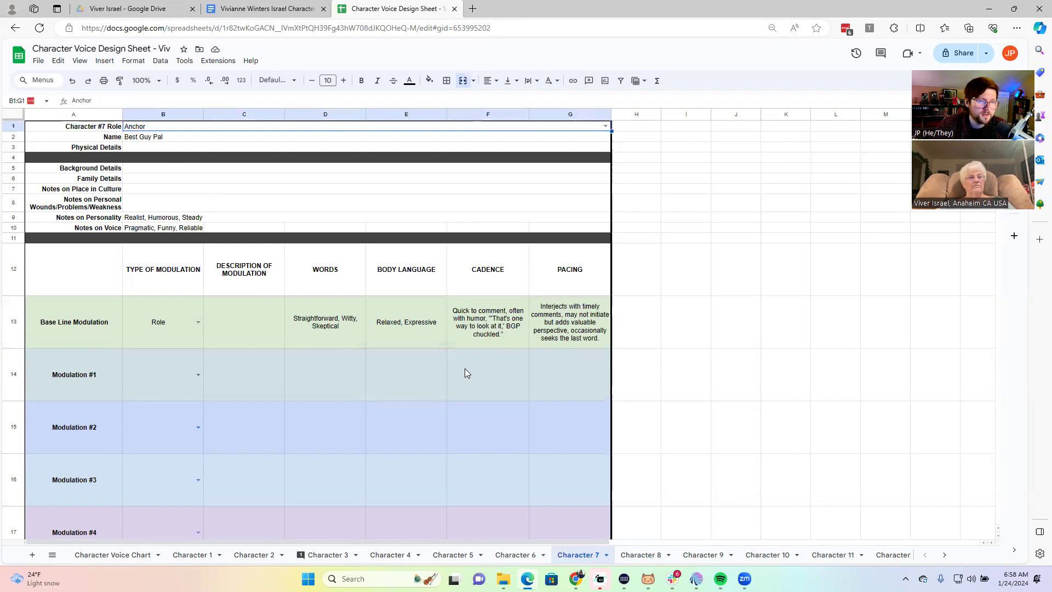
{"action": "left_click", "coordinate": [396, 340]}
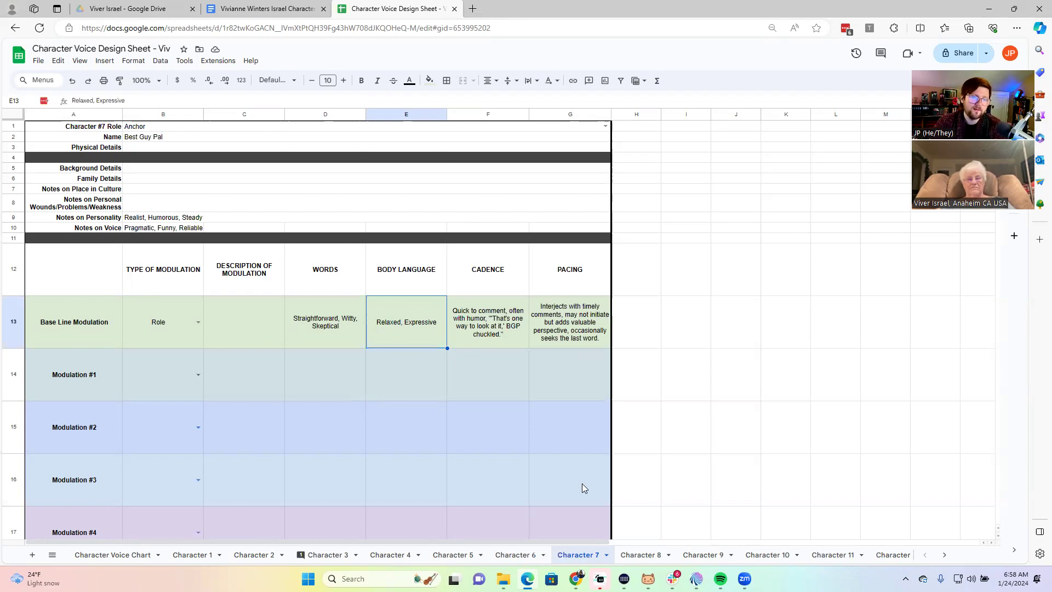
{"action": "left_click", "coordinate": [541, 555]}
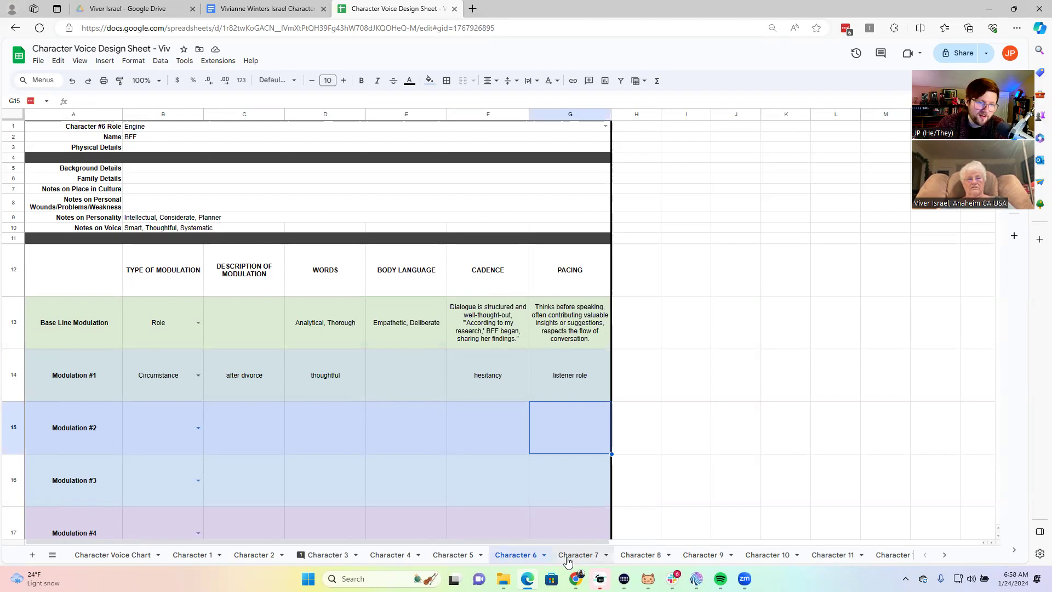
{"action": "left_click", "coordinate": [568, 557]}
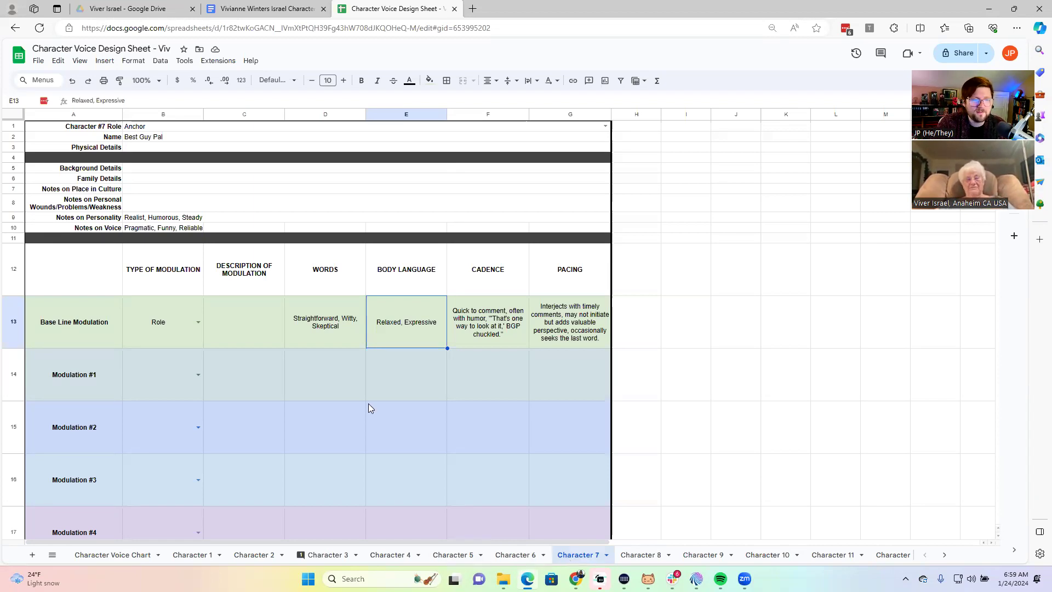
Step: Read through Best Guy Pal's baseline words, body language, cadence and pacing
{"action": "left_click", "coordinate": [320, 323]}
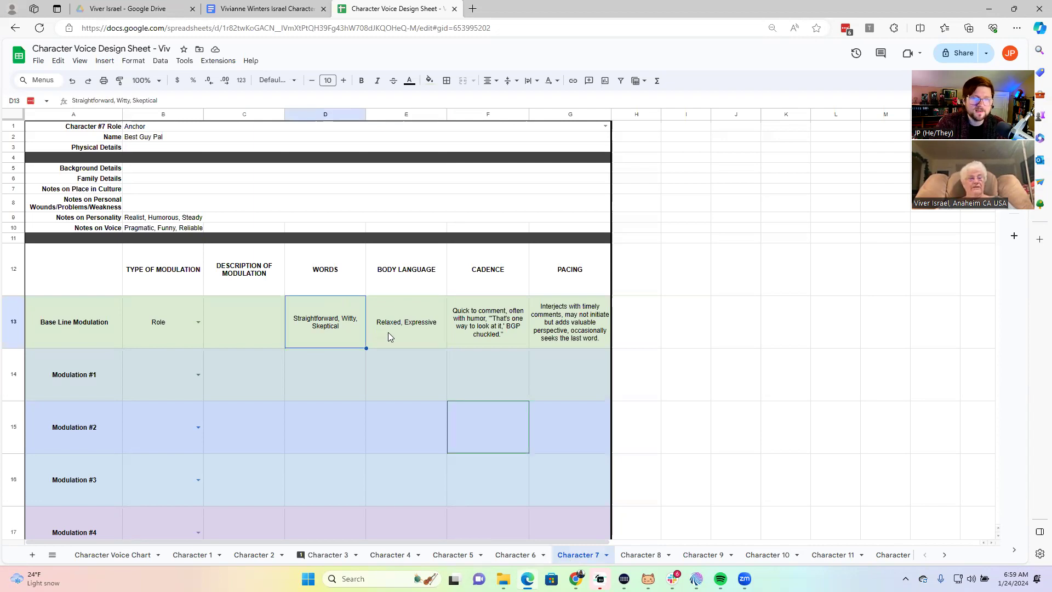
{"action": "left_click", "coordinate": [436, 331]}
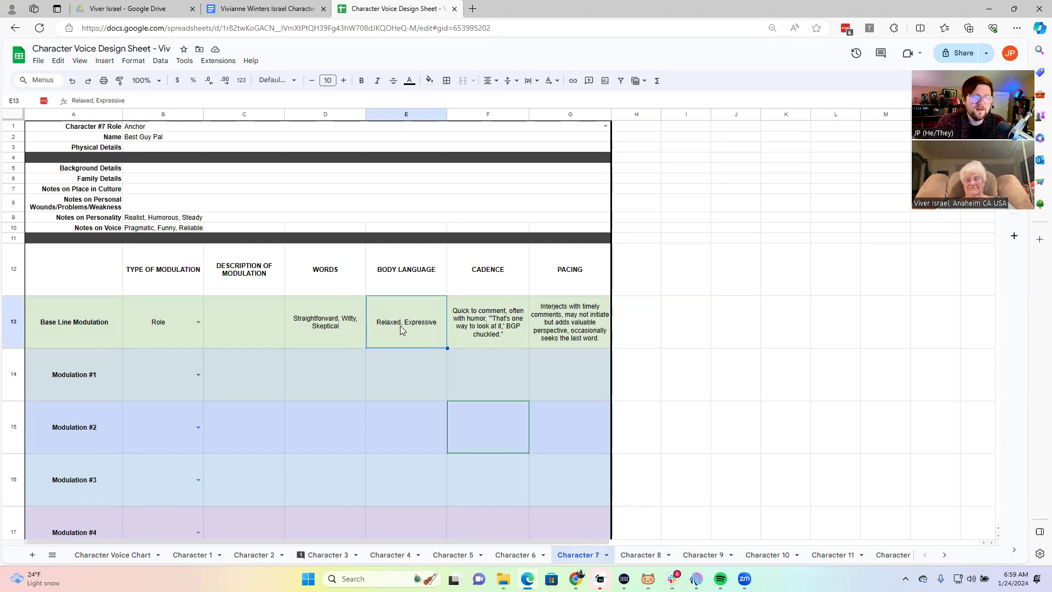
{"action": "left_click", "coordinate": [476, 327]}
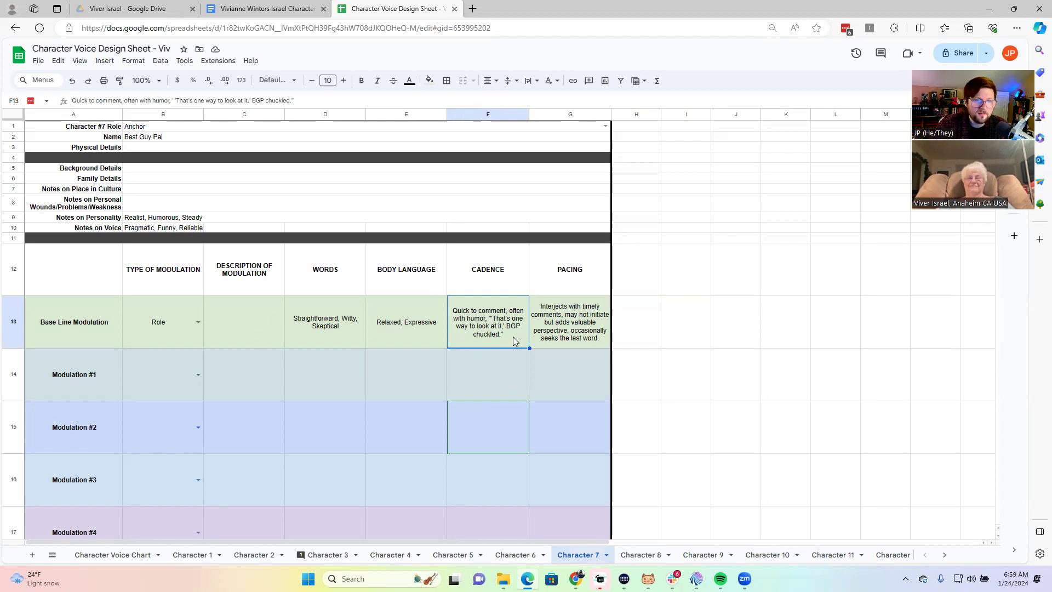
{"action": "left_click", "coordinate": [548, 334]}
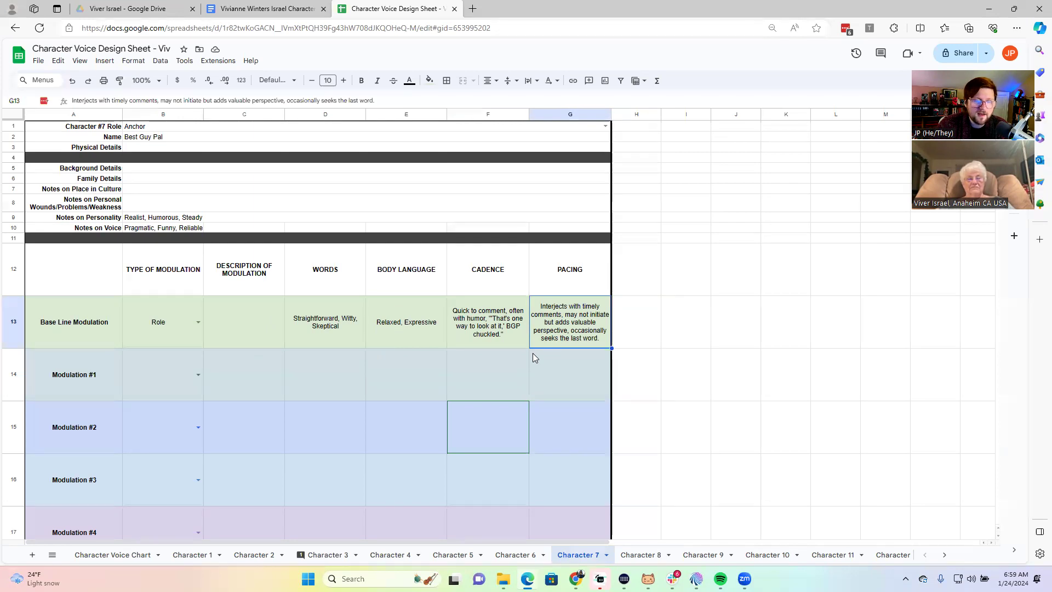
Step: Reword Best Guy Pal's baseline pacing to "Interjects with timely comments, initiate conversations, occasionally seeks the last word."
{"action": "double_click", "coordinate": [594, 316]}
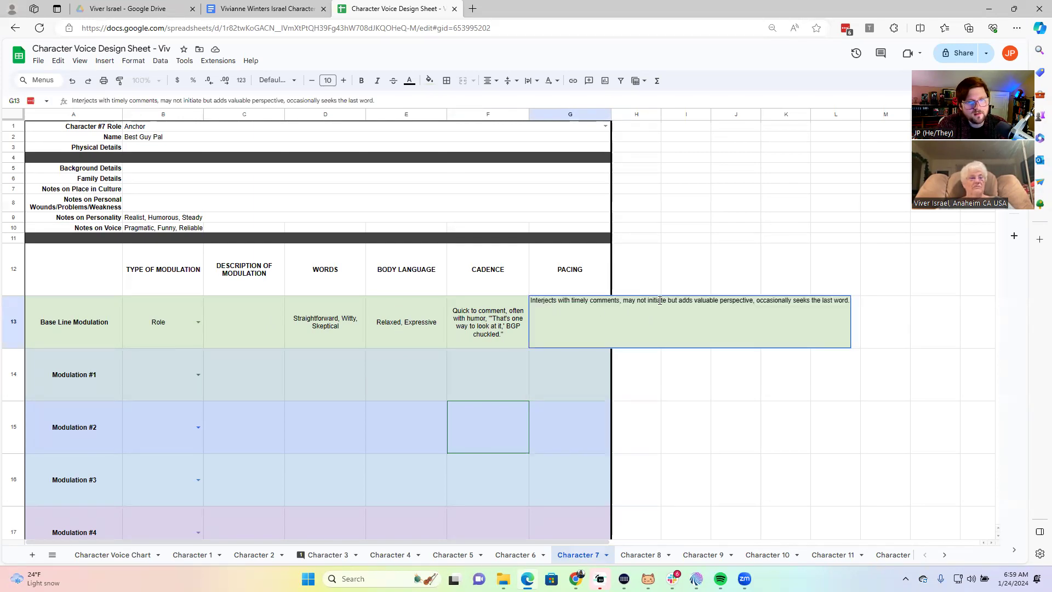
{"action": "left_click", "coordinate": [621, 302]}
{"action": "left_click_drag", "start_coordinate": [622, 302], "coordinate": [648, 303]}
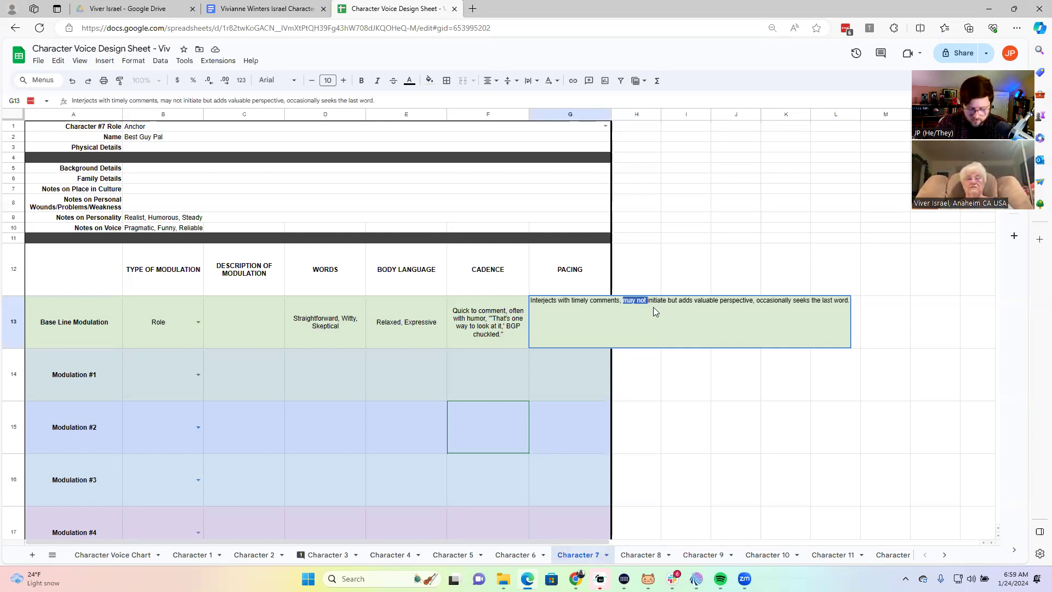
{"action": "key", "text": "BackSpace"}
{"action": "left_click", "coordinate": [640, 300]}
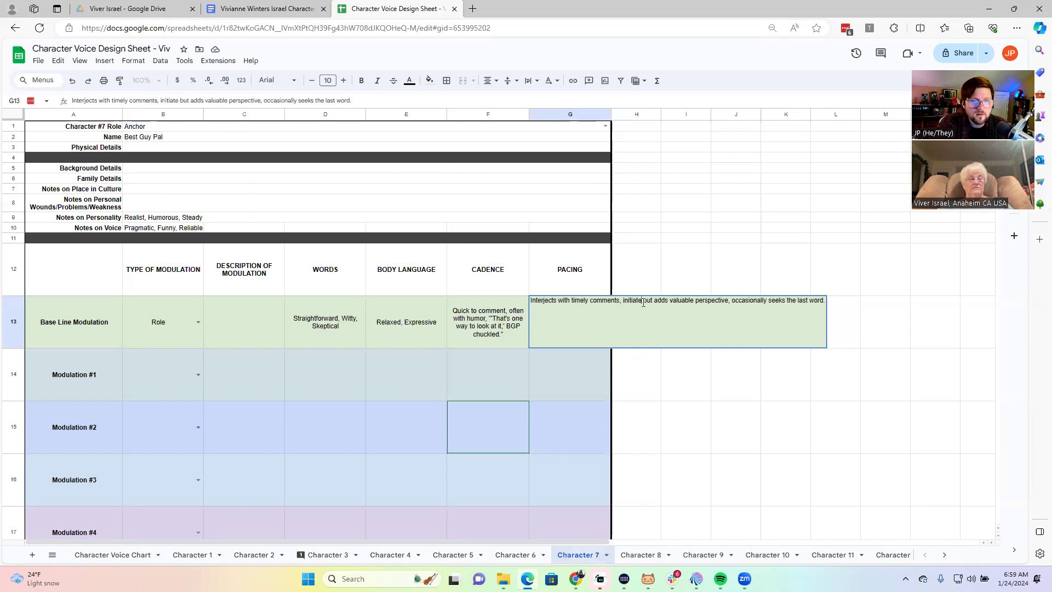
{"action": "type", "text": "conversations"}
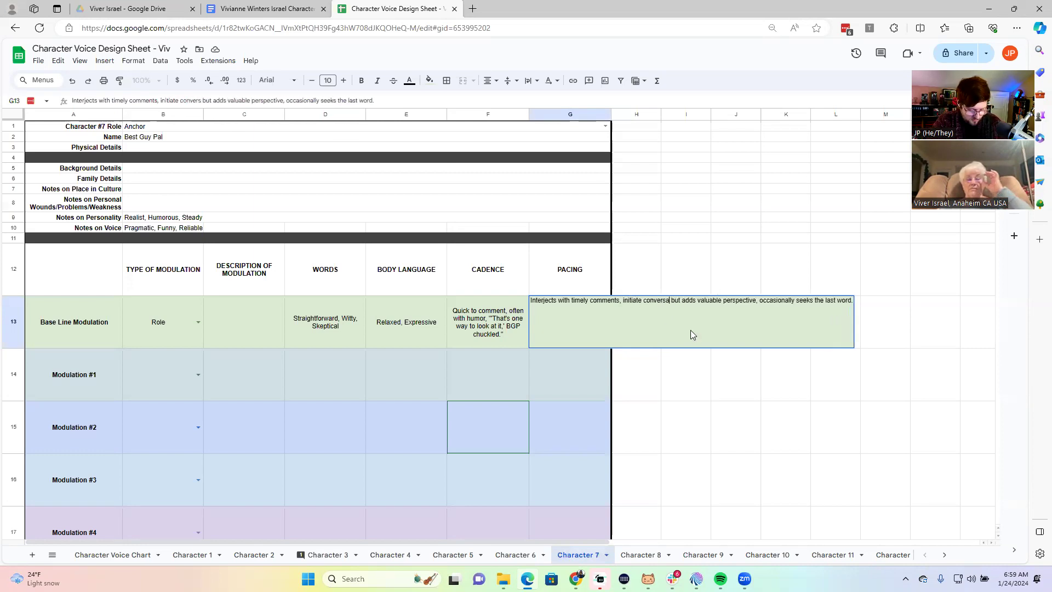
{"action": "left_click", "coordinate": [766, 301], "text": "shift"}
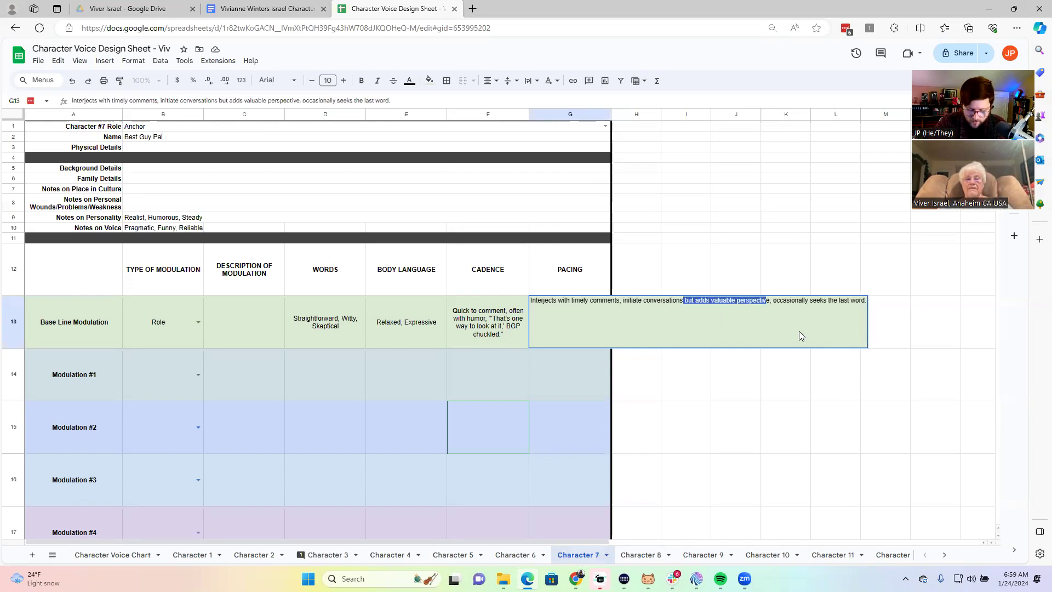
{"action": "key", "text": "BackSpace"}
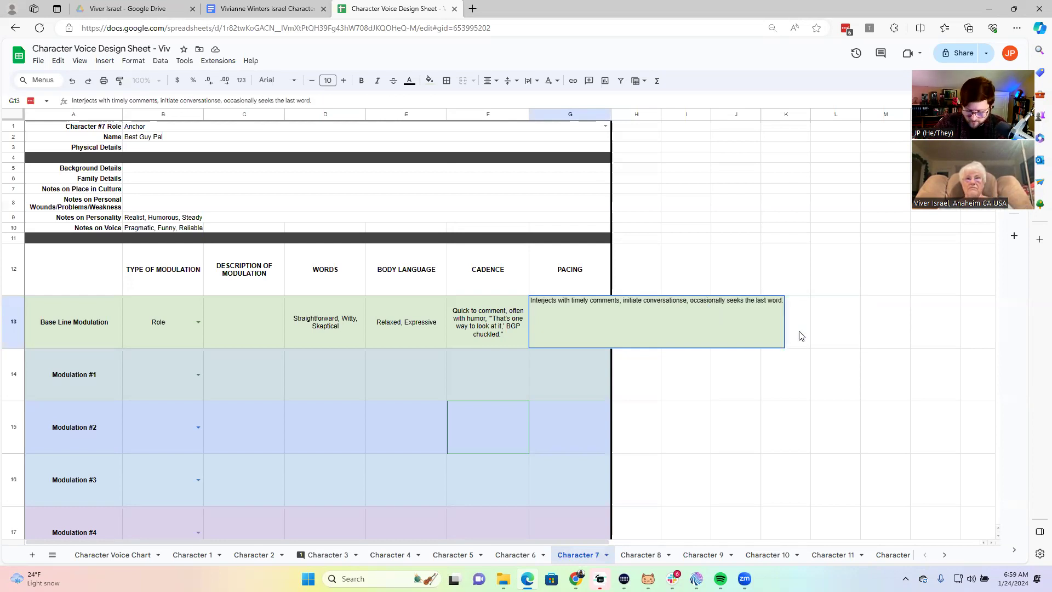
{"action": "key", "text": "Delete"}
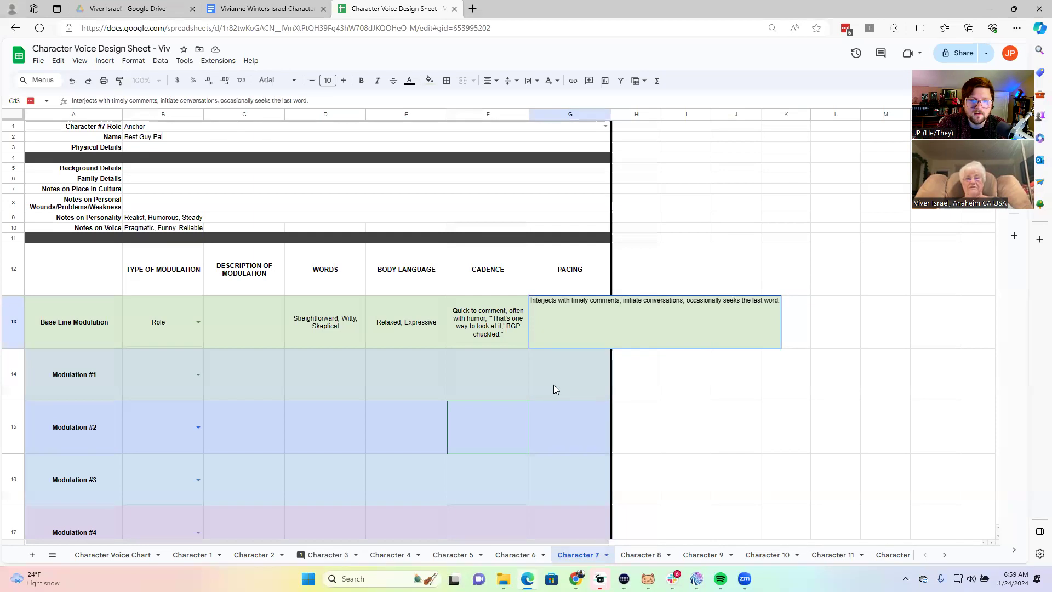
{"action": "left_click", "coordinate": [573, 377]}
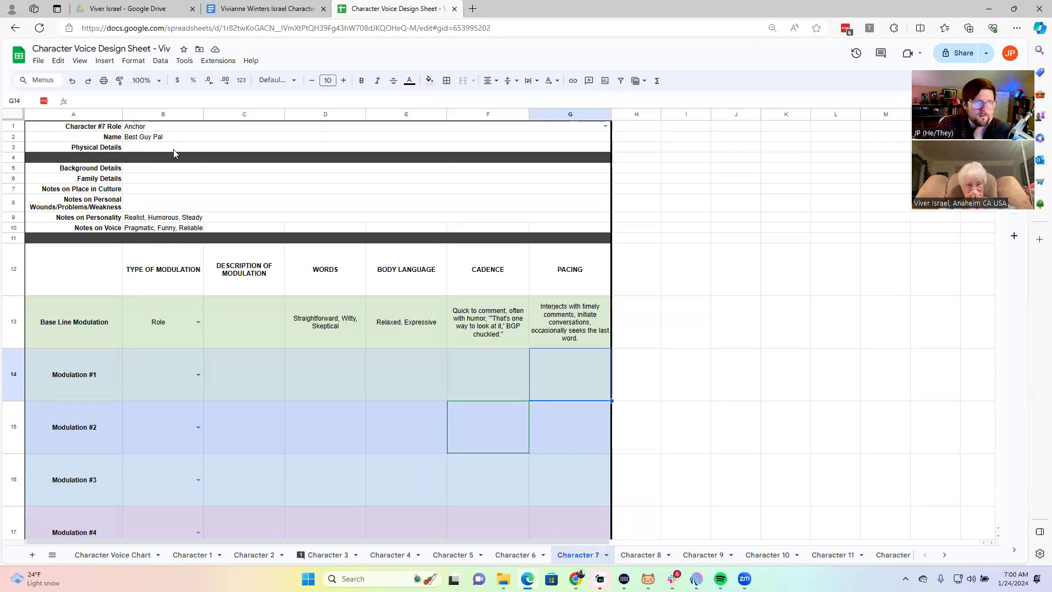
Step: Compare the roles and modulations on the sheets of BFF, Best Guy Pal, Auntie Laura and Prisha
{"action": "left_click", "coordinate": [508, 554]}
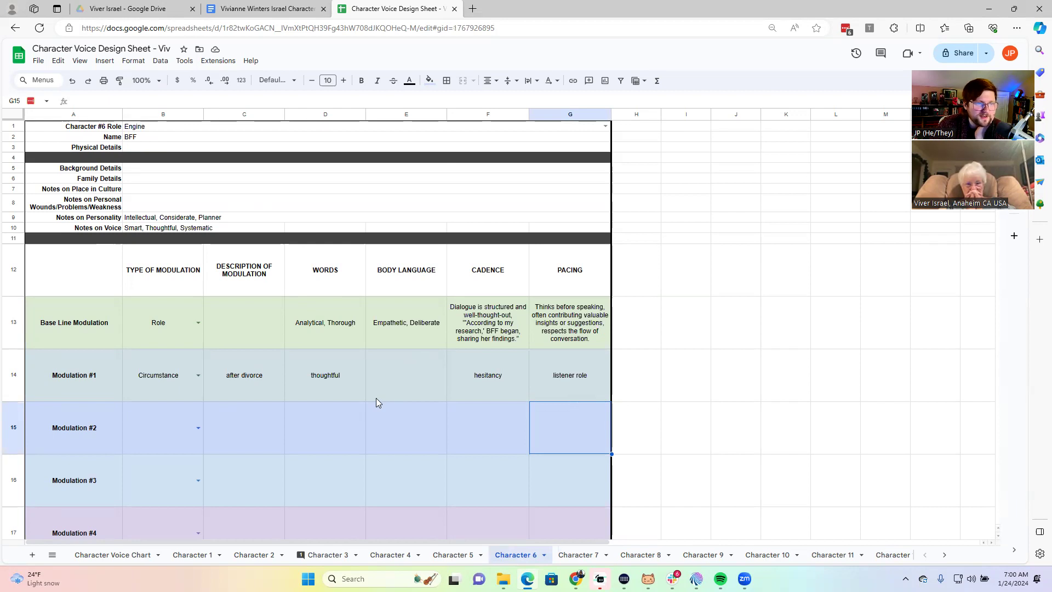
{"action": "left_click", "coordinate": [576, 555]}
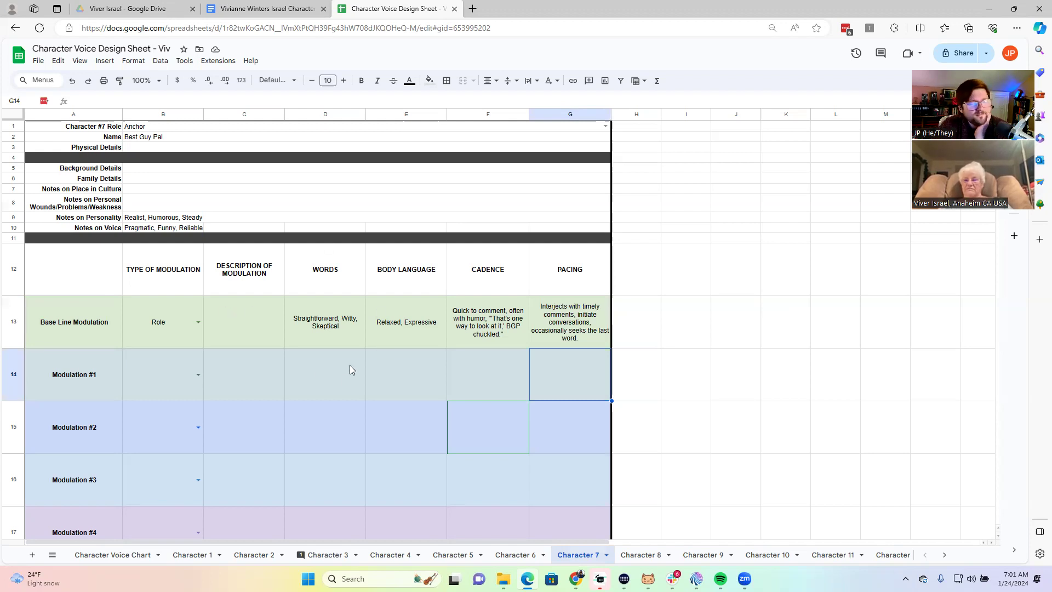
{"action": "left_click", "coordinate": [514, 554]}
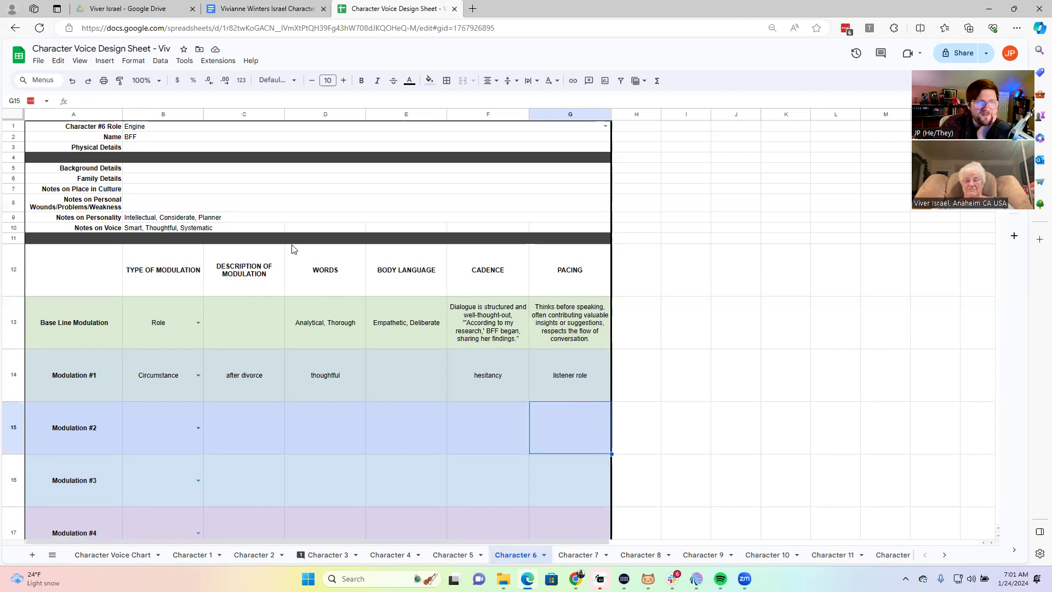
{"action": "left_click", "coordinate": [448, 555]}
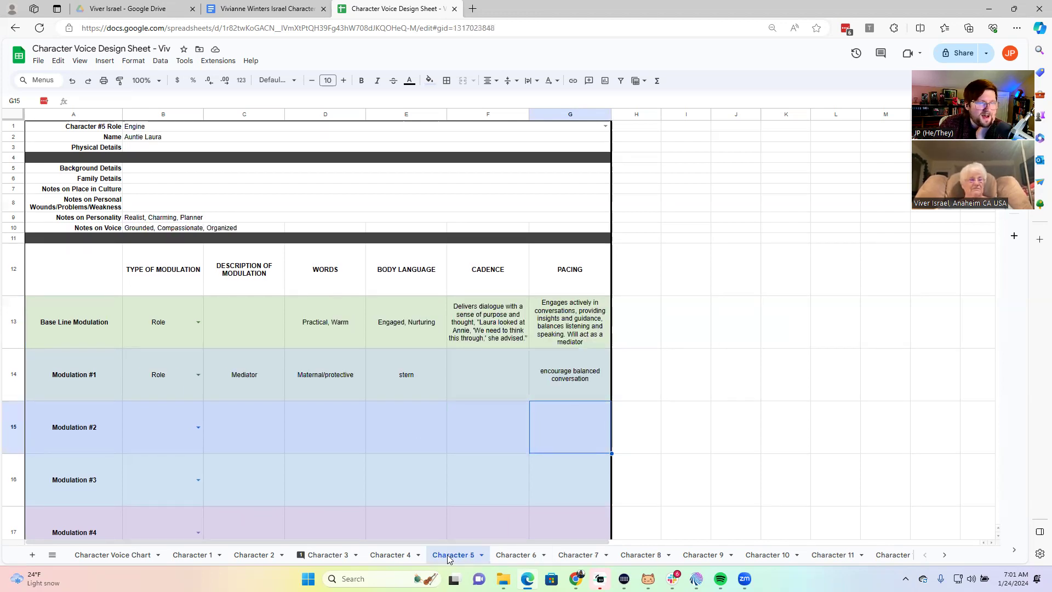
{"action": "left_click", "coordinate": [392, 555]}
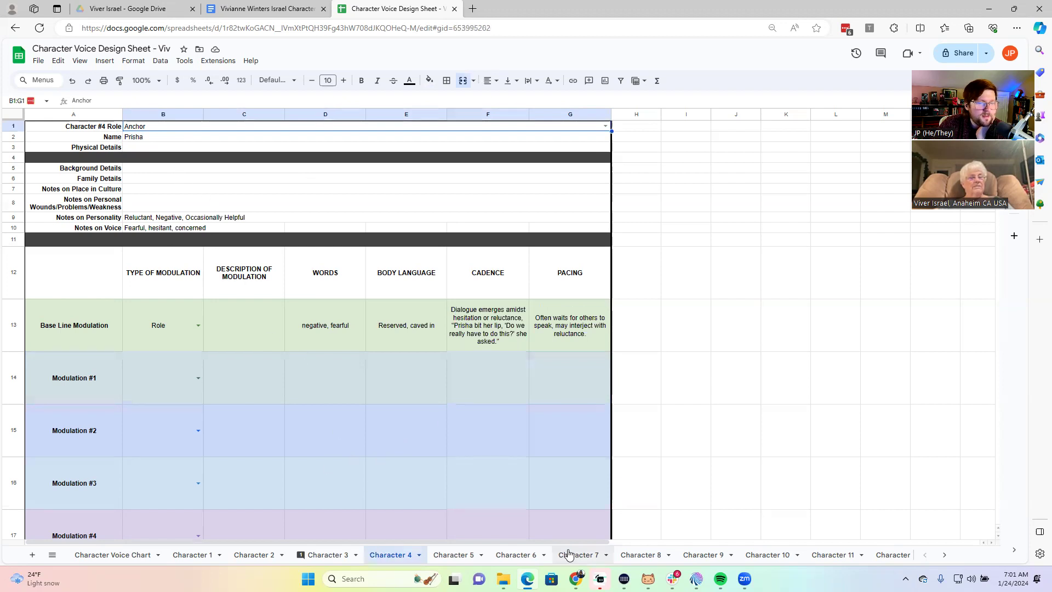
{"action": "left_click", "coordinate": [516, 555]}
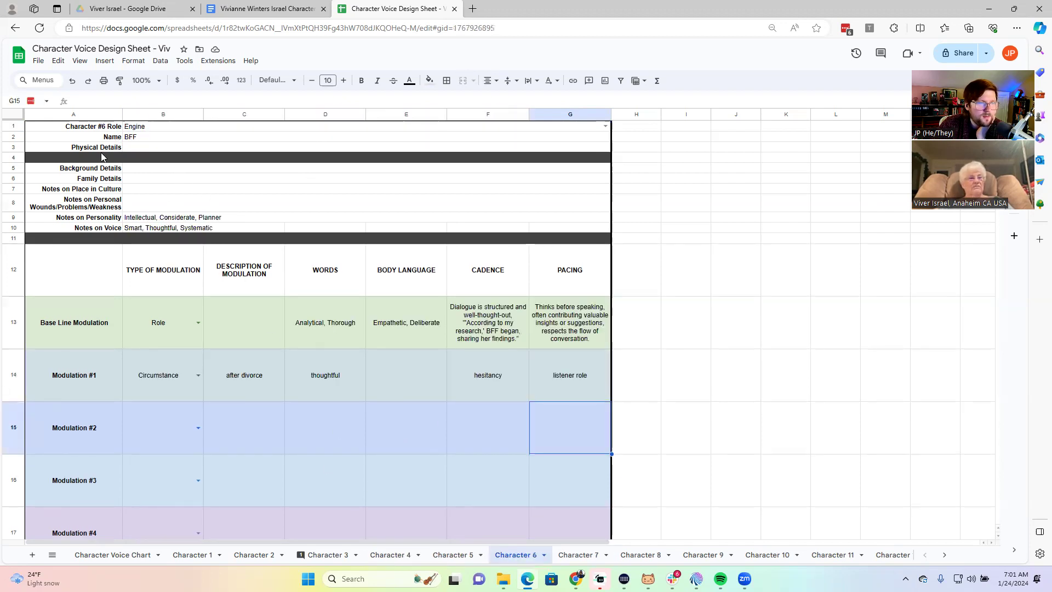
Step: Compare the roles, voice notes and modulations on the sheets of Prisha, BFF, Dad and Mom
{"action": "left_click", "coordinate": [386, 555]}
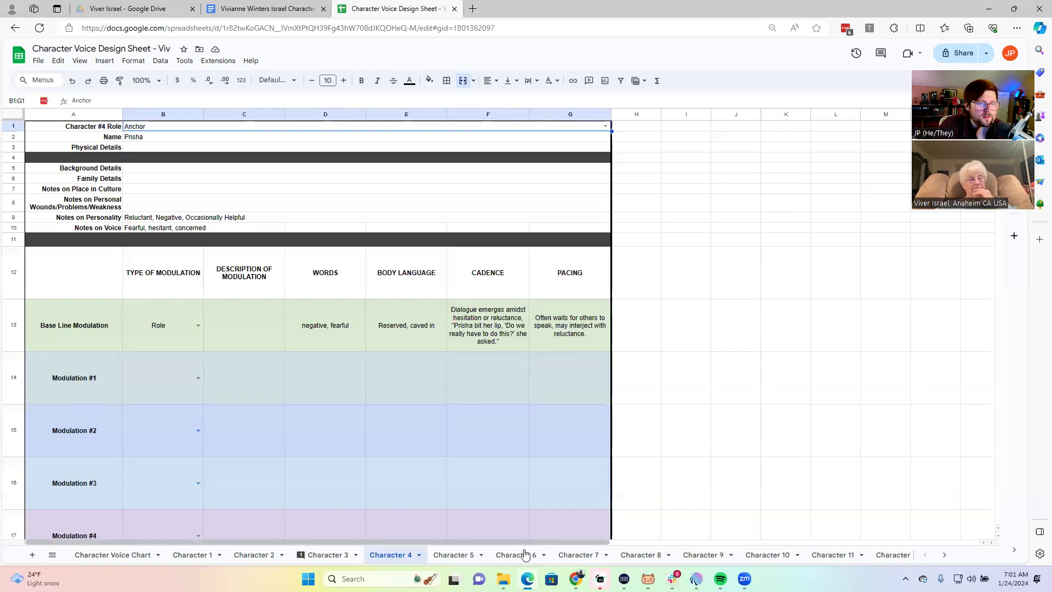
{"action": "left_click", "coordinate": [448, 555]}
{"action": "left_click", "coordinate": [390, 555]}
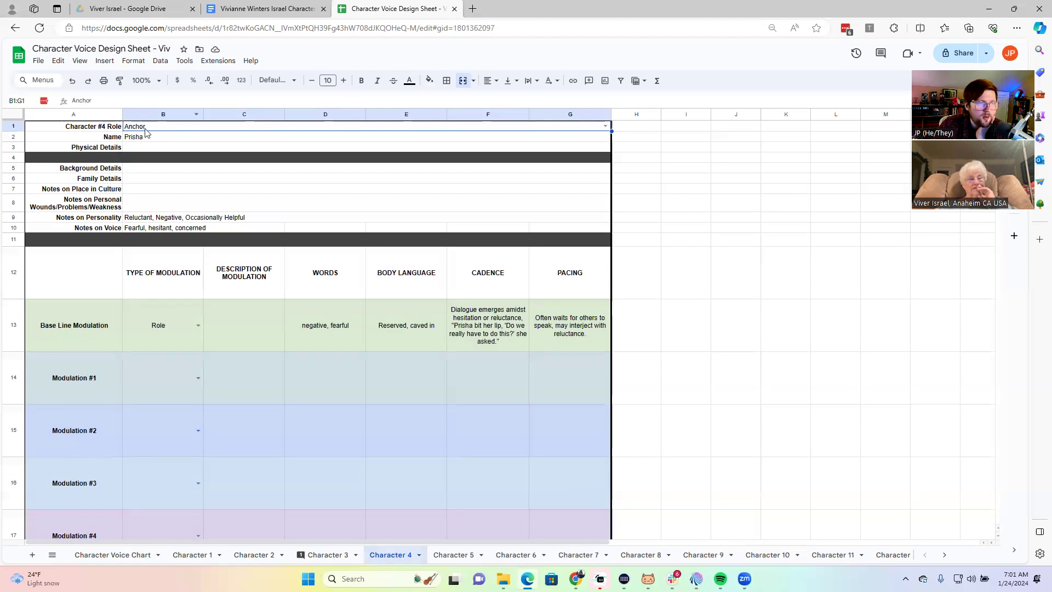
{"action": "left_click", "coordinate": [512, 555]}
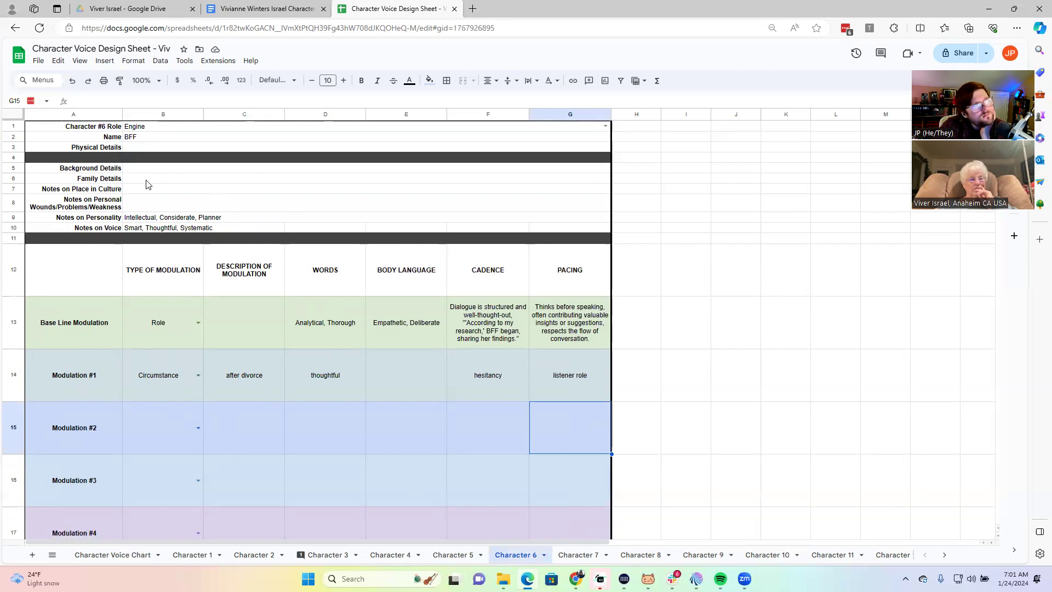
{"action": "left_click", "coordinate": [384, 554]}
{"action": "left_click", "coordinate": [324, 555]}
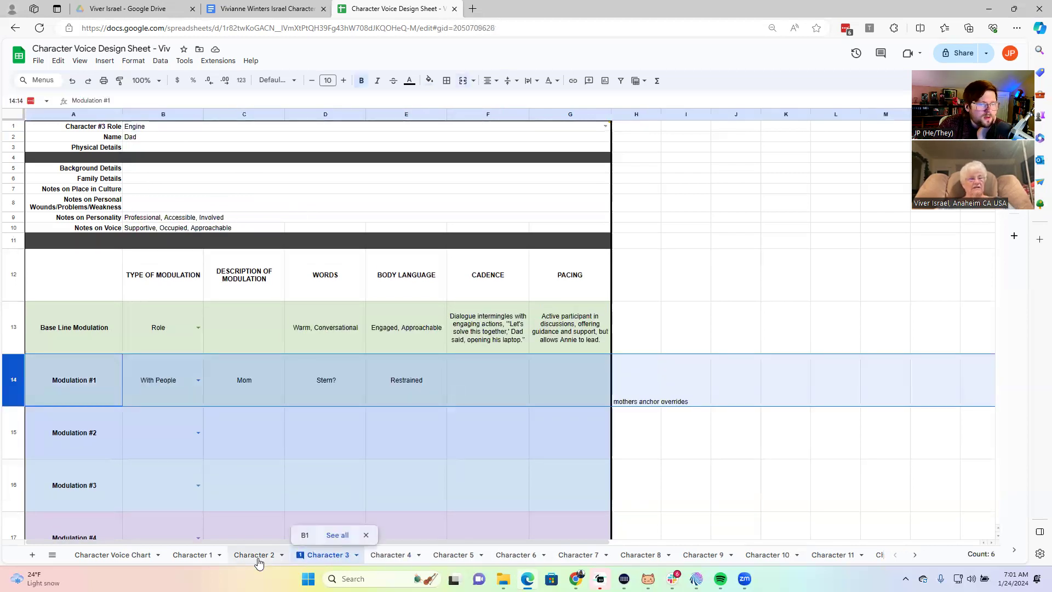
{"action": "left_click", "coordinate": [253, 558]}
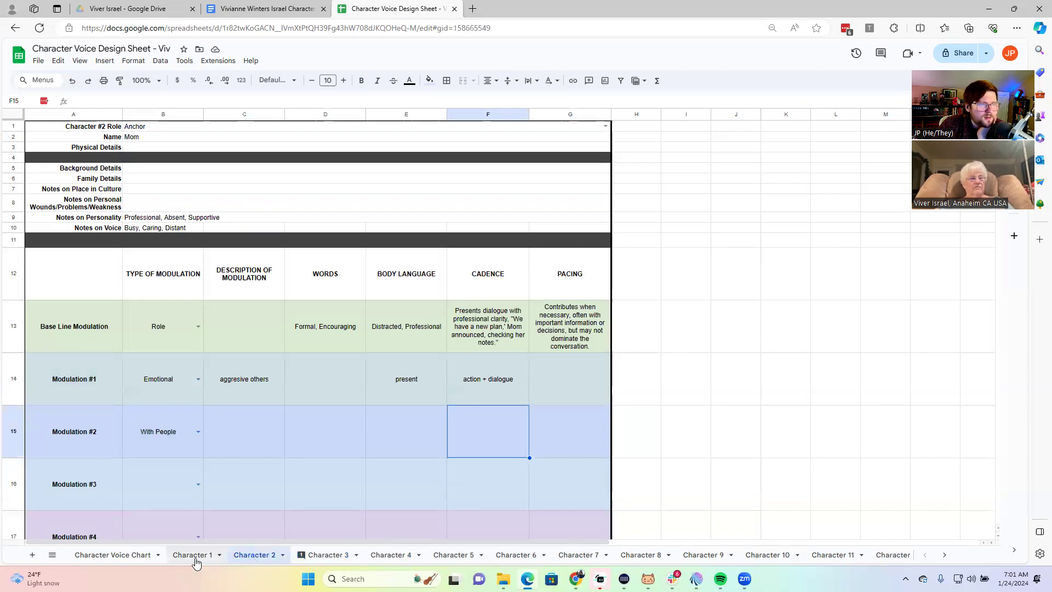
Step: Compare Auntie Laura's role, baseline words and body language with those of Mom and Dad
{"action": "left_click", "coordinate": [458, 558]}
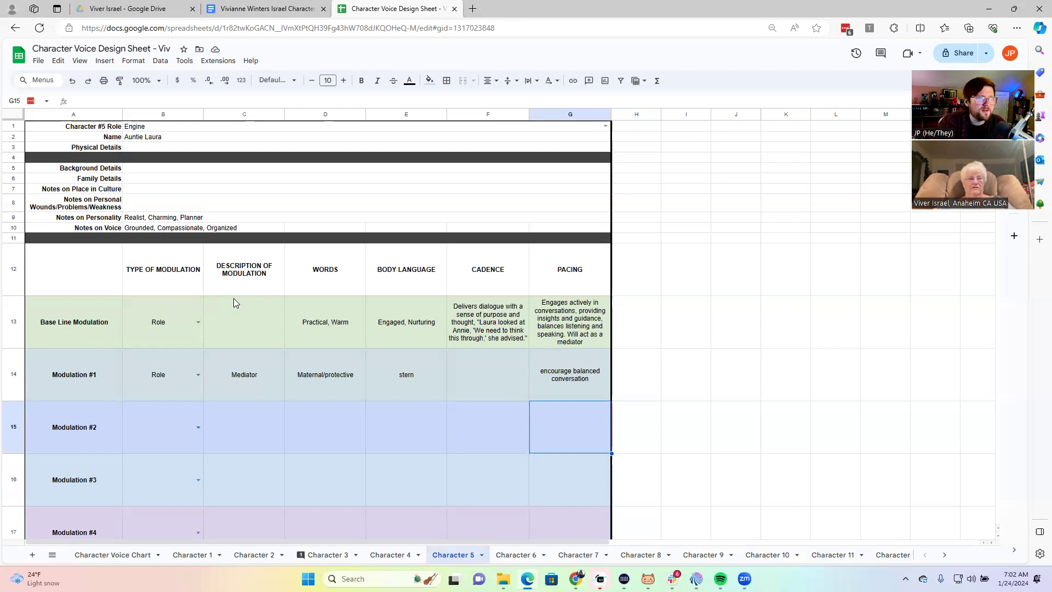
{"action": "left_click", "coordinate": [257, 555]}
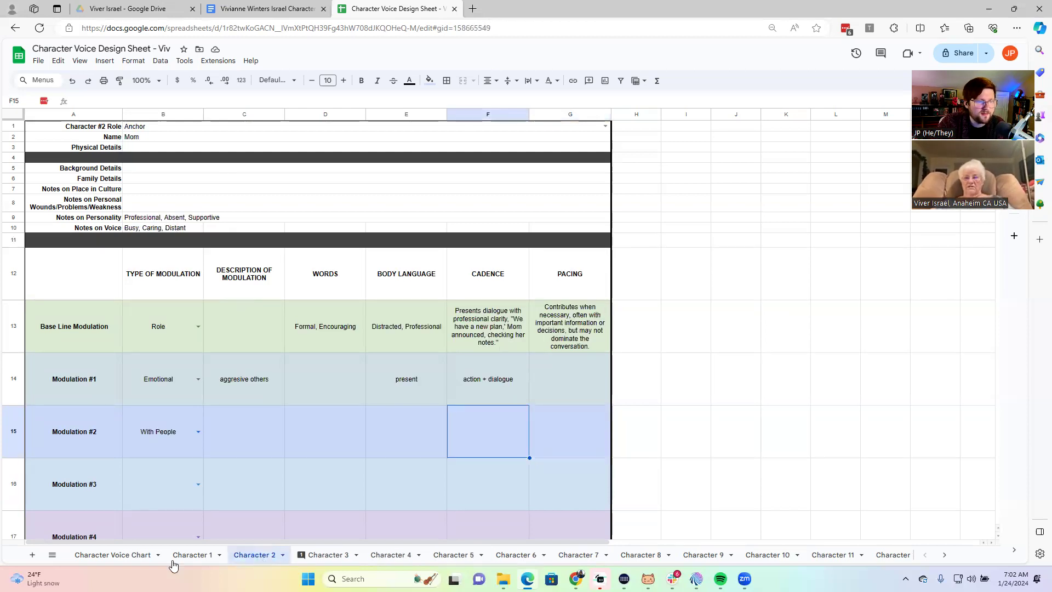
{"action": "left_click", "coordinate": [324, 555]}
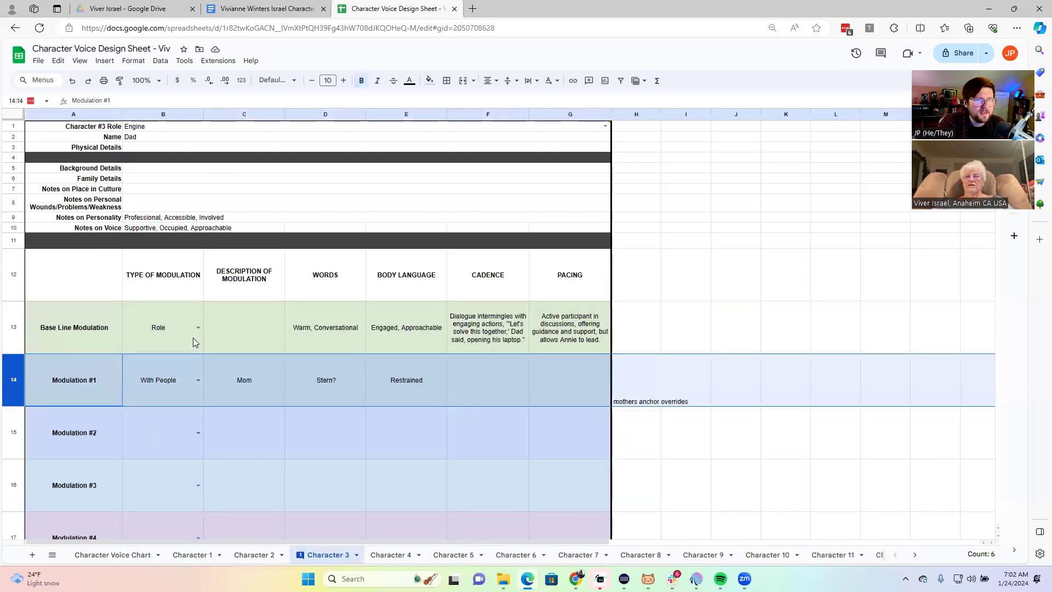
{"action": "left_click", "coordinate": [452, 556]}
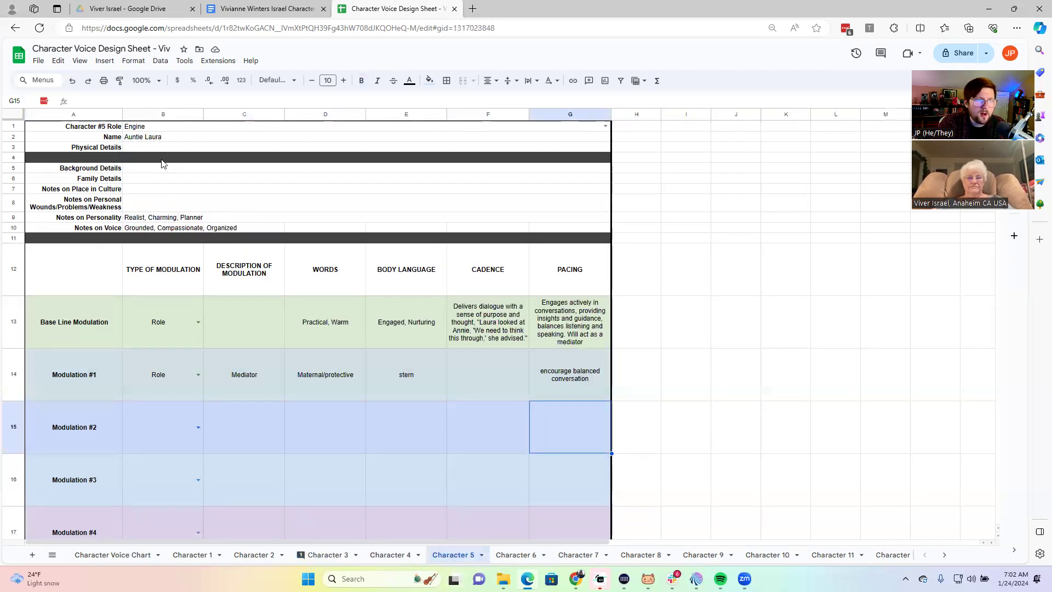
{"action": "left_click", "coordinate": [327, 555]}
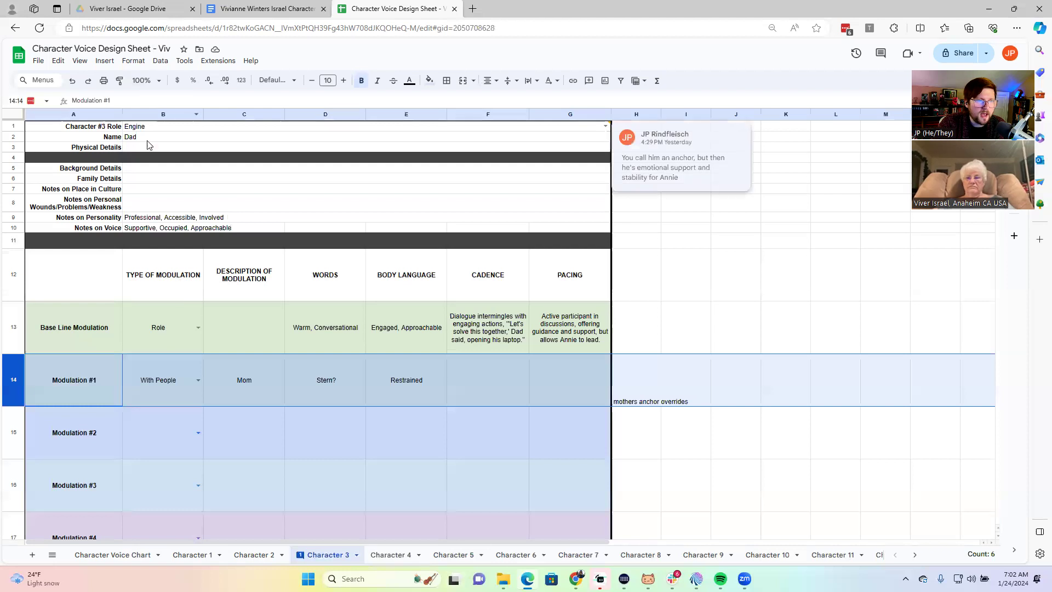
{"action": "left_click", "coordinate": [306, 336]}
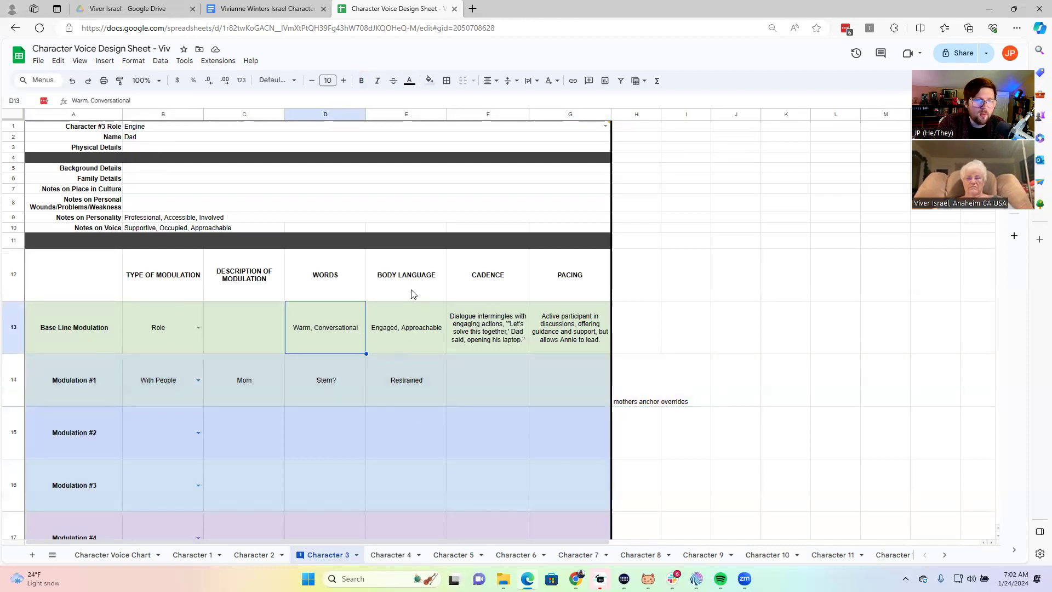
{"action": "left_click", "coordinate": [453, 554]}
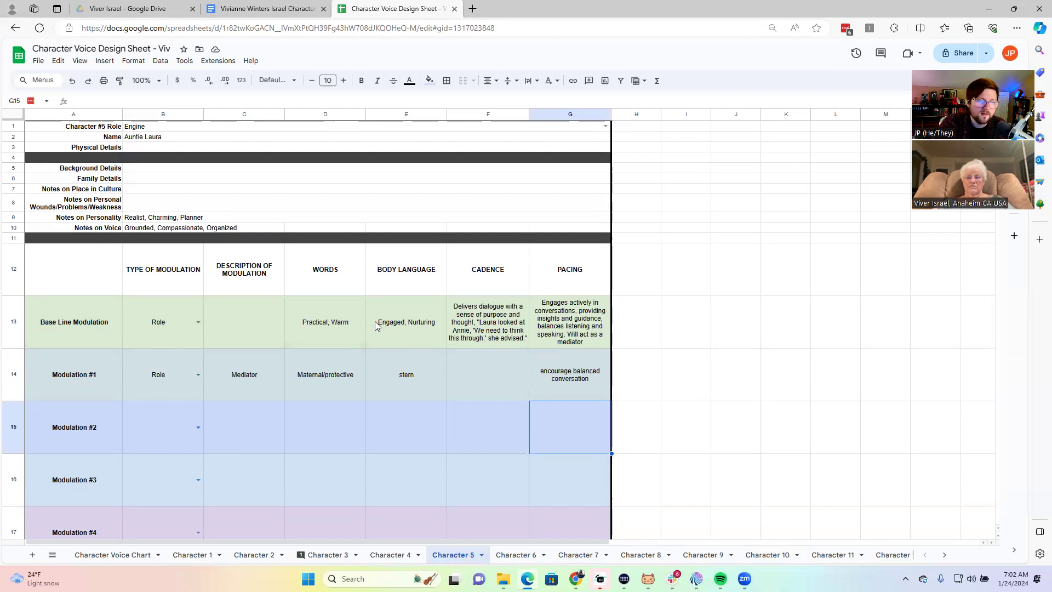
{"action": "left_click", "coordinate": [332, 555]}
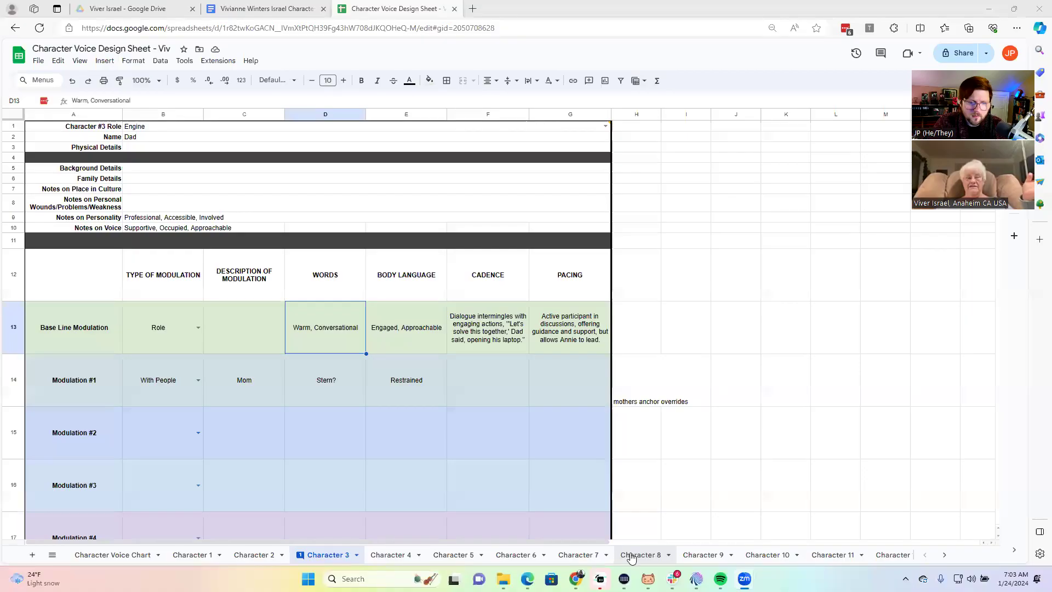
Step: Enter "Sheila" as the name on the empty Character 8 sheet
{"action": "left_click", "coordinate": [629, 555]}
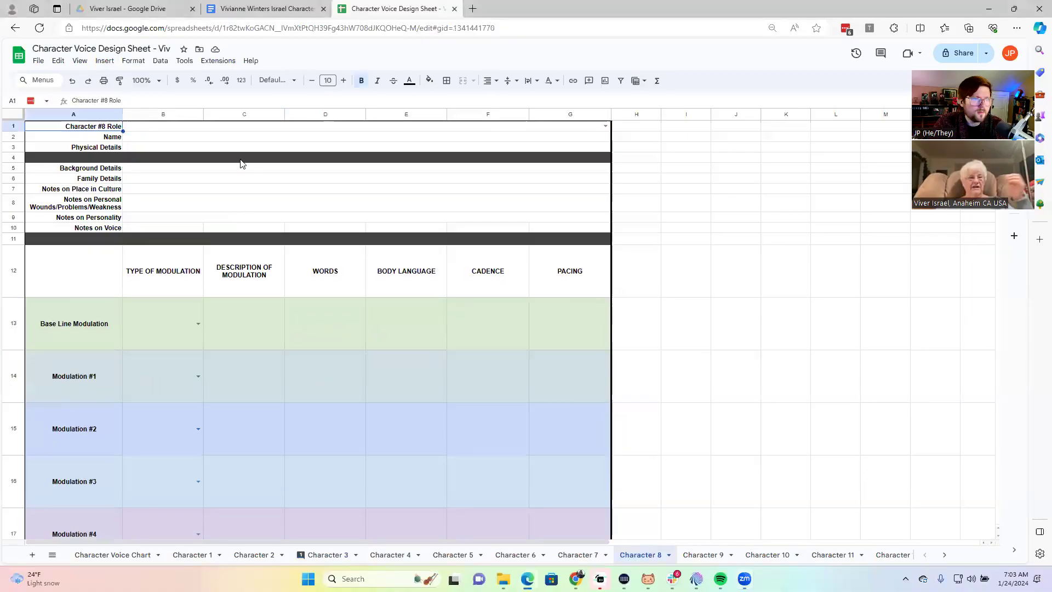
{"action": "left_click", "coordinate": [138, 138]}
{"action": "type", "text": "Shel"}
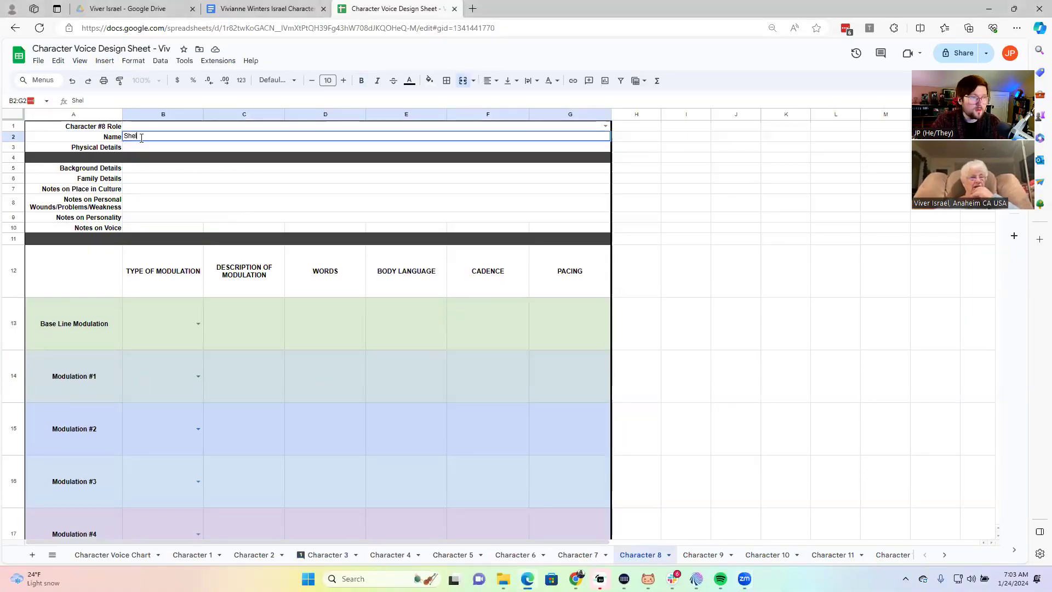
{"action": "key", "text": "BackSpace"}
{"action": "type", "text": "ia"}
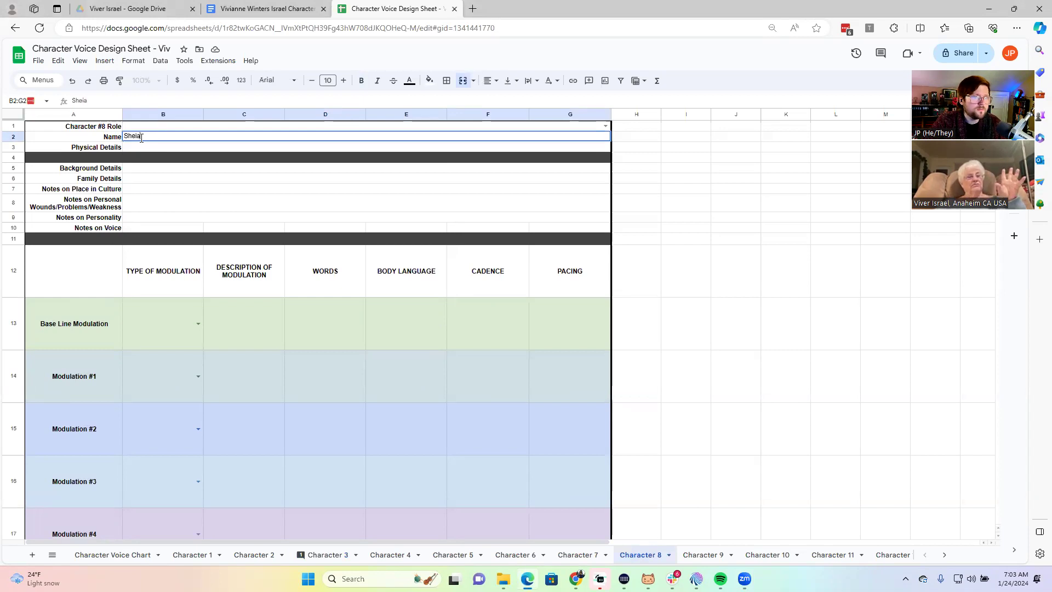
{"action": "key", "text": "BackSpace"}
{"action": "type", "text": "la"}
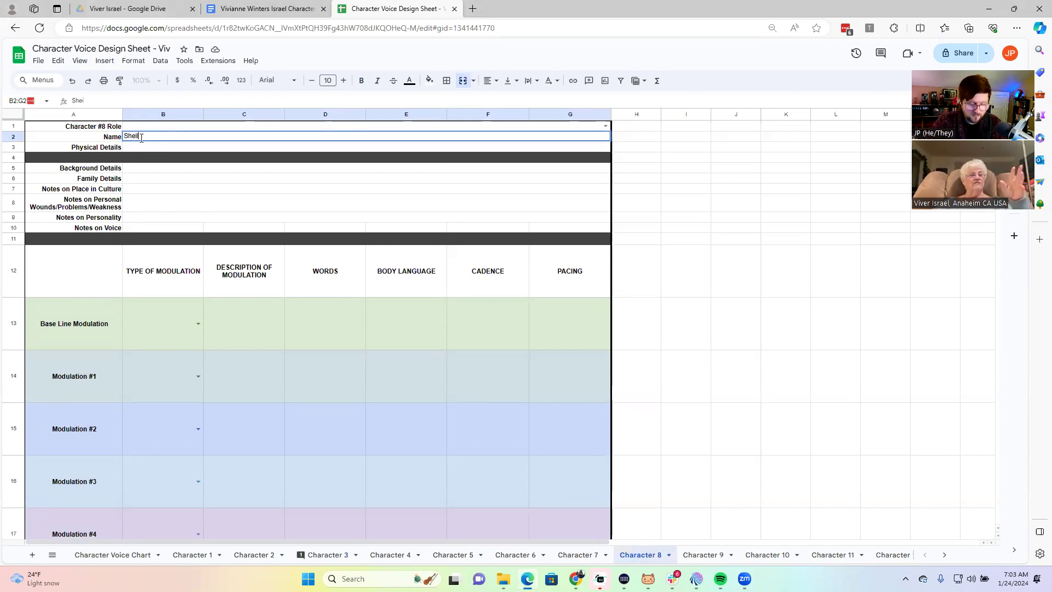
{"action": "left_click", "coordinate": [164, 127]}
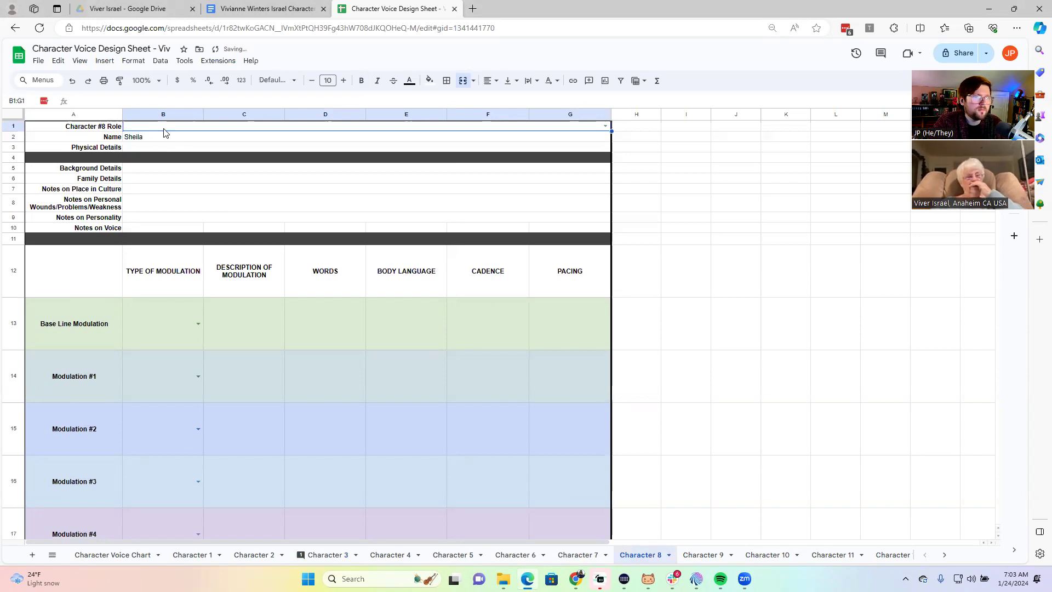
Step: Note "hazard" in the empty cell beside the Character #8 role row, leaving the role itself unassigned
{"action": "left_click", "coordinate": [604, 125]}
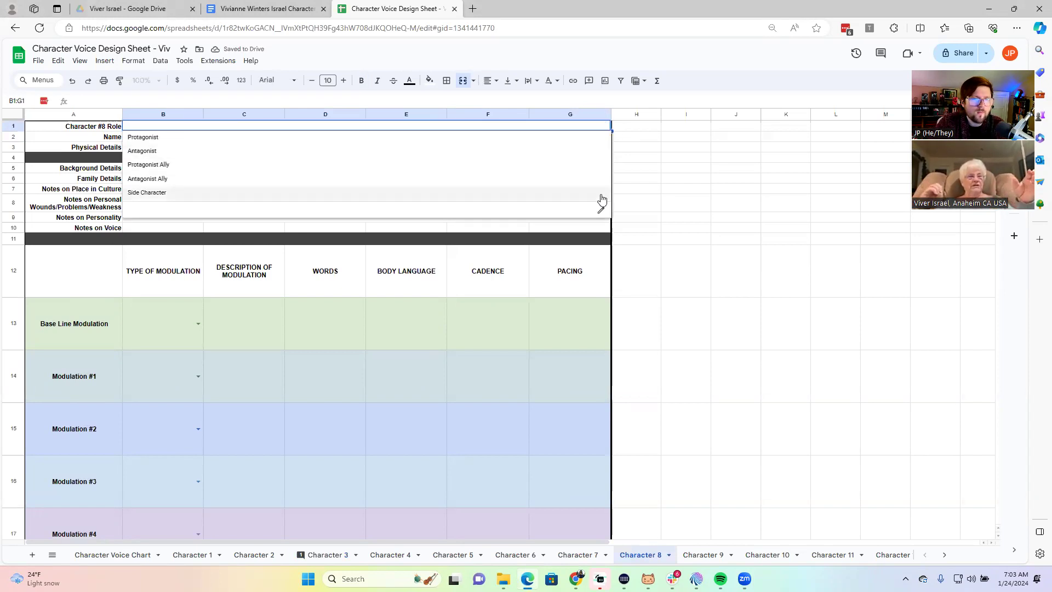
{"action": "left_click", "coordinate": [482, 328]}
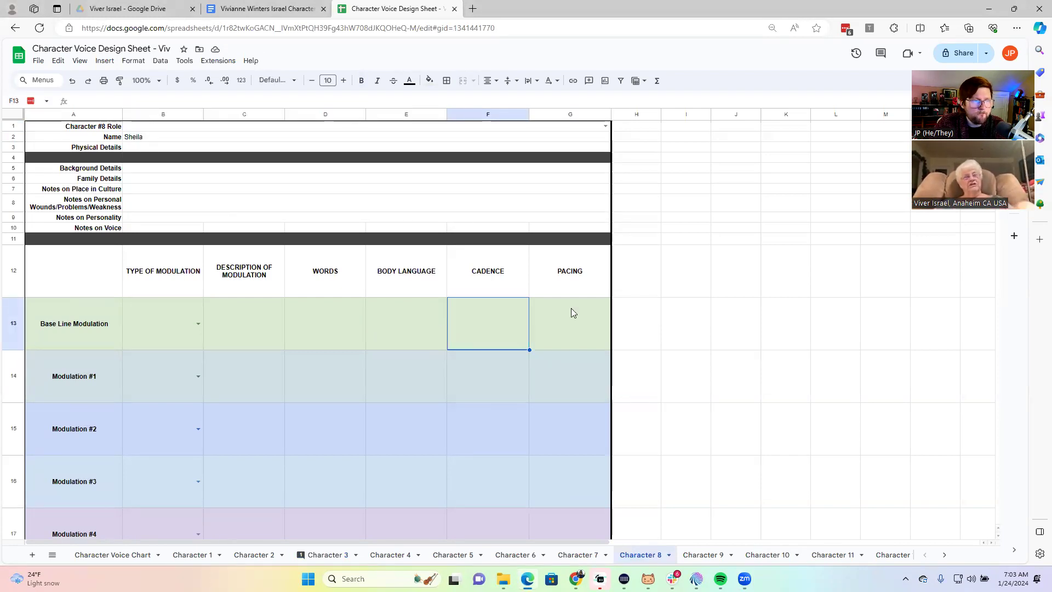
{"action": "left_click", "coordinate": [632, 128]}
{"action": "type", "text": "hazard"}
{"action": "key", "text": "Return"}
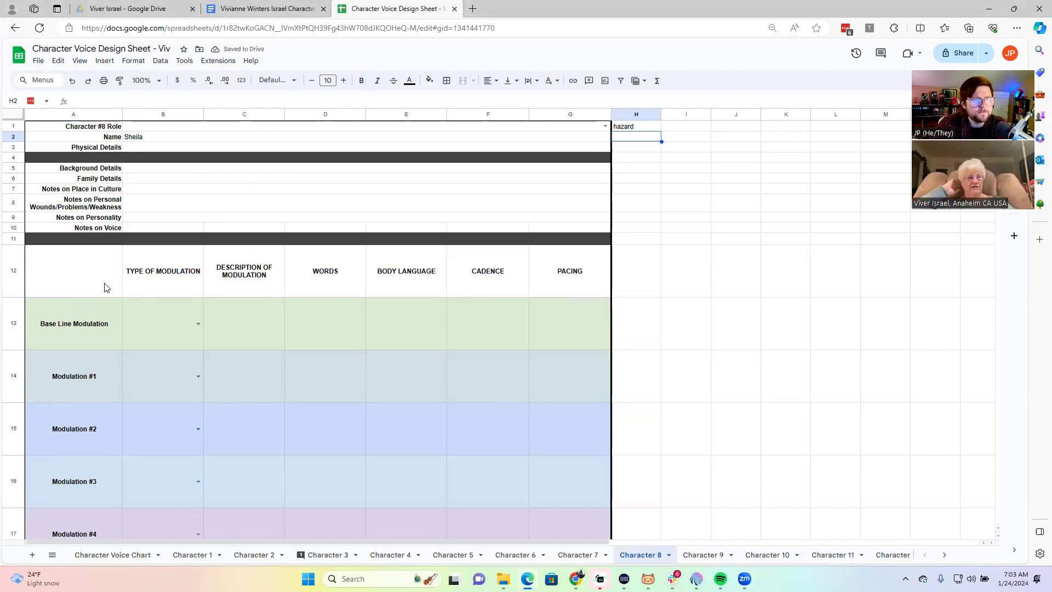
Step: Enter "knowledgeable, informative" as Sheila's notes on voice
{"action": "left_click", "coordinate": [145, 218]}
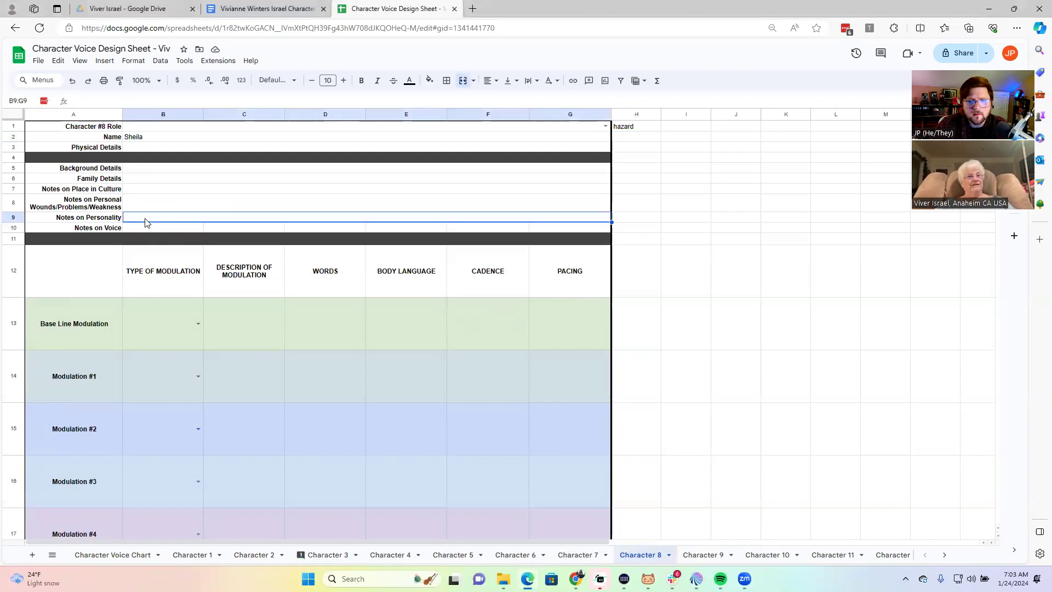
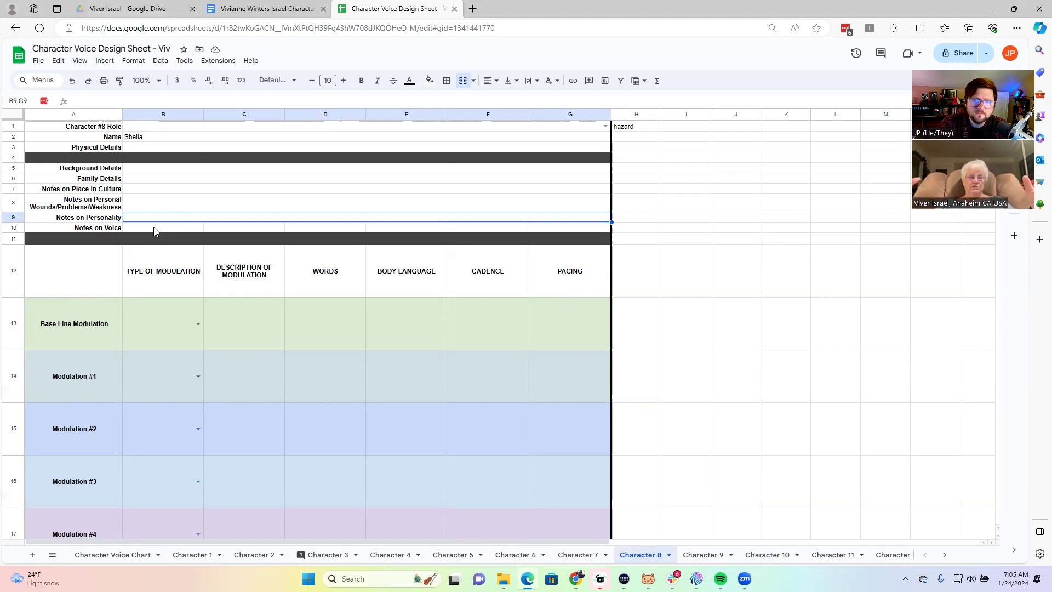
{"action": "left_click", "coordinate": [154, 230]}
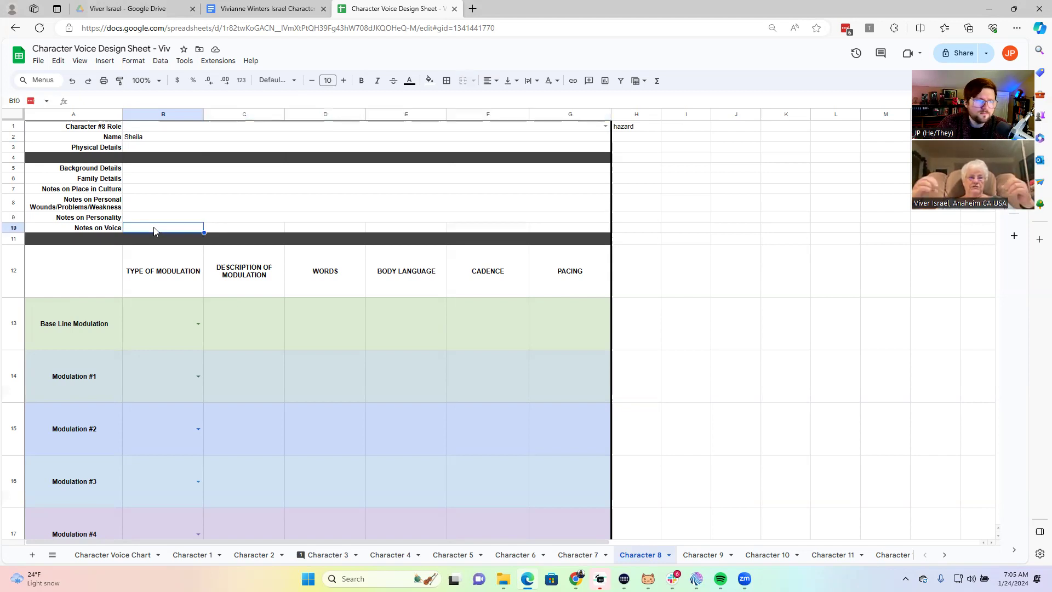
{"action": "left_click", "coordinate": [142, 100]}
{"action": "type", "text": "kno"}
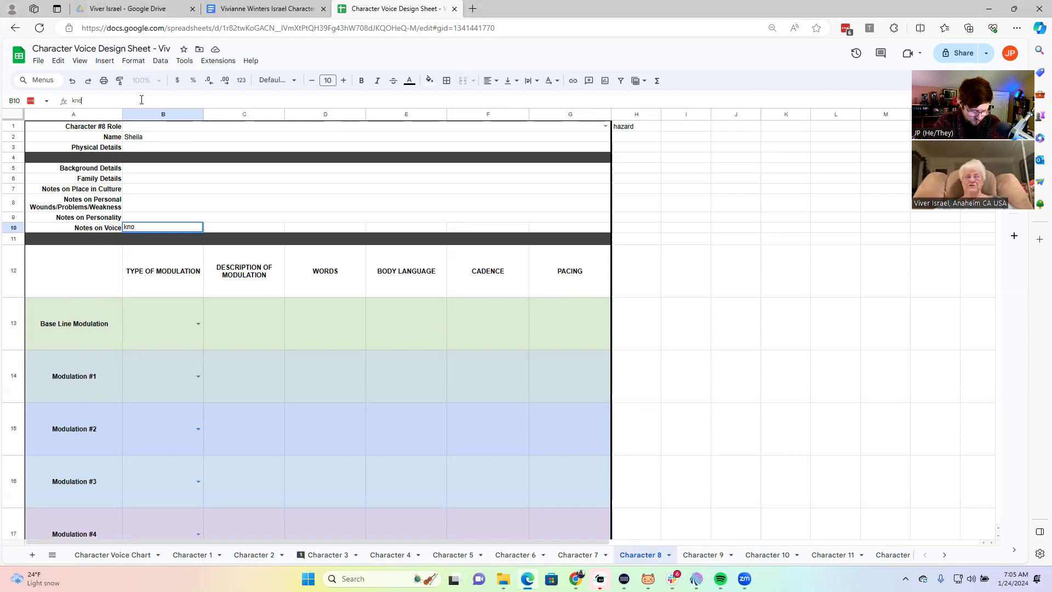
{"action": "type", "text": "wledgeable,"}
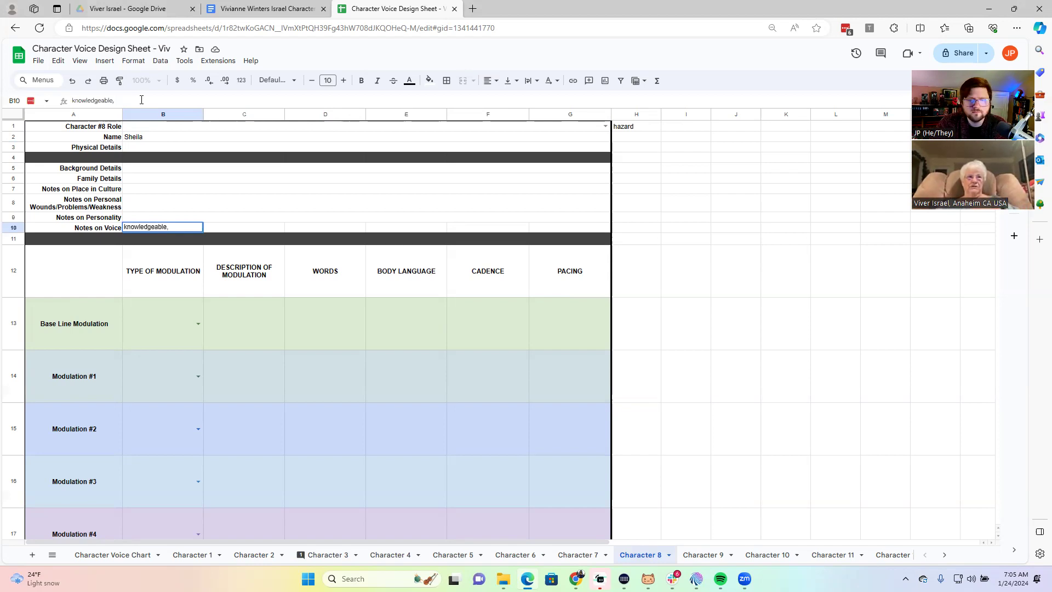
{"action": "type", "text": "informative"}
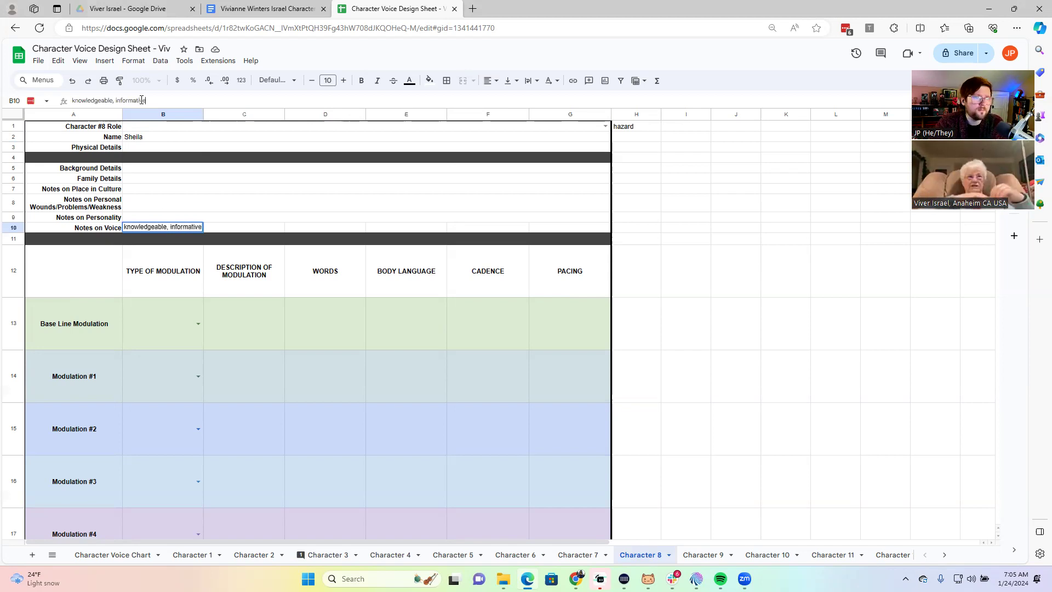
{"action": "key", "text": "Return"}
Step: Set the modulation type of Sheila's baseline modulation to Role
{"action": "key", "text": "Left"}
{"action": "key", "text": "Down"}
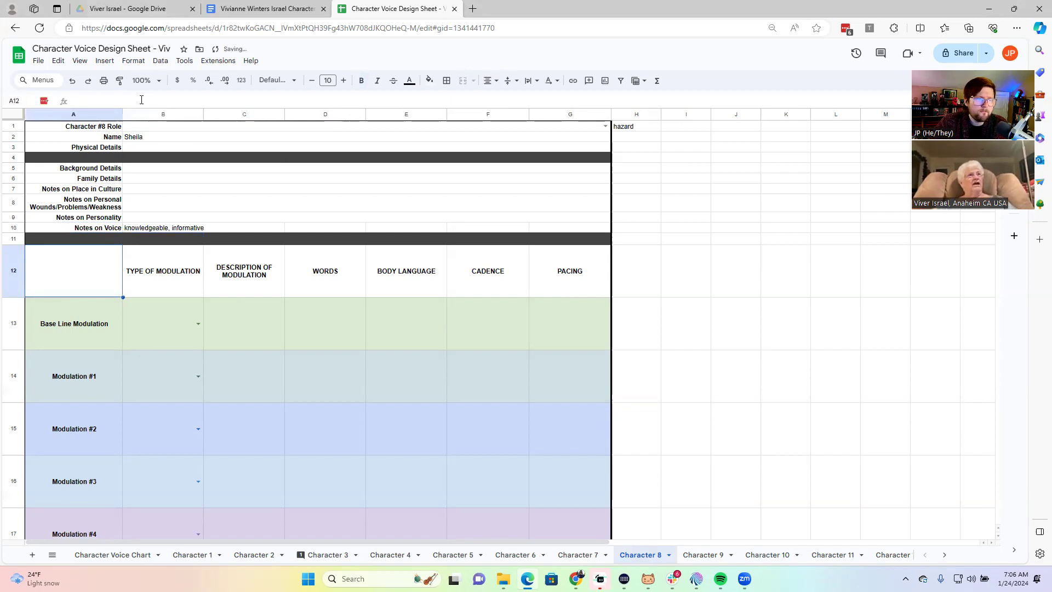
{"action": "key", "text": "Down"}
{"action": "key", "text": "Right"}
{"action": "key", "text": "Right"}
{"action": "key", "text": "Left"}
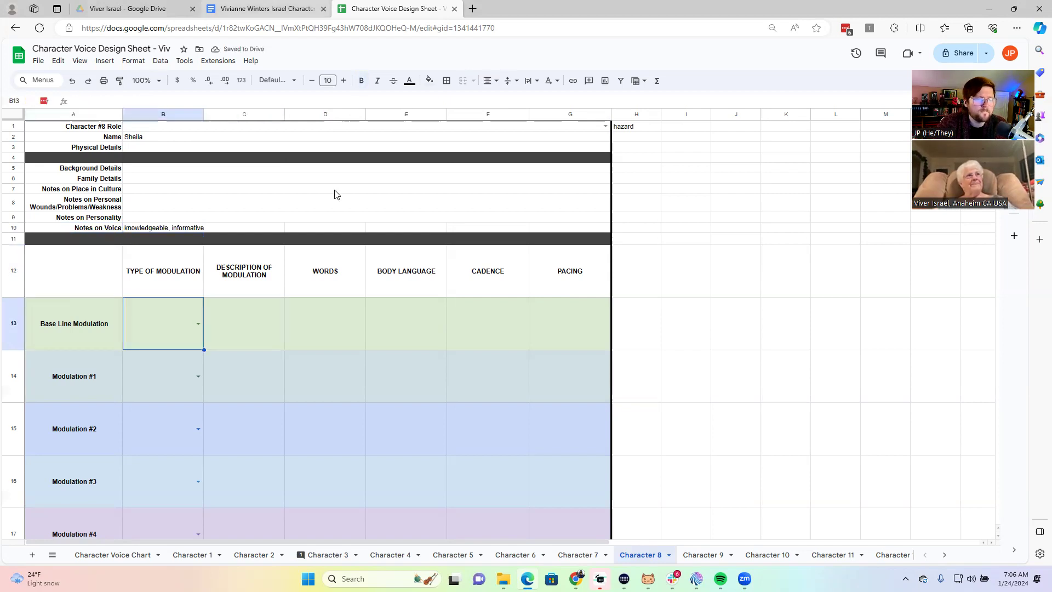
{"action": "left_click", "coordinate": [198, 324]}
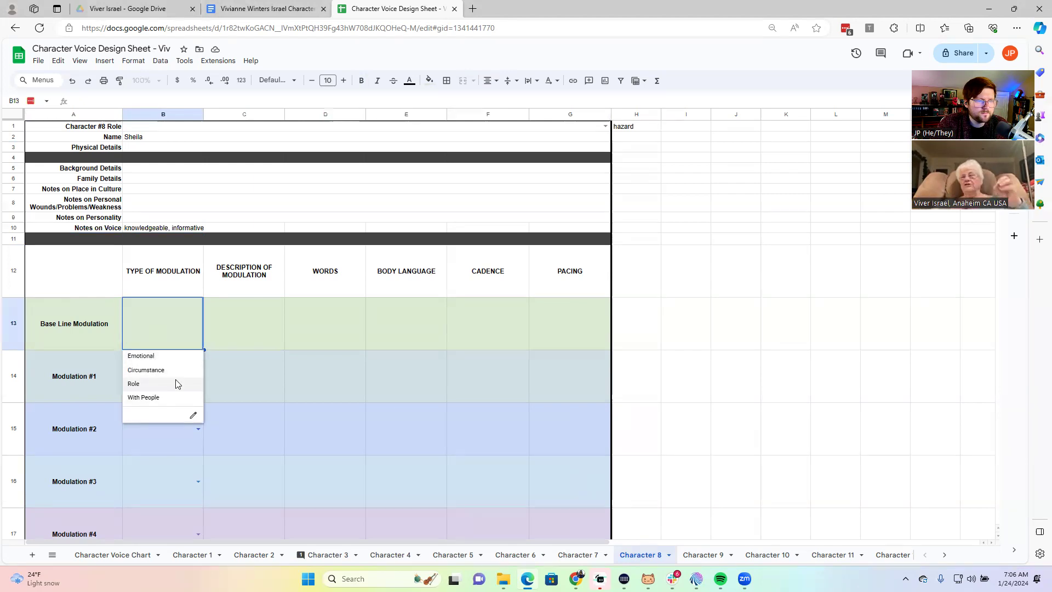
{"action": "left_click", "coordinate": [146, 385]}
Step: Enter "kind" as Sheila's notes on personality
{"action": "left_click", "coordinate": [315, 328]}
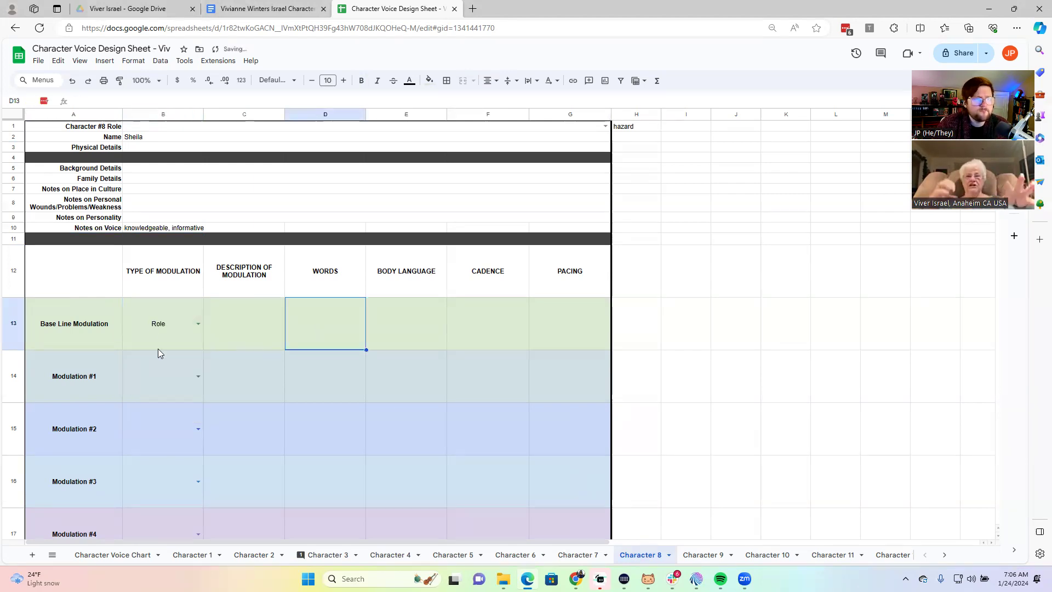
{"action": "left_click", "coordinate": [136, 219]}
{"action": "double_click", "coordinate": [136, 218]}
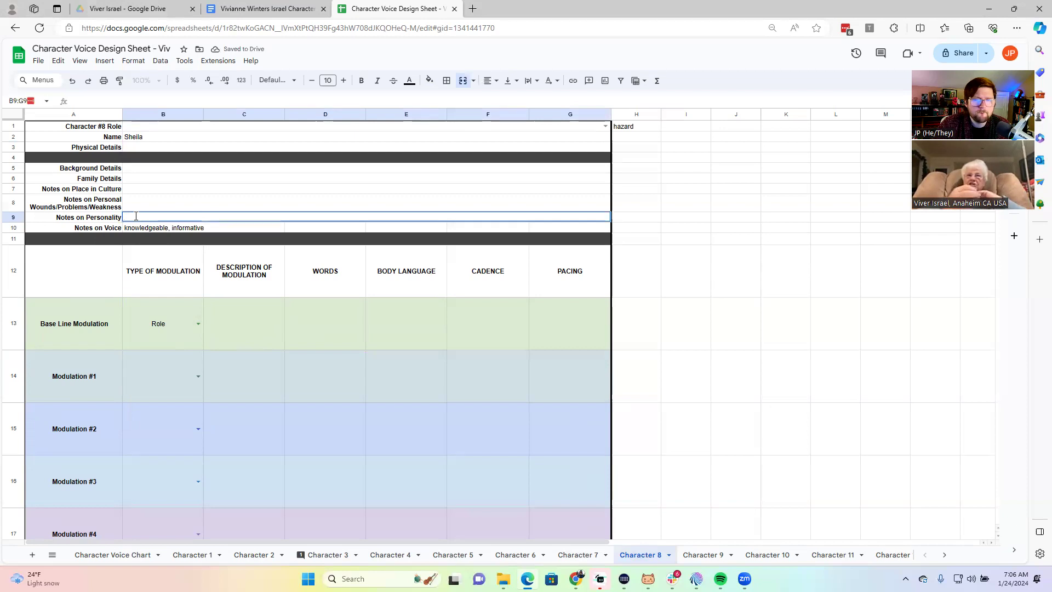
{"action": "type", "text": "kind"}
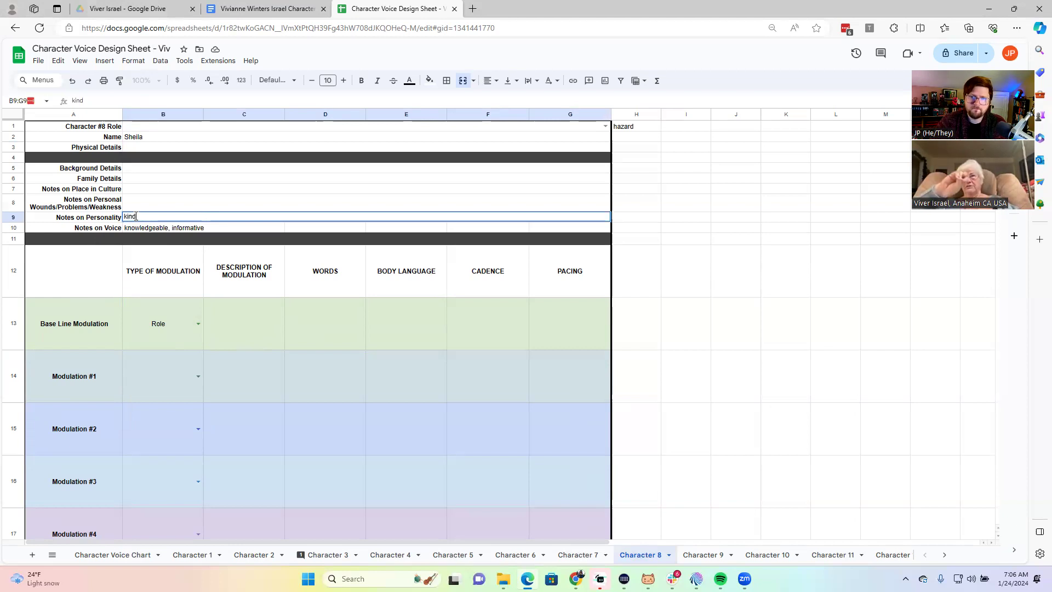
{"action": "key", "text": "Return"}
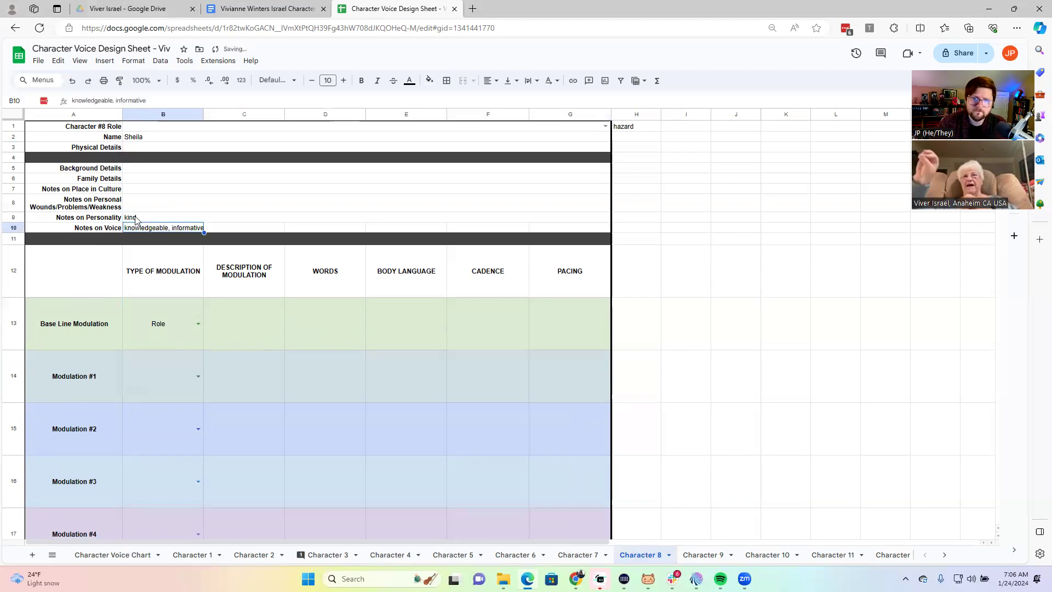
Step: Extend Sheila's notes on personality to read "kind, realistic"
{"action": "left_click", "coordinate": [329, 319]}
{"action": "left_click", "coordinate": [417, 328]}
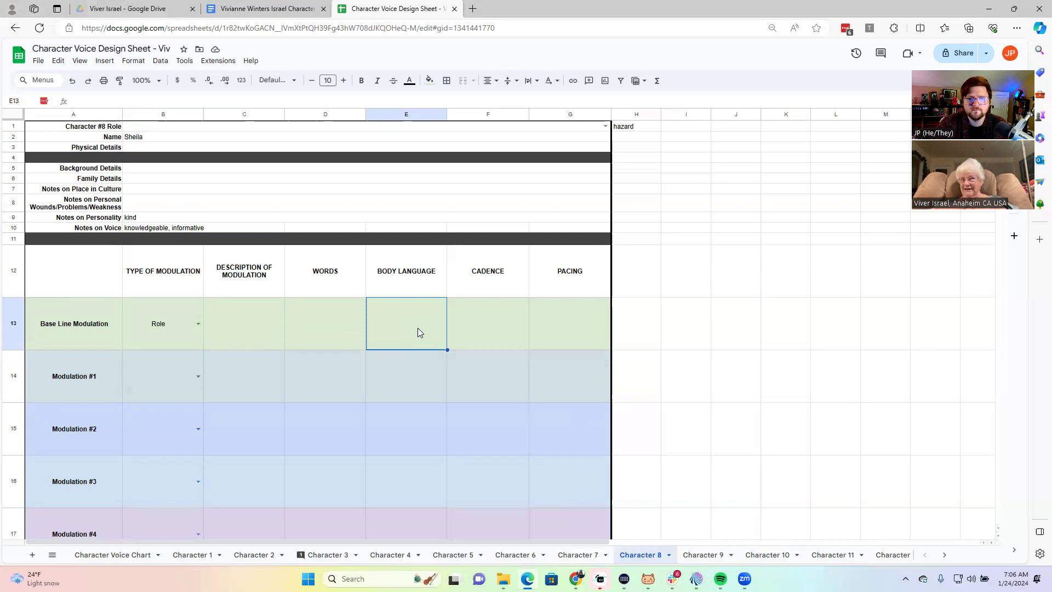
{"action": "left_click", "coordinate": [153, 219]}
{"action": "double_click", "coordinate": [156, 218]}
{"action": "type", "text": ", realistic"}
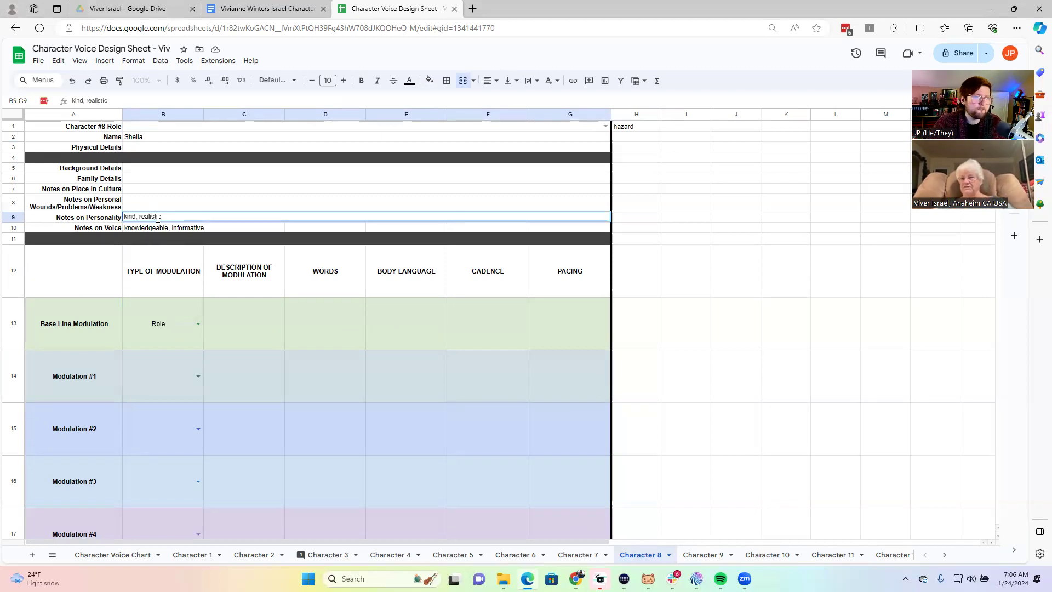
{"action": "key", "text": "Return"}
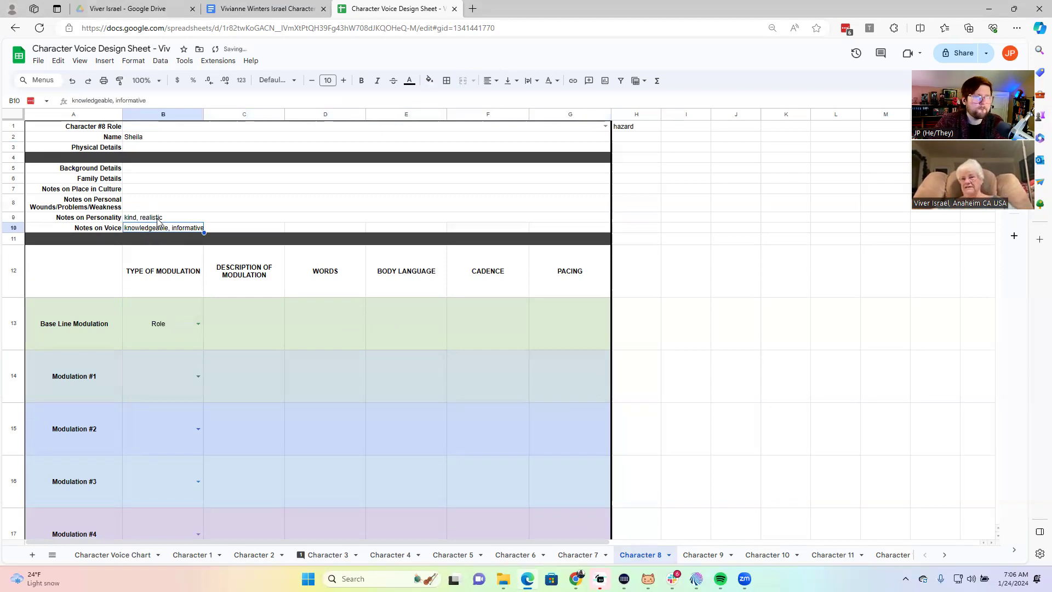
{"action": "left_click", "coordinate": [311, 320]}
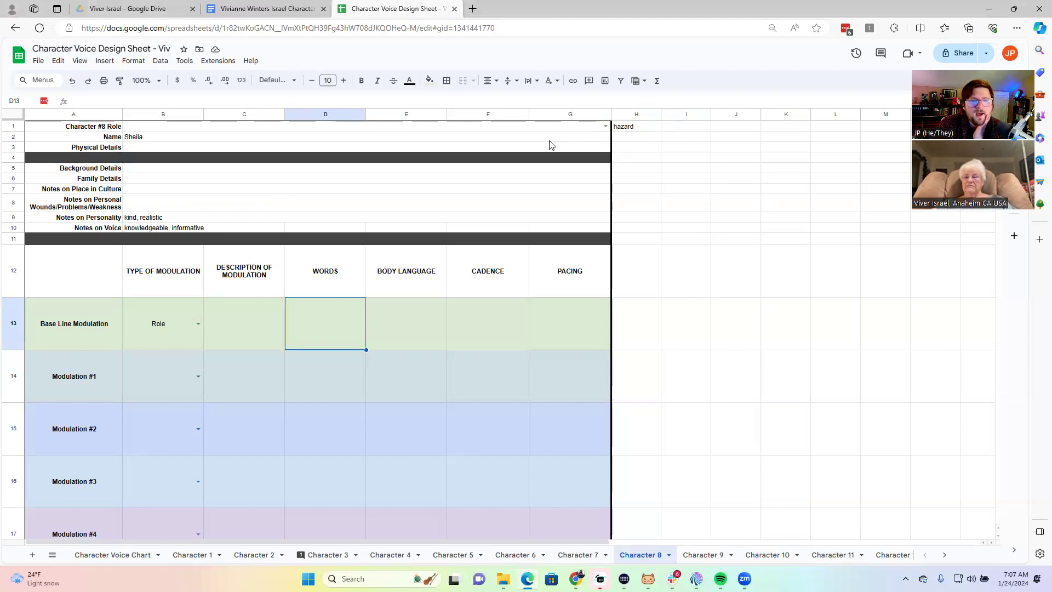
{"action": "left_click", "coordinate": [633, 130]}
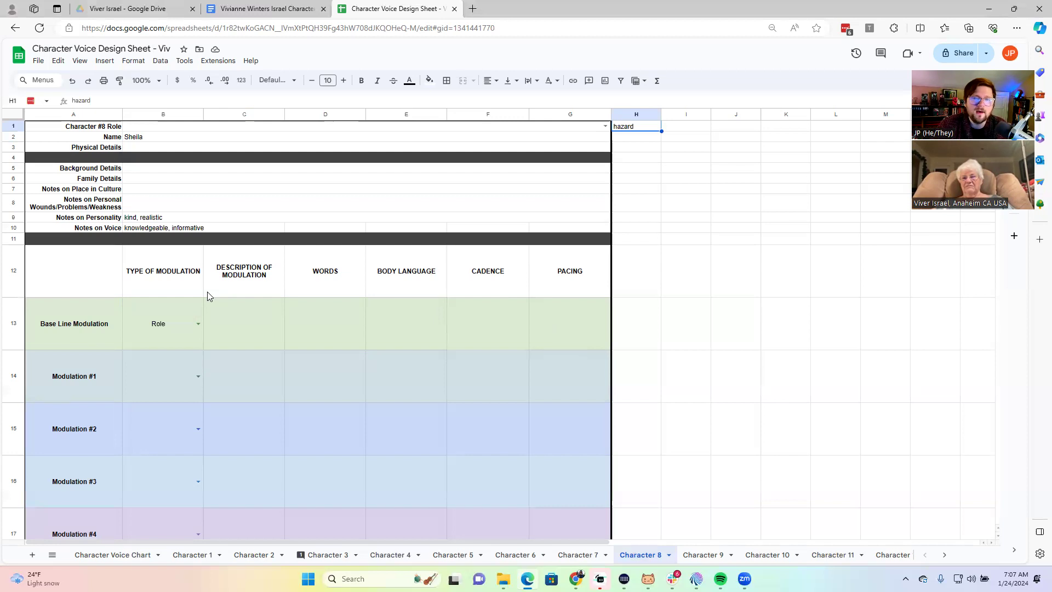
{"action": "left_click", "coordinate": [313, 325]}
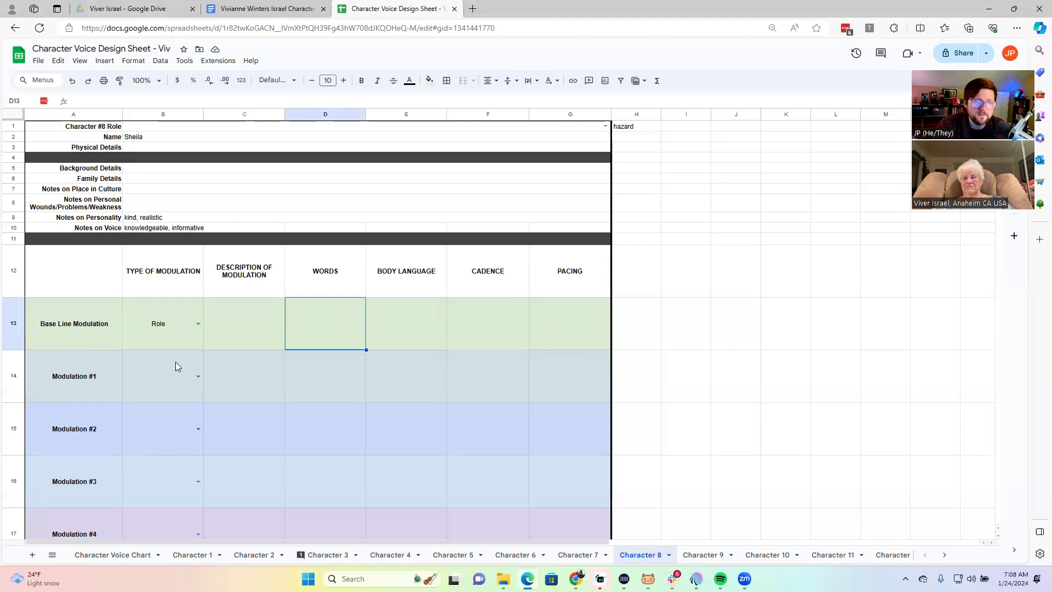
{"action": "left_click", "coordinate": [161, 138]}
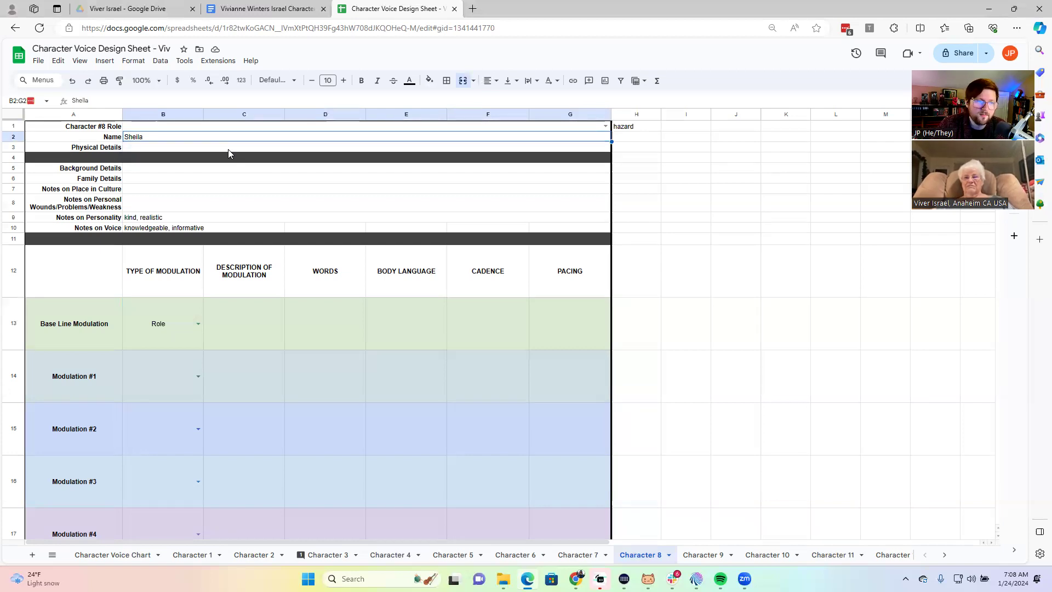
{"action": "left_click", "coordinate": [325, 315]}
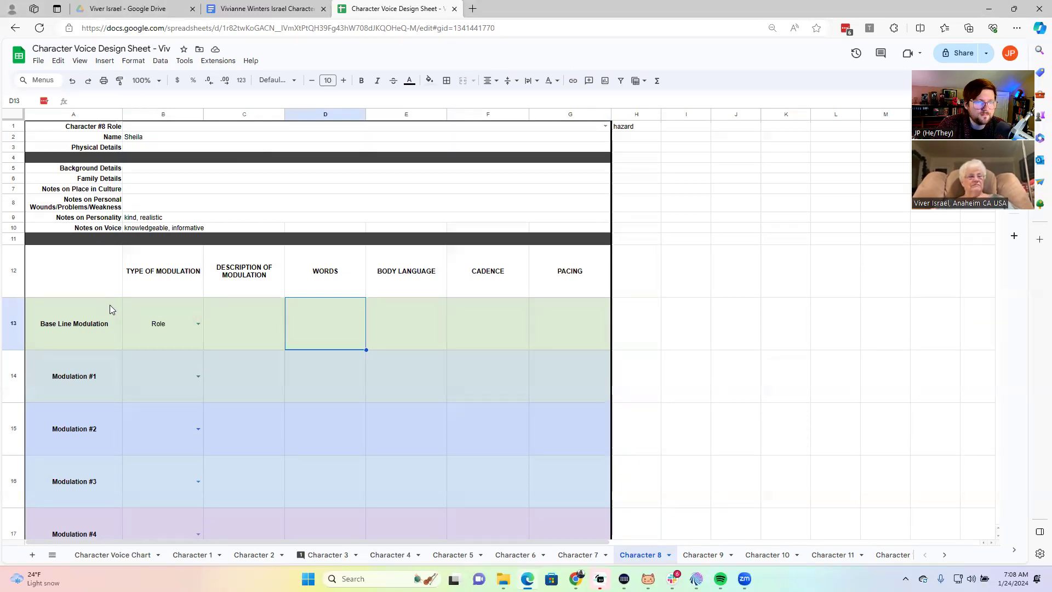
{"action": "double_click", "coordinate": [322, 328]}
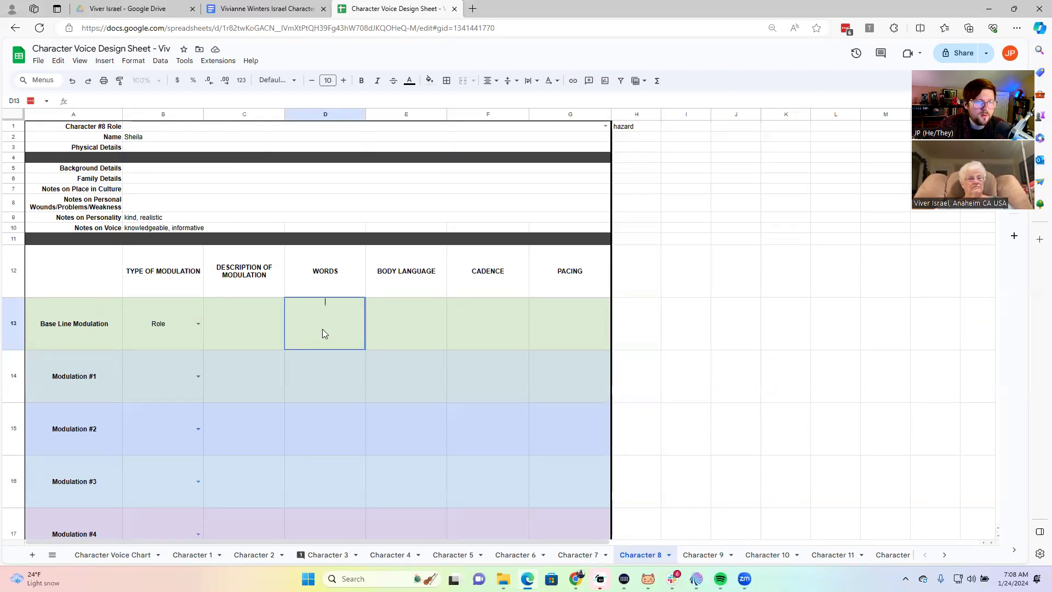
{"action": "left_click", "coordinate": [401, 321]}
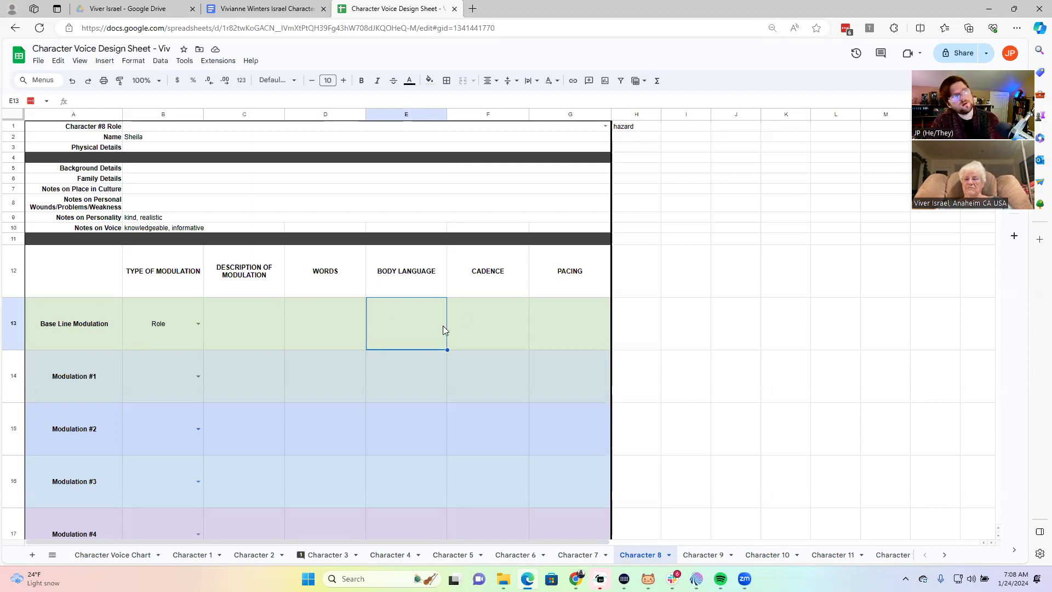
{"action": "left_click", "coordinate": [338, 330]}
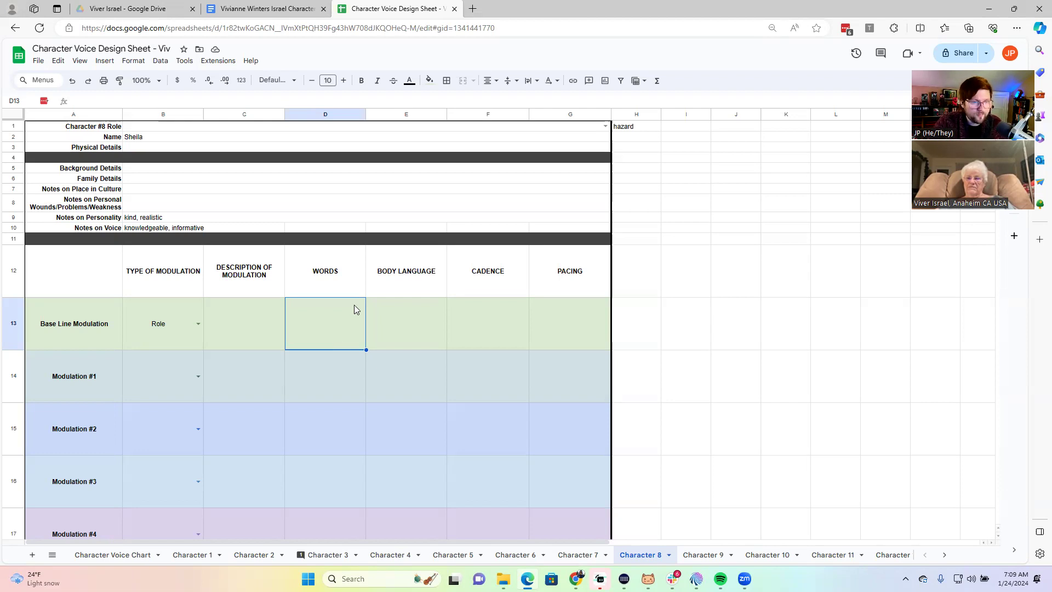
Step: Enter "inquisitive" as the body language of Sheila's baseline modulation
{"action": "double_click", "coordinate": [392, 316]}
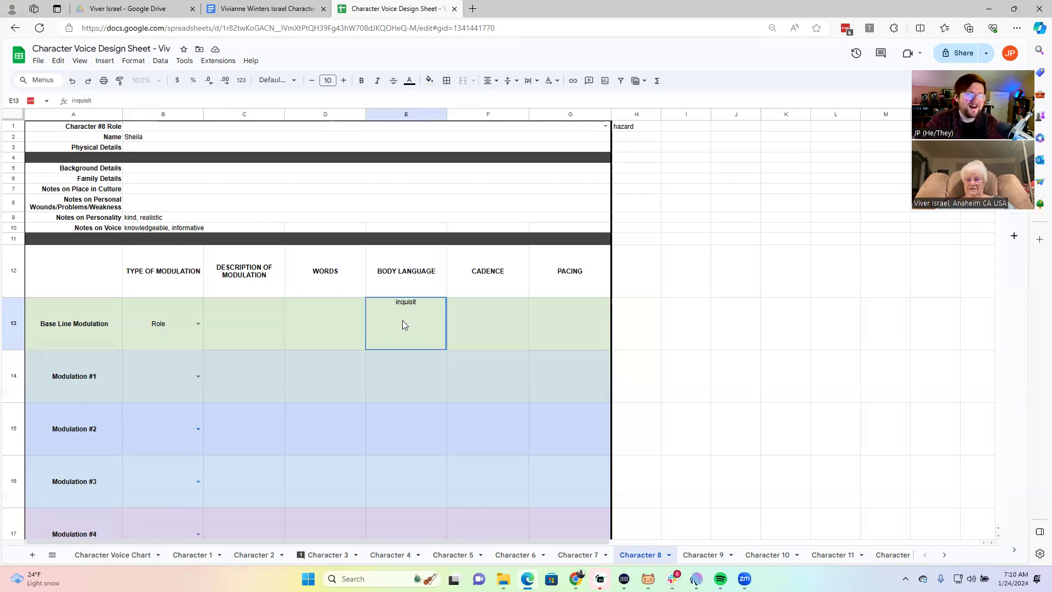
{"action": "type", "text": "ive"}
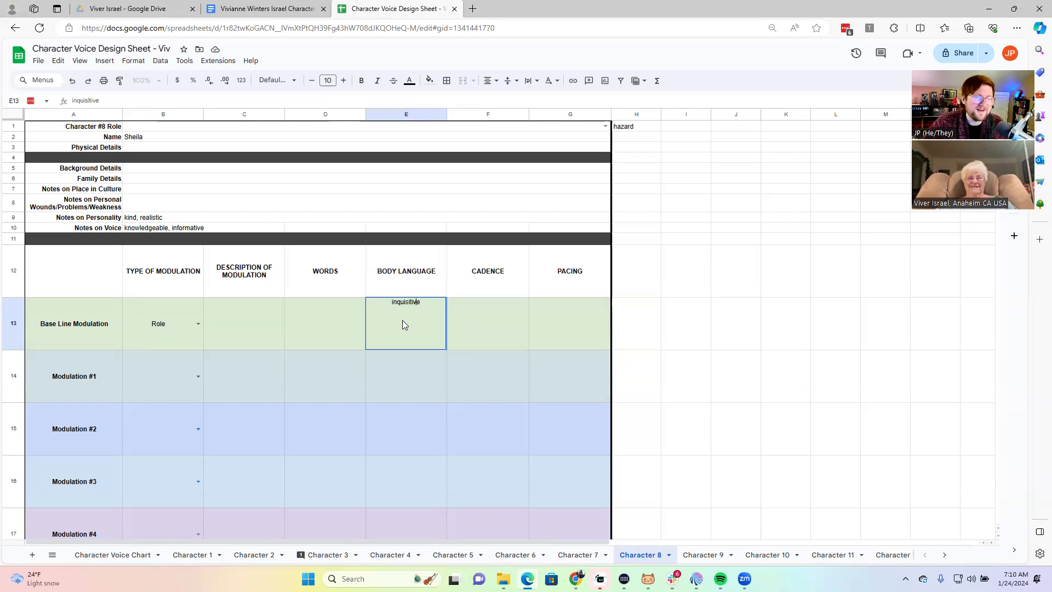
{"action": "left_click", "coordinate": [328, 307]}
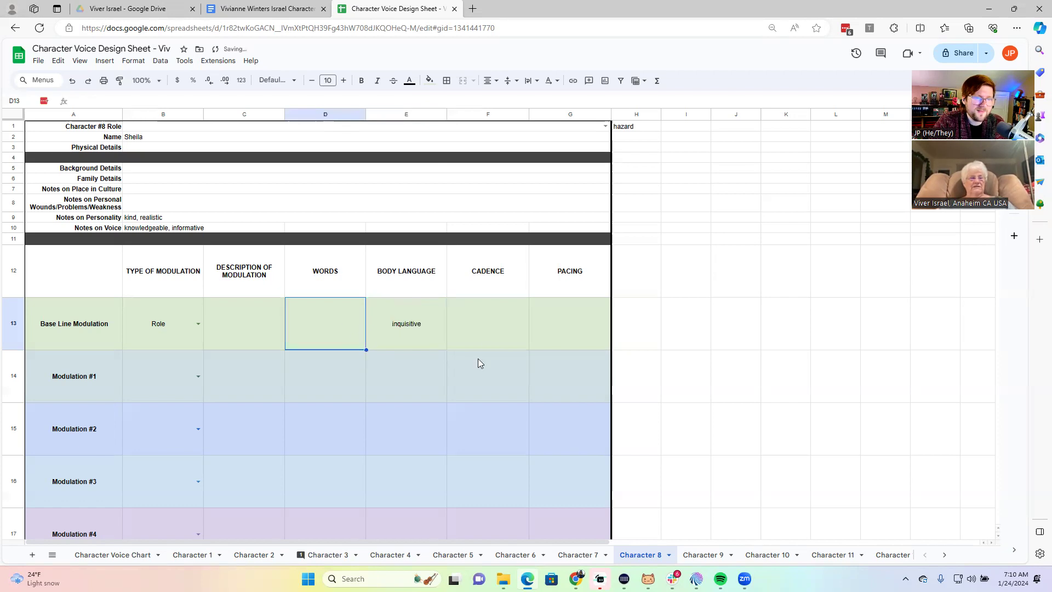
Step: Enter "action + dialogue" as the cadence of Sheila's baseline modulation
{"action": "left_click", "coordinate": [475, 328]}
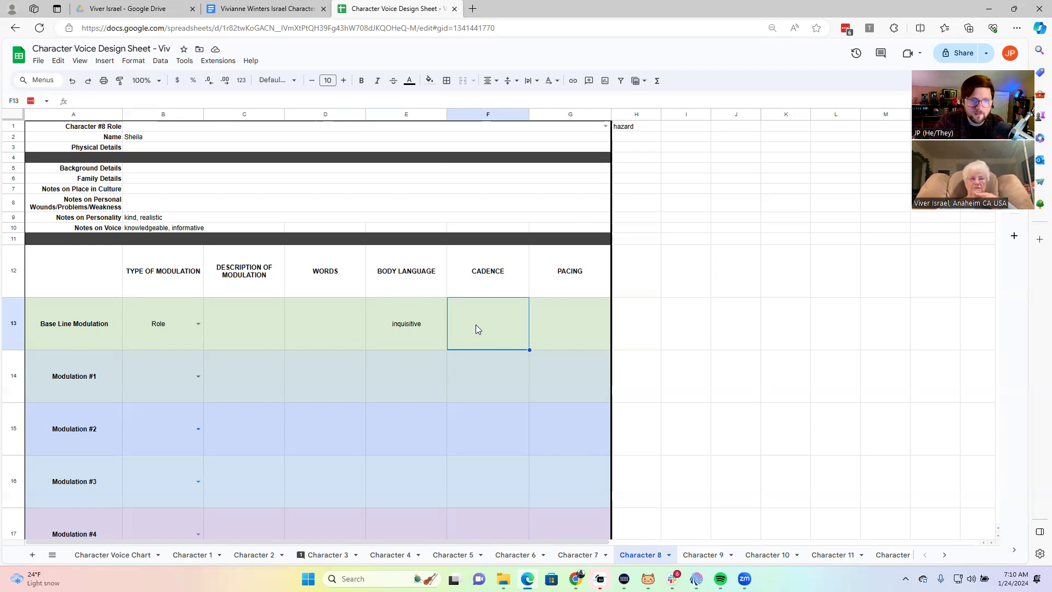
{"action": "type", "text": "action + dial"}
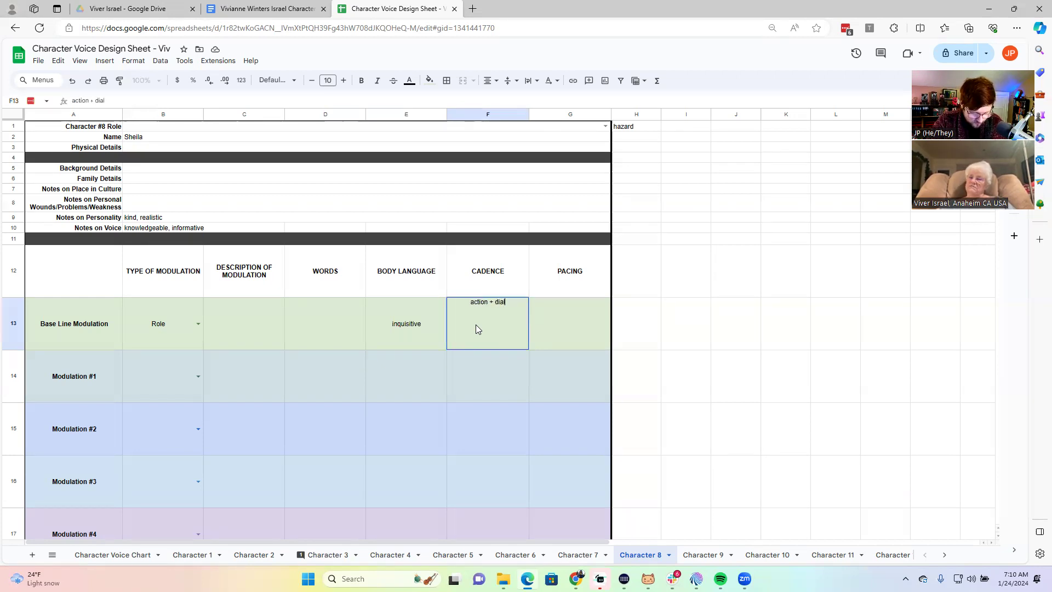
{"action": "type", "text": "ogue"}
{"action": "key", "text": "Return"}
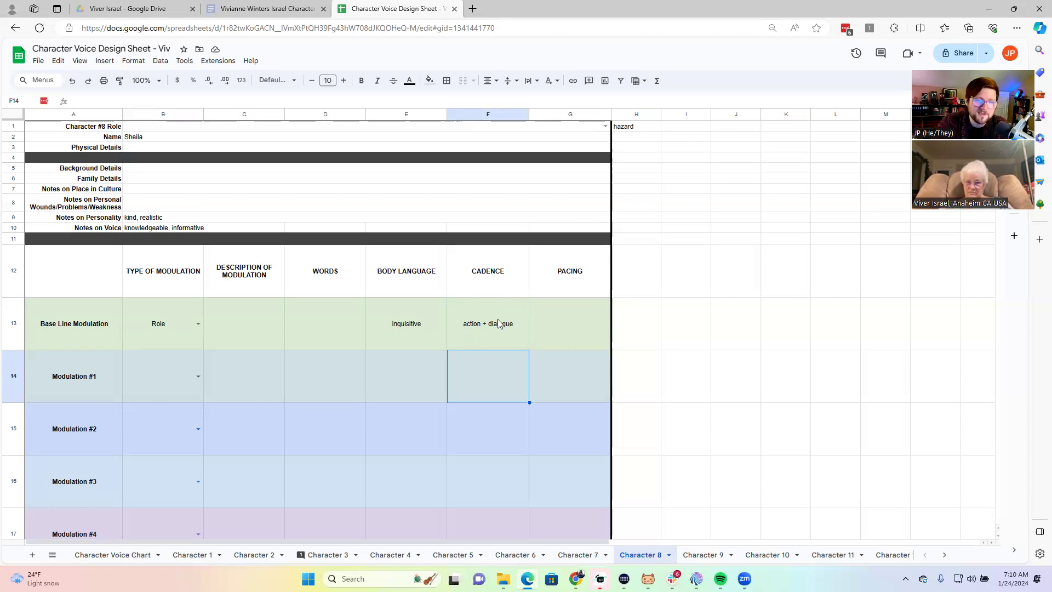
Step: Enter "might overshare but question with children" as the pacing of Sheila's baseline modulation
{"action": "left_click", "coordinate": [561, 330]}
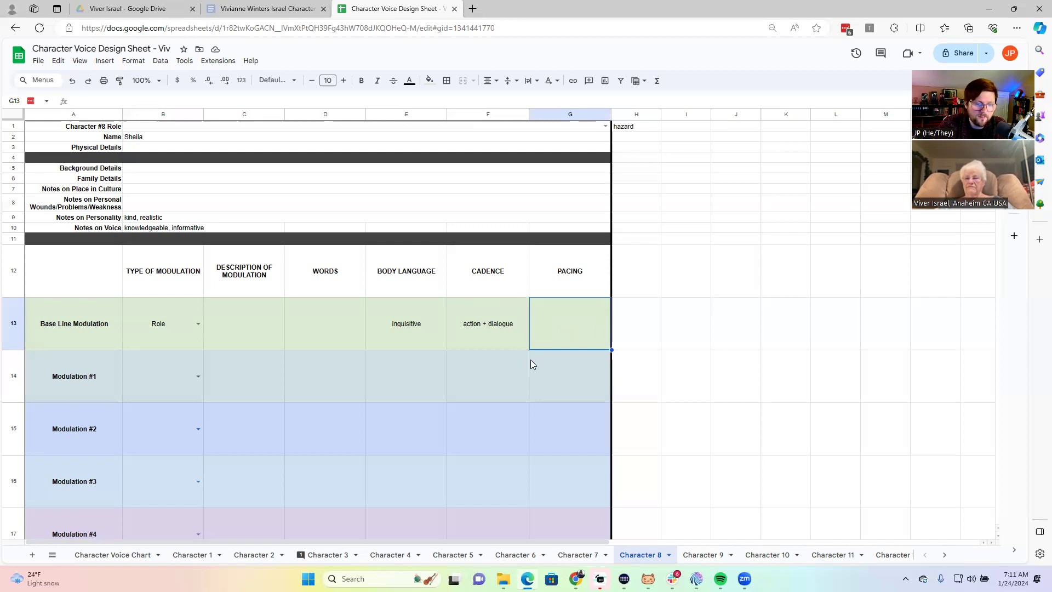
{"action": "double_click", "coordinate": [560, 337]}
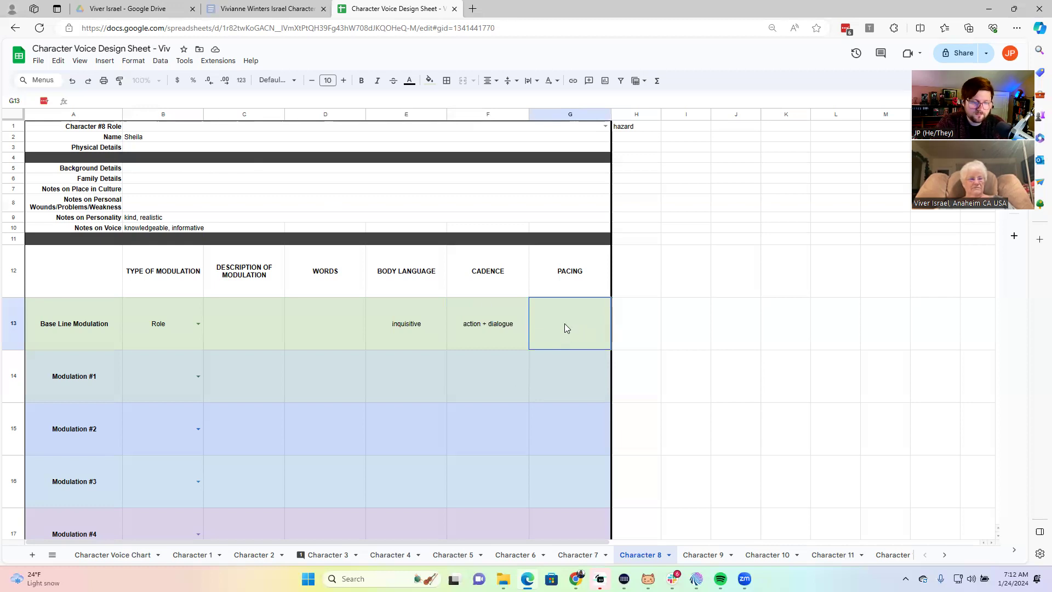
{"action": "left_click", "coordinate": [183, 103]}
{"action": "type", "text": "might overshare but ques"}
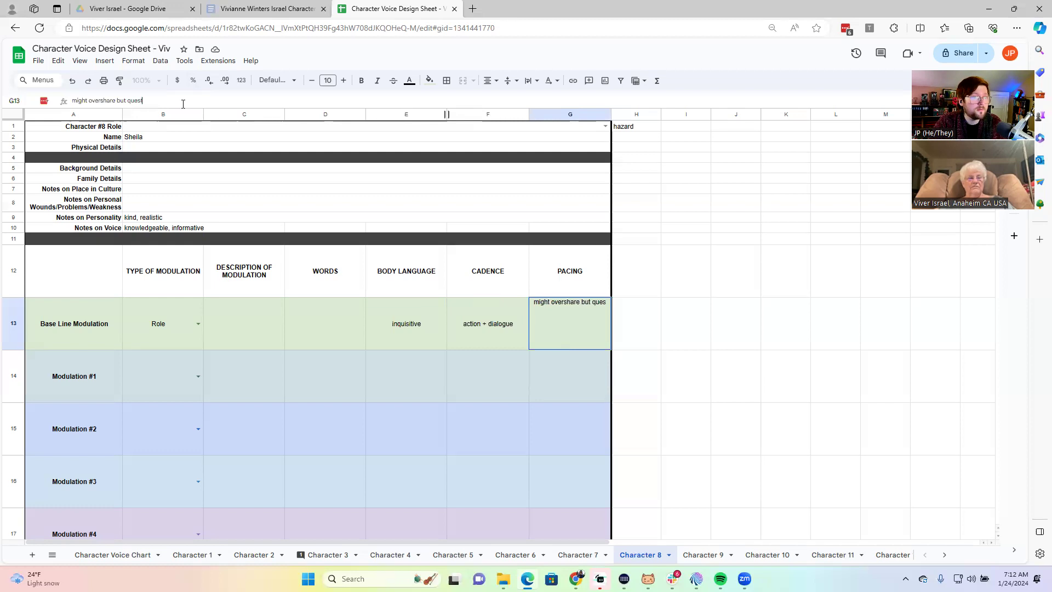
{"action": "type", "text": "tion with children"}
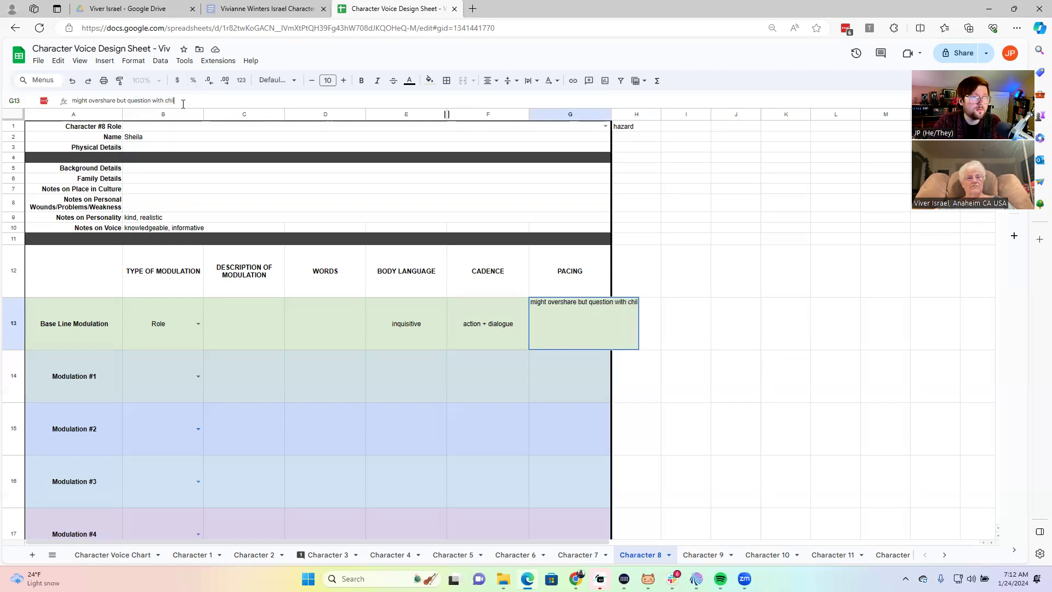
{"action": "key", "text": "Return"}
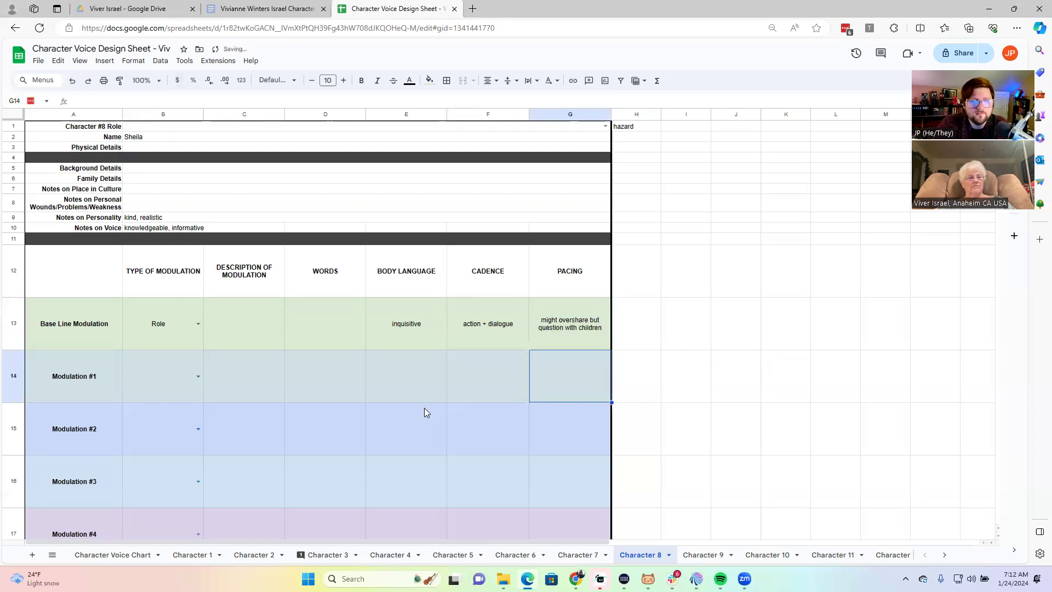